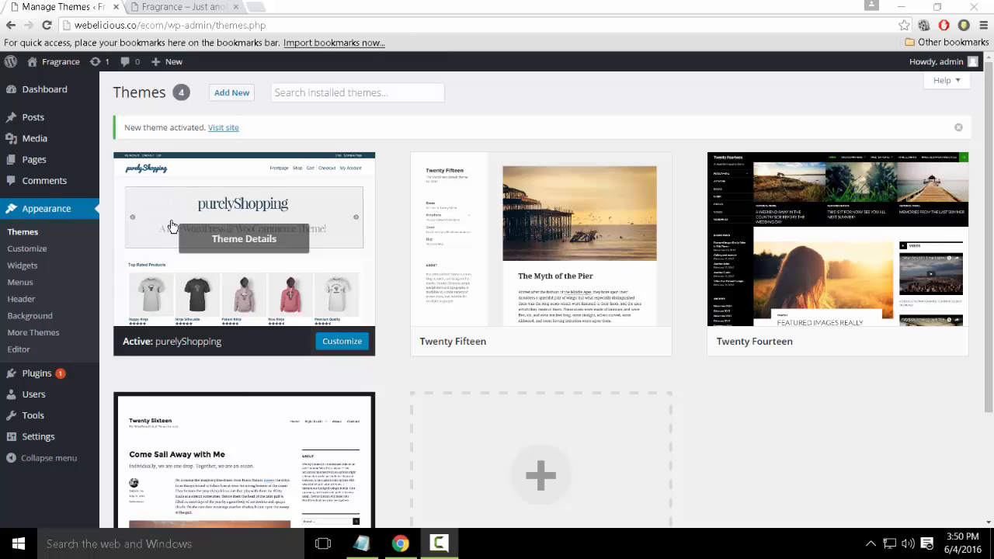
Enable the topbar in the theme customizer's PurelyShopping Settings and publish the change
{"action": "left_click", "coordinate": [27, 250]}
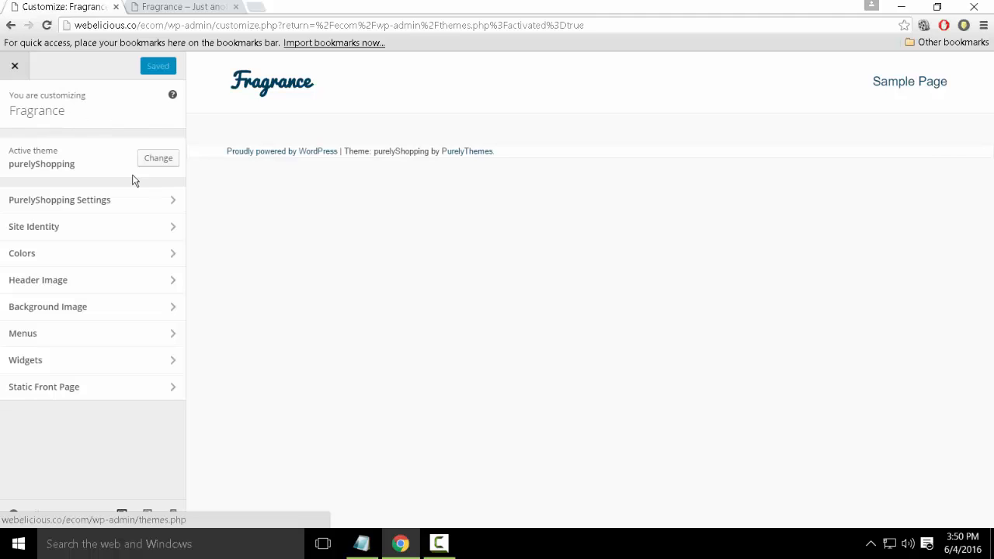
{"action": "left_click", "coordinate": [174, 203]}
{"action": "left_click", "coordinate": [90, 164]}
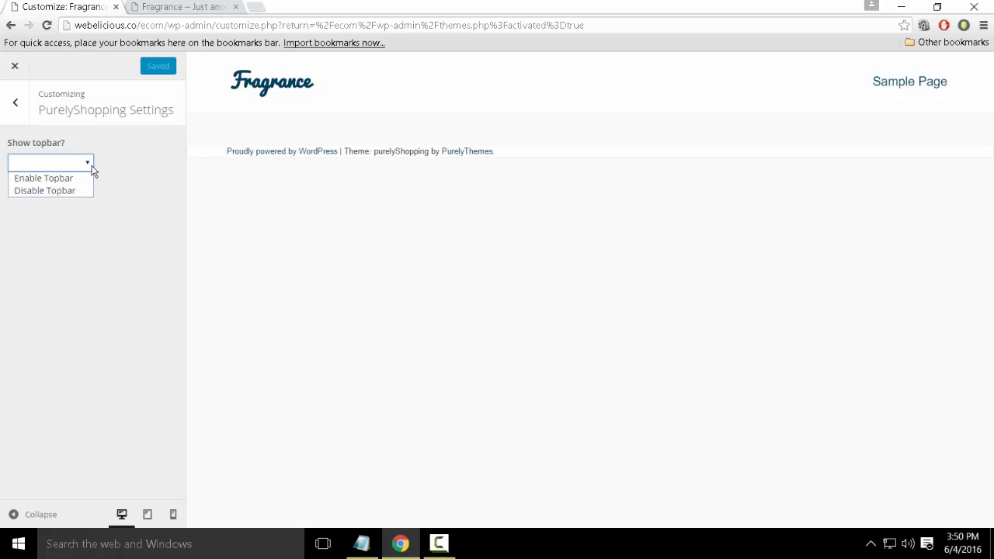
{"action": "left_click", "coordinate": [81, 180]}
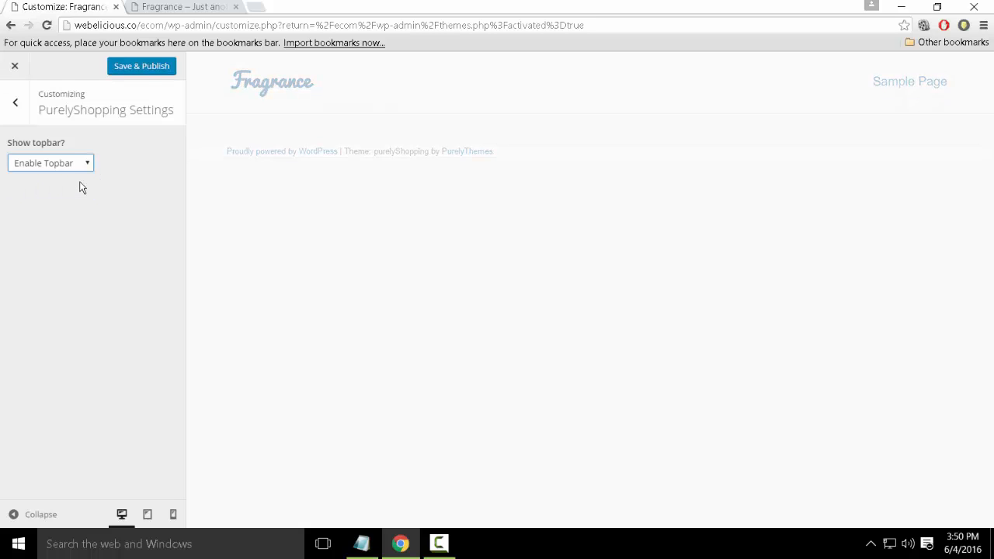
{"action": "left_click", "coordinate": [149, 70]}
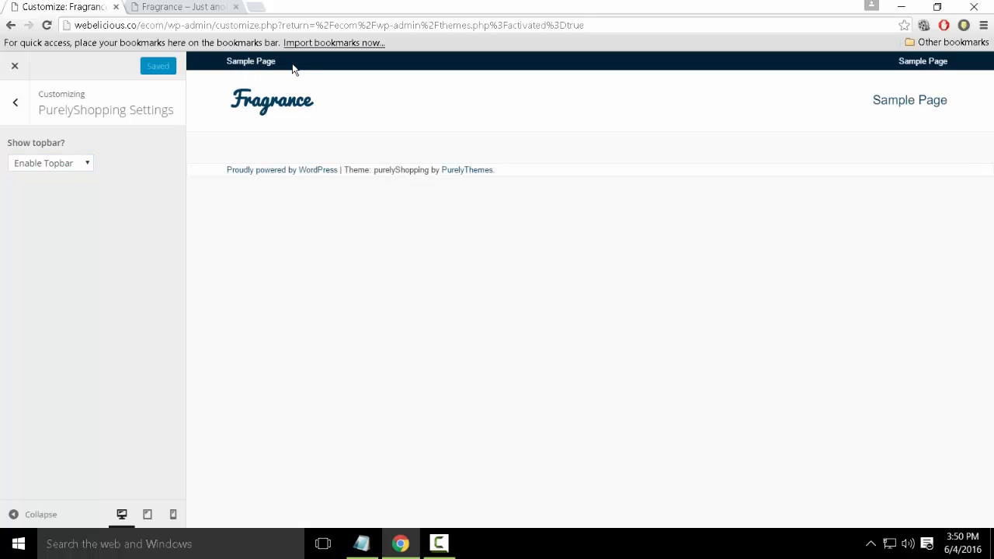
{"action": "left_click", "coordinate": [10, 110]}
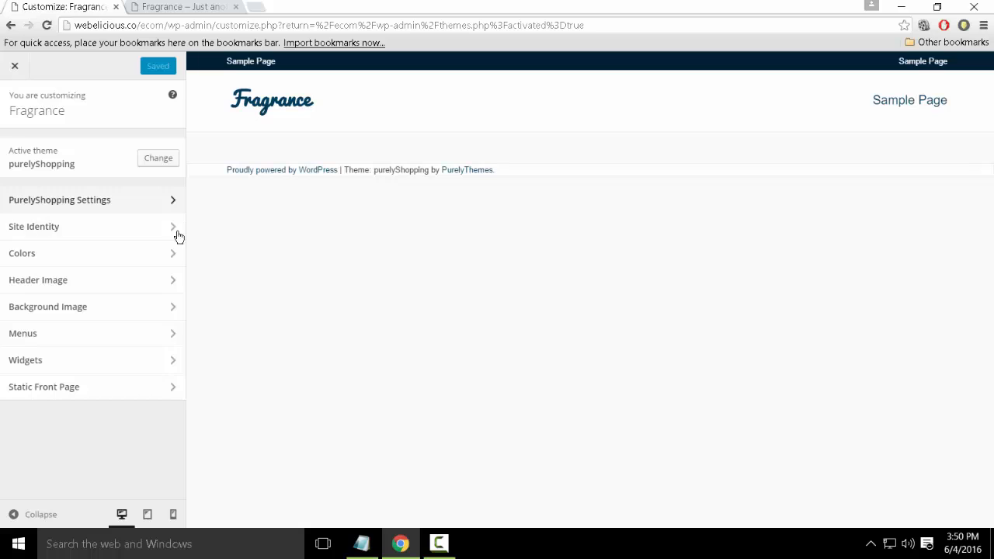
Clear the tagline in the Site Identity settings and publish the change
{"action": "left_click", "coordinate": [175, 230]}
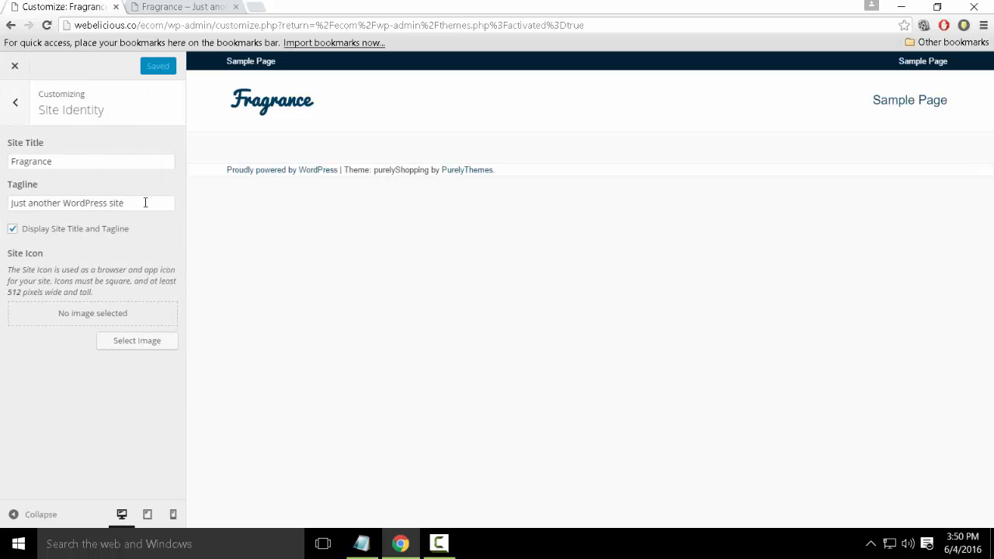
{"action": "left_click_drag", "start_coordinate": [145, 203], "coordinate": [2, 200]}
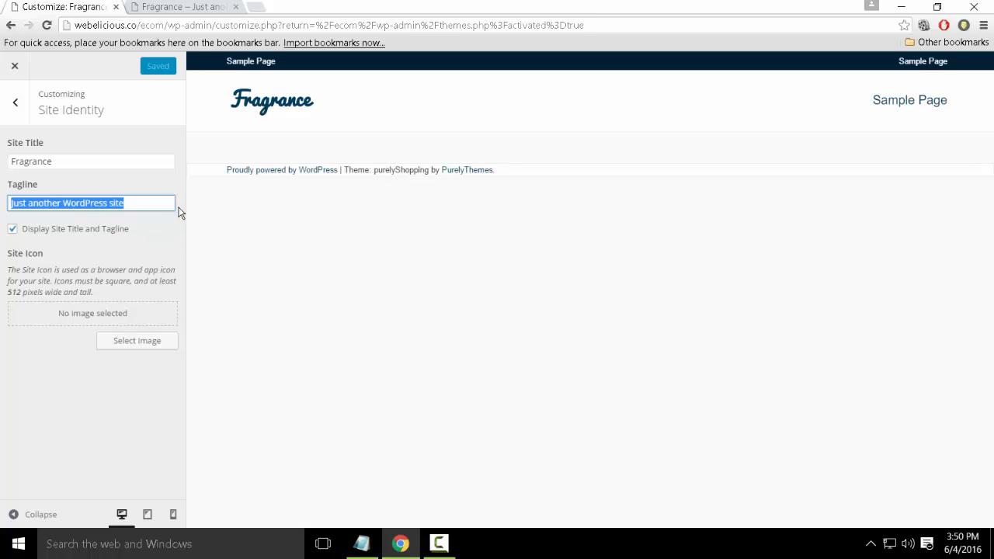
{"action": "key", "text": "BackSpace"}
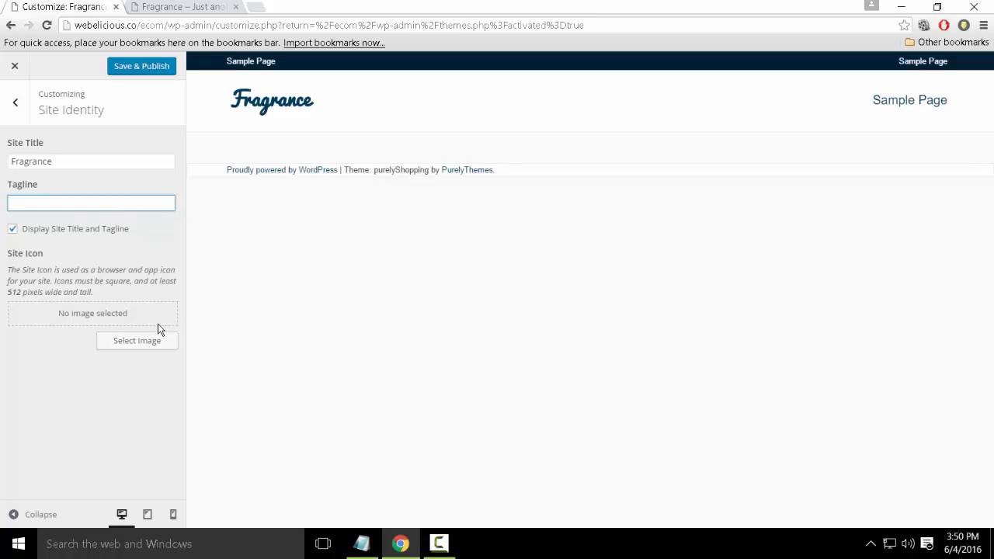
{"action": "left_click", "coordinate": [160, 75]}
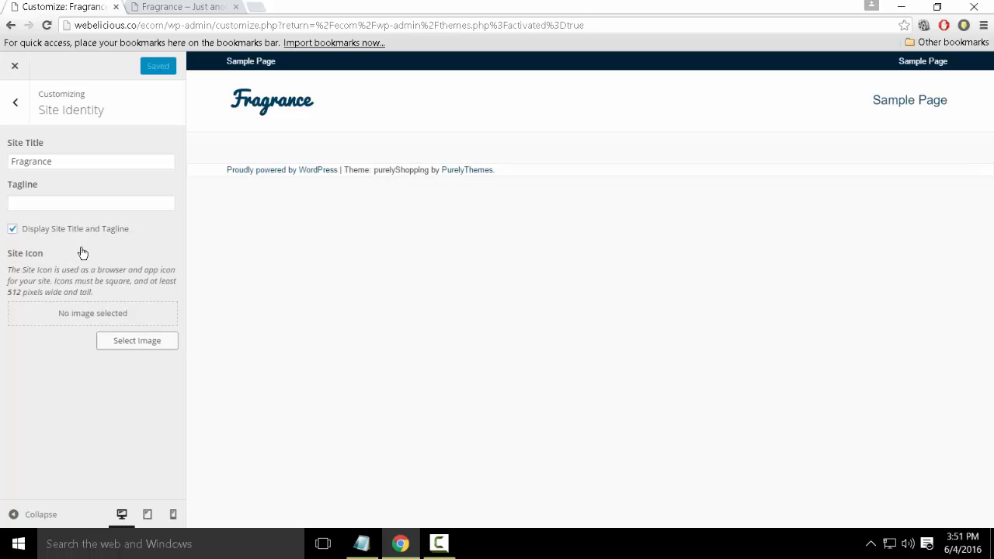
{"action": "left_click", "coordinate": [15, 103]}
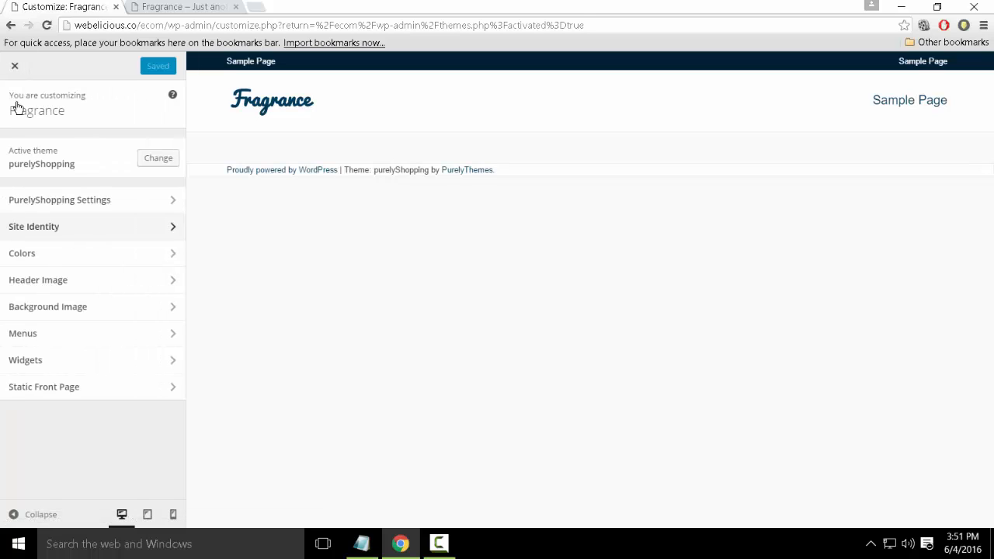
Open the customizer's Colors settings and switch to the Desktop folder in File Explorer
{"action": "left_click", "coordinate": [86, 254]}
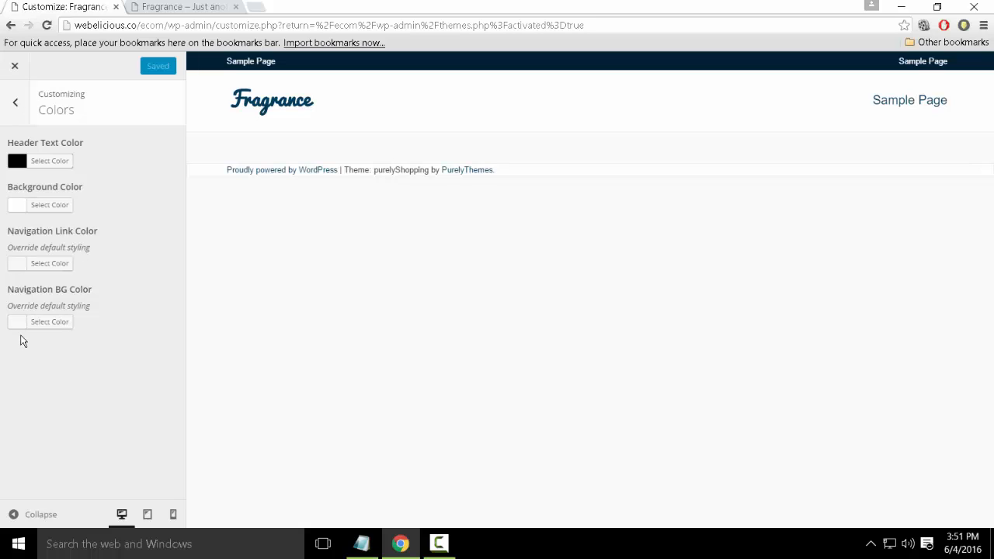
{"action": "left_click", "coordinate": [992, 543]}
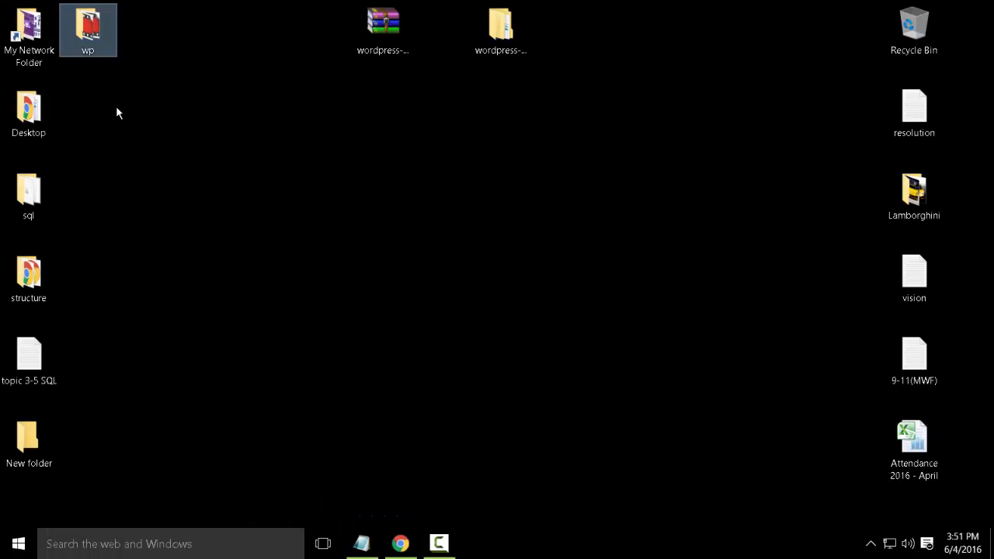
{"action": "double_click", "coordinate": [29, 109]}
{"action": "left_click", "coordinate": [321, 213]}
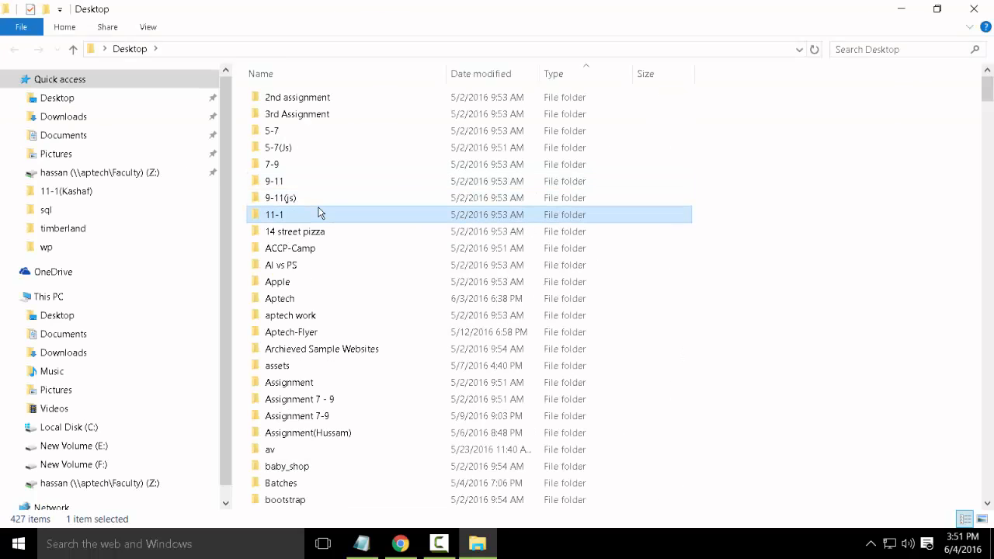
{"action": "key", "text": "f"}
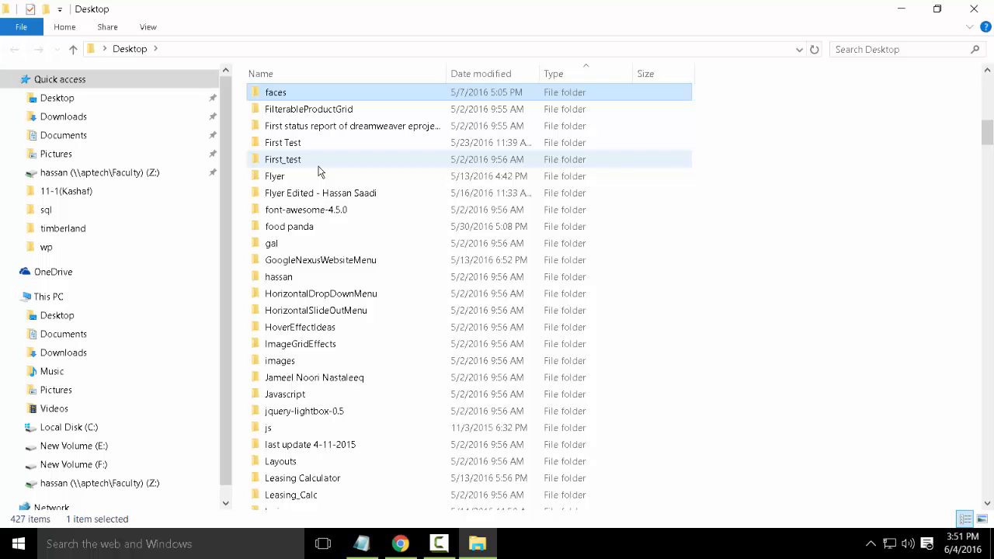
{"action": "scroll", "coordinate": [319, 171], "scroll_direction": "up", "scroll_amount": 7}
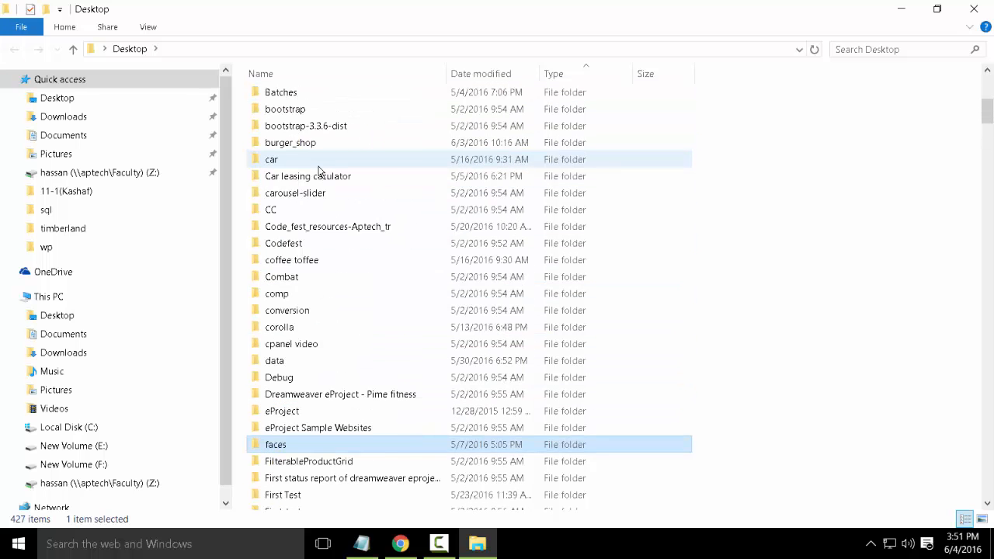
{"action": "scroll", "coordinate": [318, 171], "scroll_direction": "up", "scroll_amount": 8}
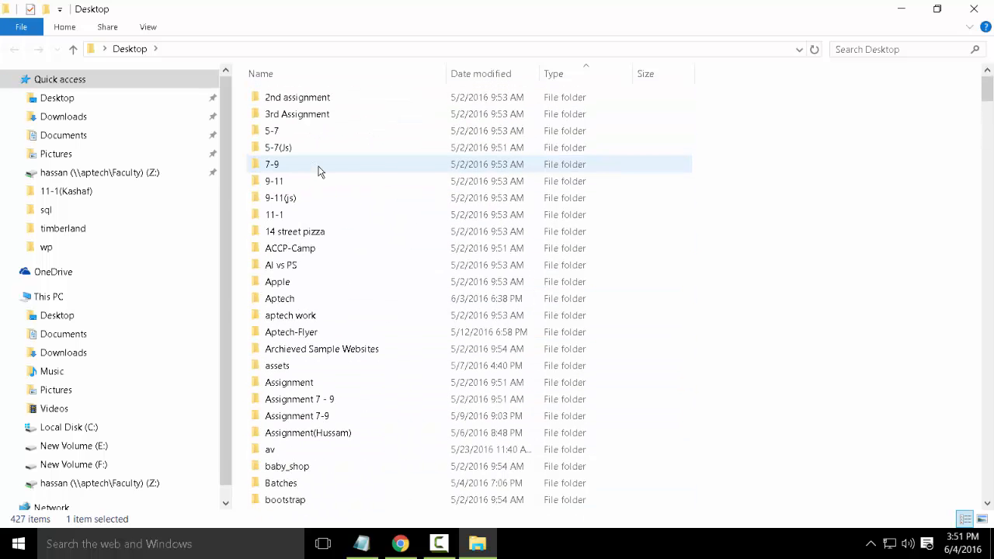
{"action": "double_click", "coordinate": [316, 132]}
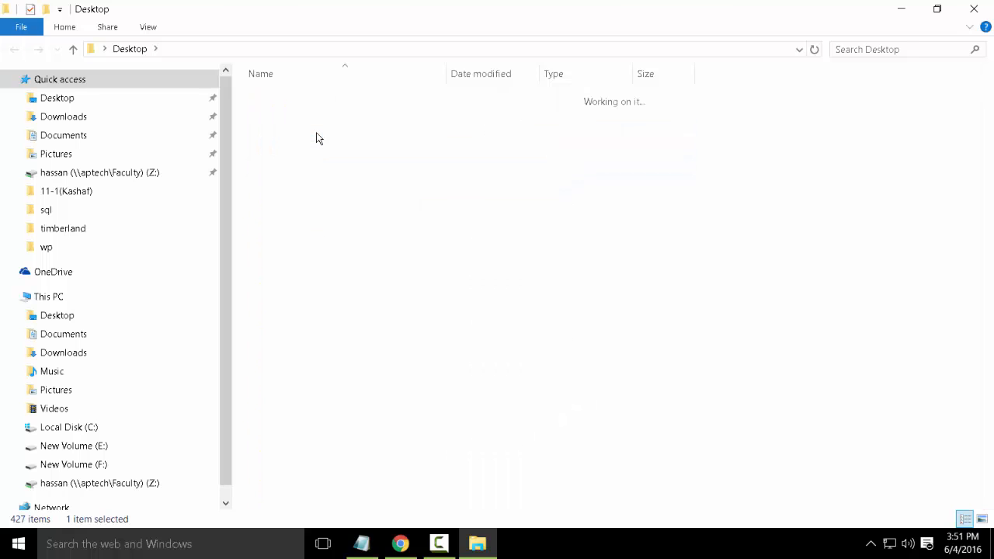
{"action": "key", "text": "alt+Left"}
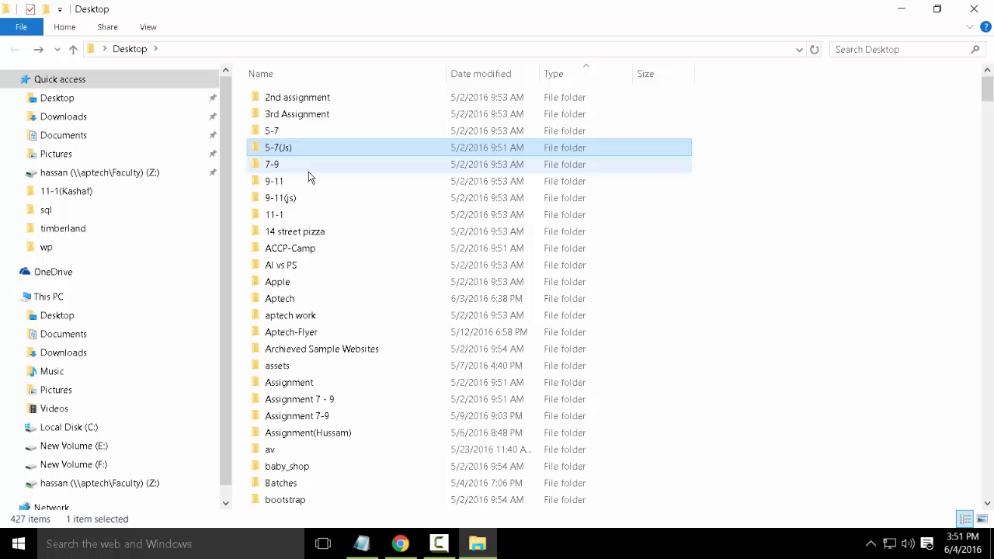
Copy the images folder from the fragrance folder inside Batches to the Windows desktop
{"action": "double_click", "coordinate": [289, 485]}
{"action": "left_click", "coordinate": [302, 265]}
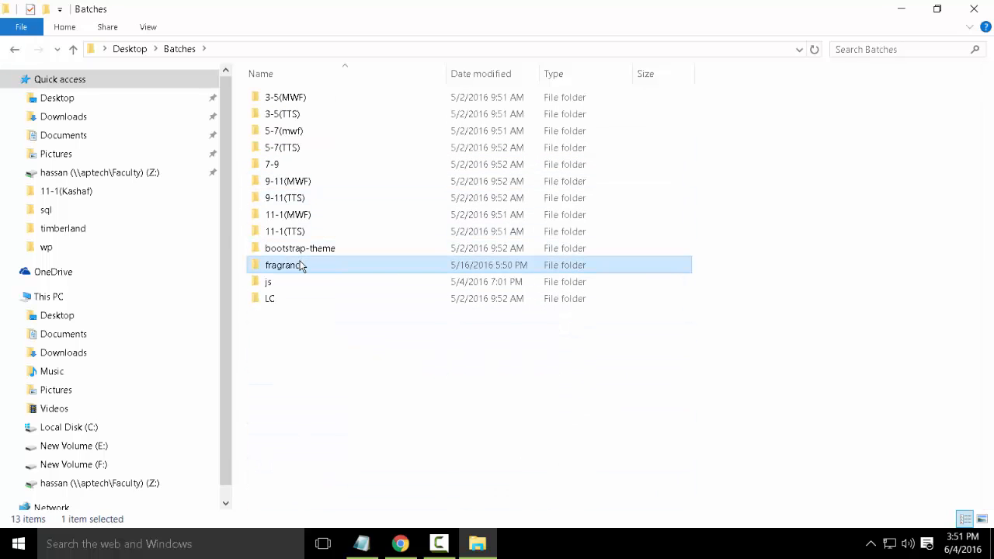
{"action": "double_click", "coordinate": [301, 265]}
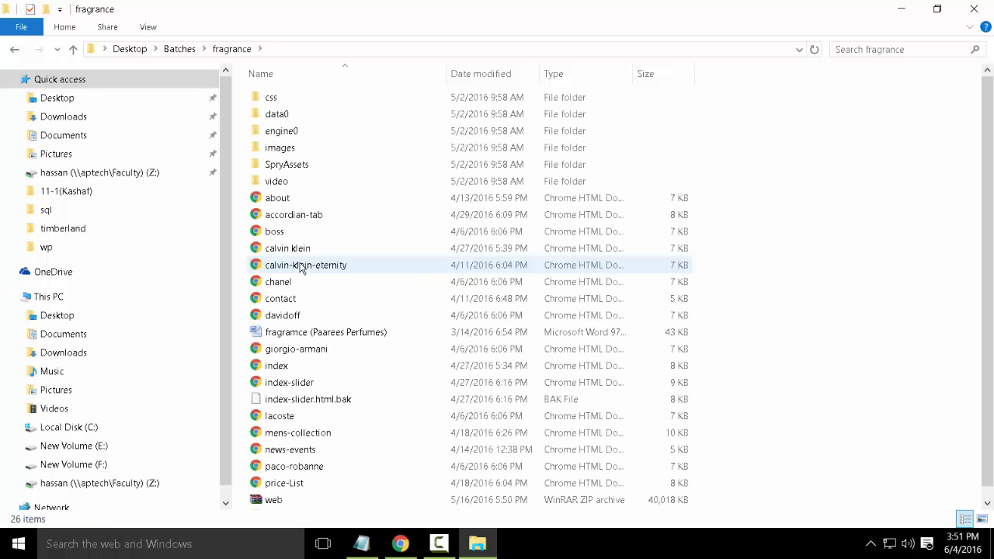
{"action": "left_click", "coordinate": [298, 149]}
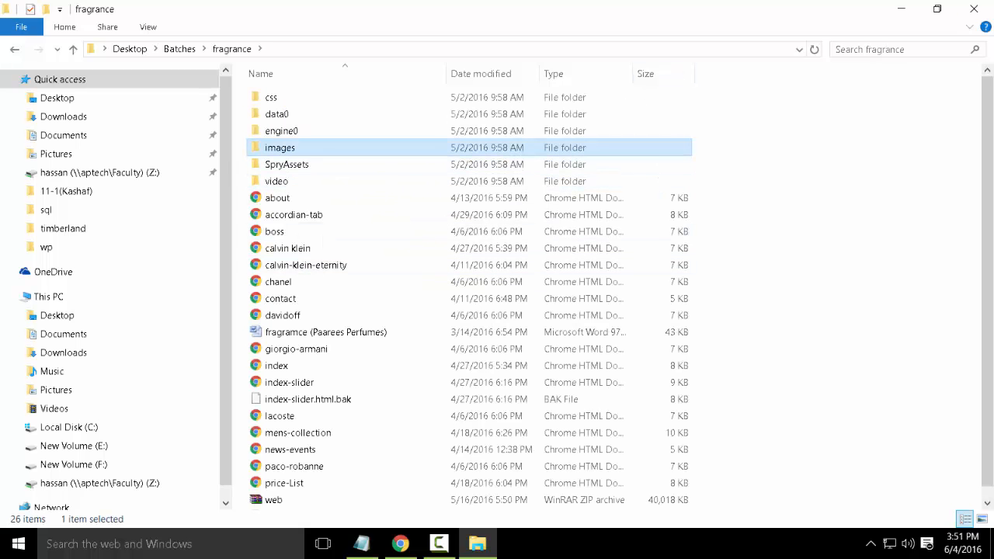
{"action": "left_click", "coordinate": [974, 8]}
{"action": "right_click", "coordinate": [436, 135]}
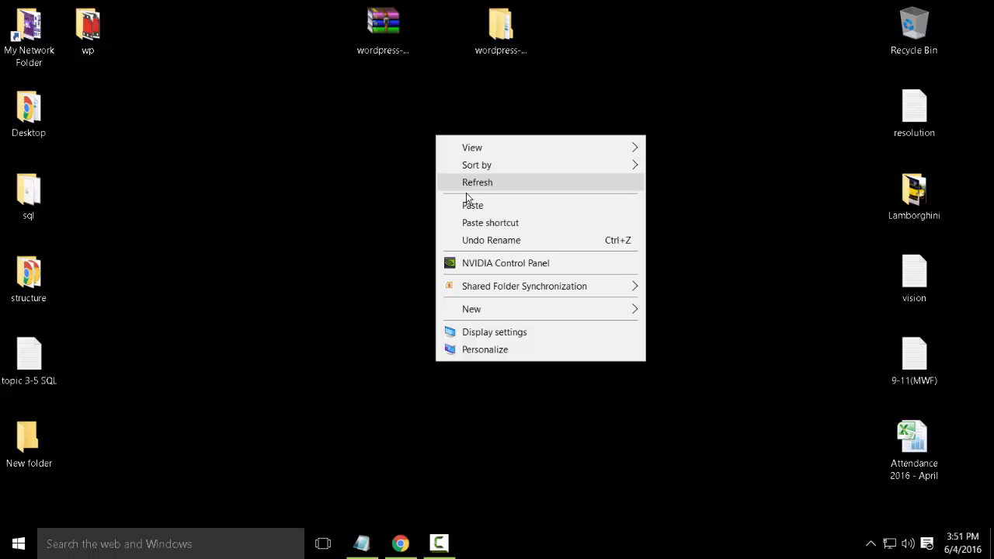
{"action": "left_click", "coordinate": [490, 203]}
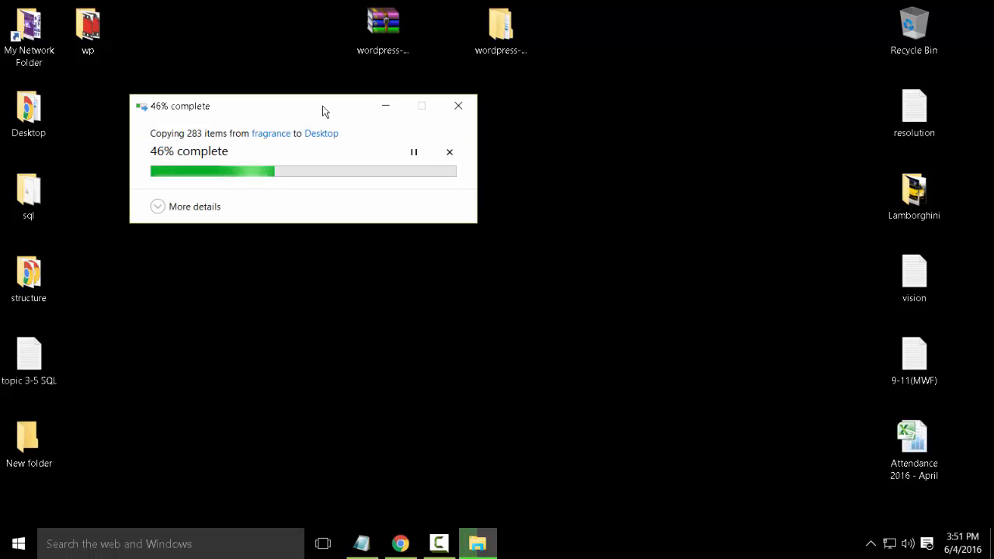
{"action": "left_click_drag", "start_coordinate": [318, 107], "coordinate": [512, 150]}
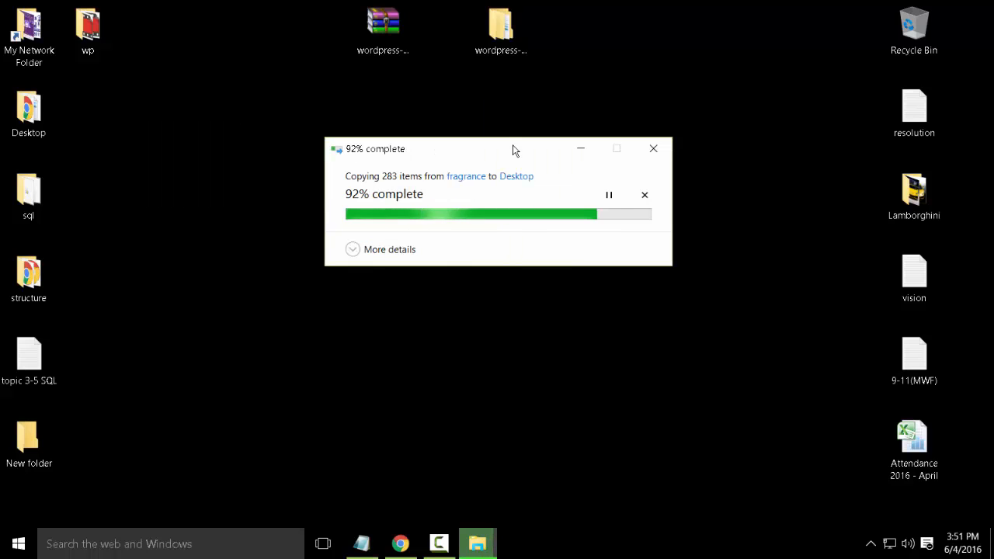
Find the Fragrance logo image in the copied images folder and open it in Adobe Photoshop CS5
{"action": "double_click", "coordinate": [455, 133]}
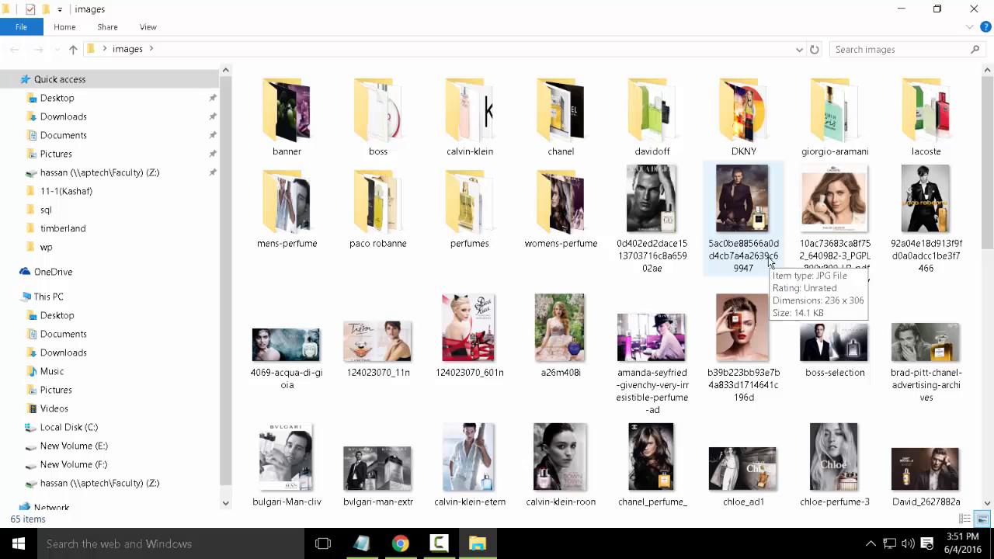
{"action": "scroll", "coordinate": [768, 263], "scroll_direction": "down", "scroll_amount": 6}
{"action": "left_click", "coordinate": [557, 111]}
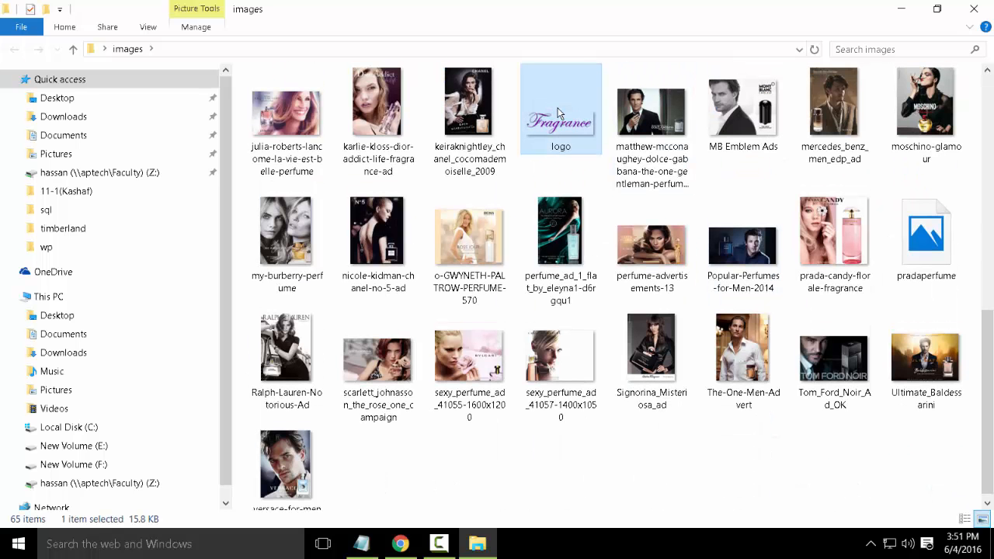
{"action": "scroll", "coordinate": [583, 177], "scroll_direction": "up", "scroll_amount": 6}
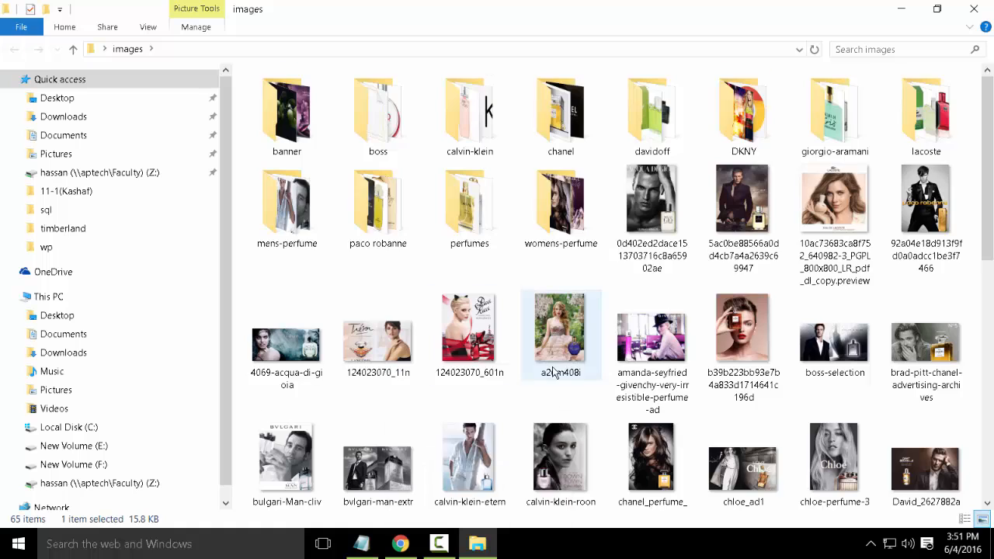
{"action": "scroll", "coordinate": [556, 373], "scroll_direction": "down", "scroll_amount": 6}
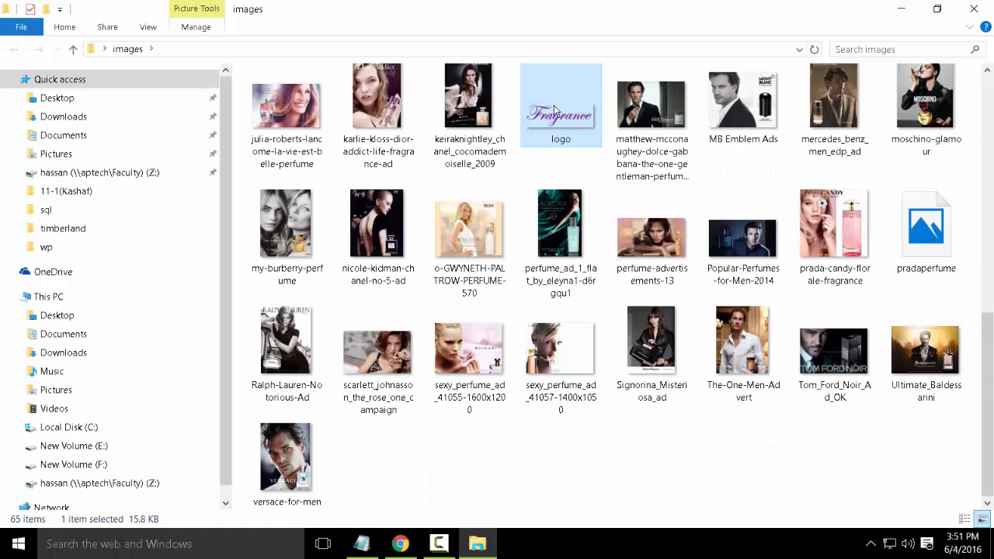
{"action": "right_click", "coordinate": [556, 128]}
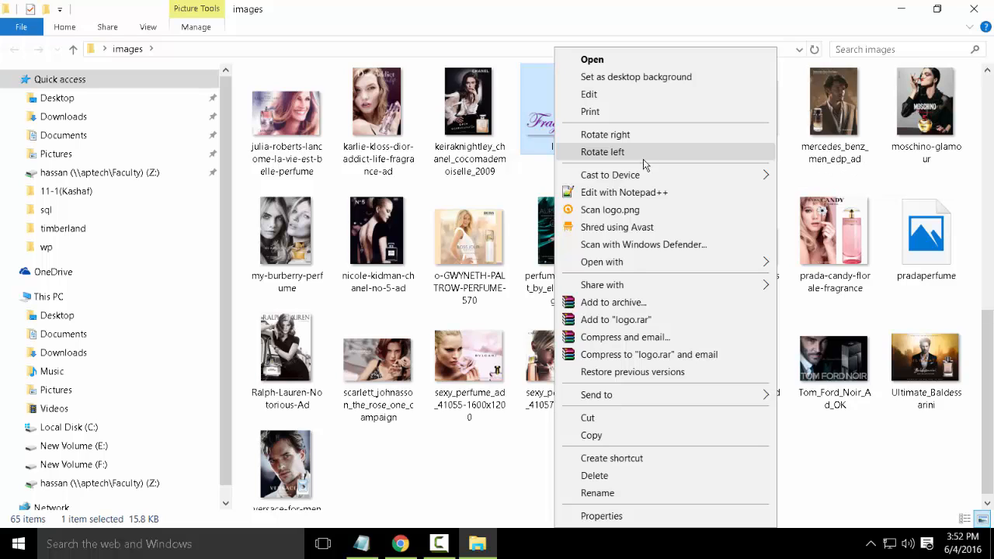
{"action": "mouse_move", "coordinate": [633, 268]}
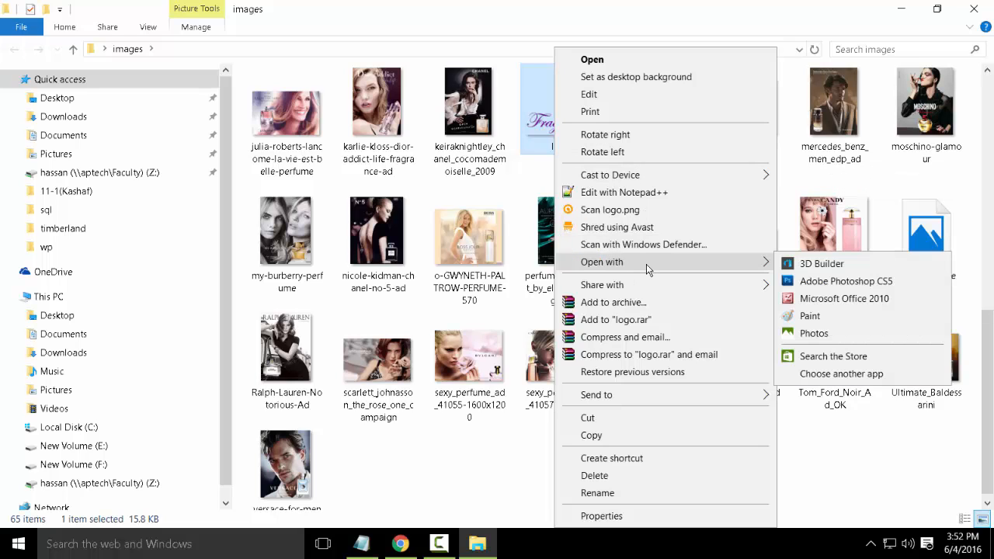
{"action": "left_click", "coordinate": [830, 281]}
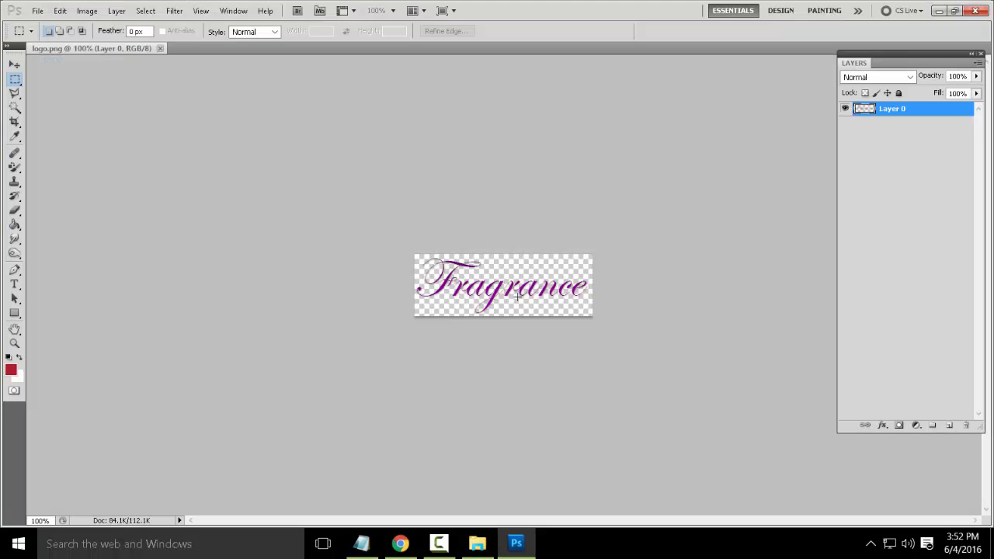
Sample the purple of the Fragrance lettering as the foreground color with the Eyedropper tool
{"action": "scroll", "coordinate": [516, 296], "scroll_direction": "up", "scroll_amount": 5}
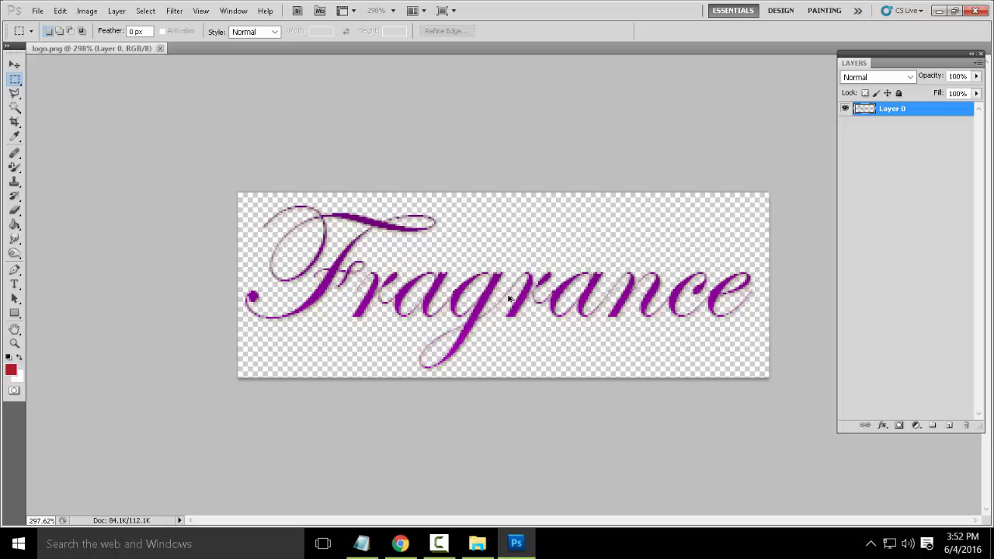
{"action": "key", "text": "i"}
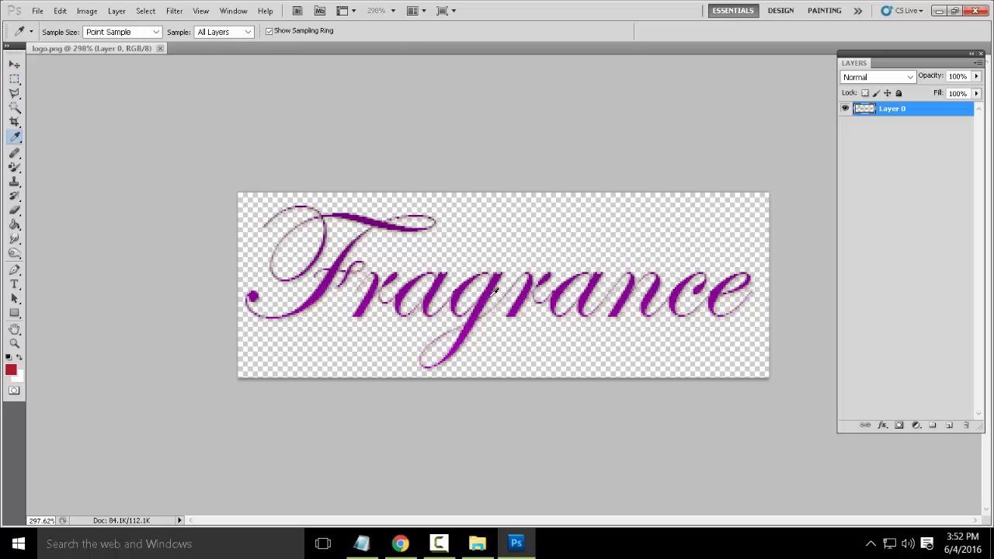
{"action": "left_click", "coordinate": [487, 293]}
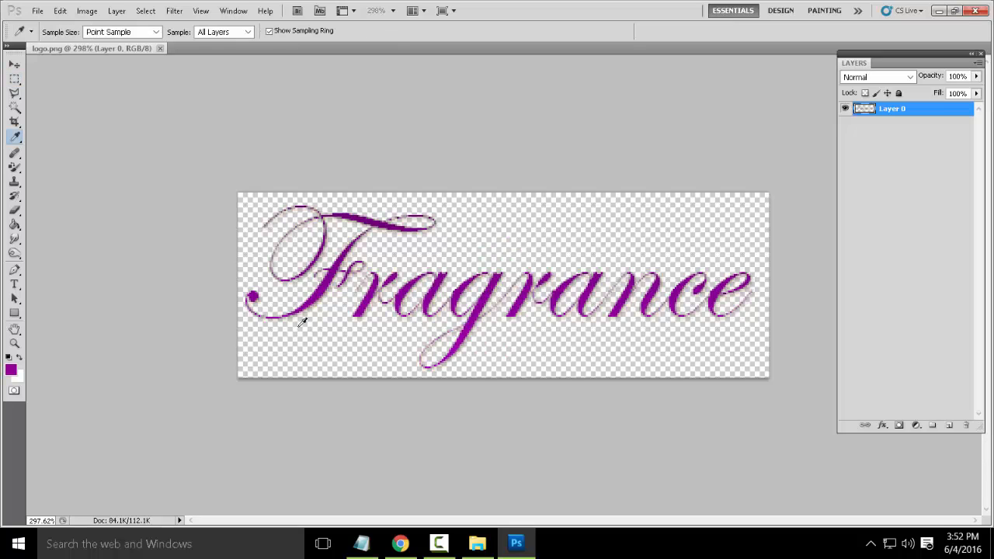
Copy the foreground color's hex code 8301a1 from the Color Picker and switch to the open text editor
{"action": "left_click", "coordinate": [12, 372]}
{"action": "left_click_drag", "start_coordinate": [753, 356], "coordinate": [667, 360]}
{"action": "key", "text": "ctrl+c"}
{"action": "left_click", "coordinate": [361, 544]}
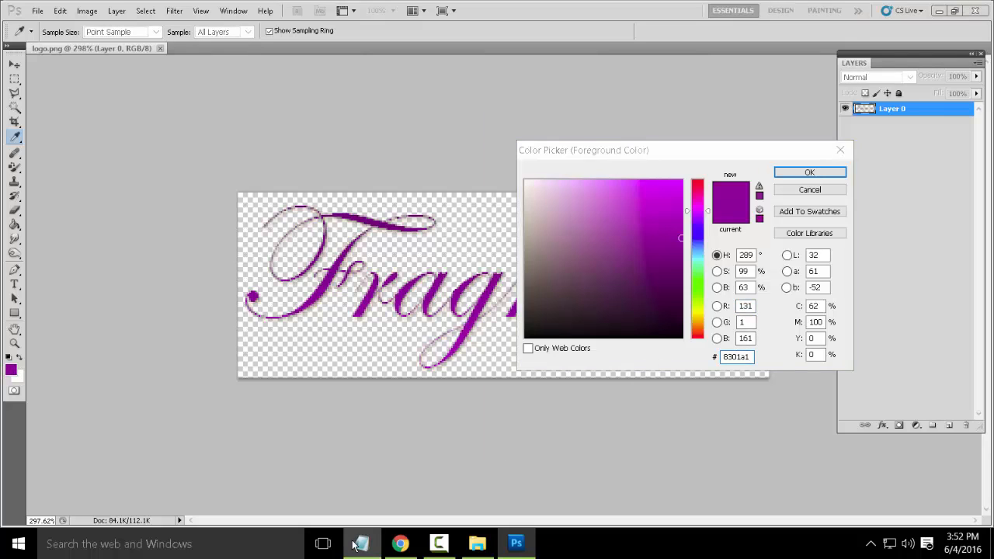
Paste the hex code 8301a1 into the Notepad notes and label it "purple"
{"action": "left_click", "coordinate": [687, 228]}
{"action": "key", "text": "ctrl+v"}
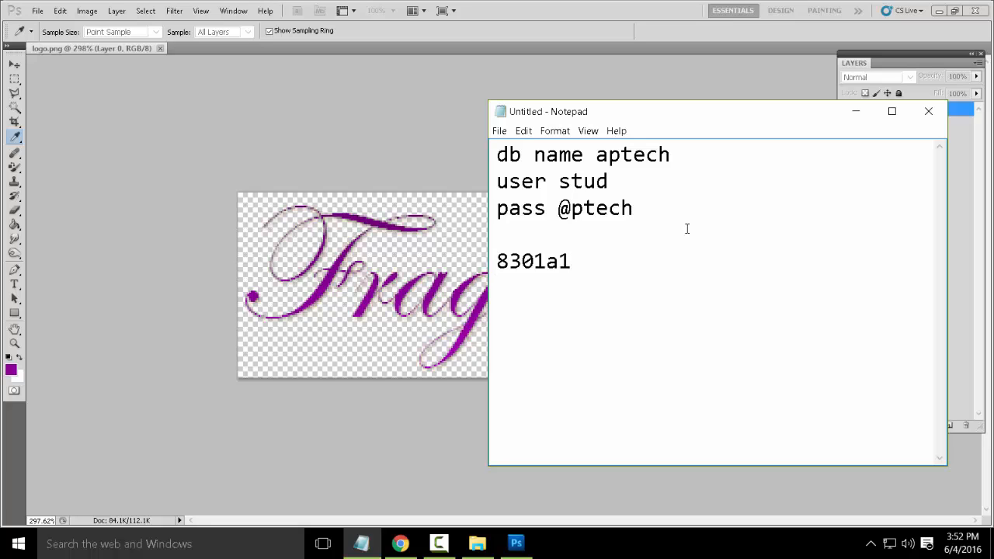
{"action": "type", "text": "purple"}
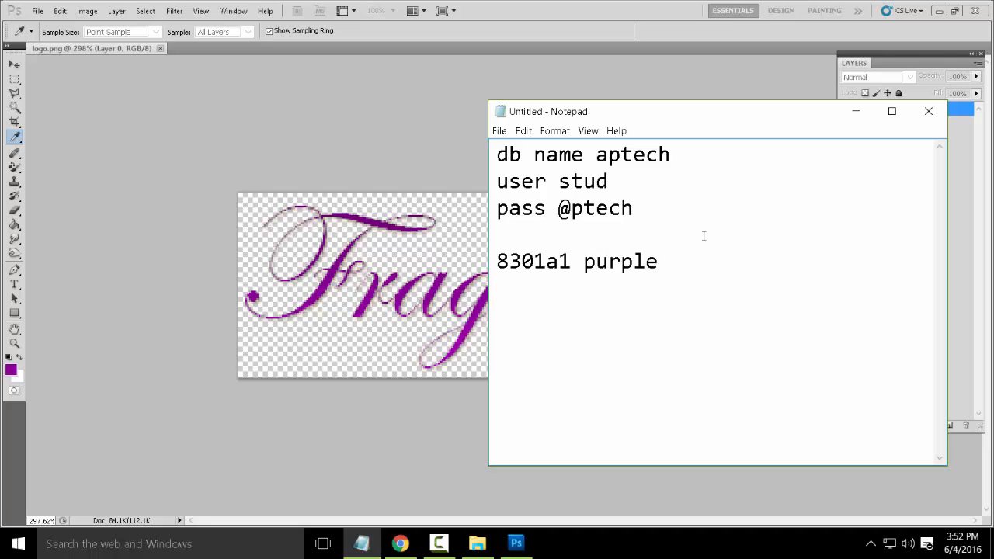
Return to the Photoshop Color Picker, choose the darker purple 31013c and copy its hex code
{"action": "left_click", "coordinate": [11, 370]}
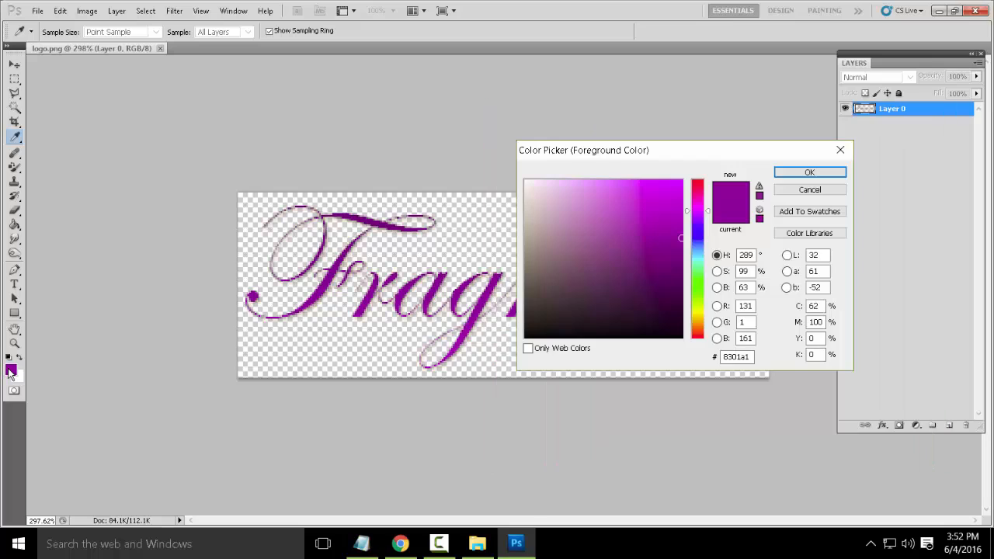
{"action": "left_click_drag", "start_coordinate": [681, 287], "coordinate": [682, 301]}
{"action": "left_click_drag", "start_coordinate": [749, 356], "coordinate": [631, 373]}
{"action": "key", "text": "ctrl+c"}
Switch to Notepad and add the hex code 31013c on a new line labeled "dark purple"
{"action": "left_click", "coordinate": [361, 543]}
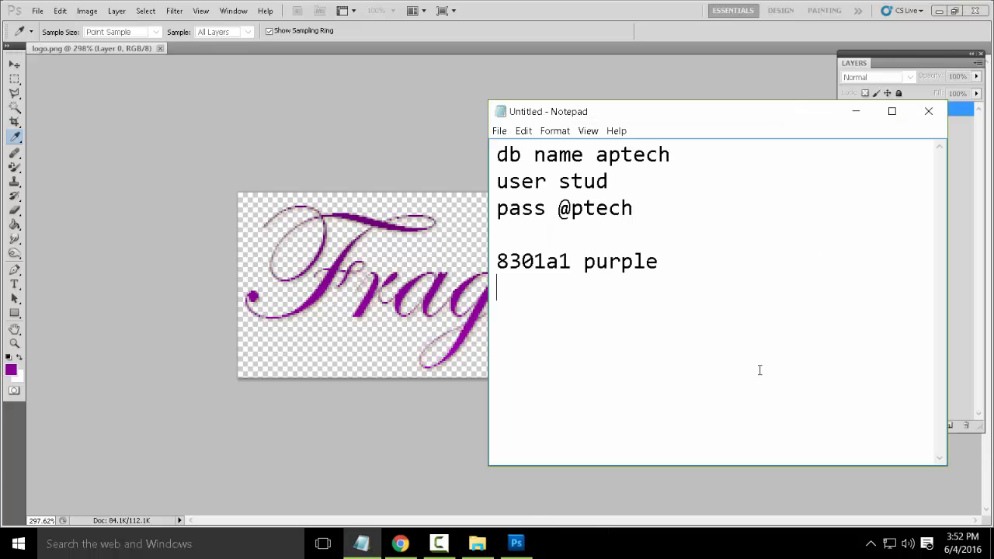
{"action": "key", "text": "Return"}
{"action": "key", "text": "ctrl+v"}
{"action": "type", "text": "dar"}
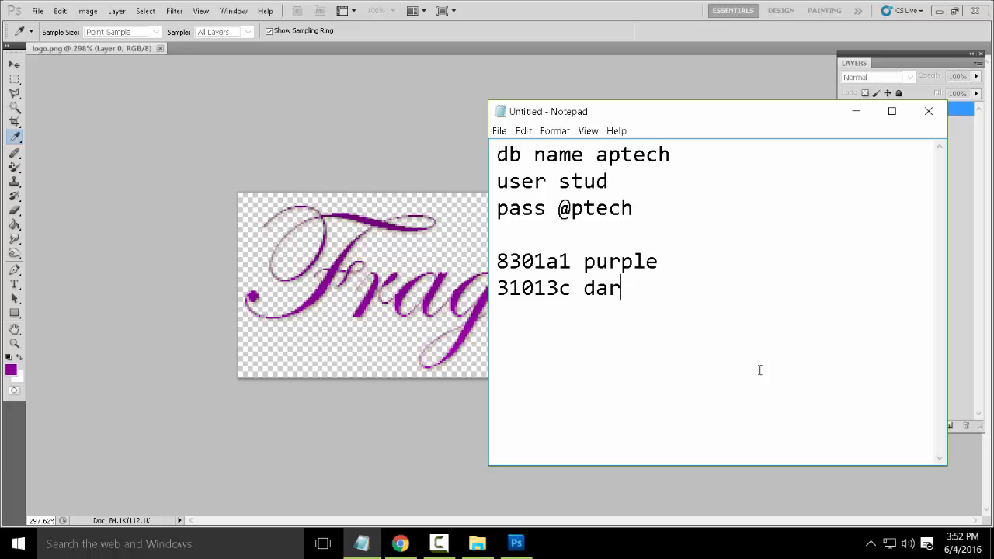
{"action": "type", "text": "k purpl"}
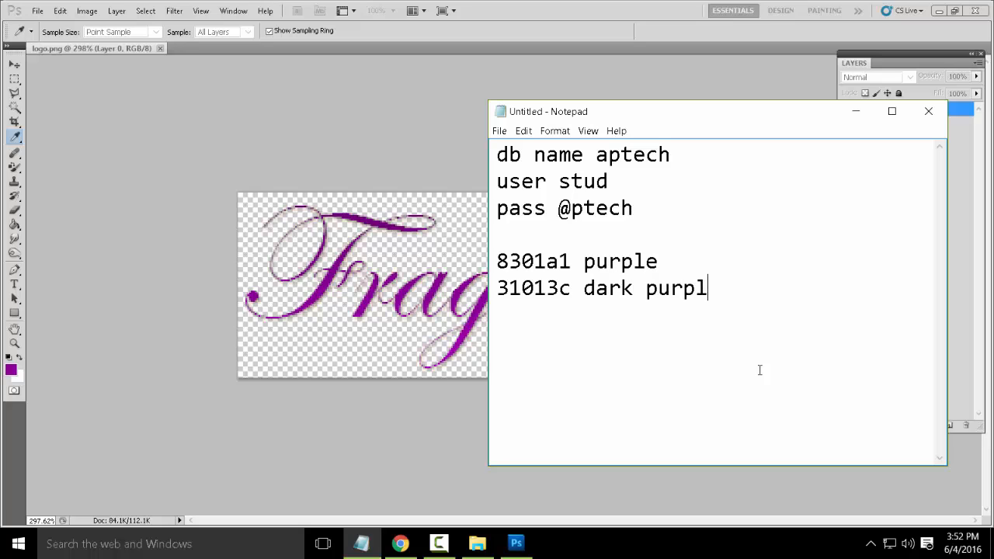
{"action": "type", "text": "e"}
Choose the light grey ececec in the Photoshop Color Picker, copy its hex code and accept it as the foreground color
{"action": "left_click", "coordinate": [10, 369]}
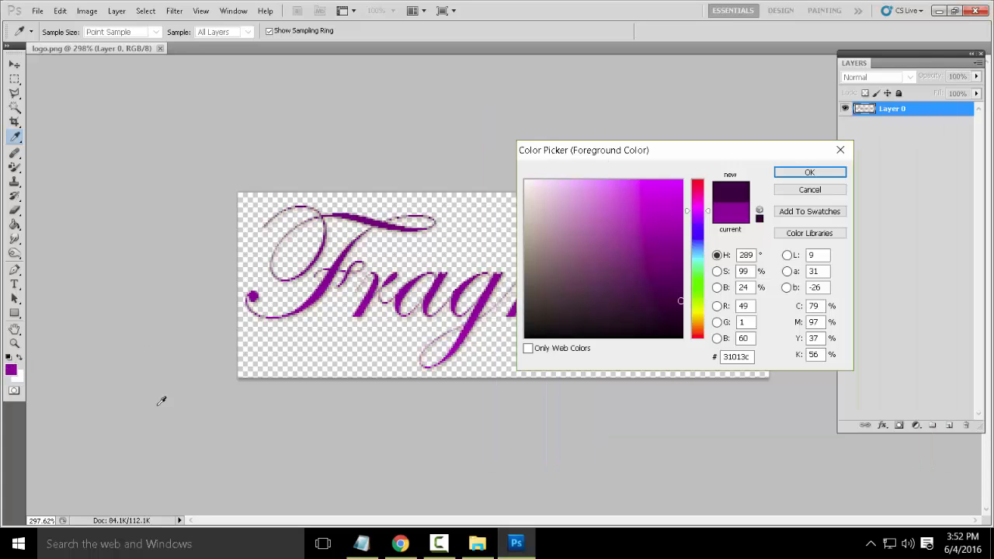
{"action": "left_click", "coordinate": [528, 225]}
{"action": "mouse_move", "coordinate": [529, 225]}
{"action": "left_mouse_down"}
{"action": "mouse_move", "coordinate": [497, 217]}
{"action": "mouse_move", "coordinate": [497, 191]}
{"action": "left_mouse_up"}
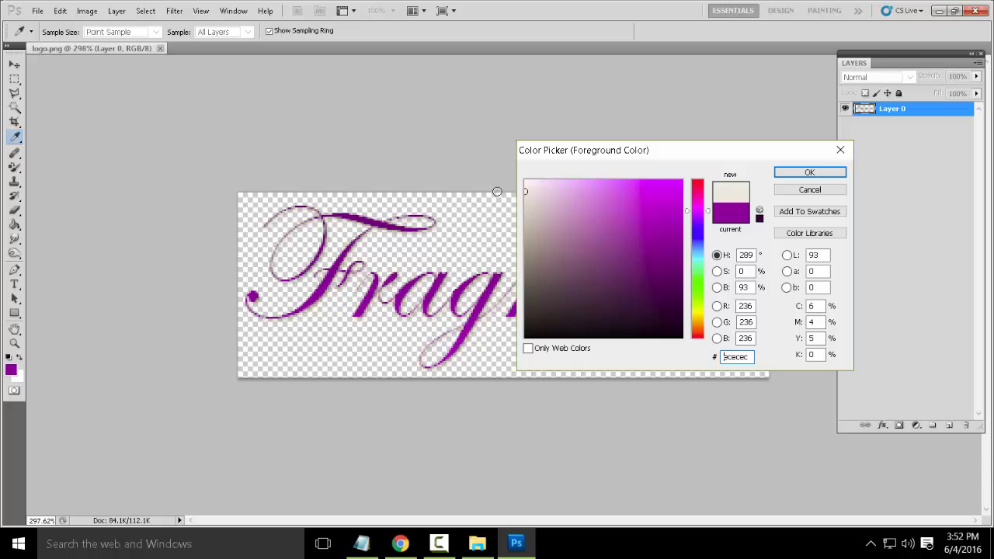
{"action": "left_click_drag", "start_coordinate": [753, 359], "coordinate": [635, 355]}
{"action": "key", "text": "ctrl+c"}
{"action": "left_click", "coordinate": [813, 180]}
Switch to Notepad and add the hex code ececec labeled "light grey" below the dark purple entry
{"action": "left_click", "coordinate": [361, 544]}
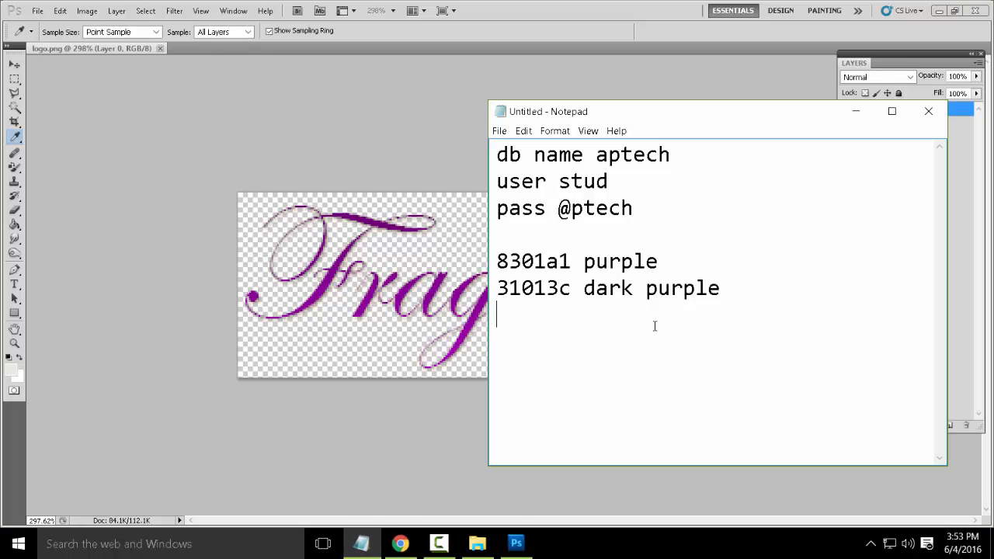
{"action": "key", "text": "ctrl+v"}
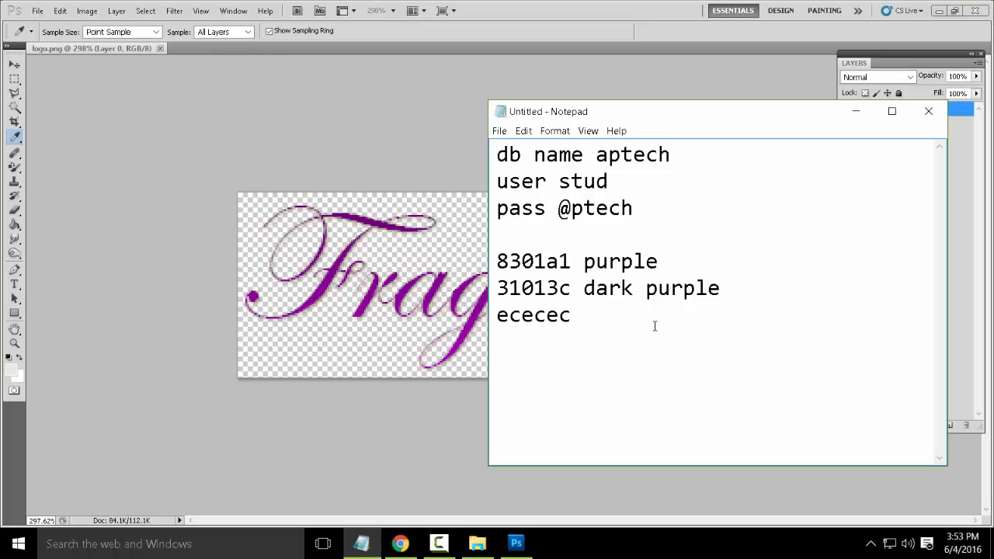
{"action": "type", "text": "light gret"}
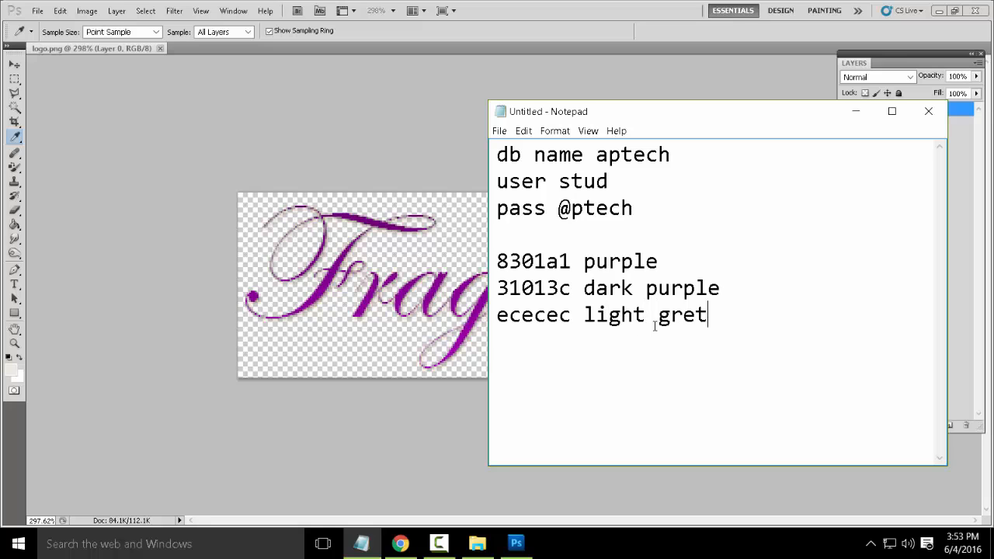
{"action": "key", "text": "BackSpace"}
{"action": "type", "text": "y"}
Minimize the notes, close Photoshop and switch to the WordPress Customizer in Chrome
{"action": "left_click", "coordinate": [856, 112]}
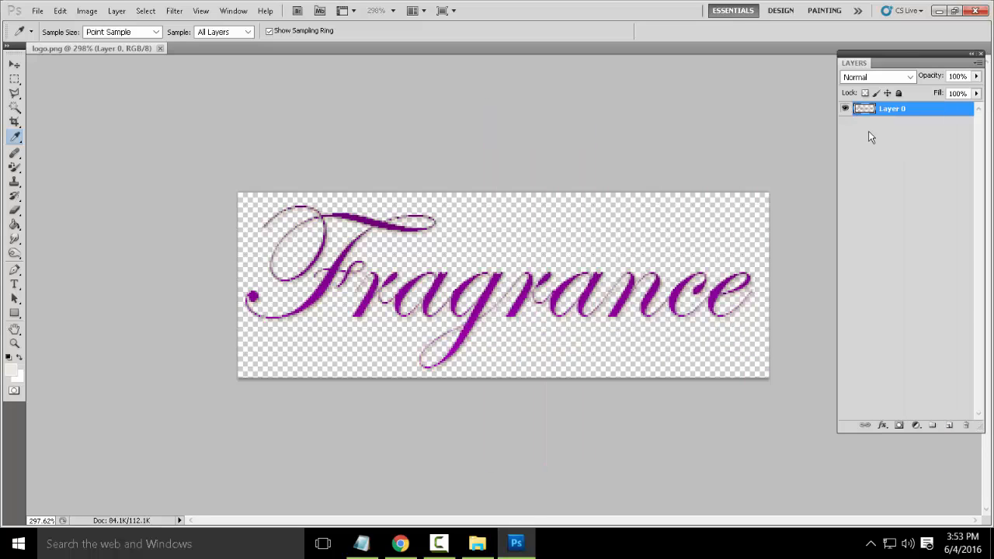
{"action": "left_click", "coordinate": [975, 11]}
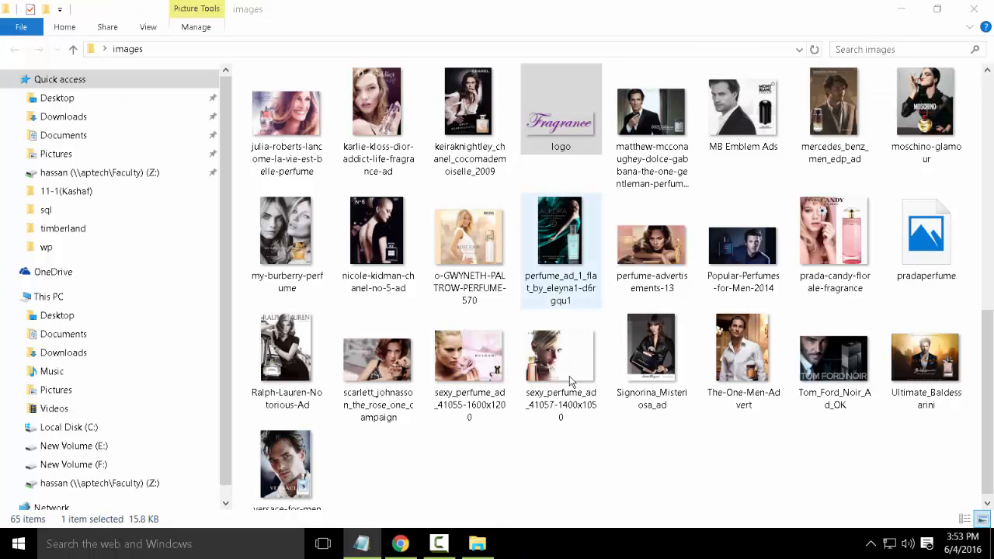
{"action": "left_click", "coordinate": [400, 544]}
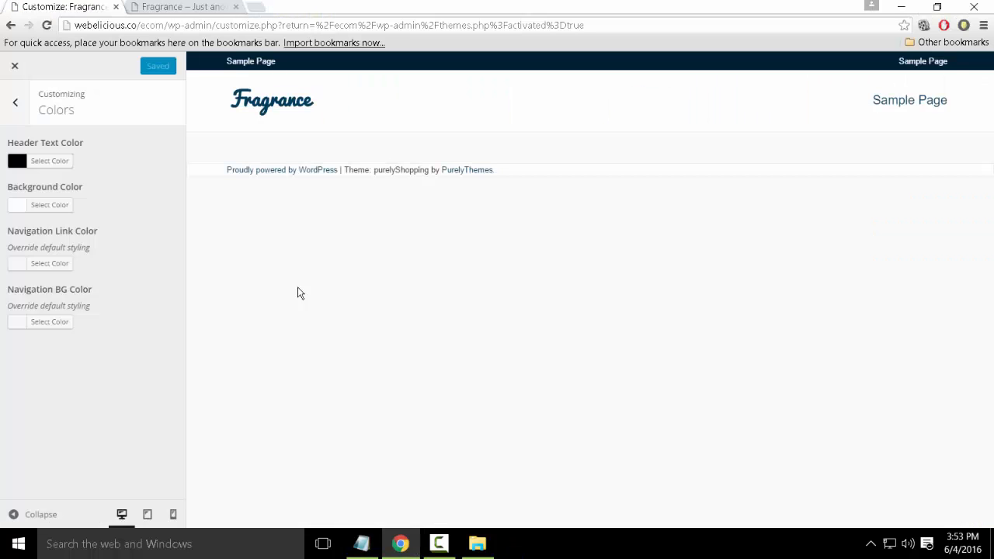
Set the Header Text Color to #8301a1, the purple code from the Notepad notes
{"action": "left_click", "coordinate": [16, 165]}
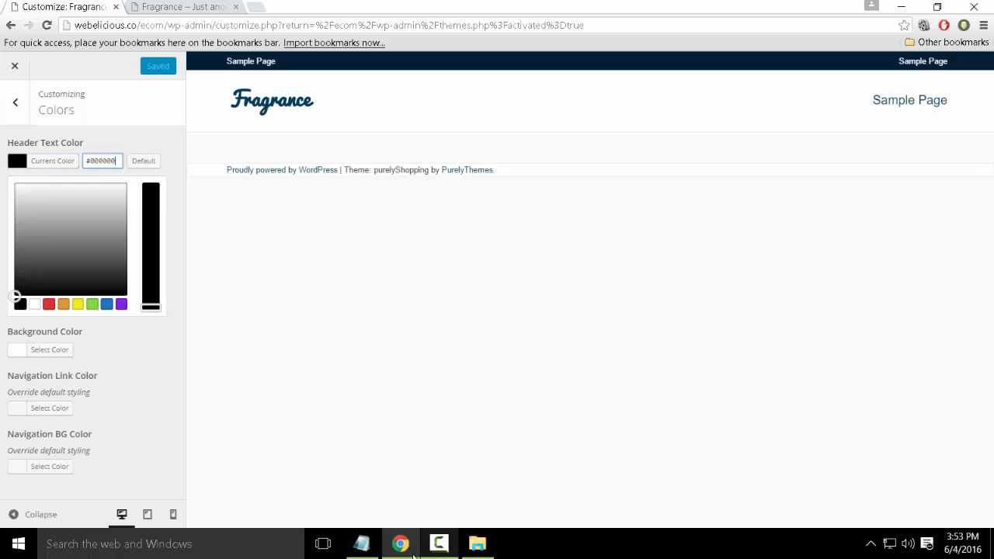
{"action": "left_click", "coordinate": [361, 543]}
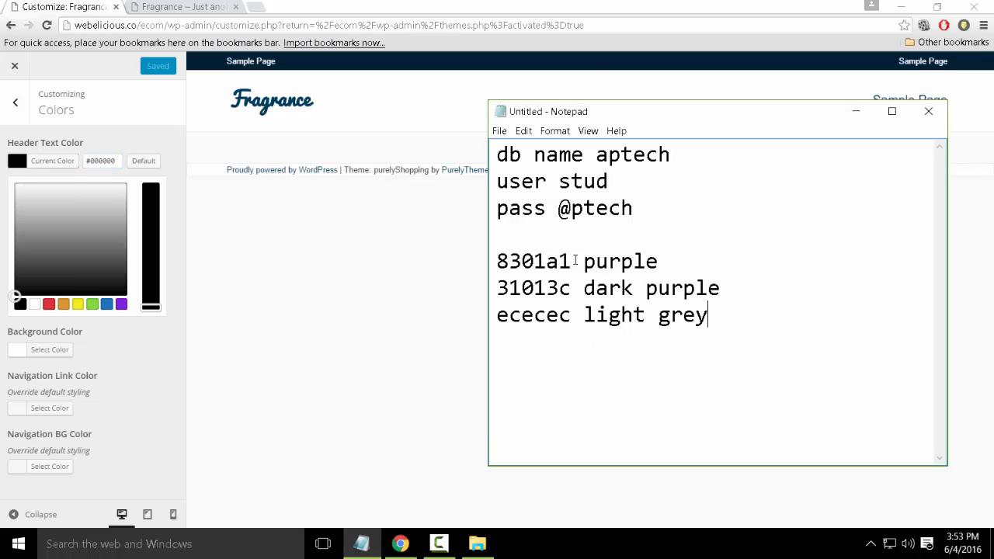
{"action": "left_click_drag", "start_coordinate": [575, 260], "coordinate": [470, 257]}
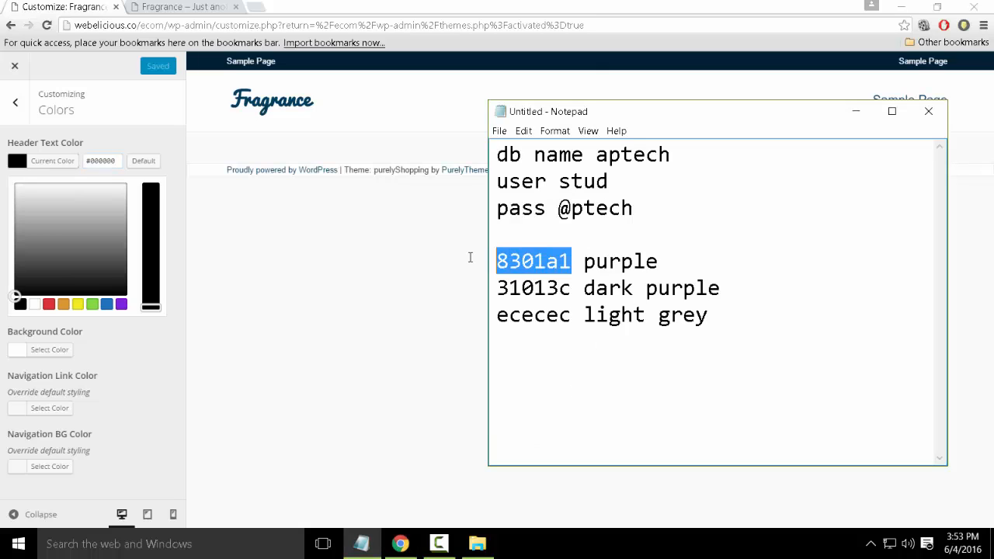
{"action": "double_click", "coordinate": [101, 163]}
{"action": "type", "text": "#8301a1"}
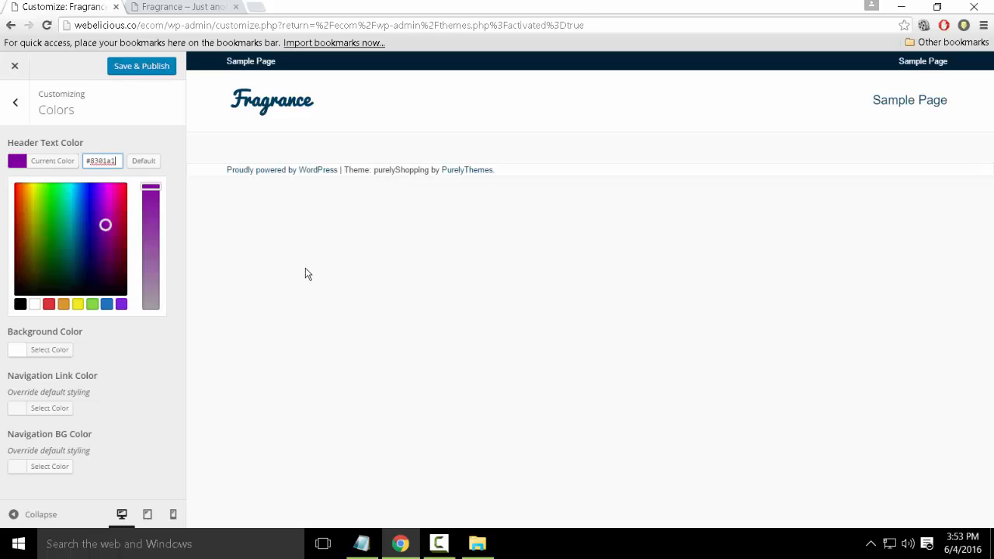
{"action": "left_click", "coordinate": [306, 270]}
{"action": "left_click", "coordinate": [18, 351]}
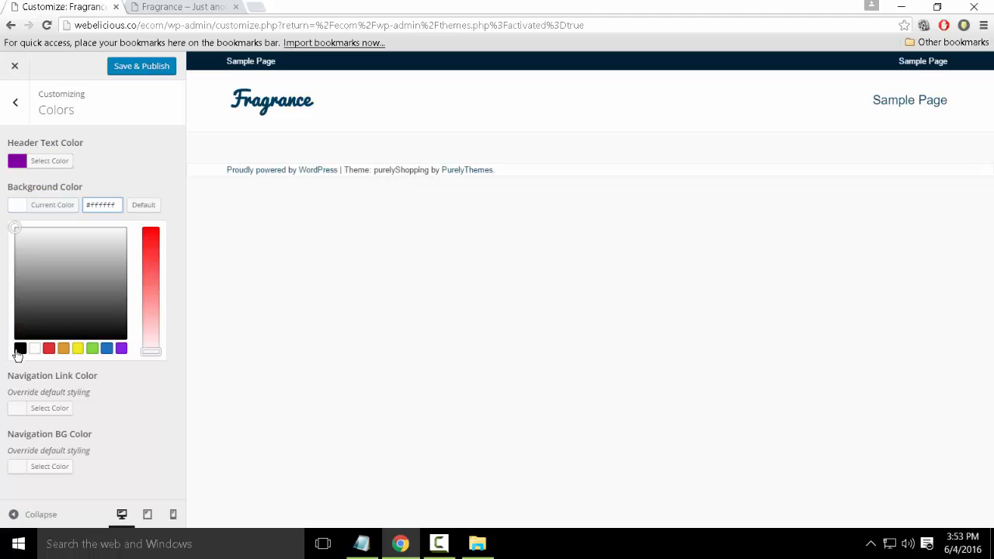
{"action": "left_click", "coordinate": [136, 158]}
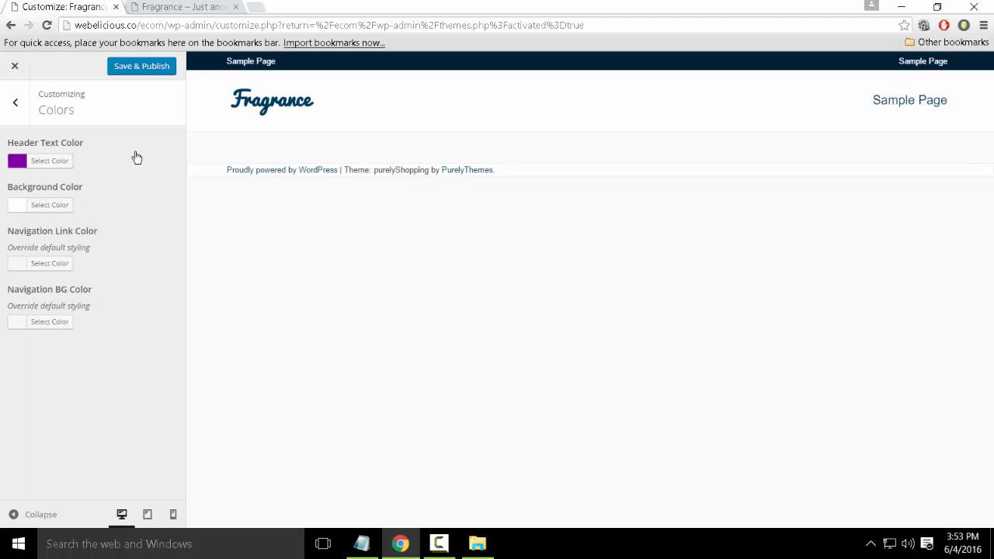
Set the Navigation Link Color to #31013c, the dark purple code copied from the Notepad notes
{"action": "left_click", "coordinate": [17, 264]}
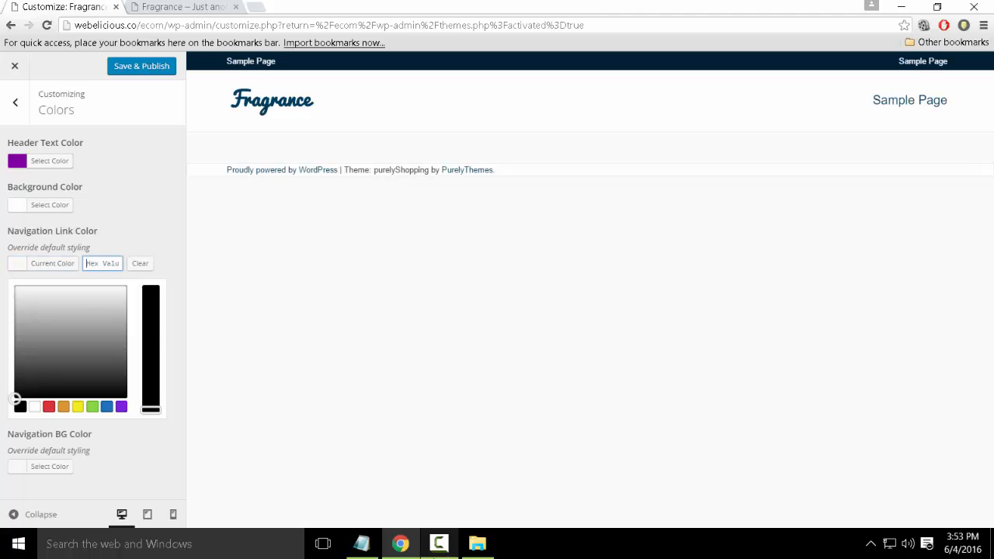
{"action": "left_click", "coordinate": [367, 546]}
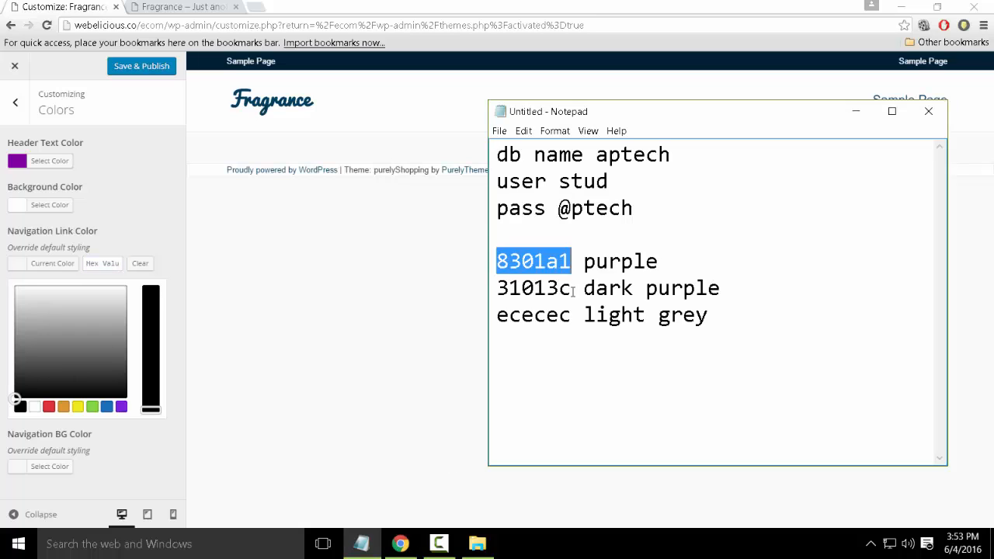
{"action": "left_click_drag", "start_coordinate": [574, 291], "coordinate": [412, 302]}
{"action": "key", "text": "ctrl+c"}
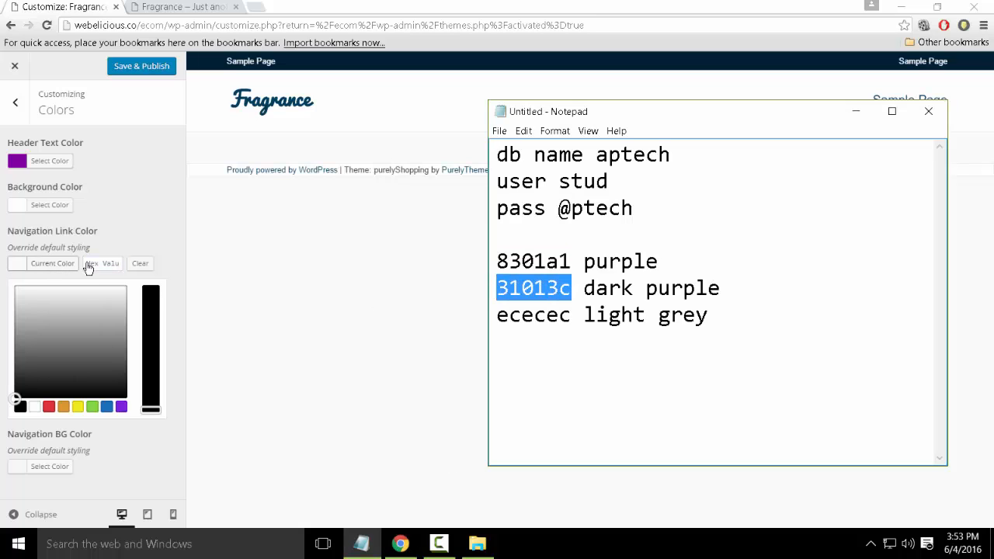
{"action": "left_click", "coordinate": [113, 264]}
{"action": "key", "text": "ctrl+v"}
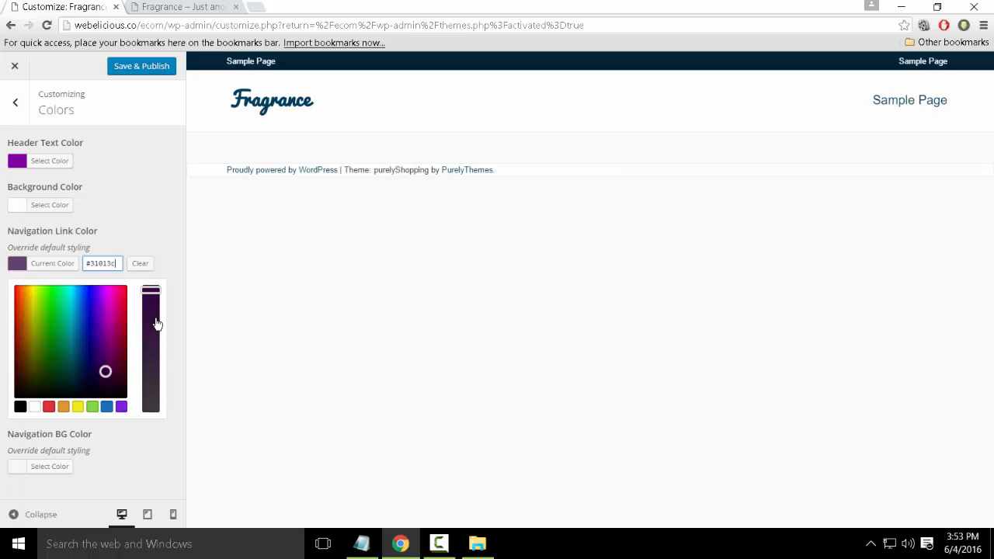
{"action": "left_click", "coordinate": [160, 243]}
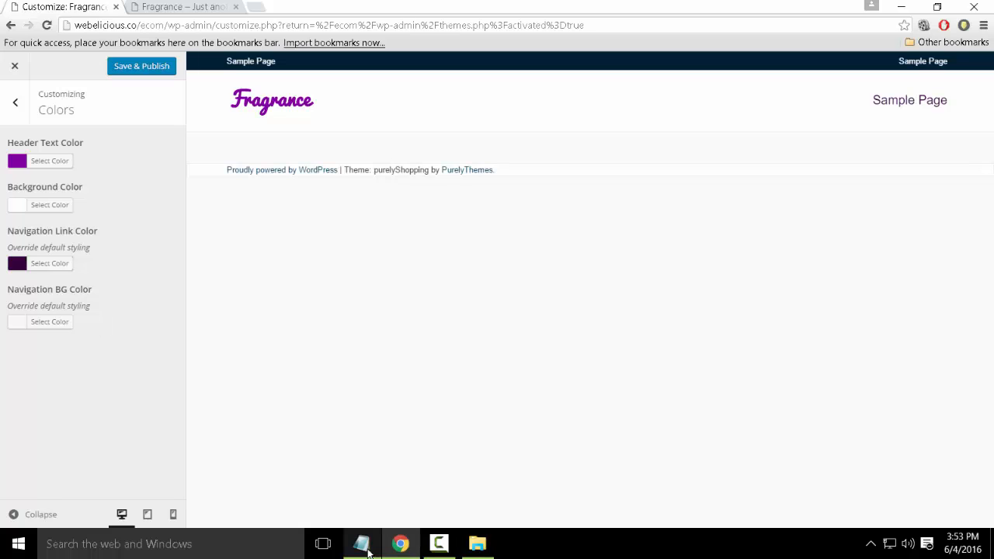
Set the Navigation BG Color to the light grey #f2f2f2 and save and publish the color changes
{"action": "left_click", "coordinate": [38, 325]}
{"action": "left_click_drag", "start_coordinate": [64, 359], "coordinate": [19, 350]}
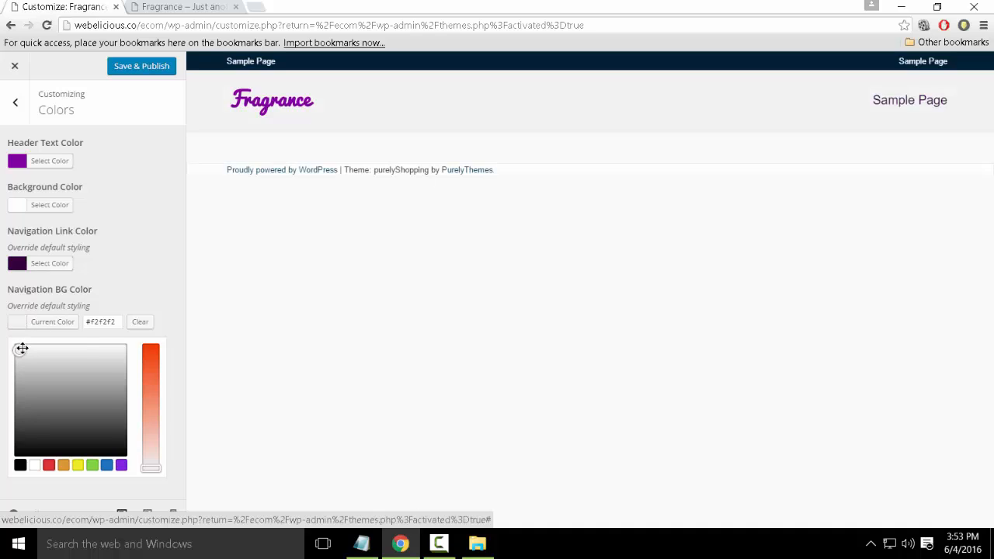
{"action": "left_click", "coordinate": [144, 272]}
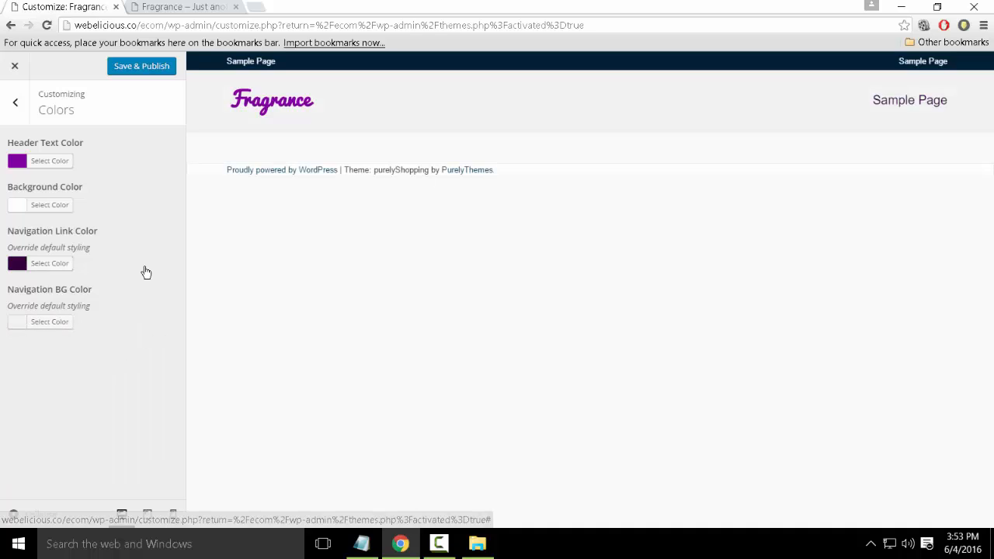
{"action": "left_click", "coordinate": [129, 67]}
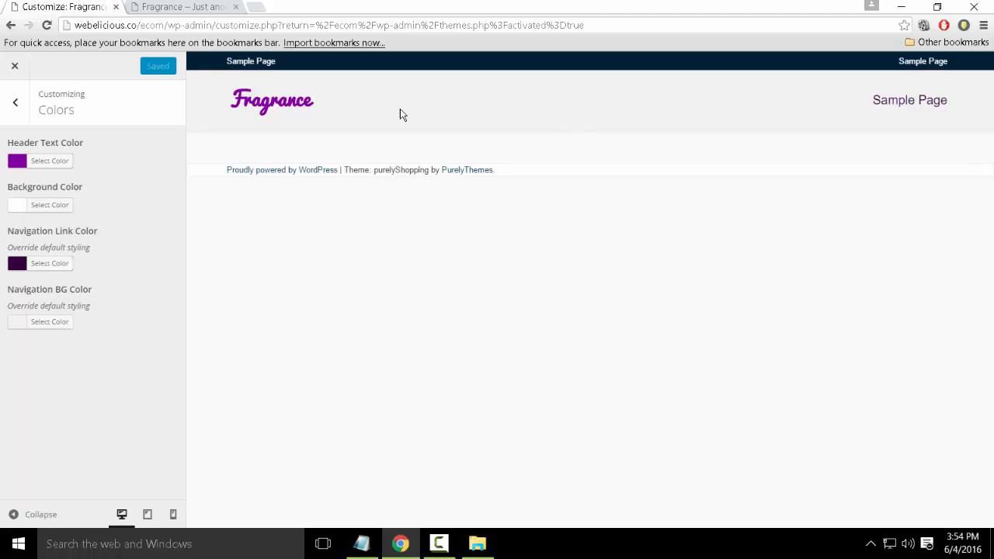
Go to the Header Image settings and start uploading a new header image from a local file
{"action": "left_click", "coordinate": [13, 106]}
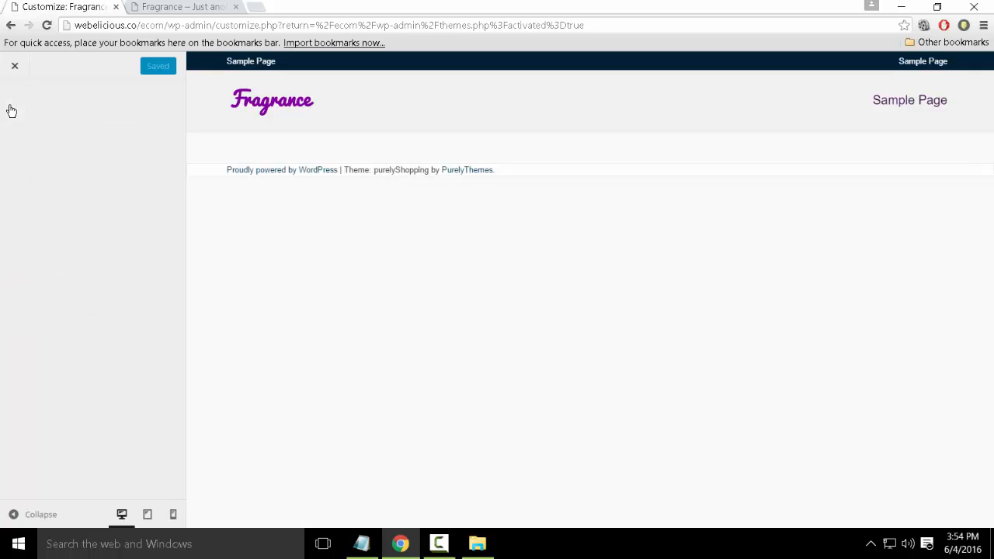
{"action": "left_click", "coordinate": [140, 282]}
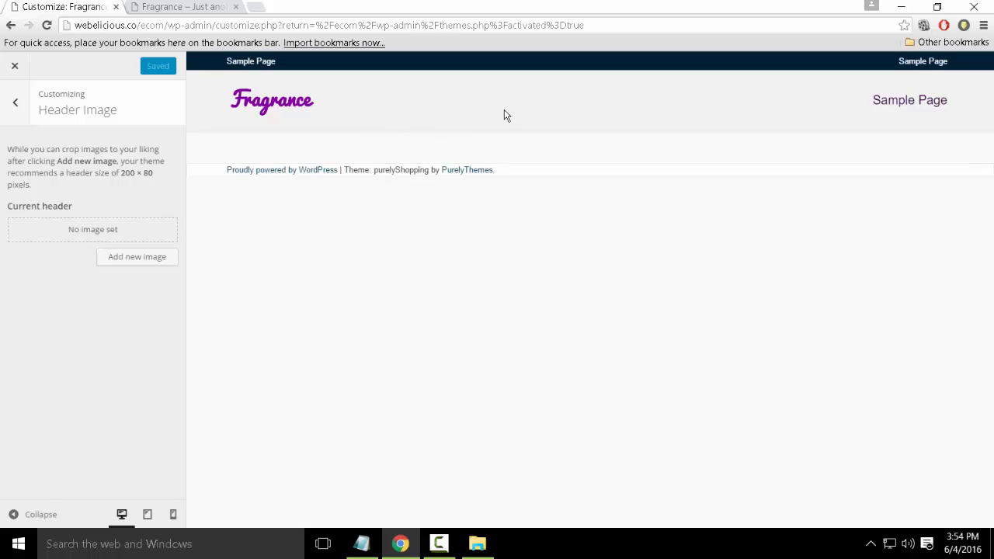
{"action": "left_click", "coordinate": [156, 263]}
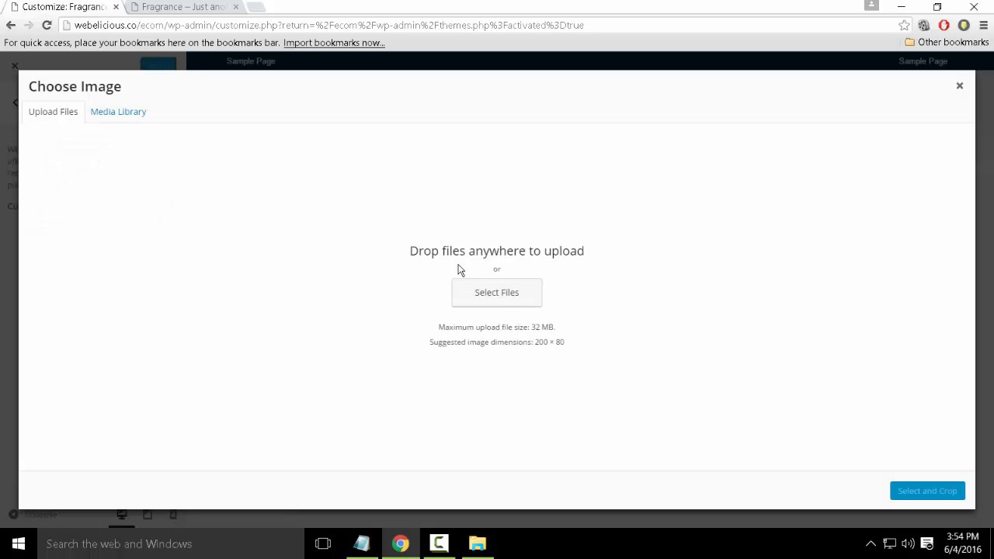
{"action": "left_click", "coordinate": [483, 289]}
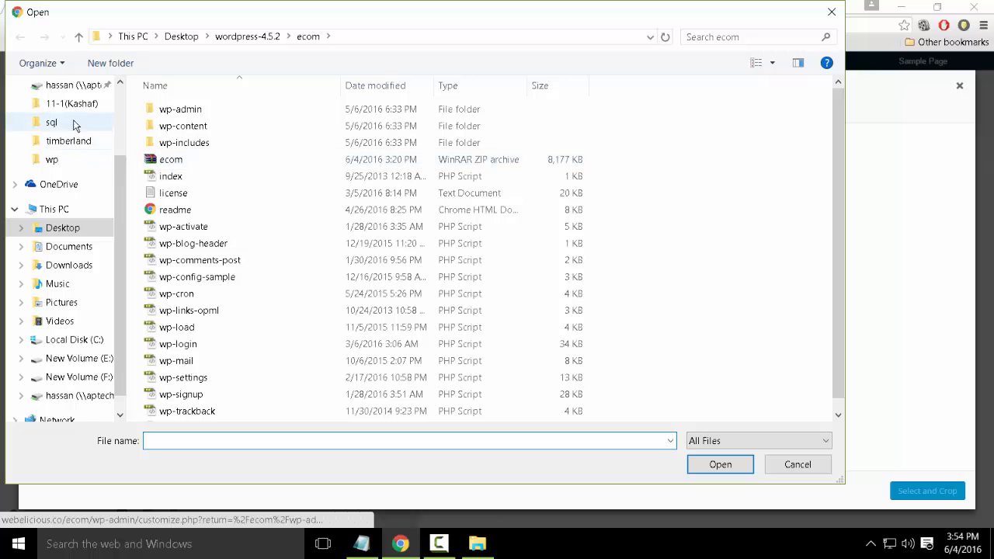
Upload the logo image from the images folder on the Desktop to the media library
{"action": "left_click", "coordinate": [70, 228]}
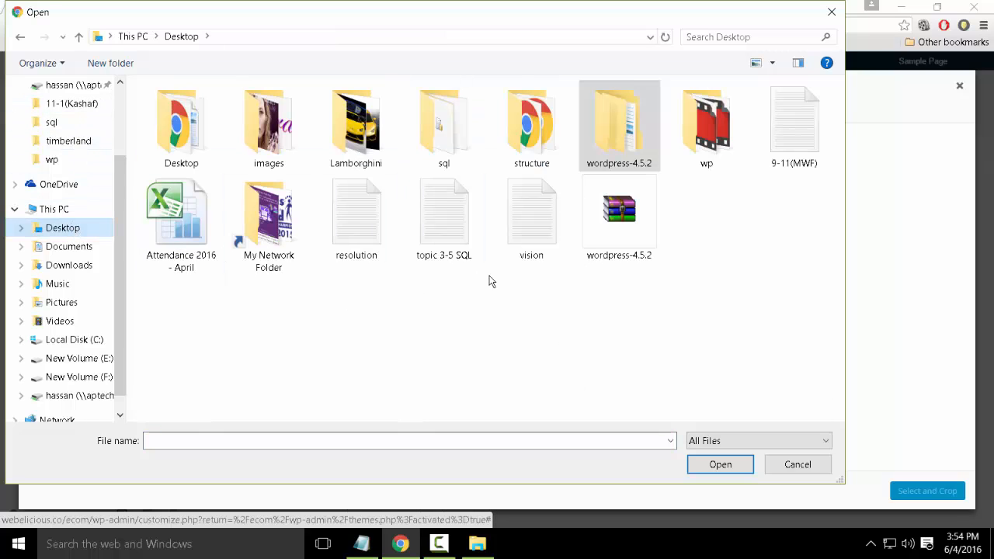
{"action": "left_click", "coordinate": [305, 241]}
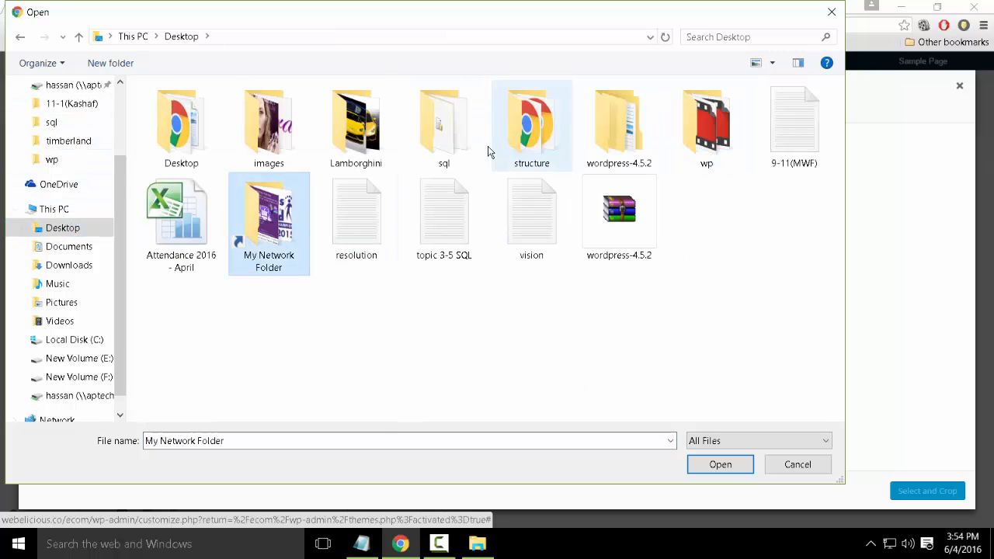
{"action": "double_click", "coordinate": [301, 138]}
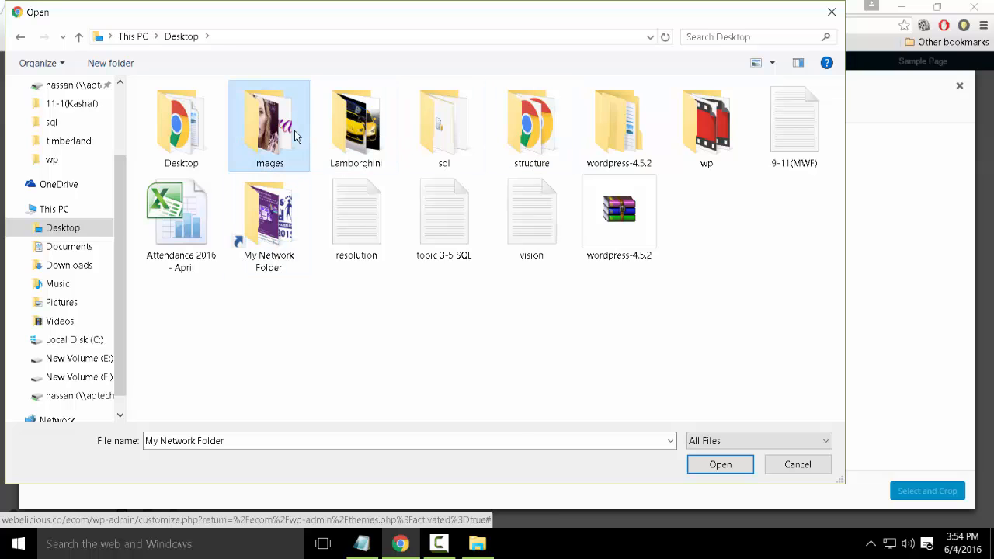
{"action": "scroll", "coordinate": [606, 326], "scroll_direction": "down", "scroll_amount": 5}
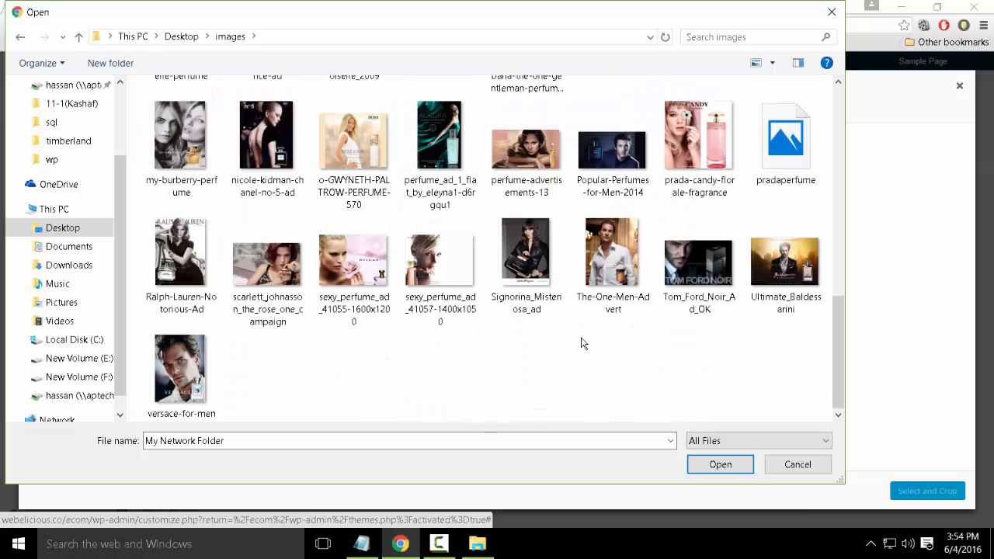
{"action": "scroll", "coordinate": [575, 336], "scroll_direction": "up", "scroll_amount": 3}
{"action": "left_click", "coordinate": [428, 249]}
{"action": "double_click", "coordinate": [428, 249]}
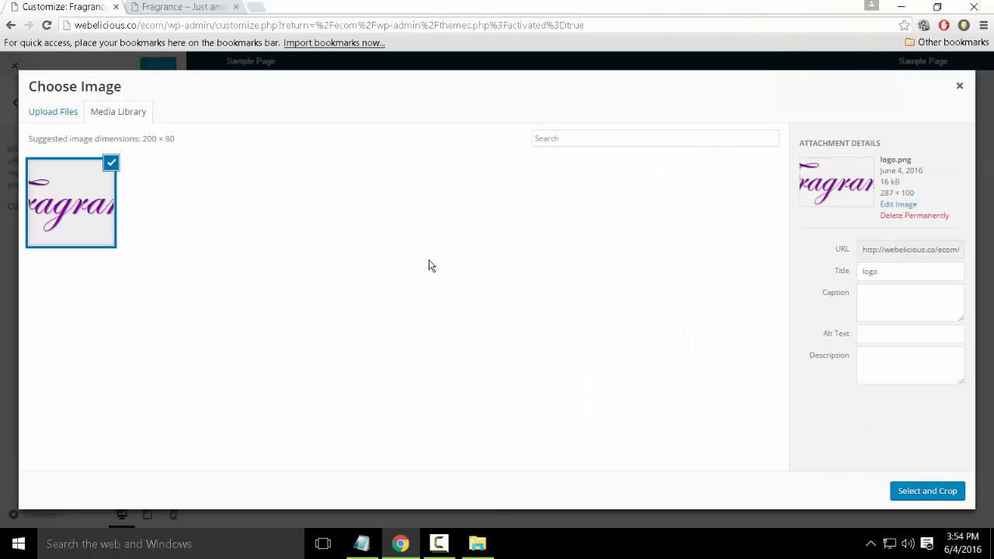
{"action": "left_click", "coordinate": [916, 497]}
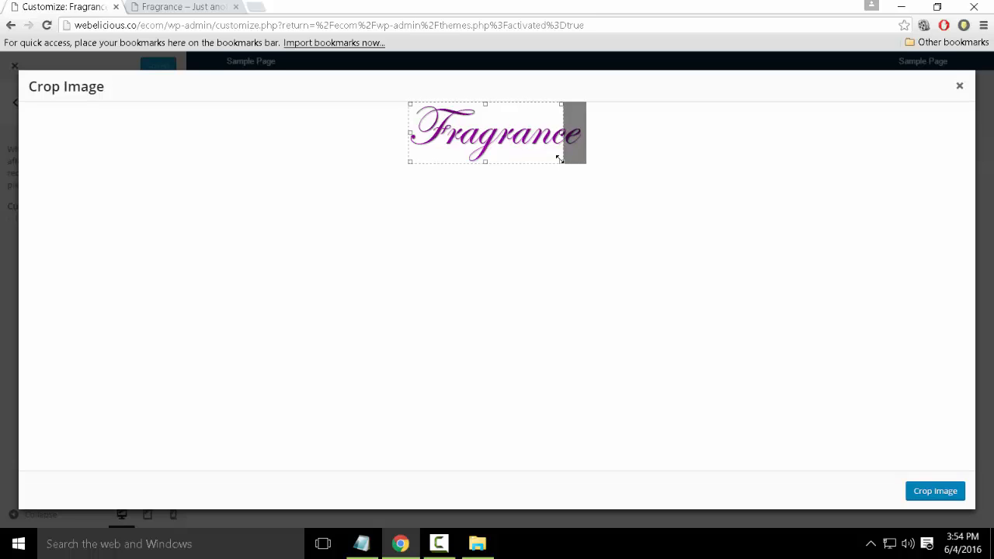
{"action": "left_click", "coordinate": [961, 88]}
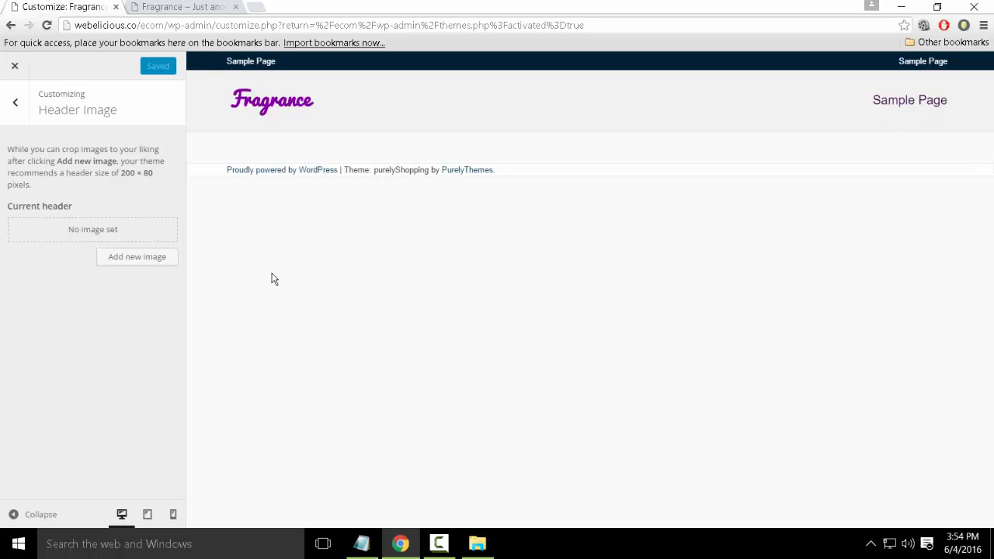
{"action": "left_click", "coordinate": [146, 257]}
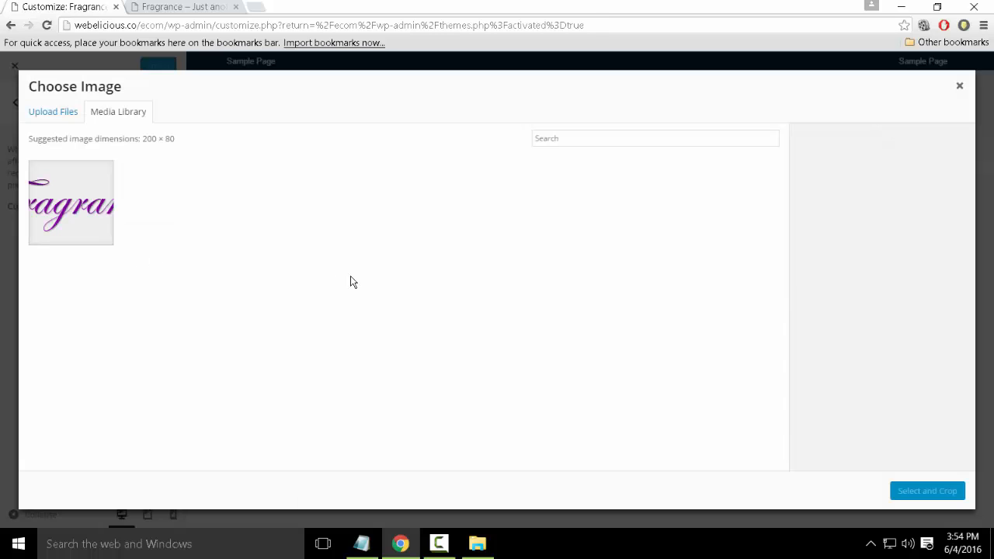
{"action": "left_click", "coordinate": [101, 198]}
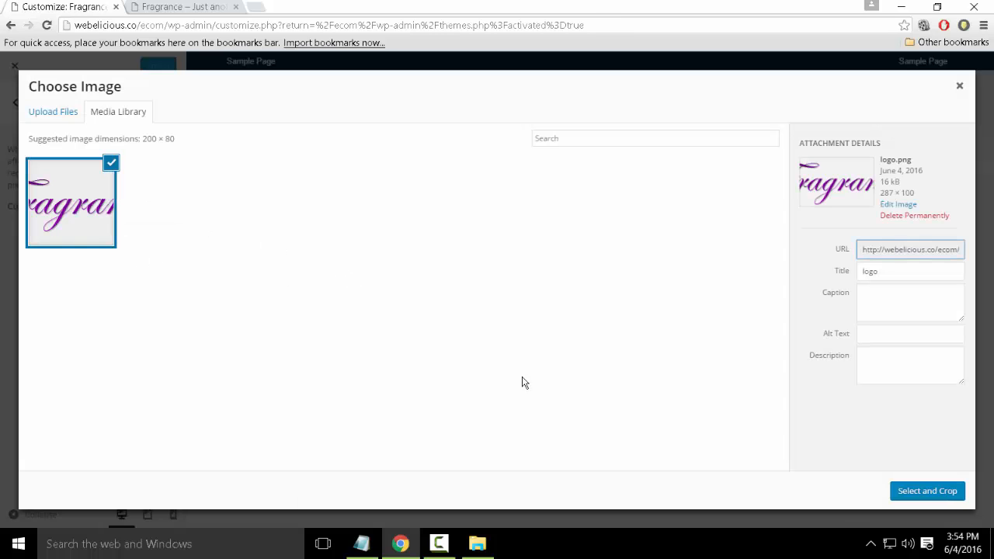
{"action": "left_click", "coordinate": [932, 493]}
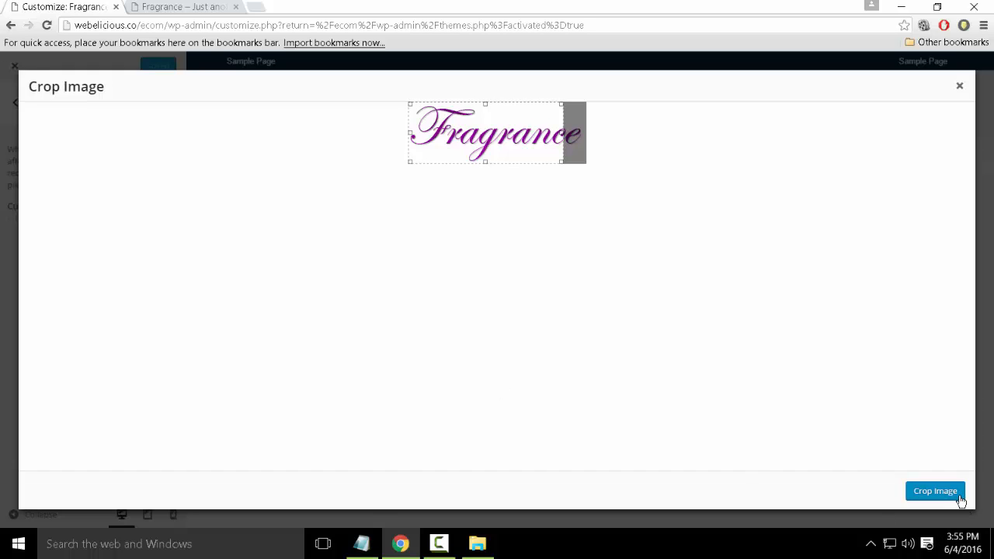
{"action": "left_click", "coordinate": [959, 86]}
{"action": "left_click", "coordinate": [26, 107]}
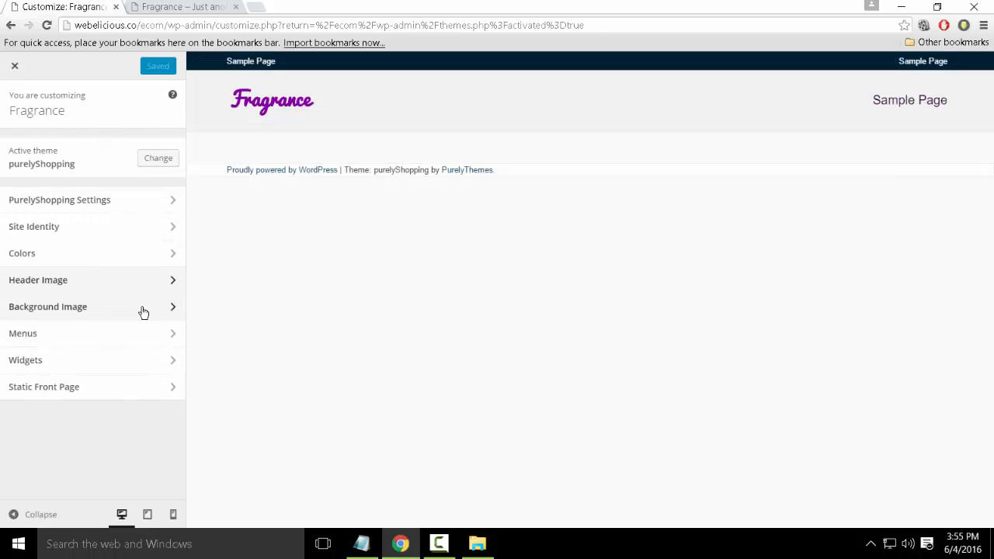
Examine the Background Image settings and the menu choices for the Primary, Top Menu Left and Top Menu Right locations
{"action": "left_click", "coordinate": [144, 311]}
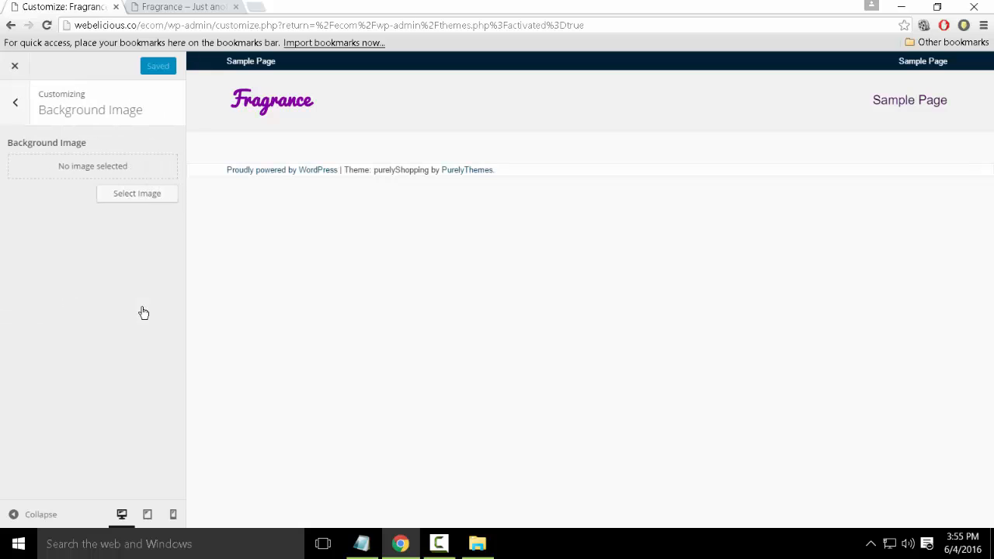
{"action": "left_click", "coordinate": [10, 107]}
{"action": "left_click", "coordinate": [88, 338]}
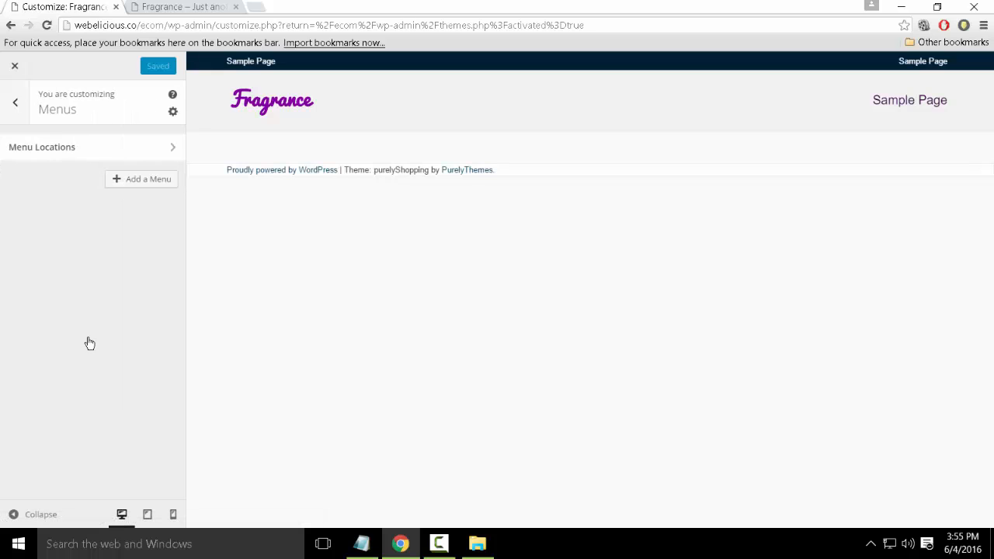
{"action": "left_click", "coordinate": [173, 147]}
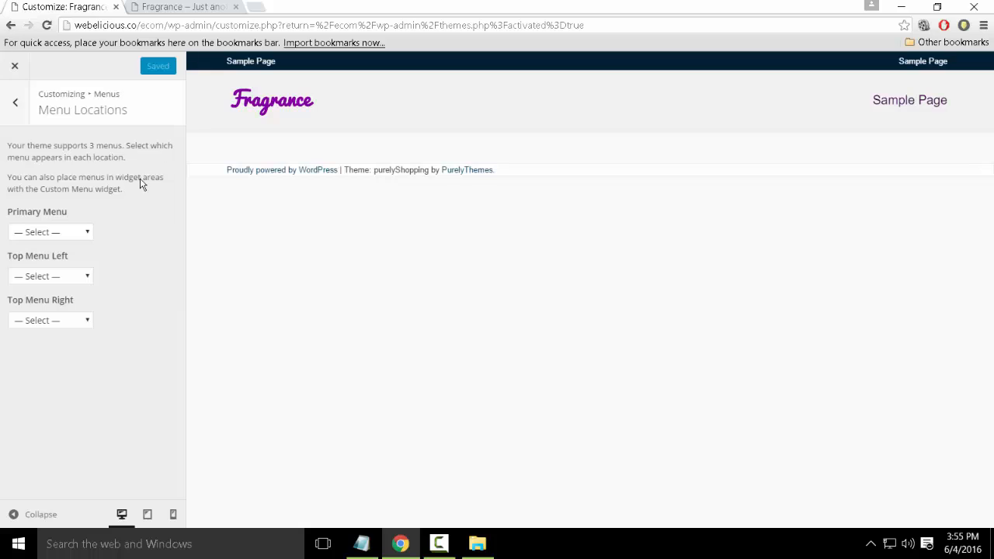
{"action": "left_click", "coordinate": [75, 233]}
{"action": "left_click", "coordinate": [73, 239]}
{"action": "left_click", "coordinate": [71, 278]}
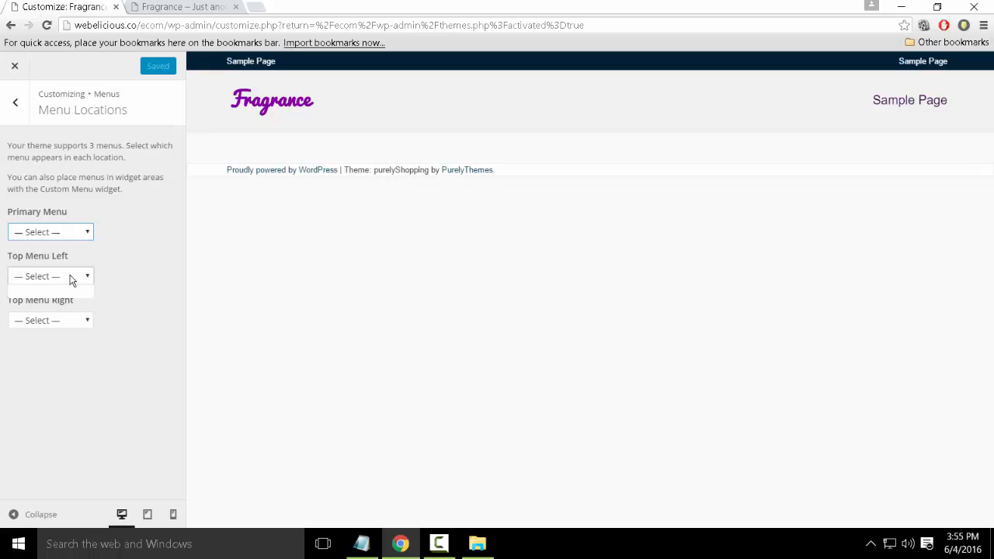
{"action": "left_click", "coordinate": [74, 321]}
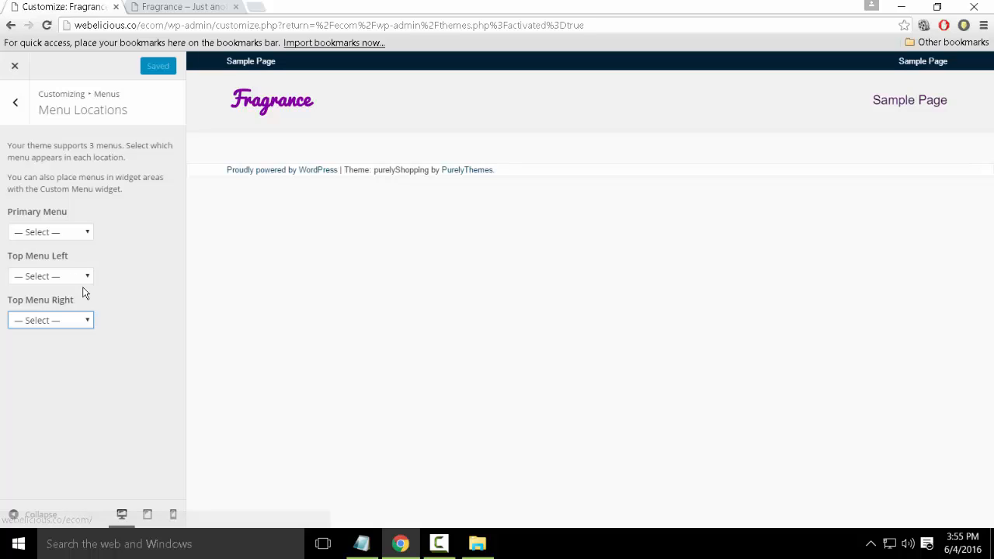
{"action": "left_click", "coordinate": [13, 106]}
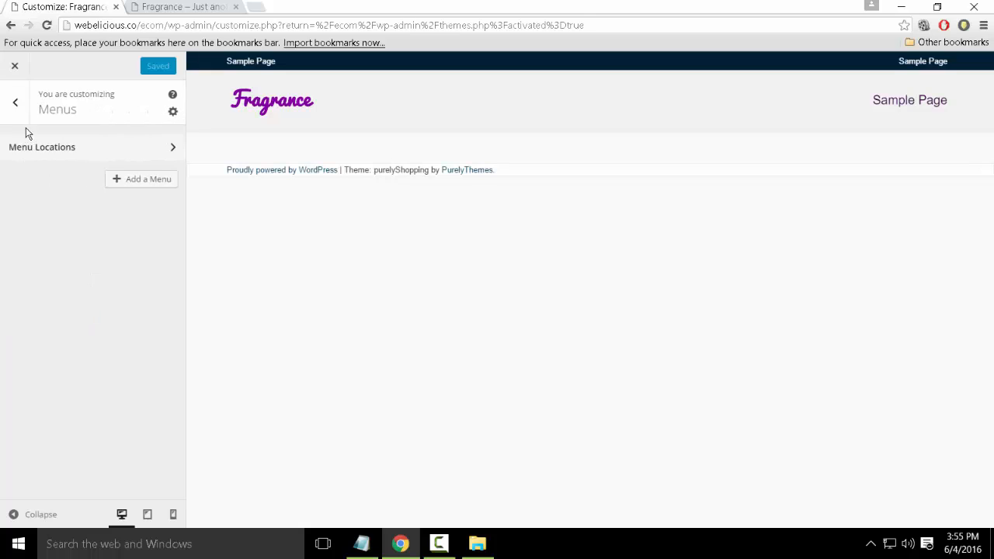
{"action": "left_click", "coordinate": [18, 111]}
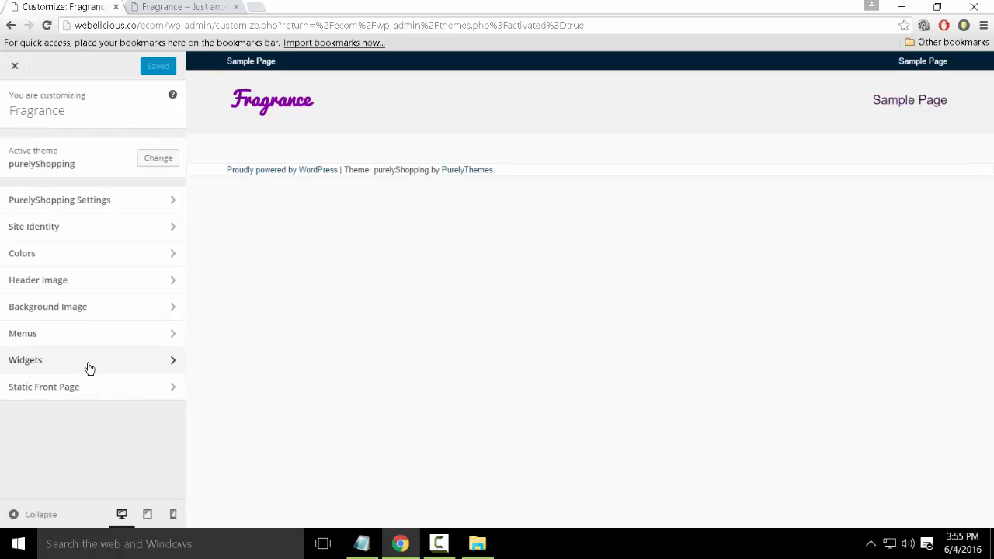
Look through the widgets that can be added to the Custom Content area
{"action": "left_click", "coordinate": [88, 366]}
{"action": "left_click", "coordinate": [170, 150]}
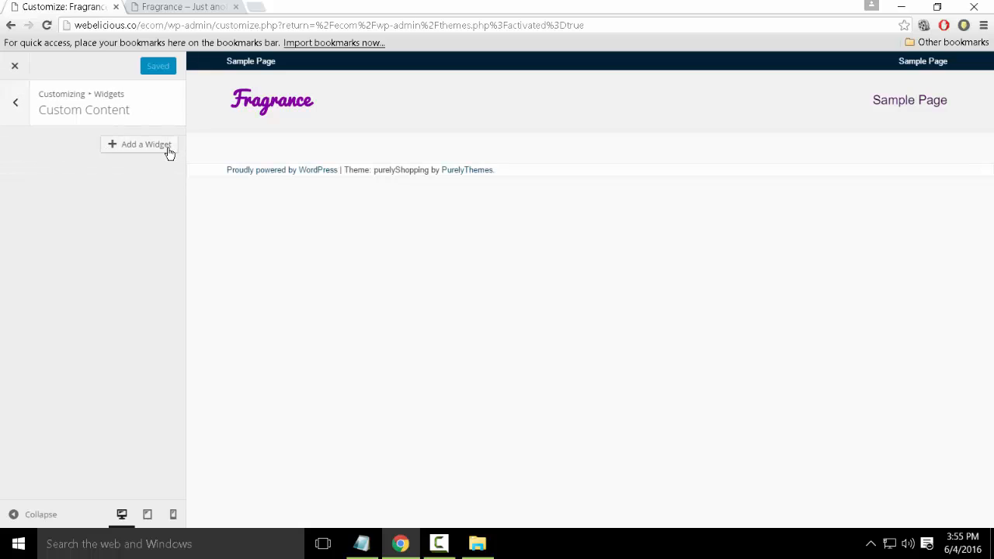
{"action": "left_click", "coordinate": [156, 146]}
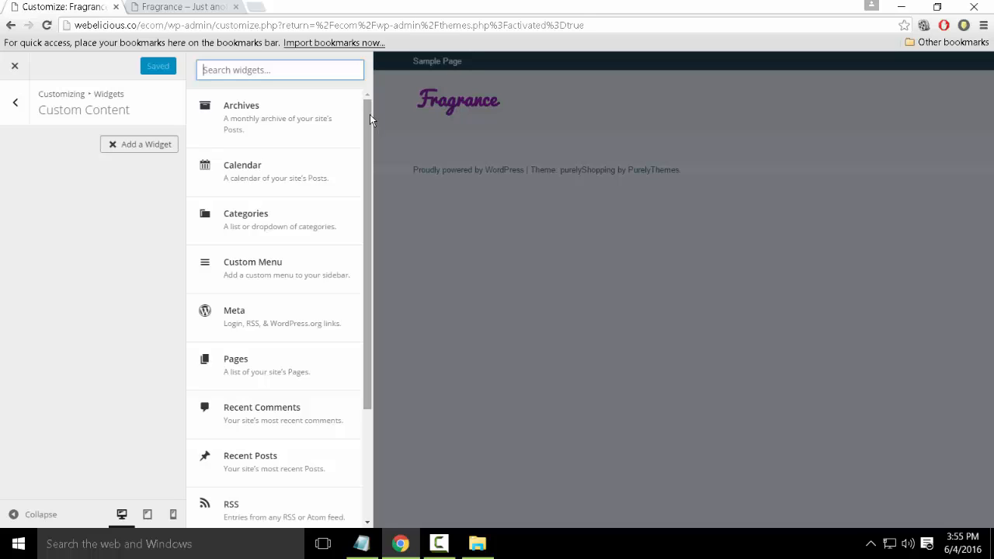
{"action": "left_click_drag", "start_coordinate": [369, 117], "coordinate": [365, 342]}
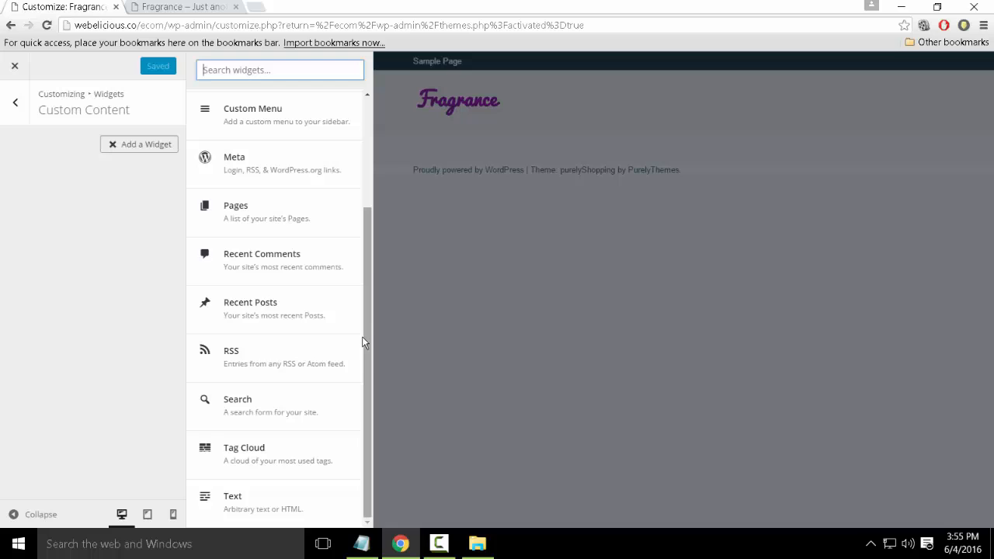
{"action": "left_click", "coordinate": [16, 102]}
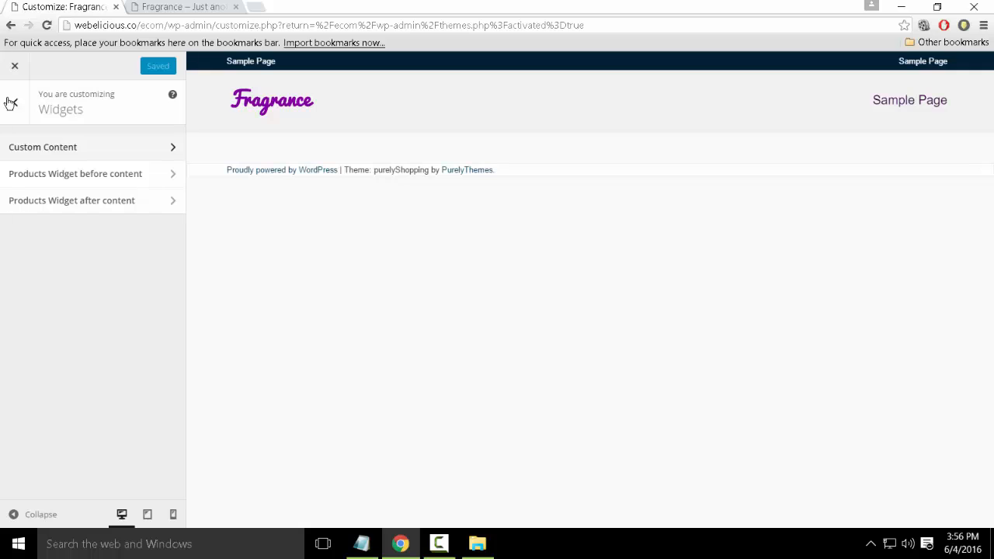
{"action": "left_click", "coordinate": [22, 104]}
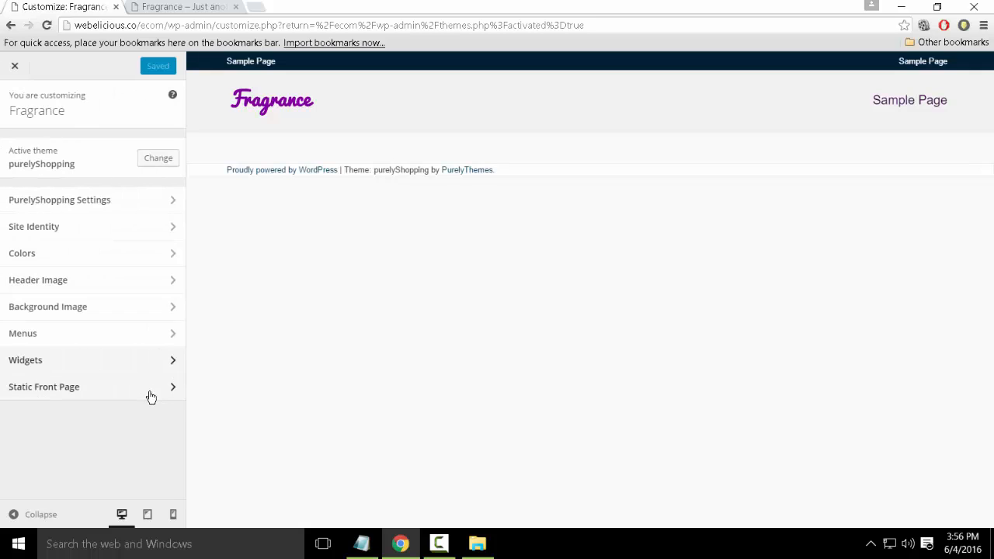
Set the front page to display a static page, save and publish the change, and leave the theme customizer
{"action": "left_click", "coordinate": [151, 395]}
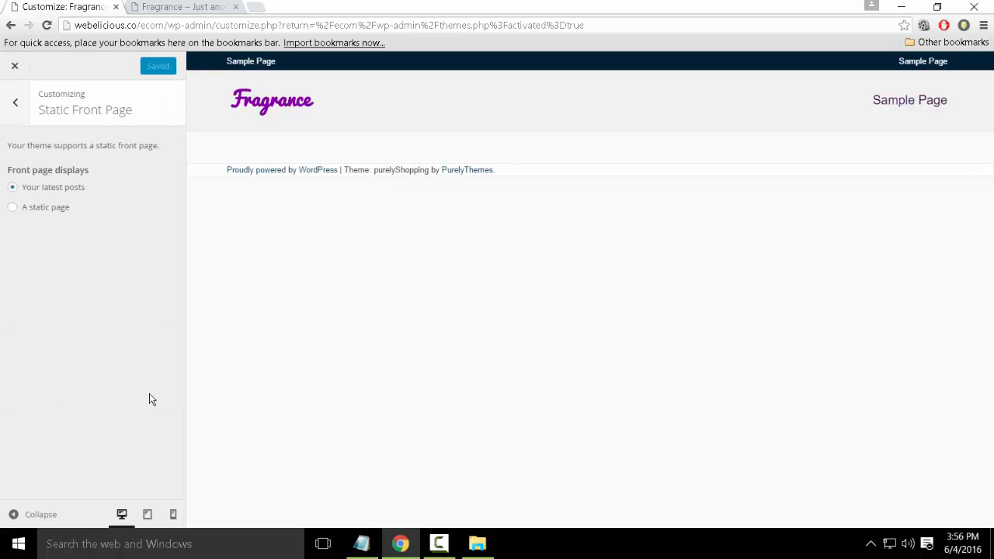
{"action": "left_click", "coordinate": [50, 208]}
{"action": "left_click", "coordinate": [69, 261]}
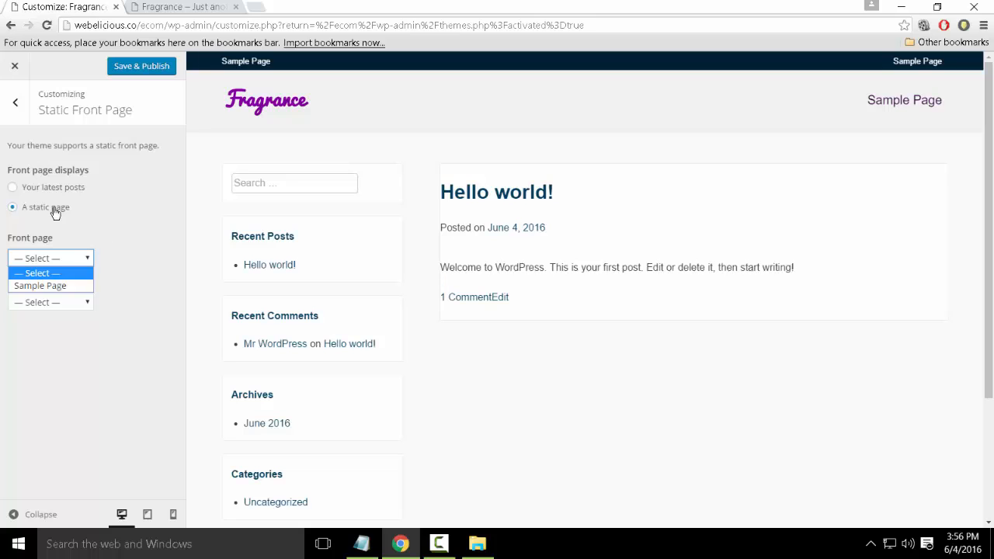
{"action": "left_click", "coordinate": [14, 107]}
{"action": "left_click", "coordinate": [131, 68]}
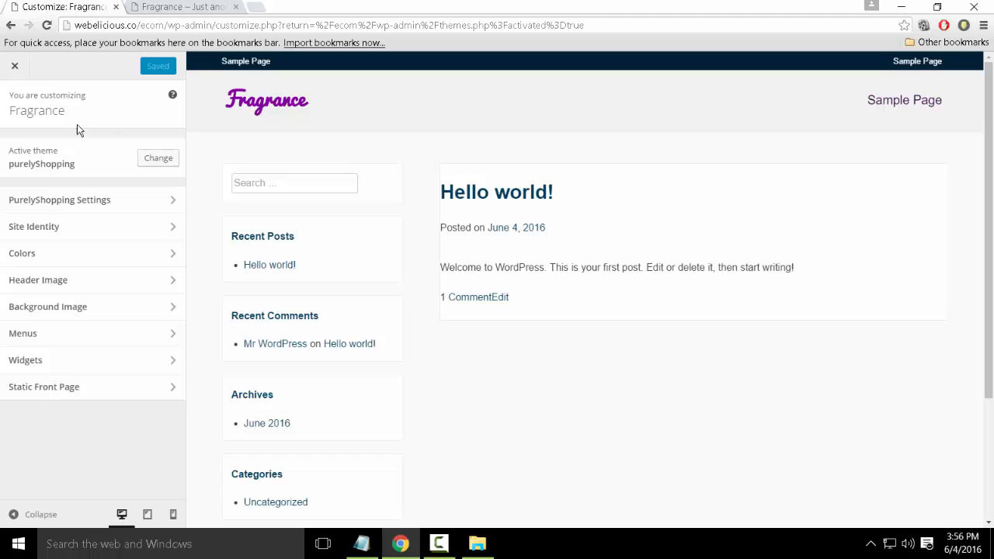
{"action": "left_click", "coordinate": [14, 68]}
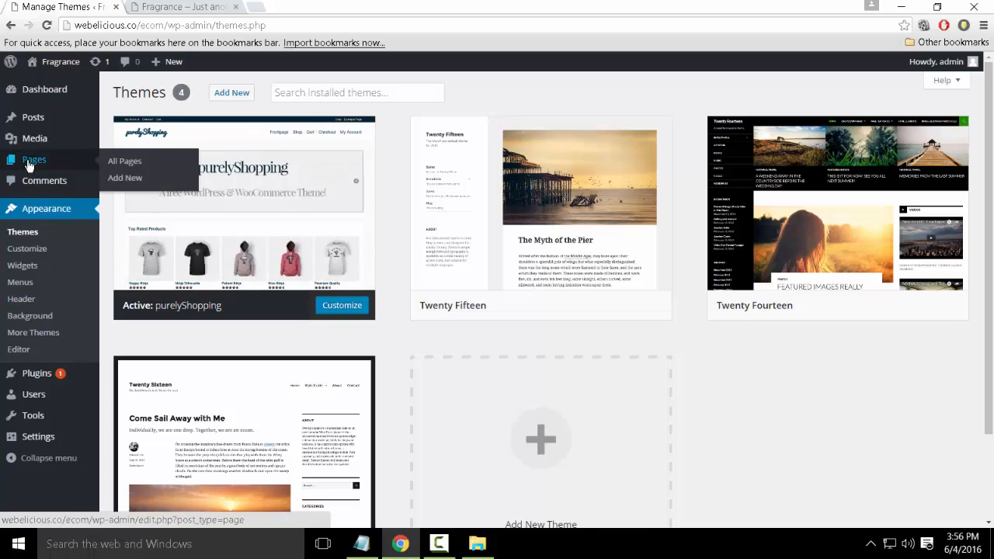
Add a new page titled Home
{"action": "left_click", "coordinate": [29, 164]}
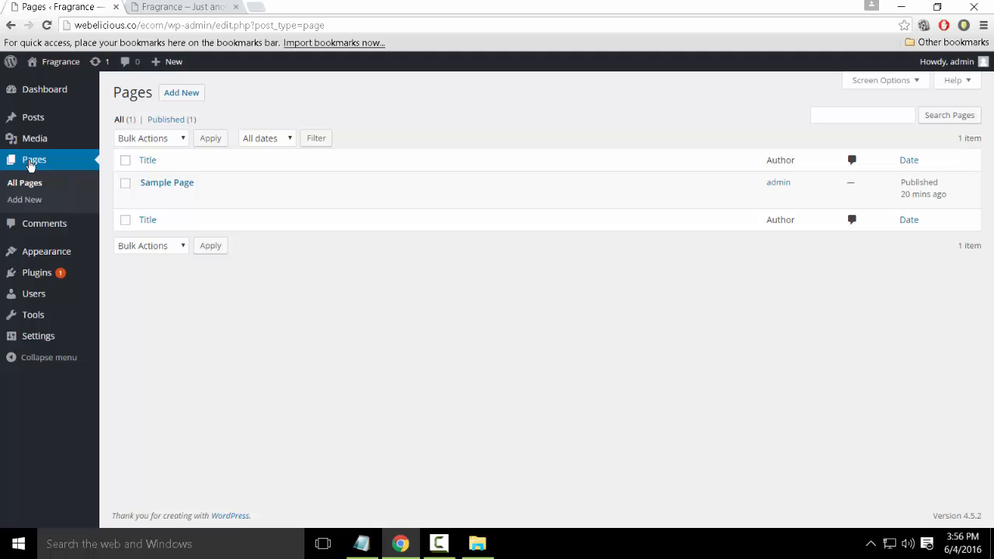
{"action": "left_click", "coordinate": [187, 95]}
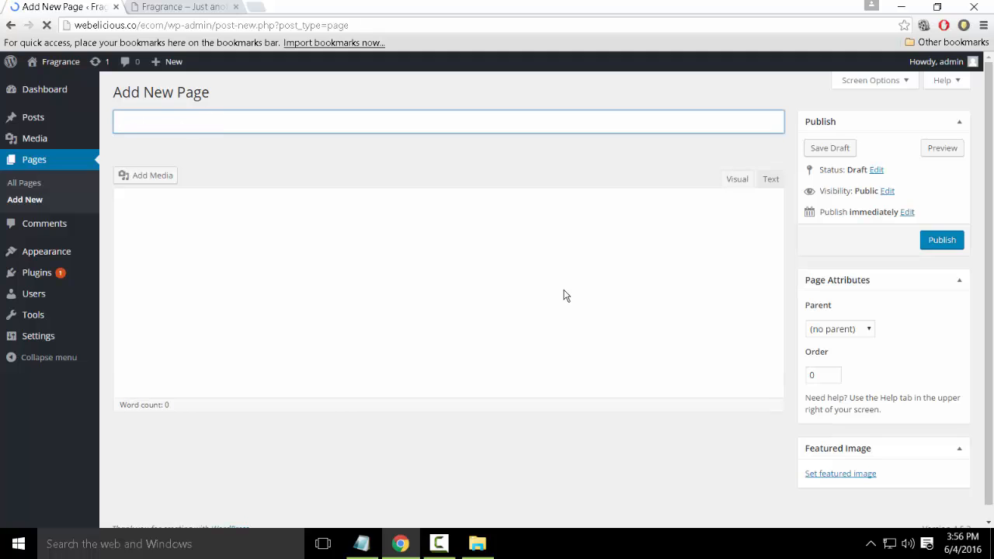
{"action": "type", "text": "Homer"}
{"action": "key", "text": "BackSpace"}
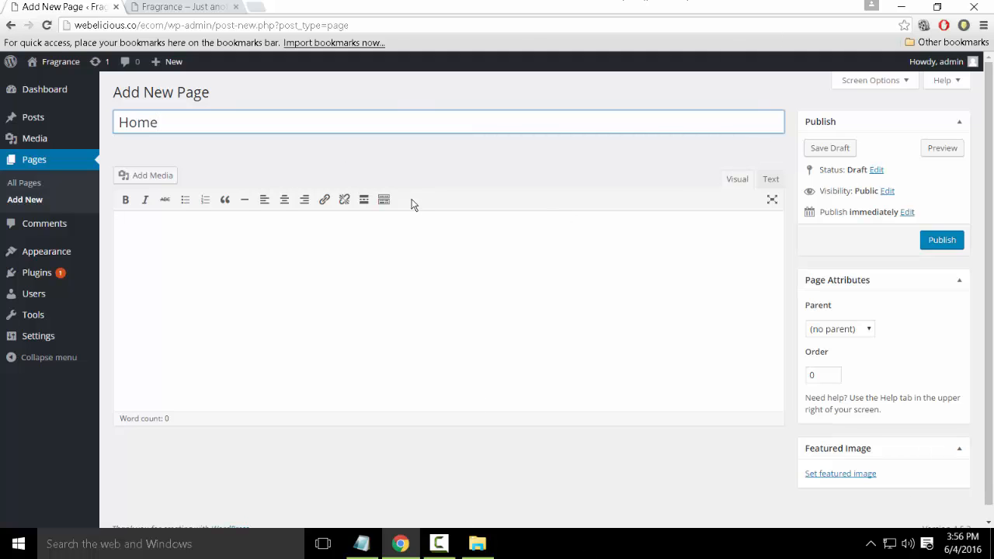
Examine the page editor's extended formatting tools, media library, paragraph and heading styles, and its Visual and Text modes
{"action": "left_click", "coordinate": [386, 200]}
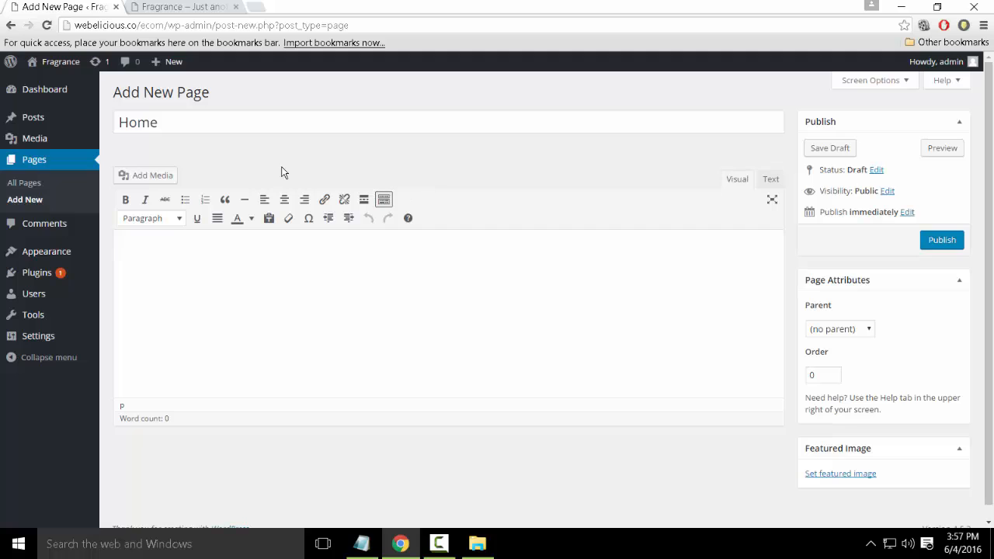
{"action": "left_click", "coordinate": [159, 175]}
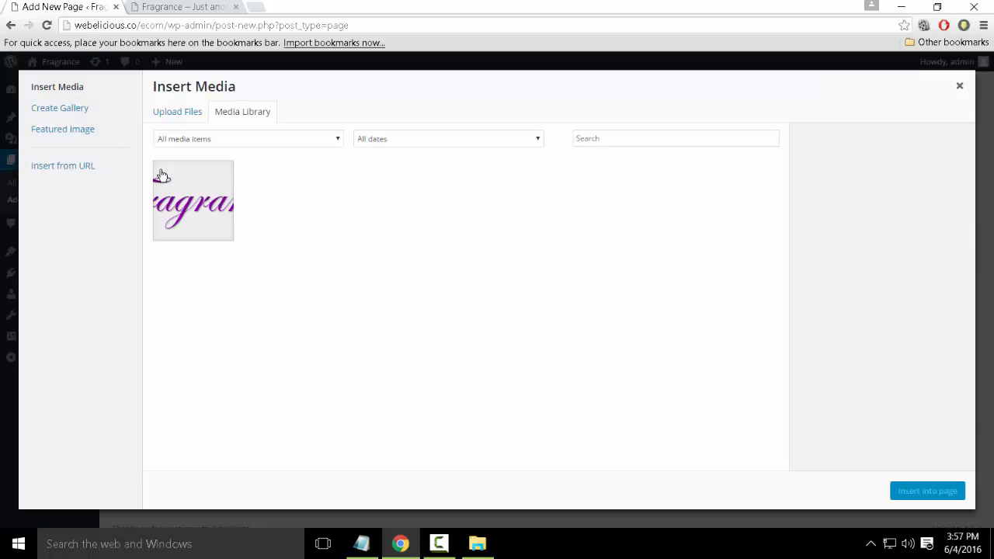
{"action": "key", "text": "Escape"}
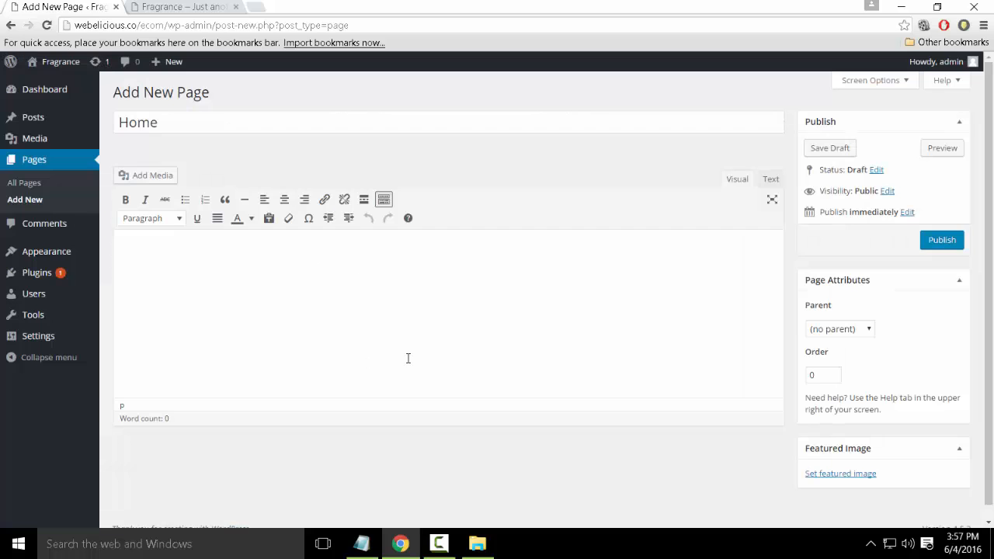
{"action": "left_click", "coordinate": [309, 267]}
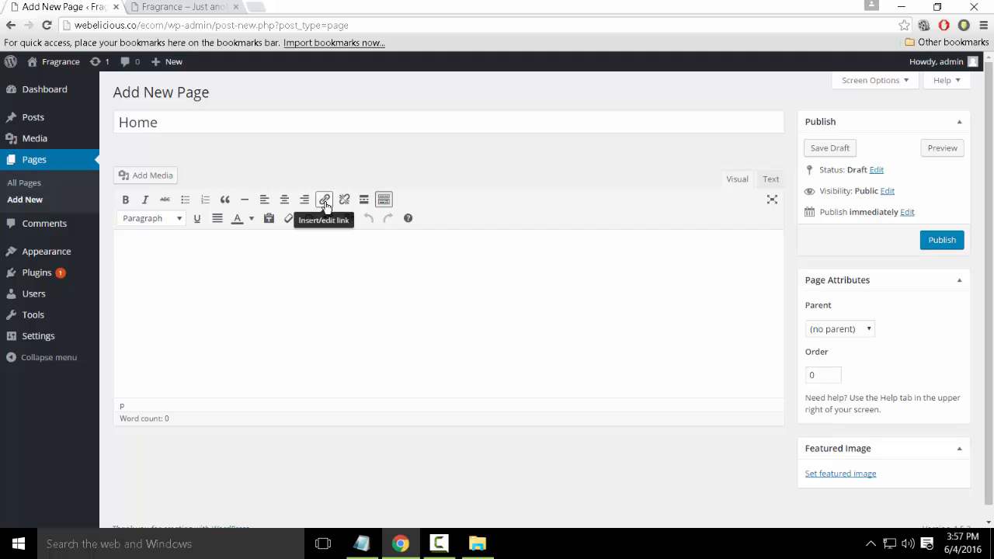
{"action": "left_click", "coordinate": [178, 219]}
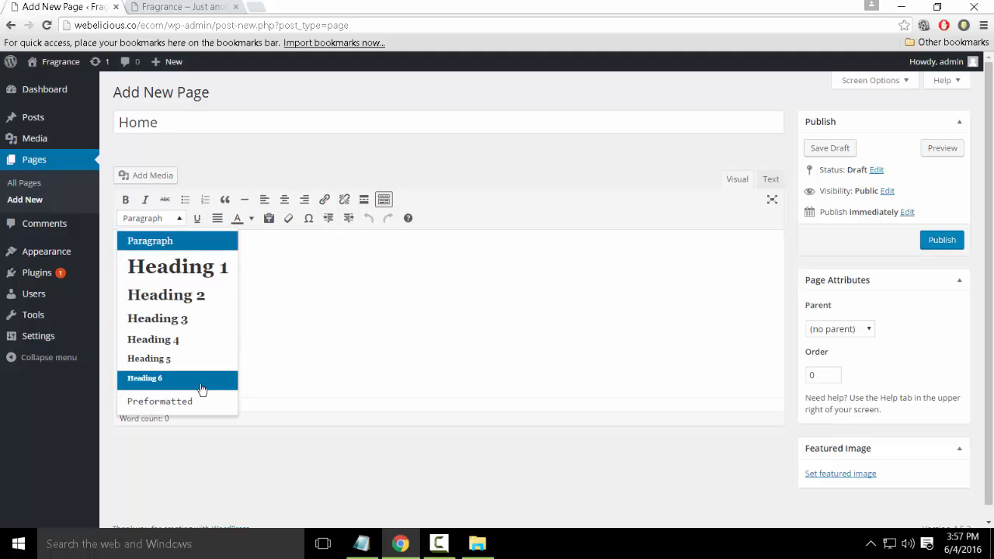
{"action": "left_click", "coordinate": [287, 282]}
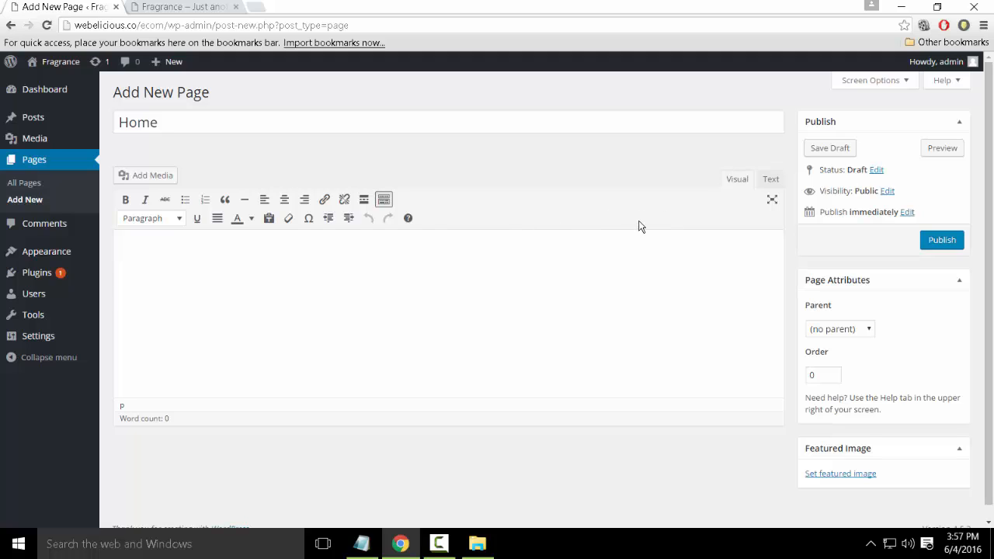
{"action": "left_click", "coordinate": [771, 180]}
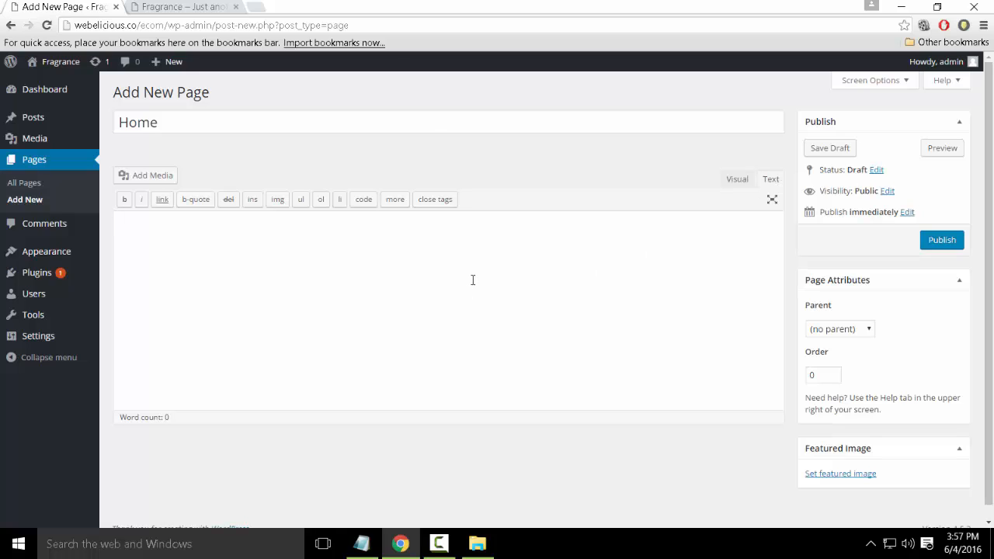
{"action": "left_click", "coordinate": [742, 185]}
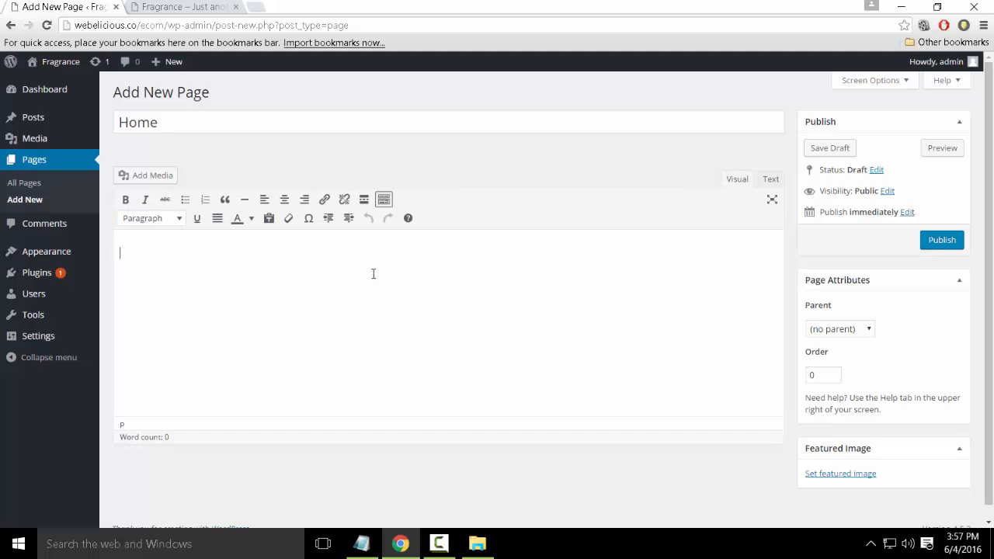
{"action": "left_click", "coordinate": [779, 186]}
{"action": "left_click", "coordinate": [742, 187]}
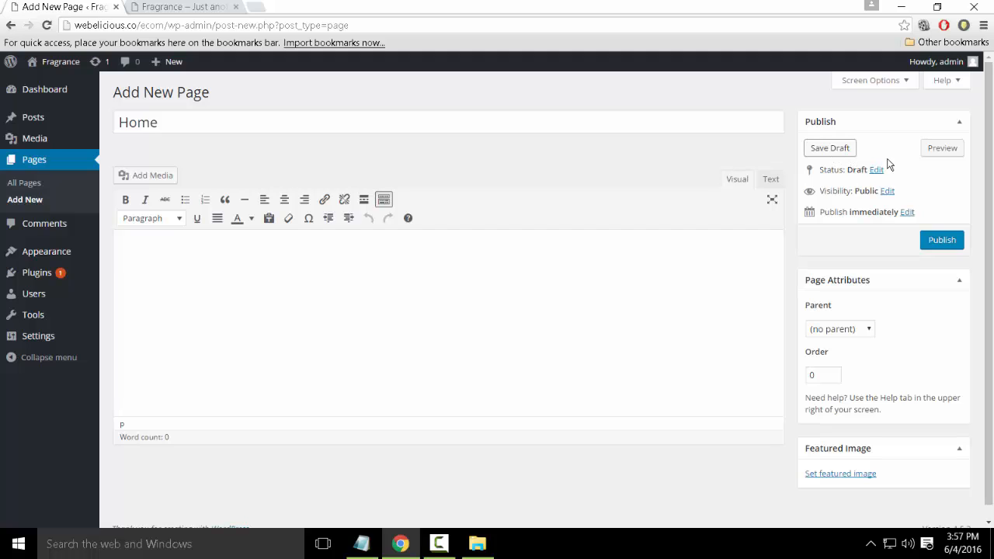
Check the publish date options, keep immediate publishing, and publish the Home page
{"action": "left_click", "coordinate": [907, 213]}
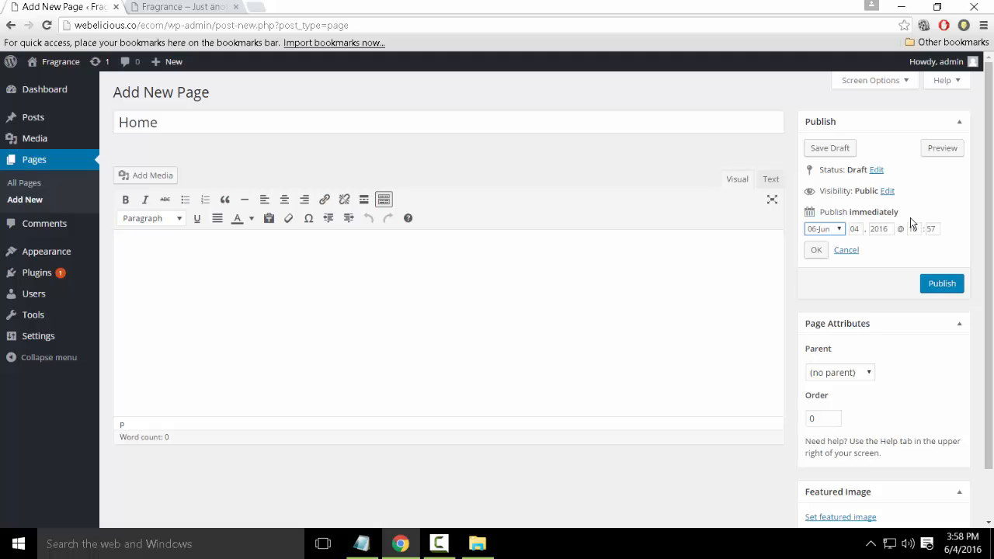
{"action": "left_click", "coordinate": [846, 250]}
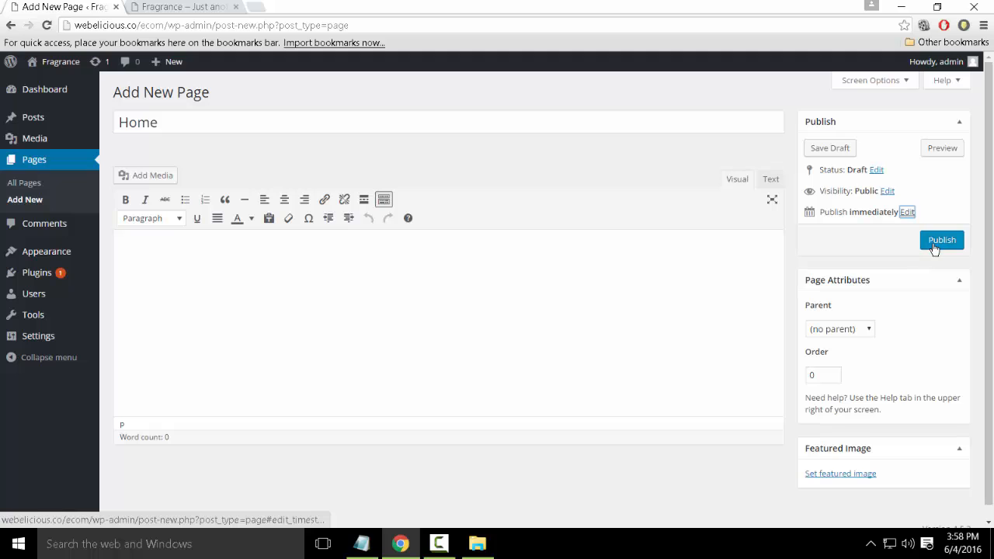
{"action": "scroll", "coordinate": [924, 252], "scroll_direction": "down", "scroll_amount": 1}
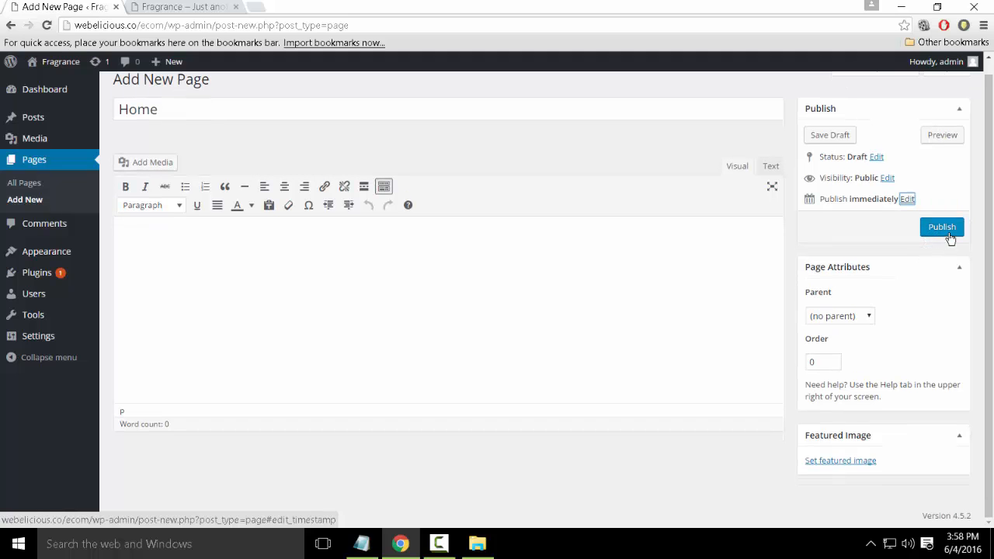
{"action": "left_click", "coordinate": [949, 234]}
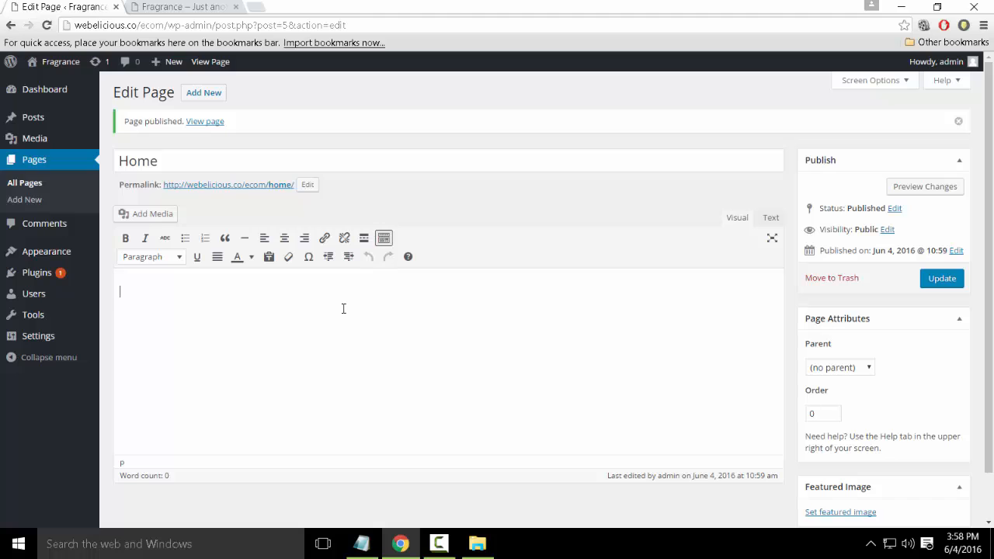
Add a new page titled Shop and publish it
{"action": "left_click", "coordinate": [201, 94]}
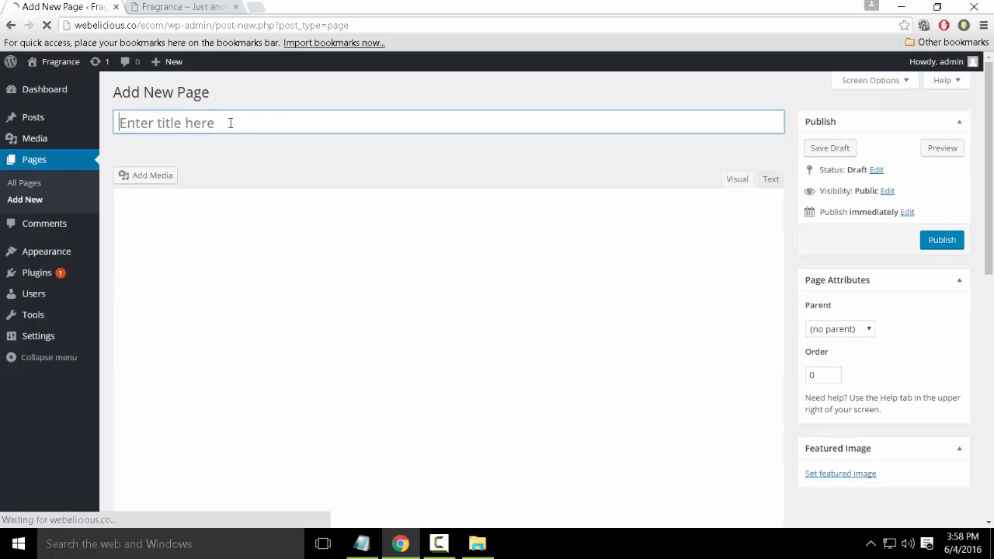
{"action": "type", "text": "Shop"}
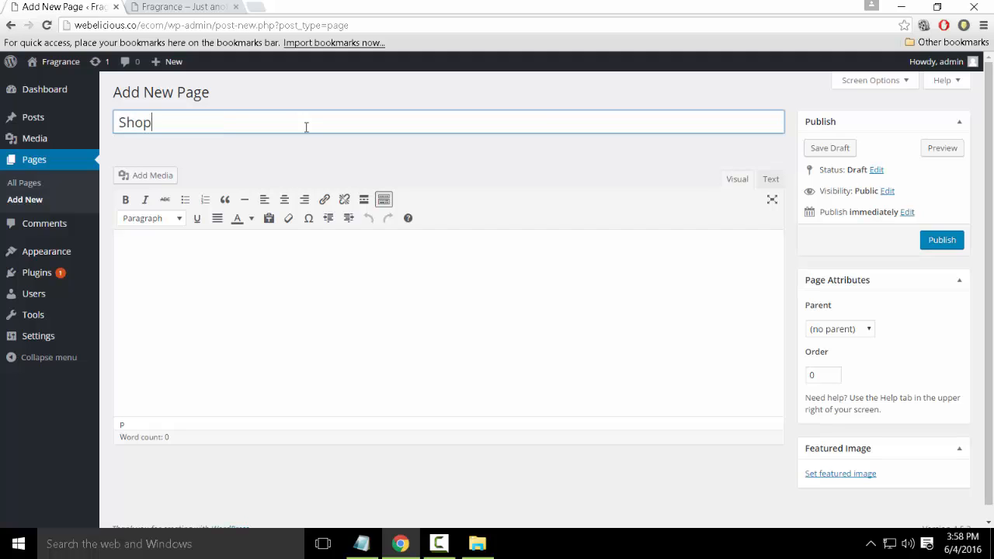
{"action": "left_click", "coordinate": [954, 246]}
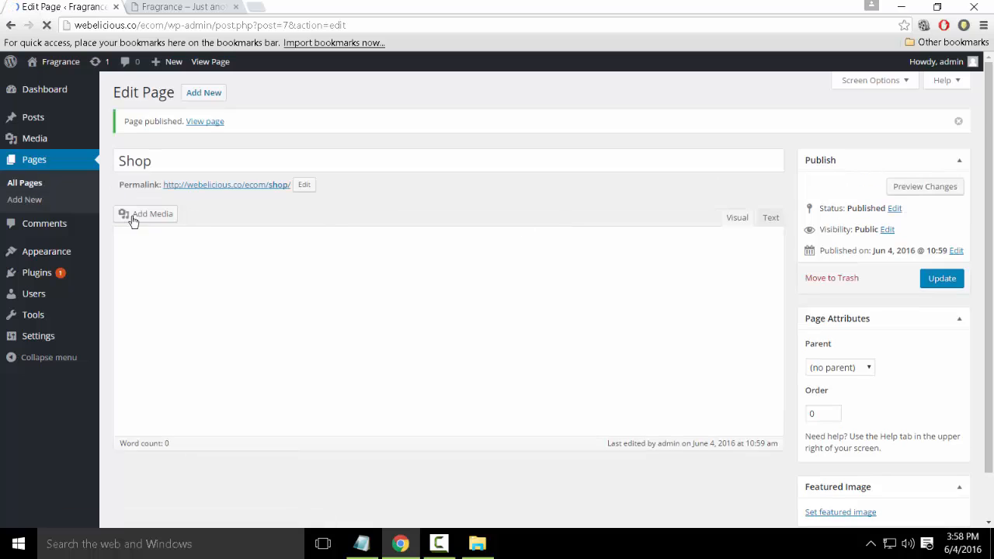
{"action": "left_click", "coordinate": [178, 165]}
Add a new page titled About and publish it
{"action": "left_click", "coordinate": [197, 94]}
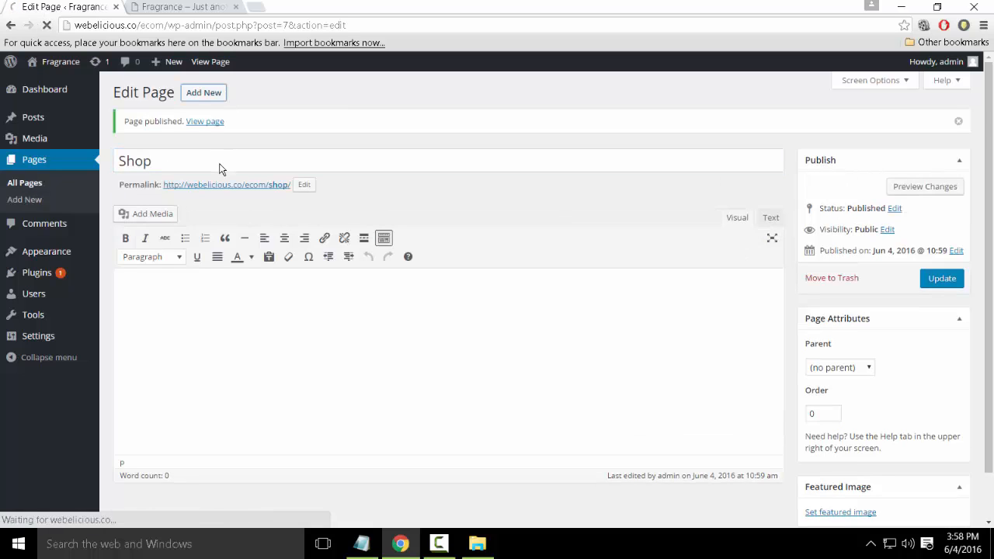
{"action": "type", "text": "About"}
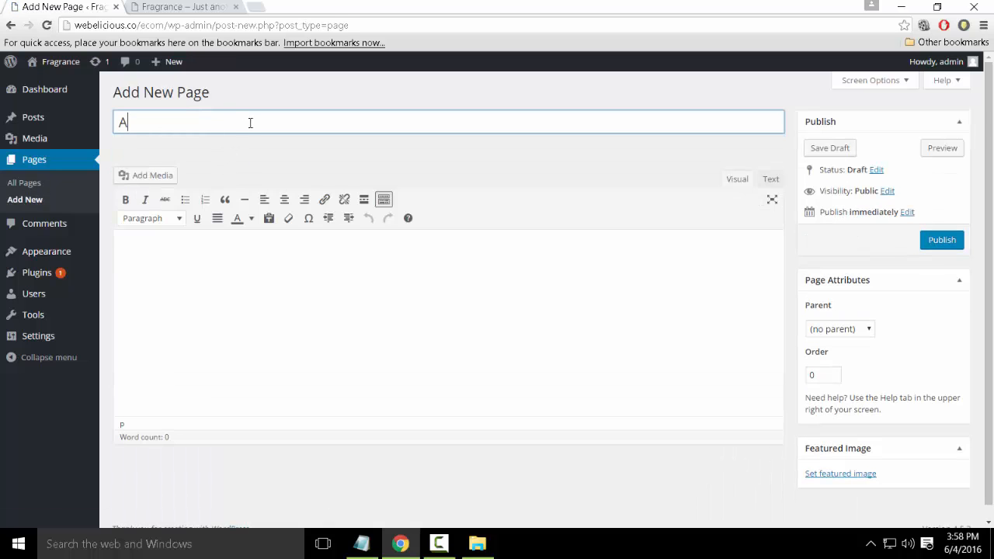
{"action": "left_click", "coordinate": [948, 240]}
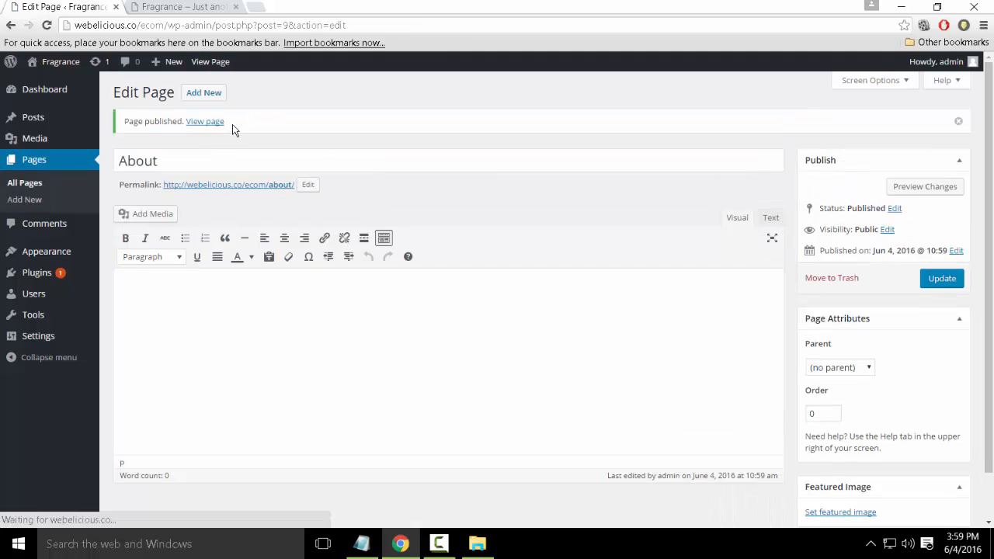
{"action": "left_click_drag", "start_coordinate": [226, 158], "coordinate": [3, 166]}
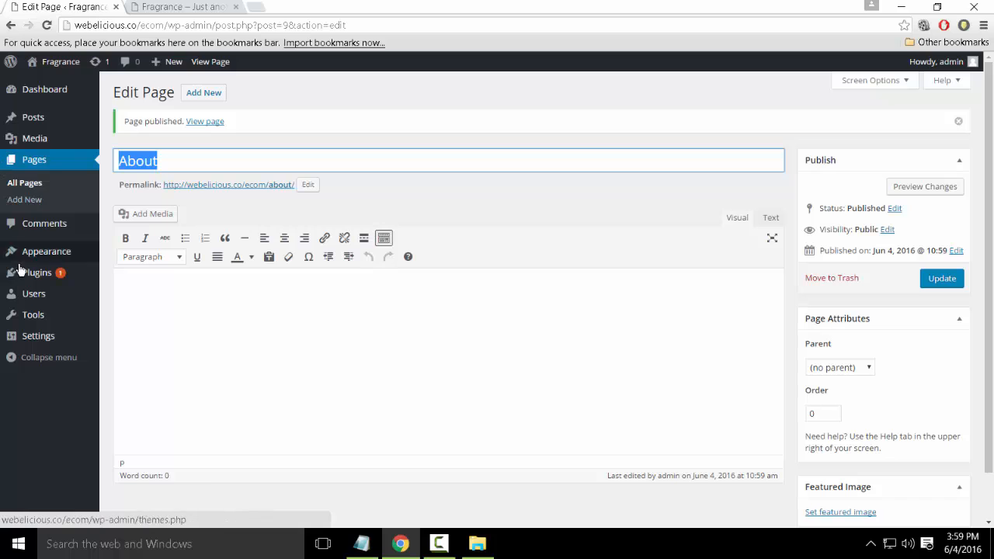
Add a new page titled Blog and publish it
{"action": "left_click", "coordinate": [207, 96]}
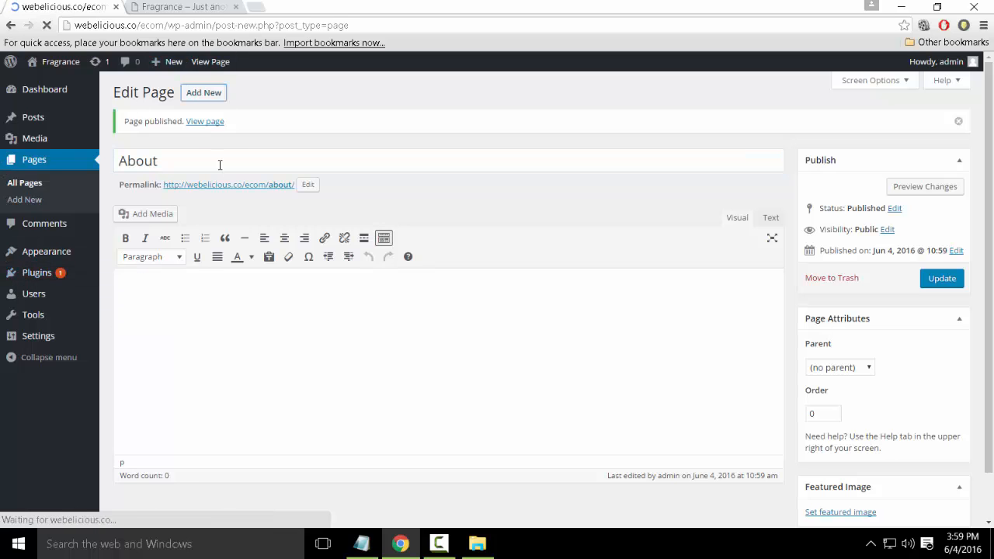
{"action": "type", "text": "Blog"}
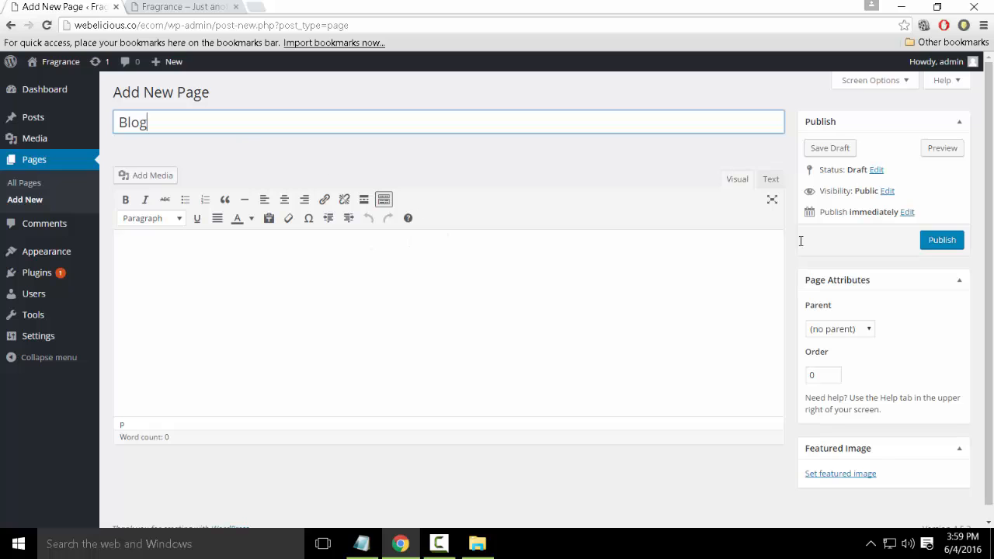
{"action": "left_click", "coordinate": [945, 243]}
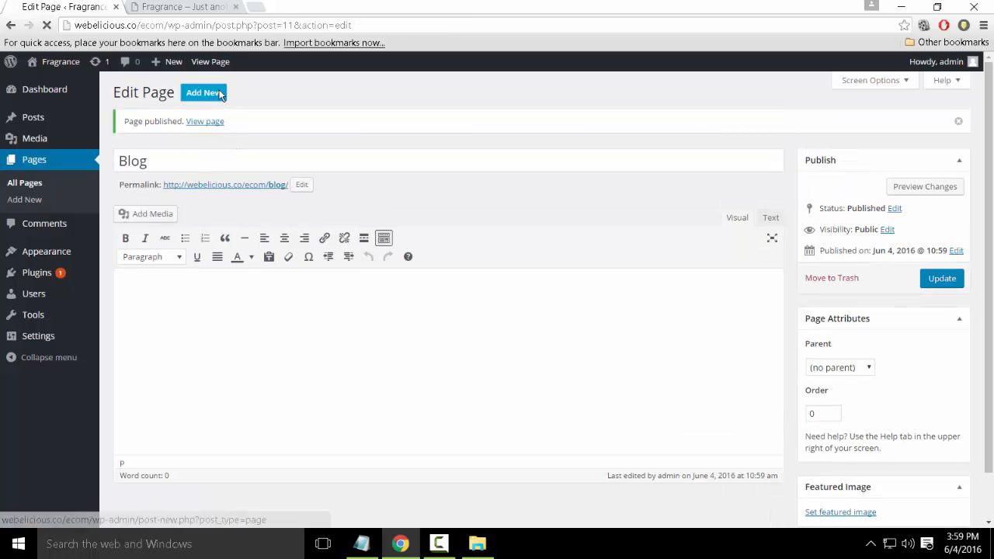
Add and publish a new page titled Contact, and open the list of all pages
{"action": "left_click", "coordinate": [214, 92]}
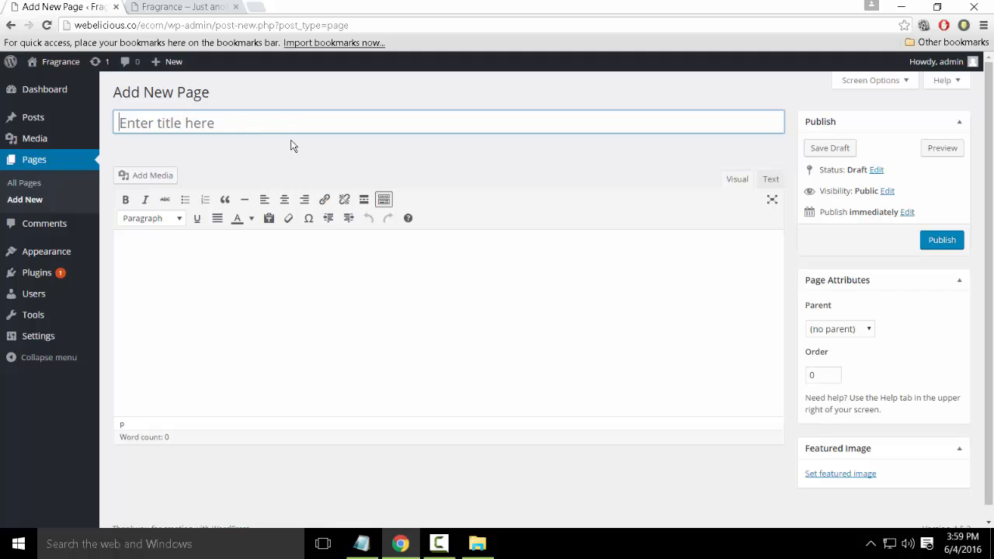
{"action": "type", "text": "Contact"}
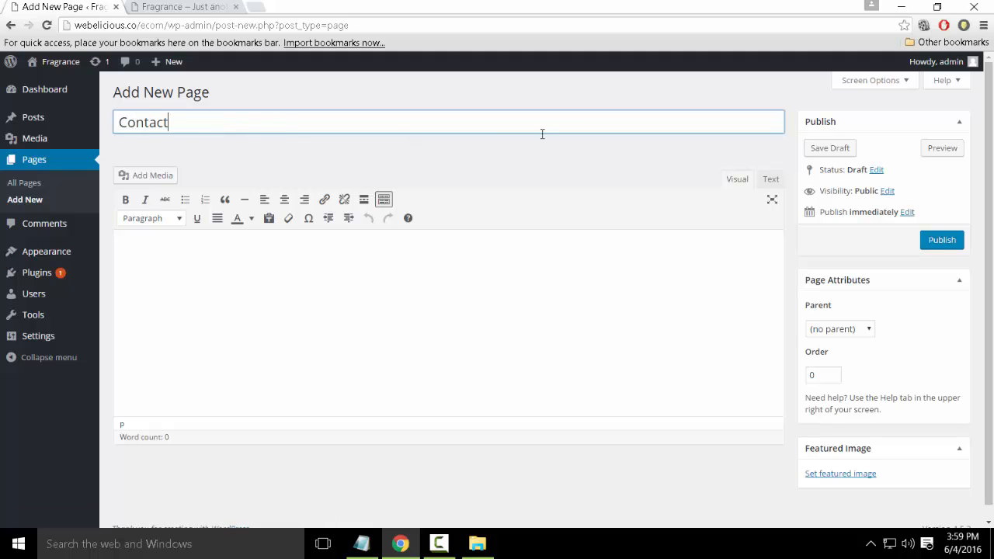
{"action": "left_click", "coordinate": [939, 241]}
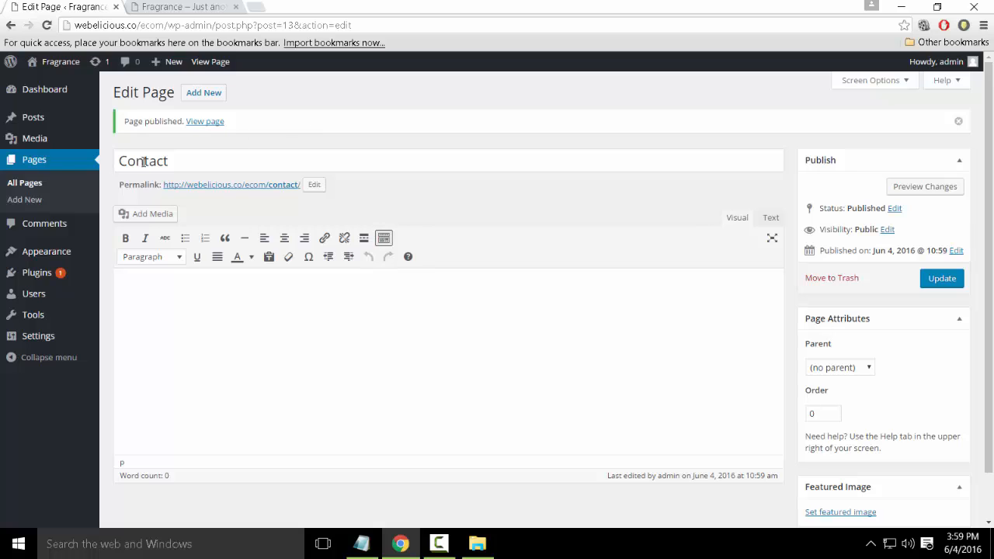
{"action": "left_click", "coordinate": [34, 163]}
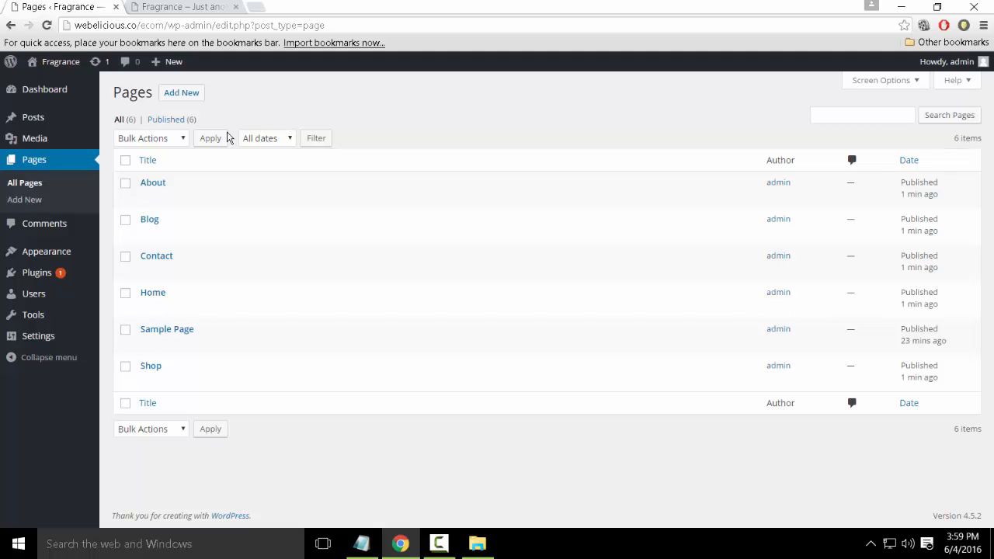
Create a new navigation menu named "main menu" in the site's menu settings
{"action": "mouse_move", "coordinate": [68, 264]}
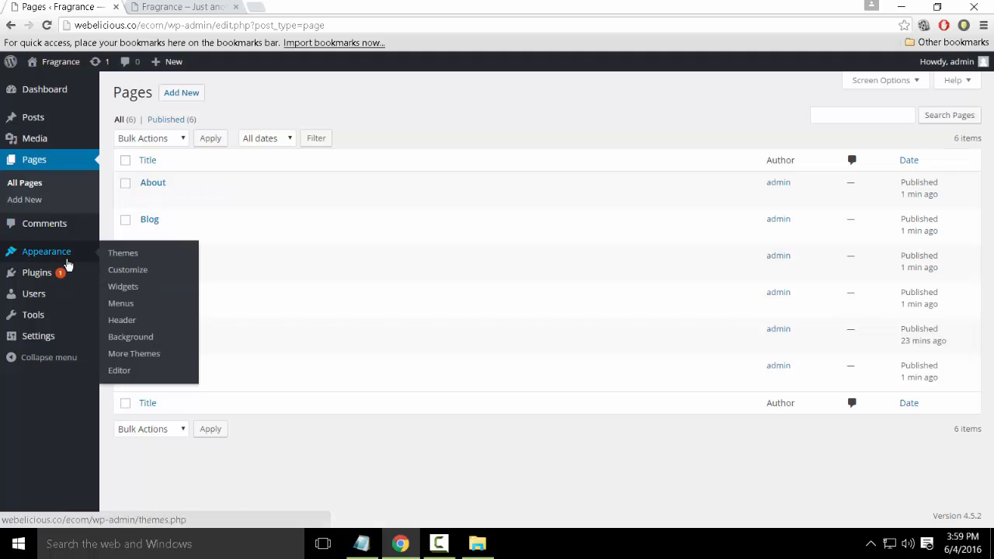
{"action": "left_click", "coordinate": [133, 311]}
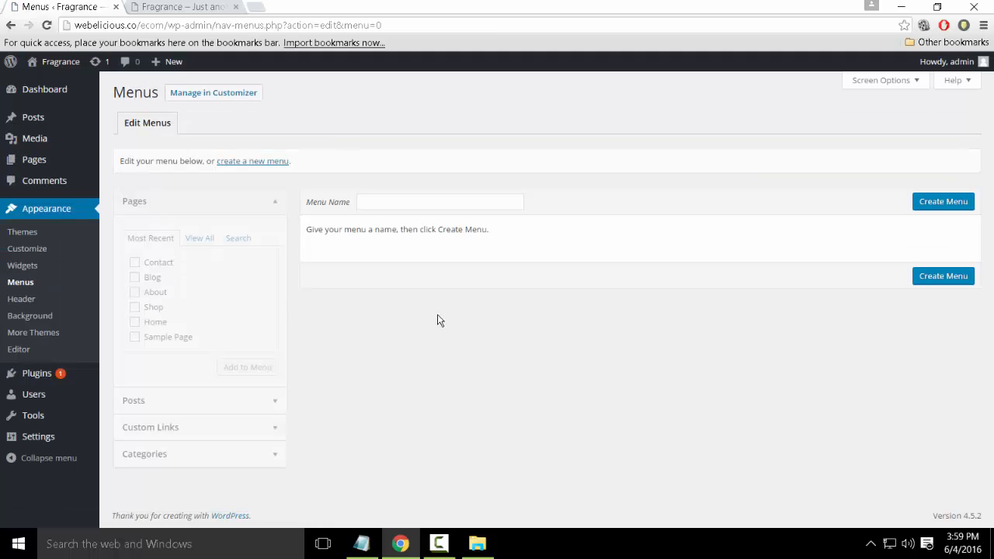
{"action": "left_click", "coordinate": [244, 166]}
{"action": "left_click", "coordinate": [380, 205]}
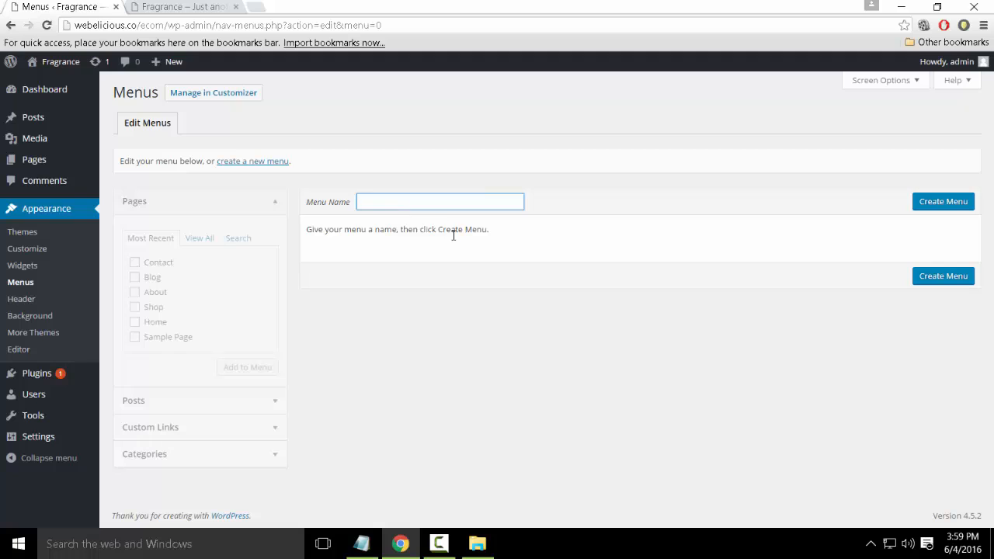
{"action": "type", "text": "main menu"}
{"action": "left_click", "coordinate": [937, 280]}
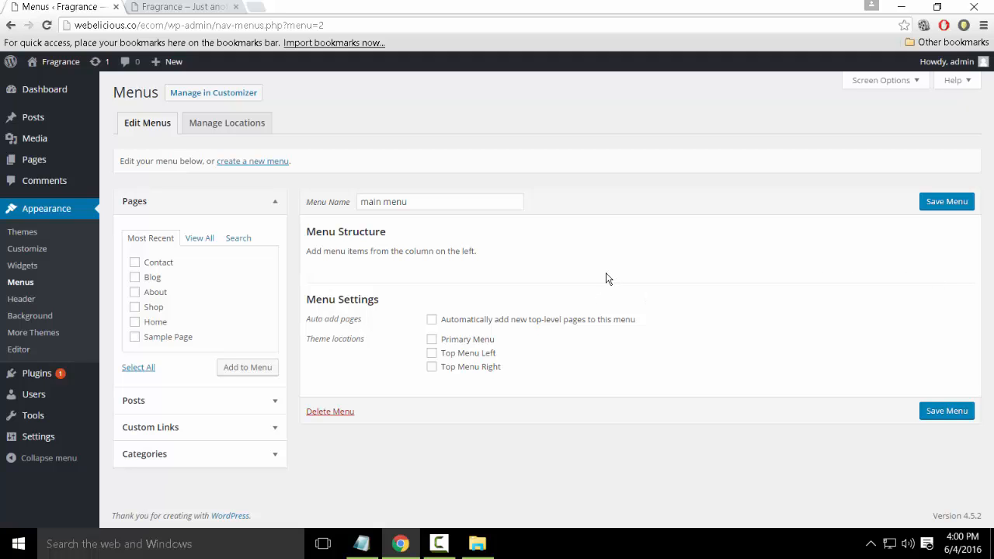
Assign the main menu to the Primary Menu theme location and check where that navigation sits on the live site
{"action": "left_click", "coordinate": [467, 339]}
{"action": "left_click", "coordinate": [182, 6]}
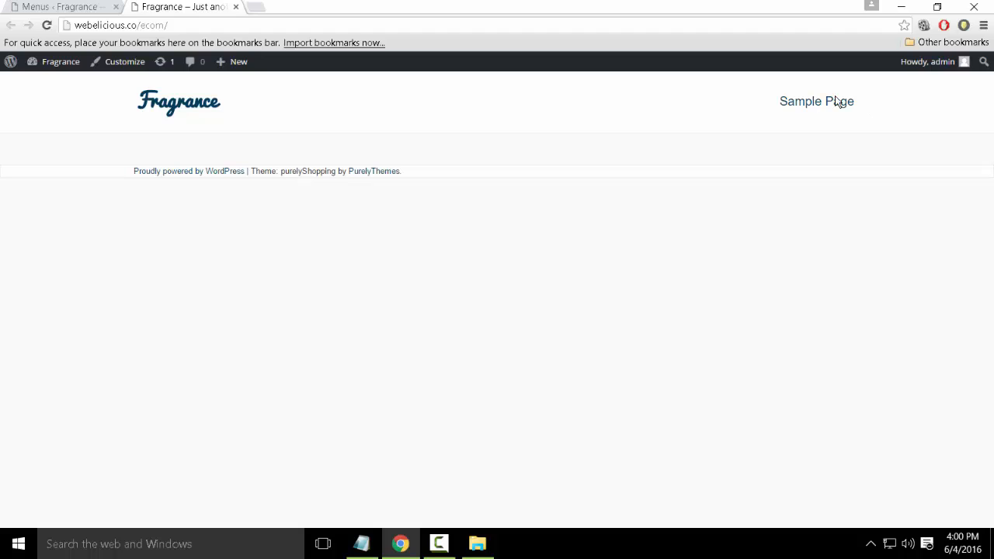
{"action": "left_click", "coordinate": [98, 5]}
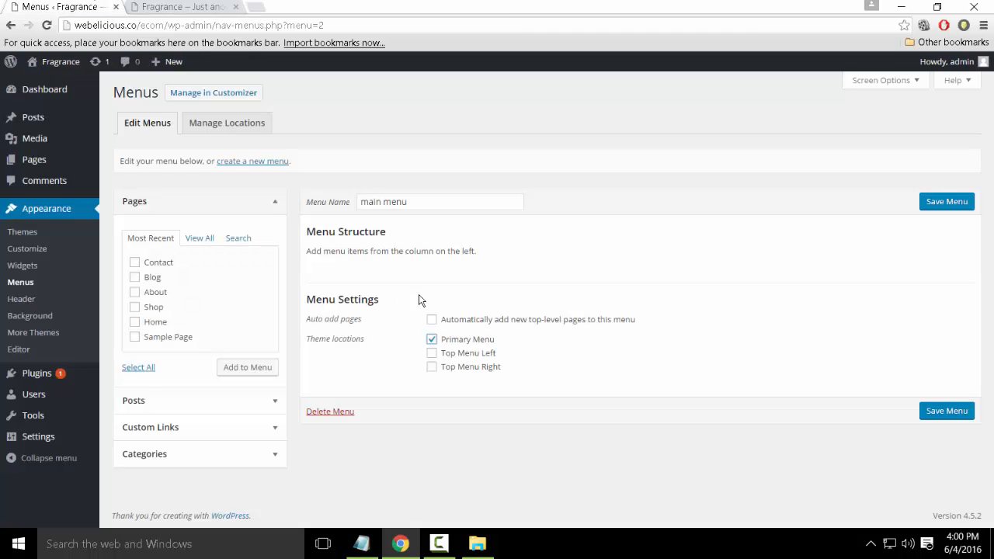
Add the first Home entry and the About, Blog, Contact and Shop pages to the main menu
{"action": "left_click", "coordinate": [199, 240]}
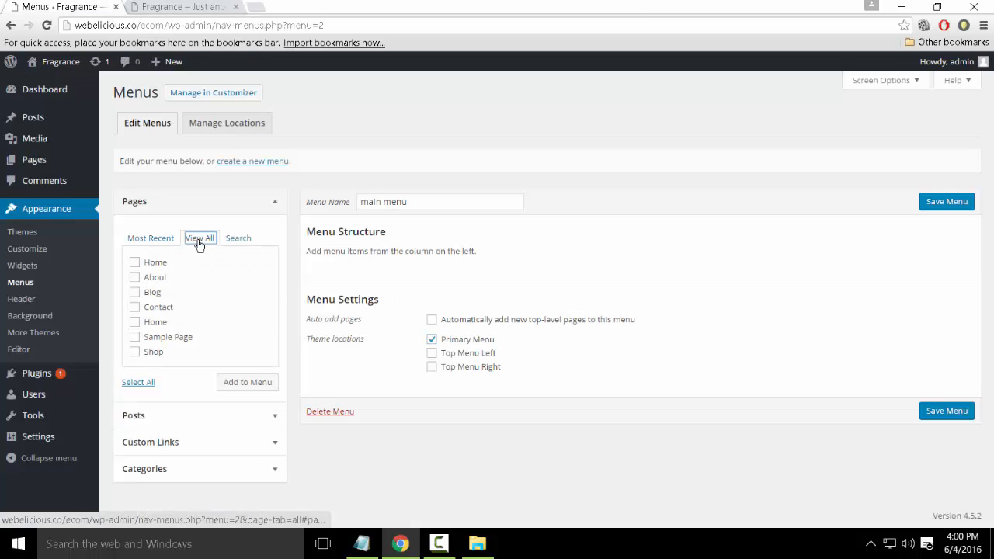
{"action": "left_click", "coordinate": [134, 263]}
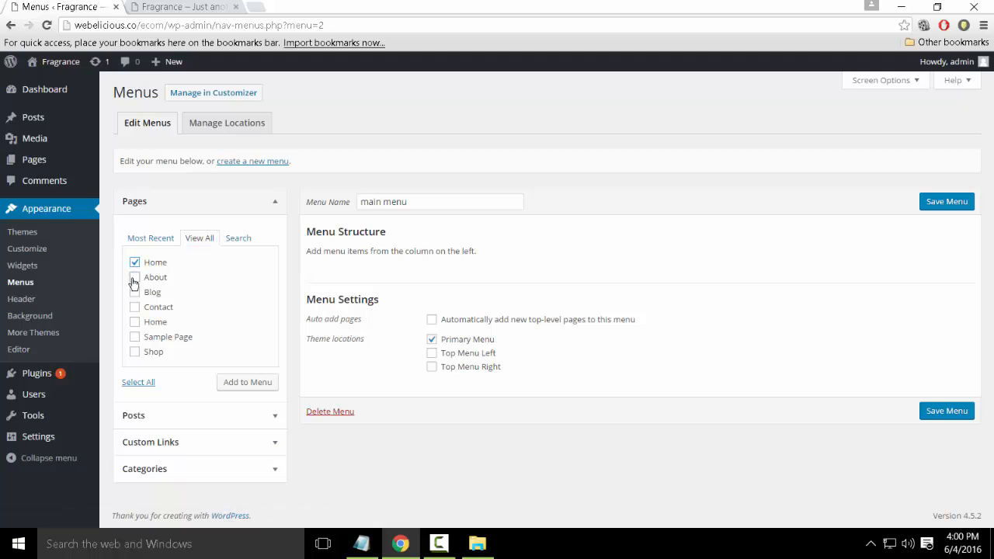
{"action": "left_click", "coordinate": [135, 278]}
{"action": "left_click", "coordinate": [135, 292]}
{"action": "left_click", "coordinate": [134, 307]}
{"action": "left_click", "coordinate": [134, 351]}
{"action": "left_click", "coordinate": [264, 391]}
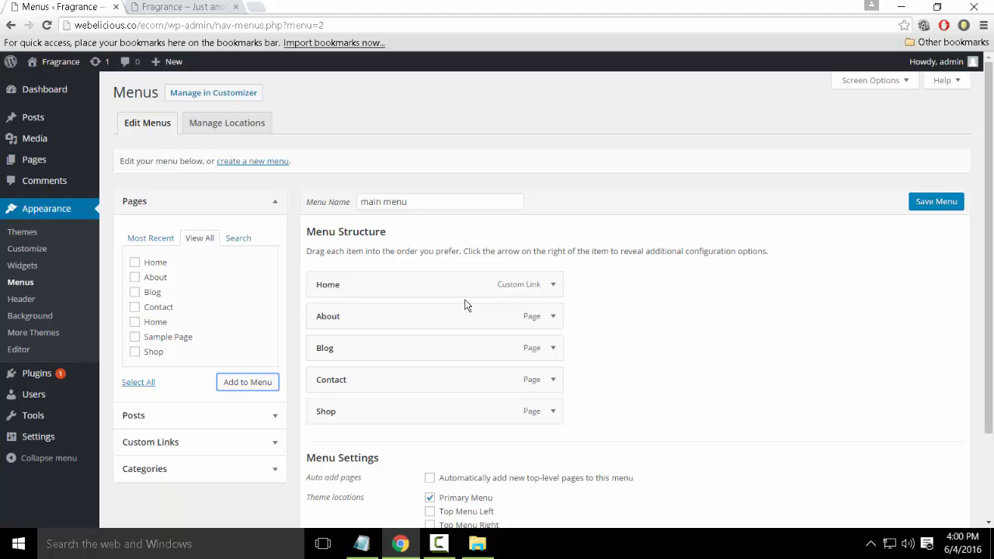
Reorder the main menu items to Home, Shop, Blog, About, Contact and save the menu
{"action": "left_click_drag", "start_coordinate": [355, 414], "coordinate": [358, 316]}
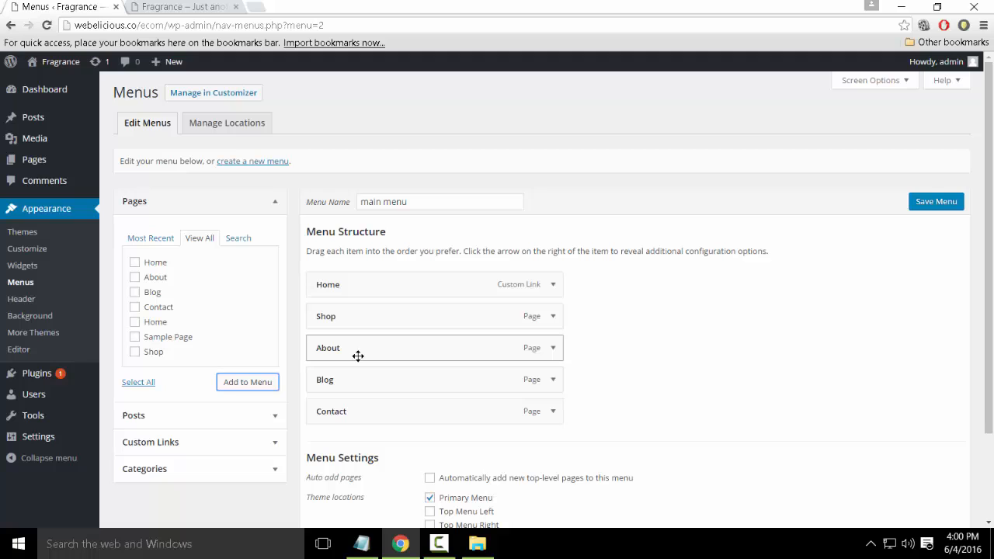
{"action": "left_click_drag", "start_coordinate": [358, 352], "coordinate": [361, 392]}
{"action": "left_click", "coordinate": [927, 212]}
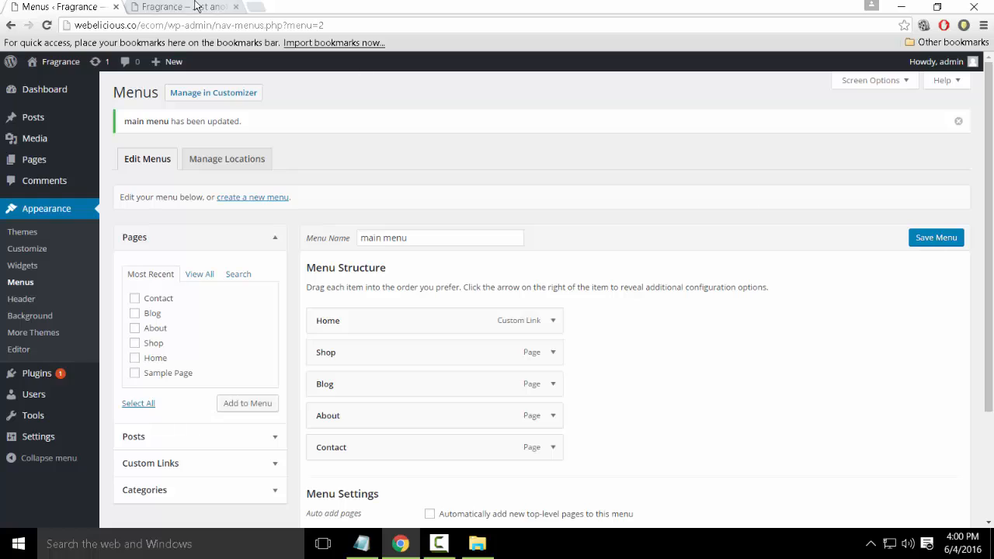
Reload the live site to examine its navigation, and review the main menu's structure and theme location settings
{"action": "left_click", "coordinate": [195, 6]}
{"action": "left_click", "coordinate": [323, 29]}
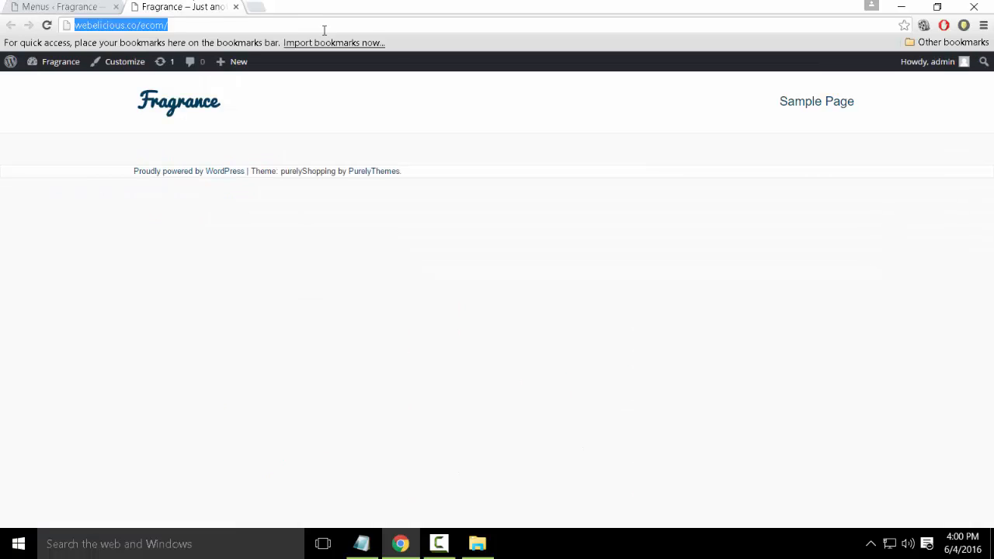
{"action": "key", "text": "Return"}
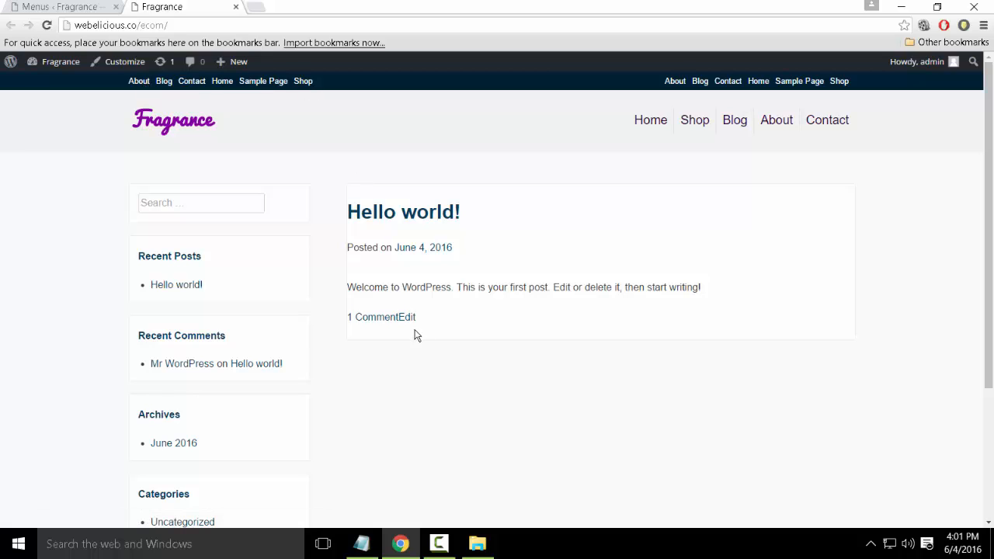
{"action": "left_click", "coordinate": [65, 7]}
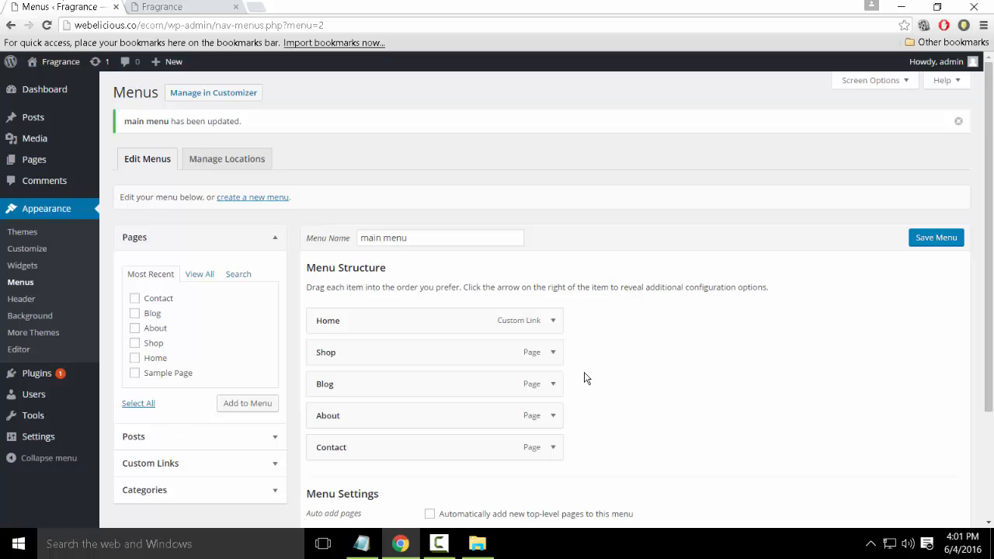
{"action": "scroll", "coordinate": [586, 378], "scroll_direction": "down", "scroll_amount": 3}
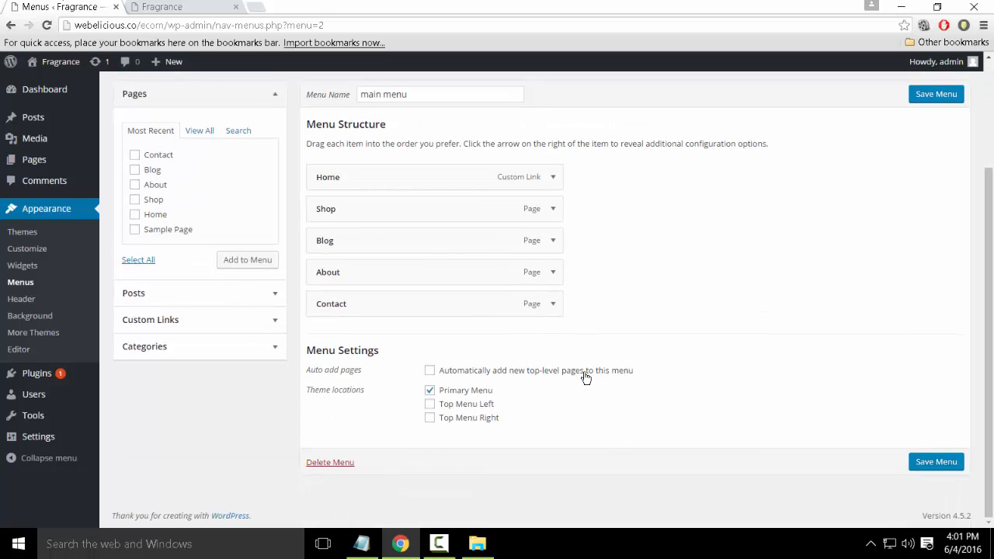
{"action": "scroll", "coordinate": [250, 212], "scroll_direction": "up", "scroll_amount": 1}
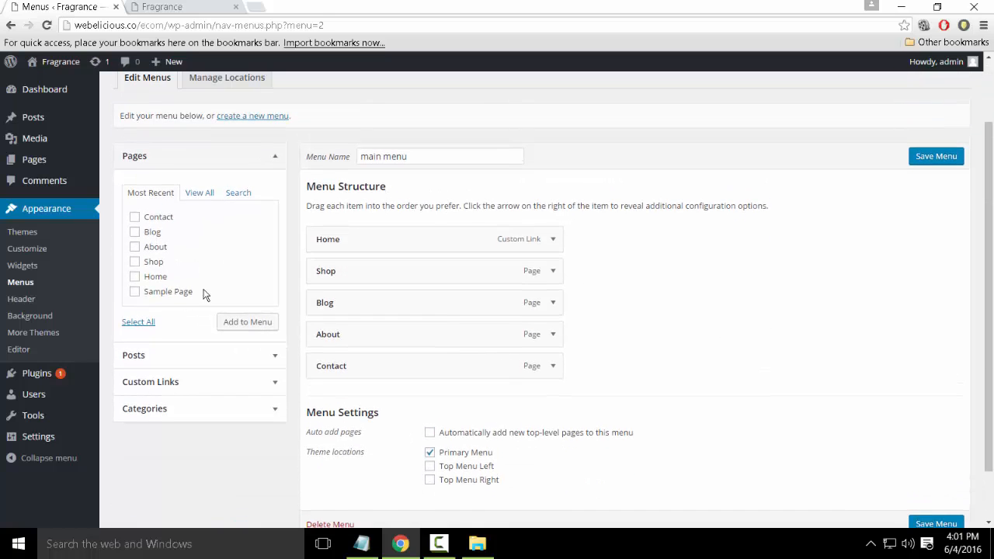
{"action": "scroll", "coordinate": [109, 241], "scroll_direction": "up", "scroll_amount": 1}
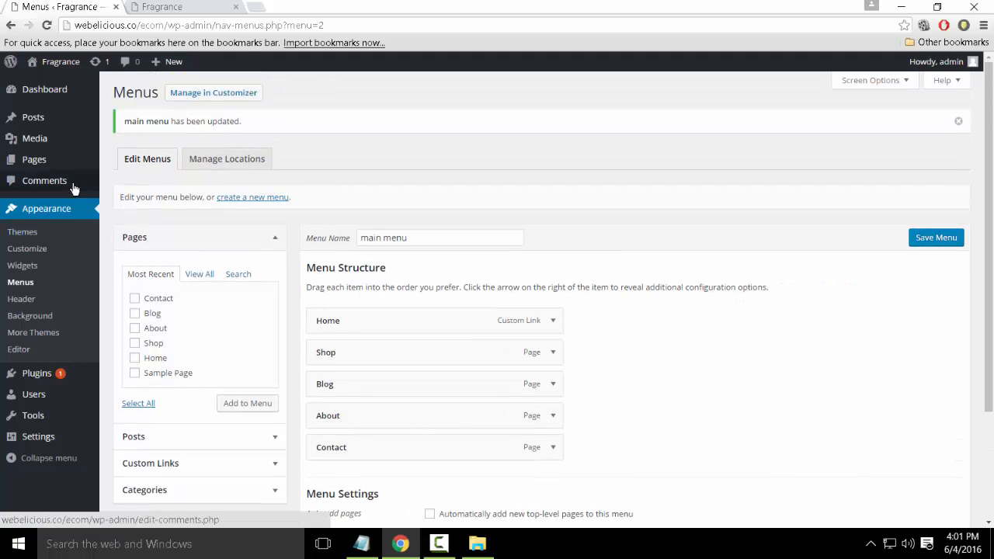
Open the main menu for editing in the site customizer
{"action": "left_click", "coordinate": [42, 250]}
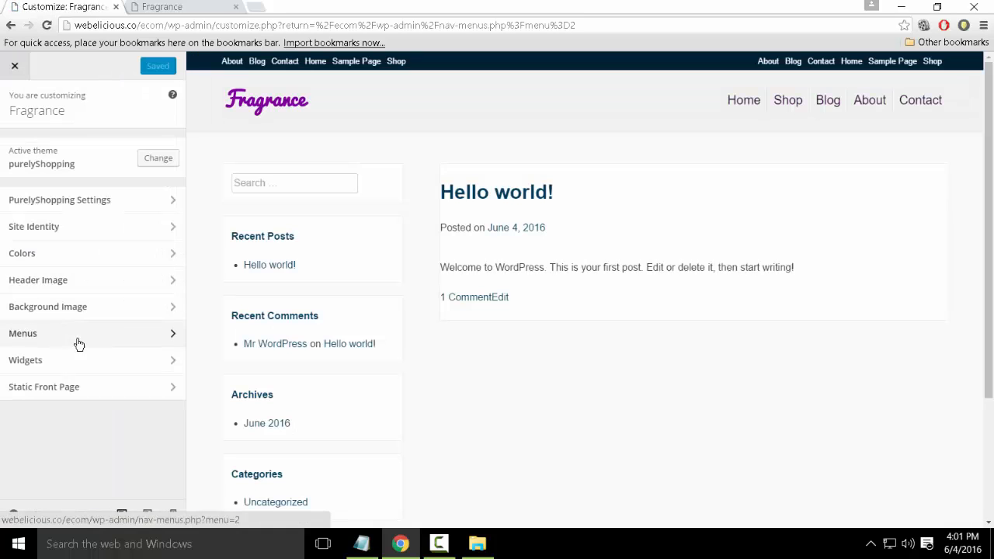
{"action": "left_click", "coordinate": [78, 344]}
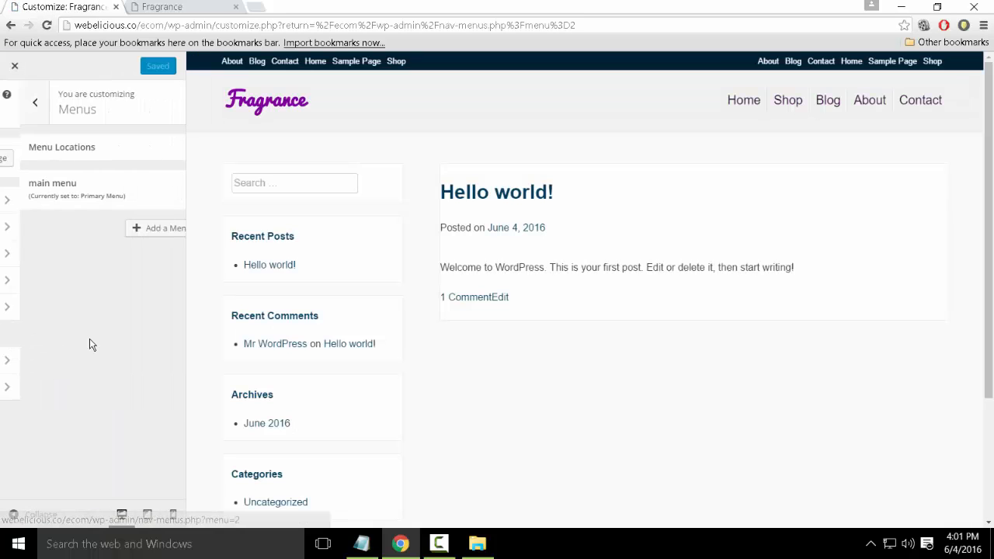
{"action": "left_click", "coordinate": [167, 202]}
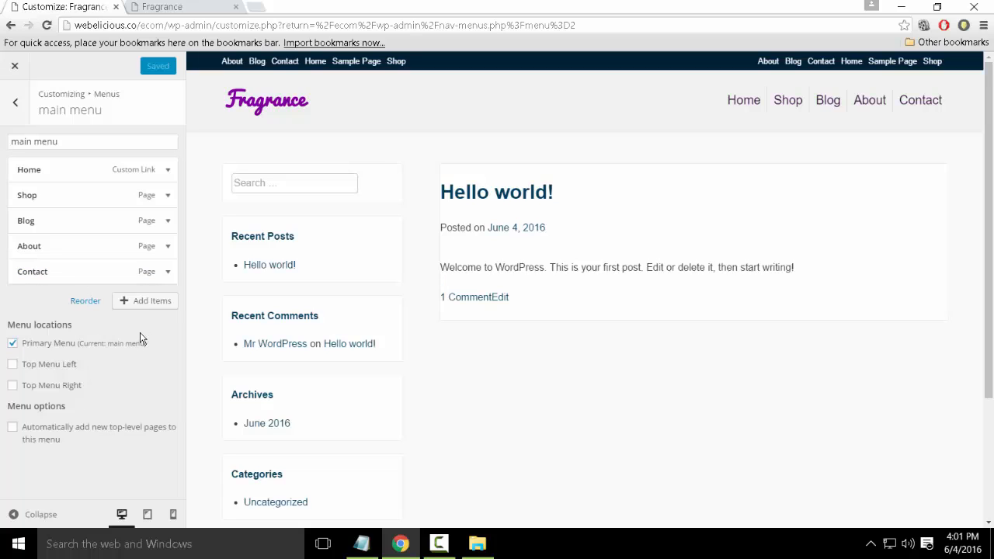
Unassign the main menu from the Primary Menu location, publish the change, and reload the live site to check its navigation
{"action": "left_click", "coordinate": [56, 346]}
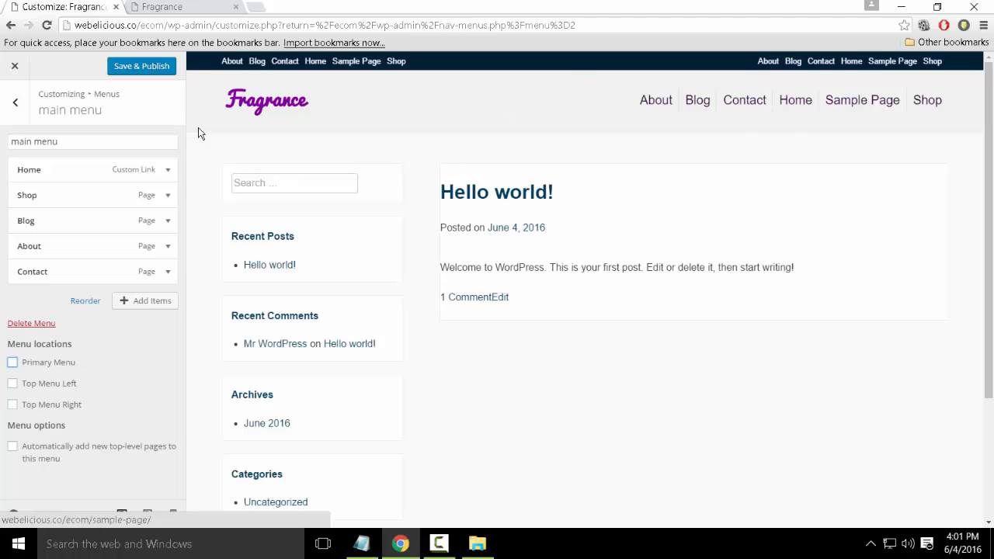
{"action": "left_click", "coordinate": [164, 69]}
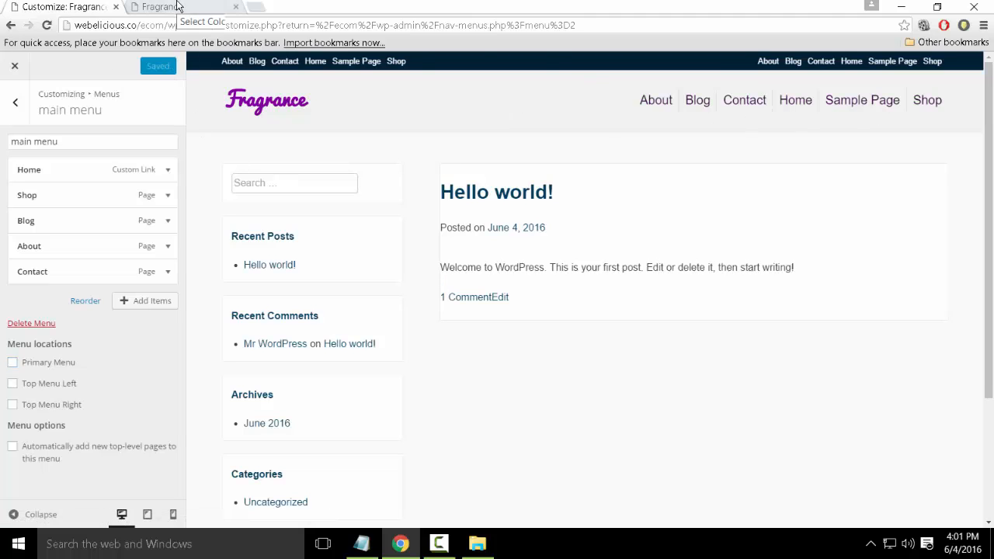
{"action": "left_click", "coordinate": [178, 6]}
{"action": "left_click", "coordinate": [186, 27]}
{"action": "key", "text": "Return"}
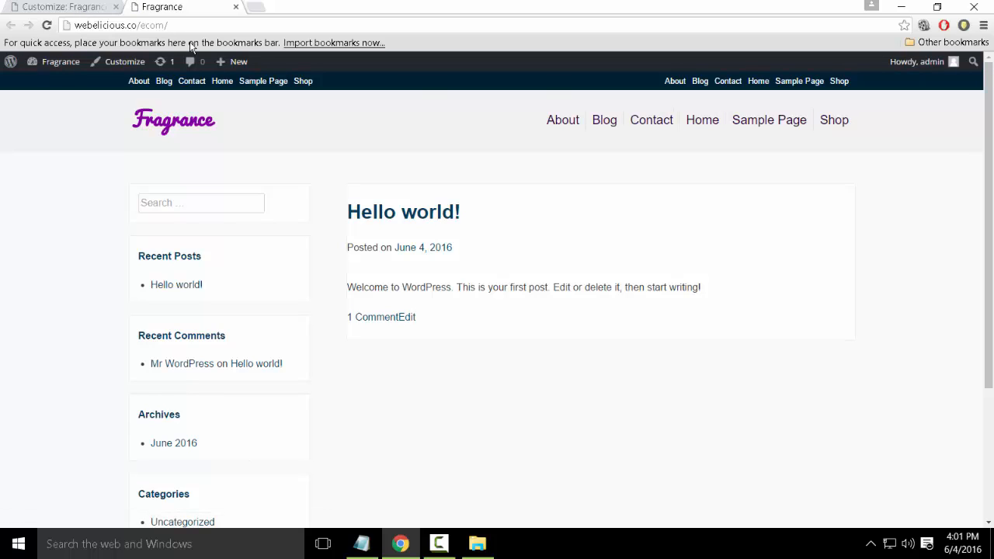
{"action": "key", "text": "F5"}
Reassign the main menu to the Primary Menu location in the customizer and publish the change
{"action": "left_click", "coordinate": [44, 7]}
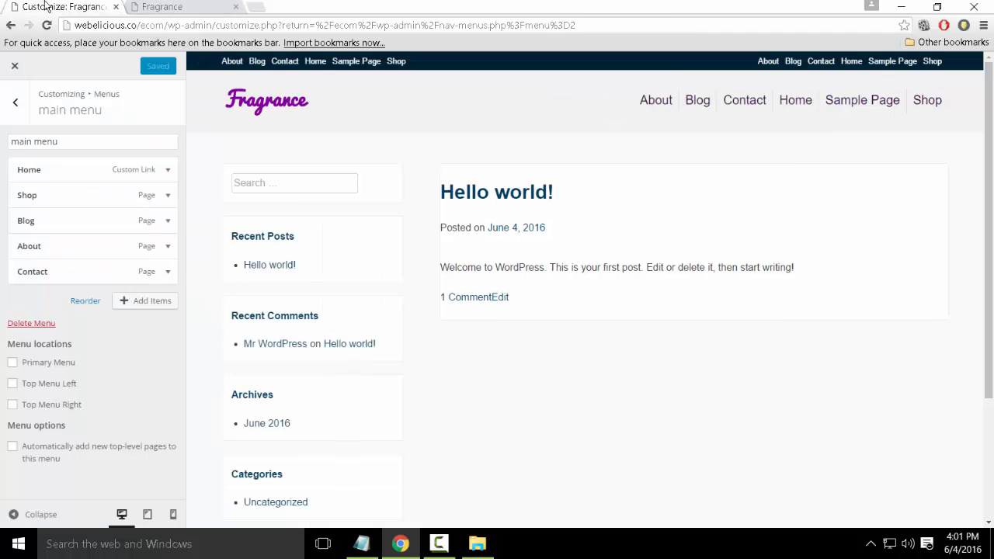
{"action": "left_click", "coordinate": [55, 369]}
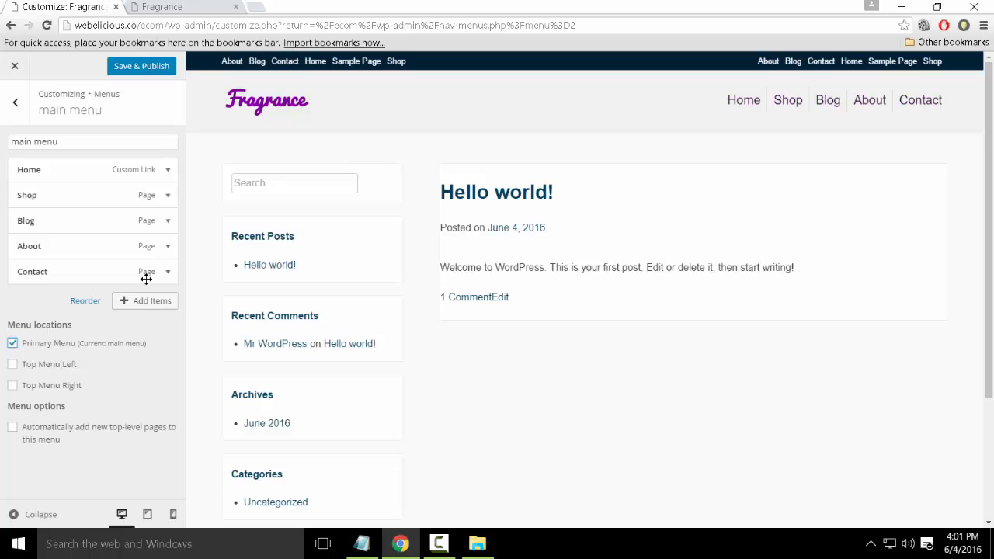
{"action": "left_click", "coordinate": [144, 69]}
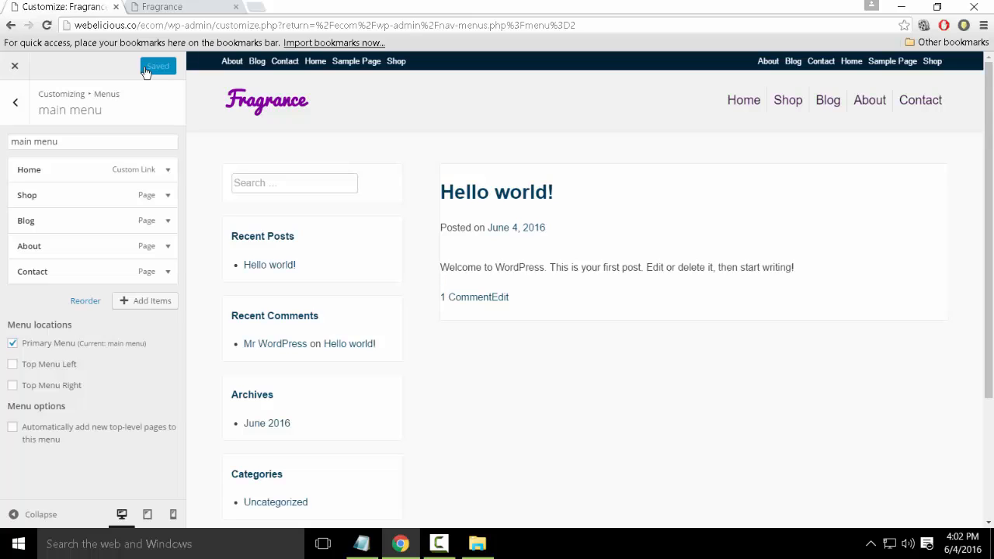
Examine the theme's menu locations and the choices offered for Top Menu Left, and return to the customizer overview
{"action": "left_click", "coordinate": [15, 103]}
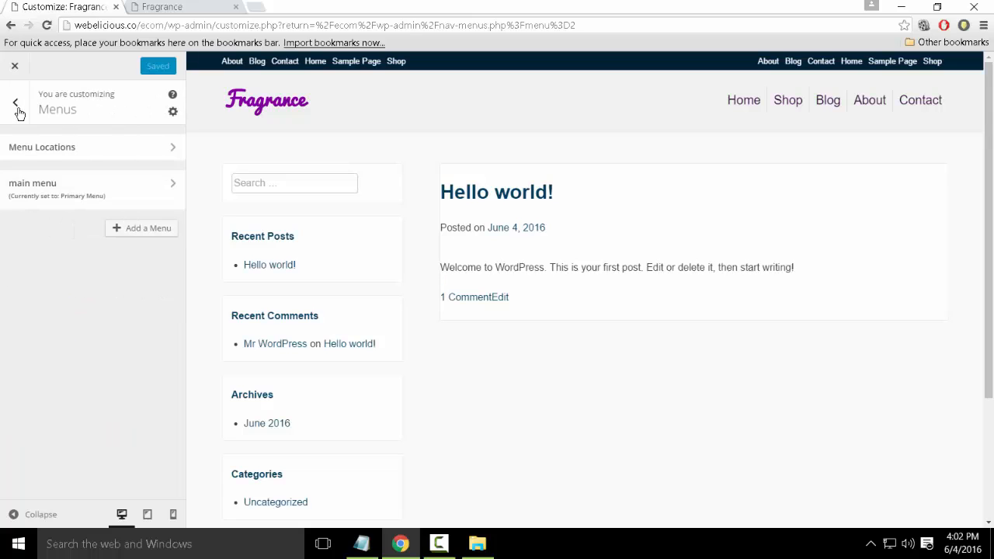
{"action": "left_click", "coordinate": [17, 107]}
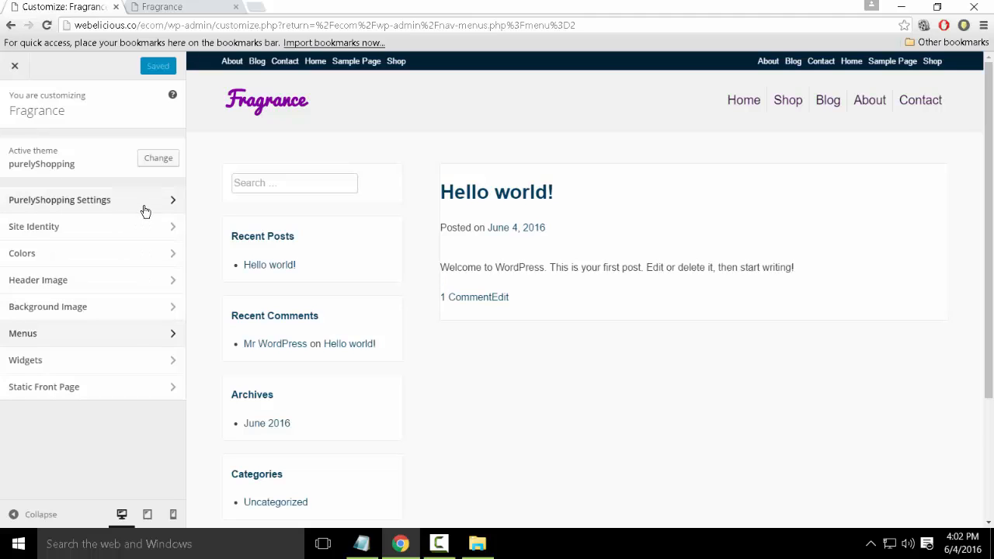
{"action": "left_click", "coordinate": [138, 334]}
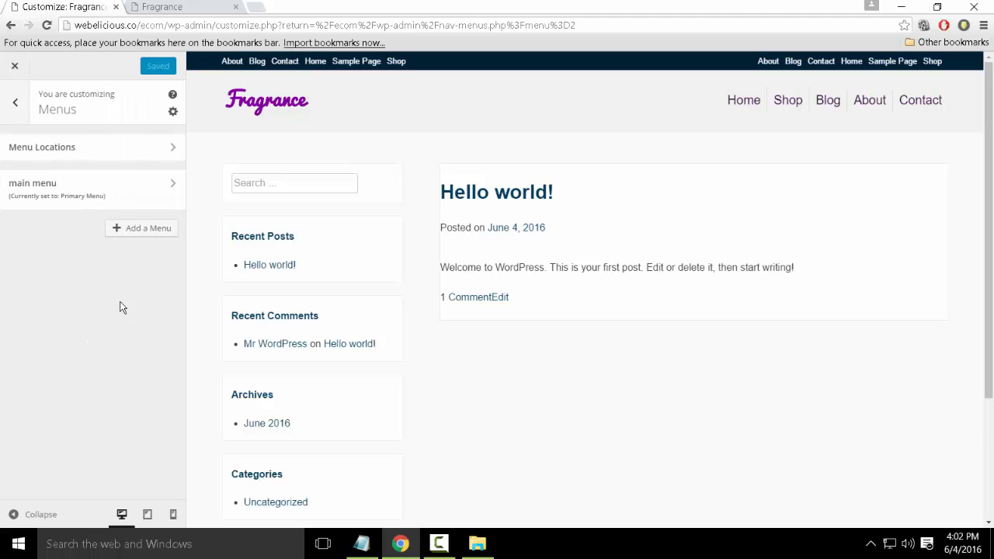
{"action": "left_click", "coordinate": [131, 152]}
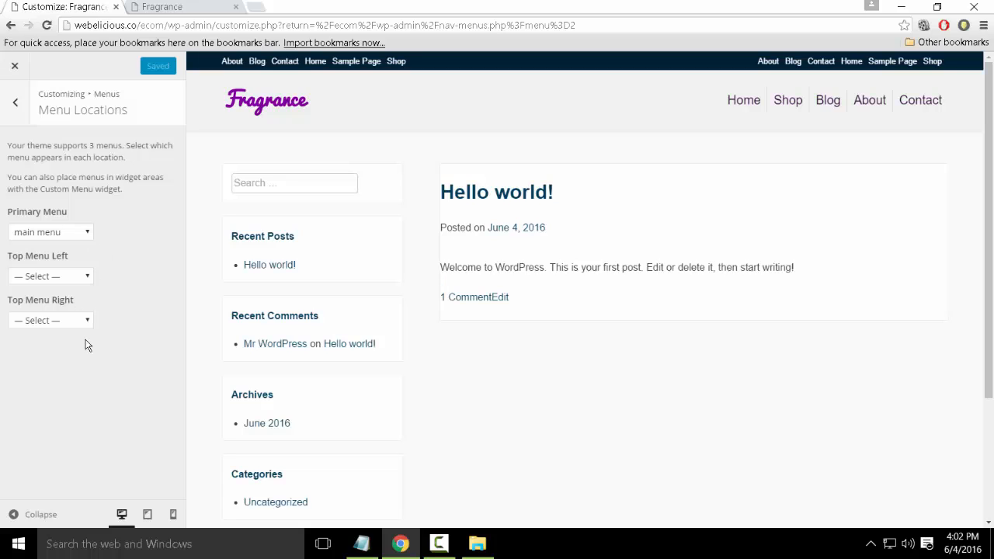
{"action": "left_click", "coordinate": [87, 281]}
{"action": "left_click", "coordinate": [86, 287]}
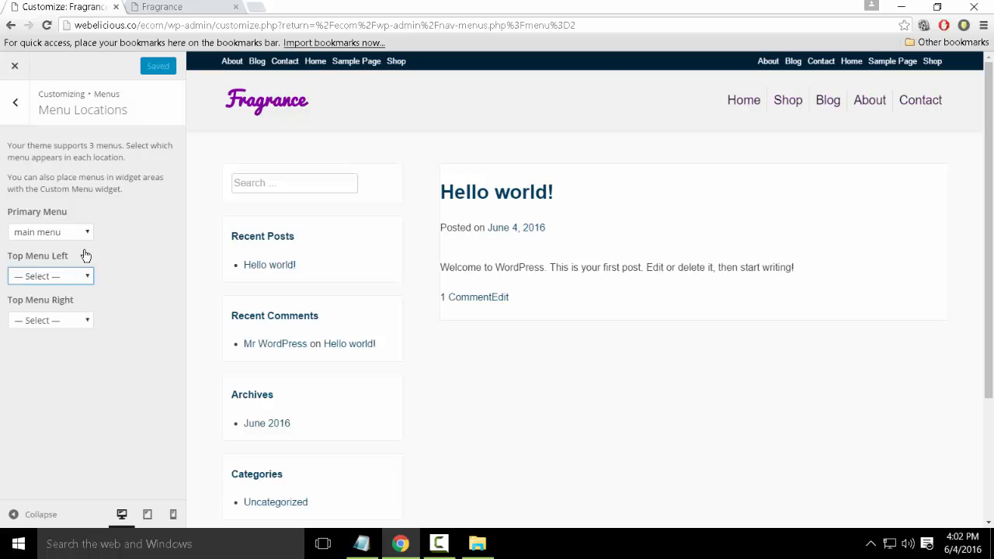
{"action": "left_click", "coordinate": [15, 102]}
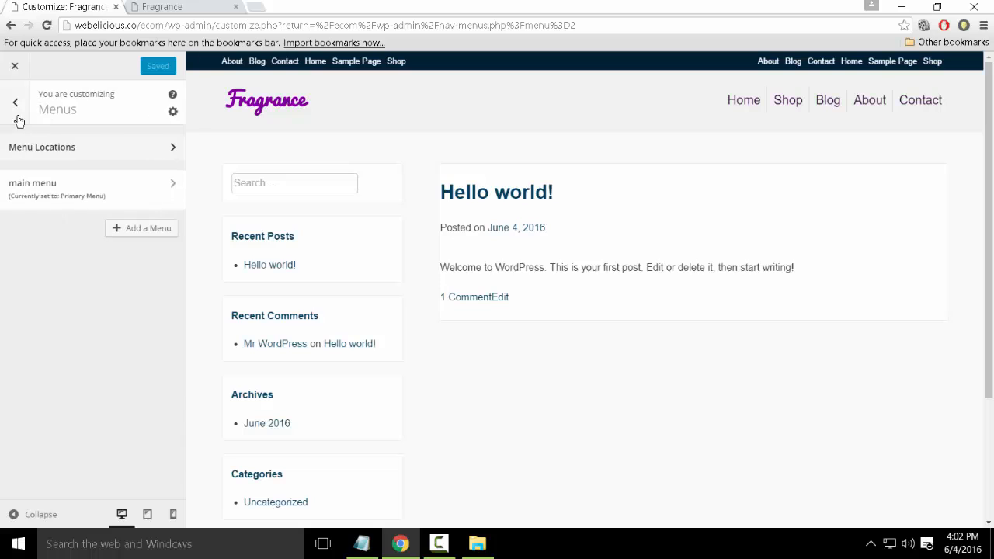
{"action": "left_click", "coordinate": [13, 102]}
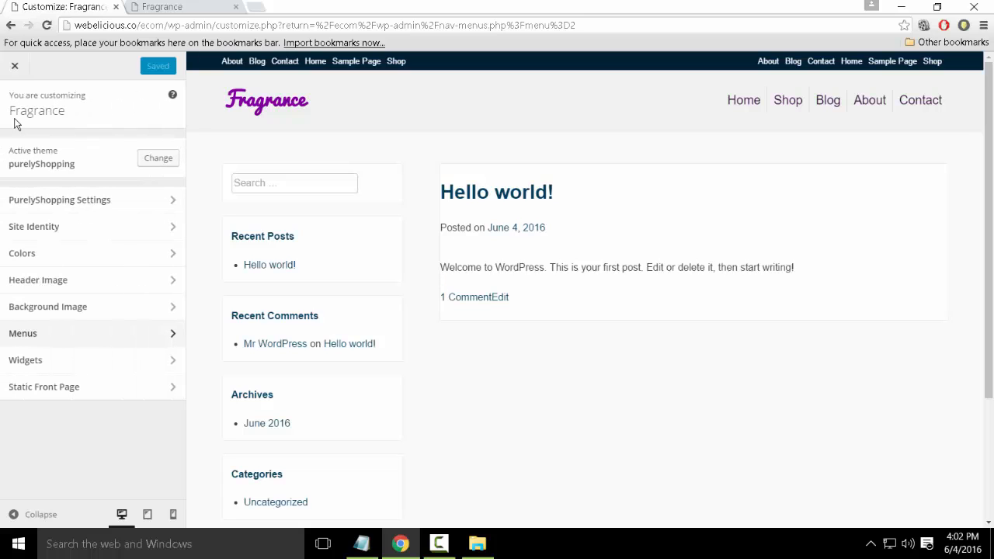
Disable the topbar in the PurelyShopping settings, publish the change, and reload the live site to check the header
{"action": "left_click", "coordinate": [50, 204]}
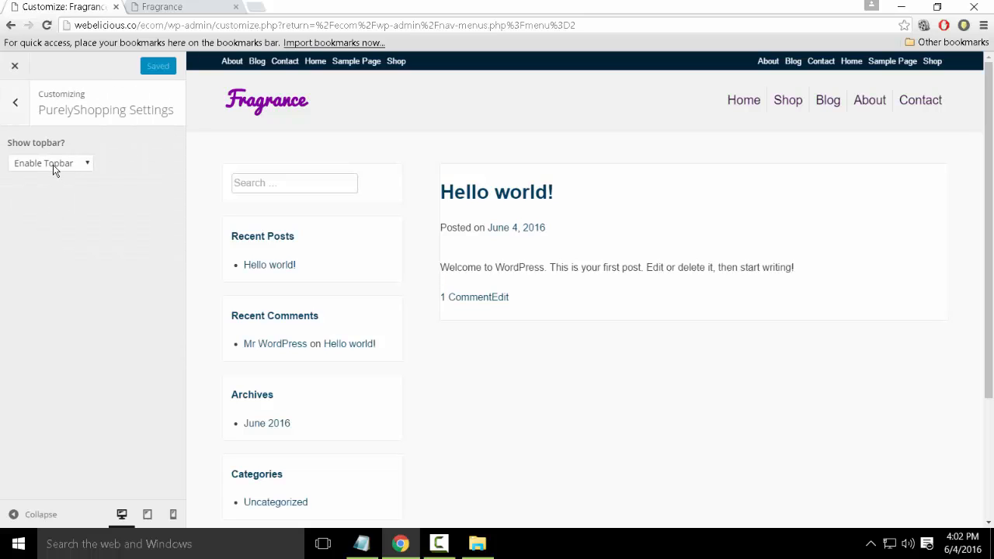
{"action": "left_click", "coordinate": [52, 164]}
{"action": "left_click", "coordinate": [54, 189]}
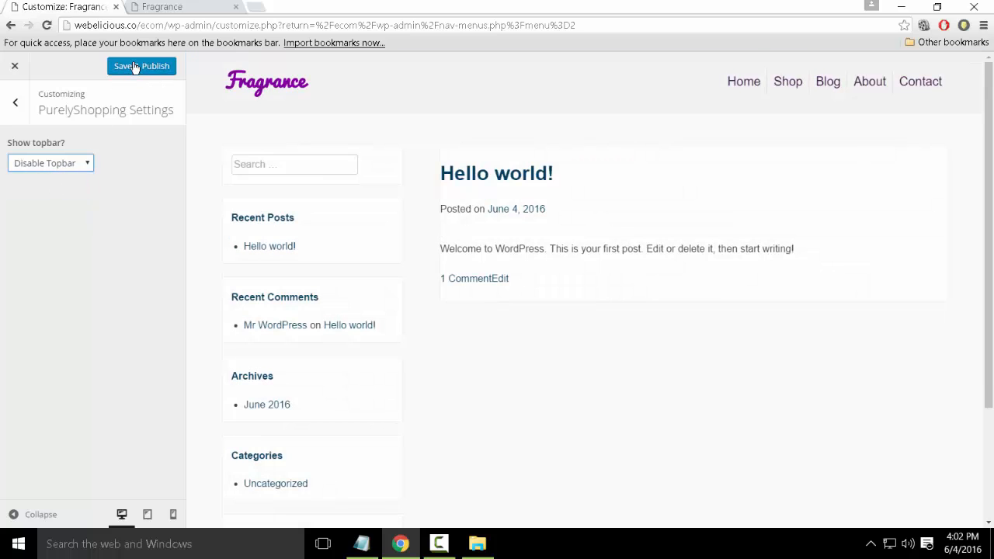
{"action": "left_click", "coordinate": [136, 66]}
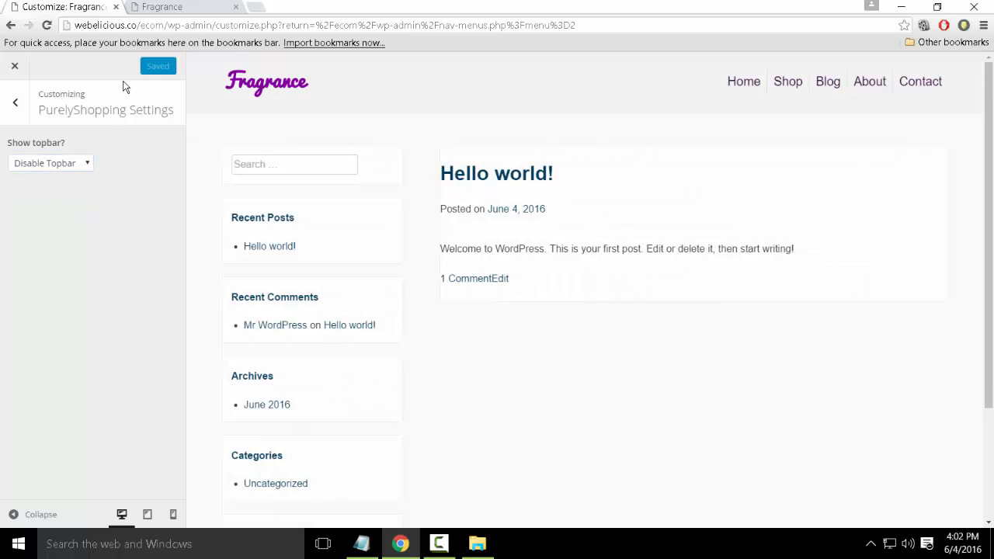
{"action": "left_click", "coordinate": [195, 9]}
{"action": "left_click", "coordinate": [173, 25]}
{"action": "key", "text": "Return"}
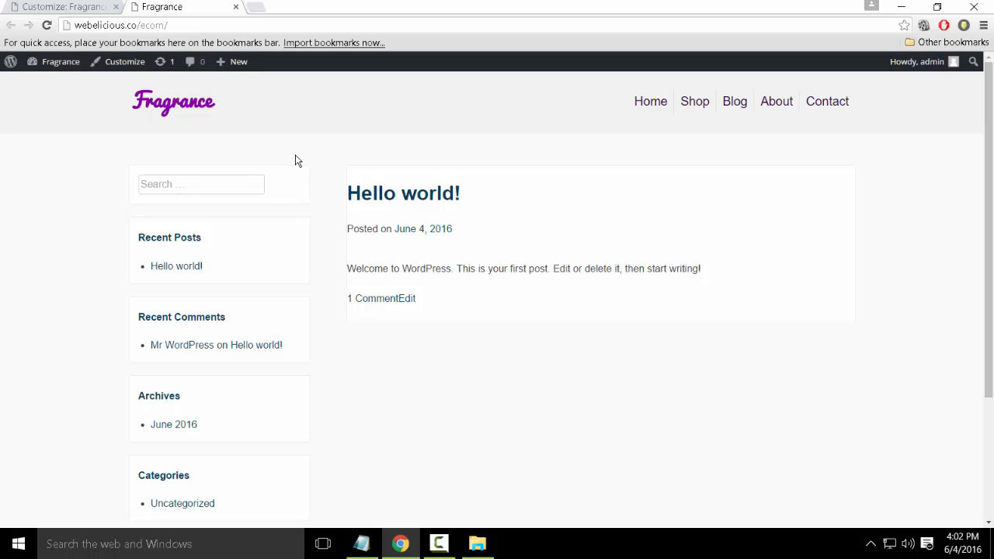
Set Home as the static front page and Blog as the posts page, publish the change, and reload the live site
{"action": "left_click", "coordinate": [52, 6]}
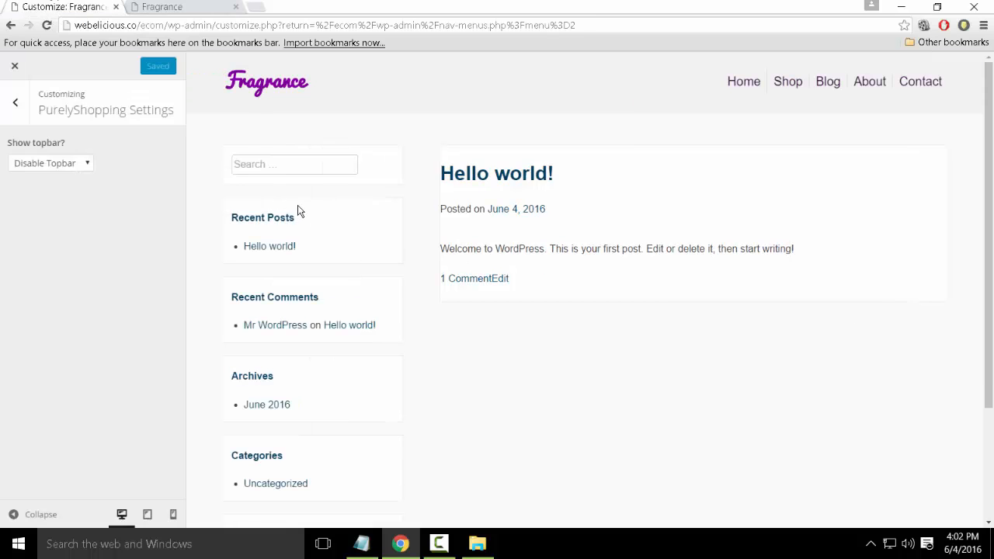
{"action": "left_click", "coordinate": [25, 103]}
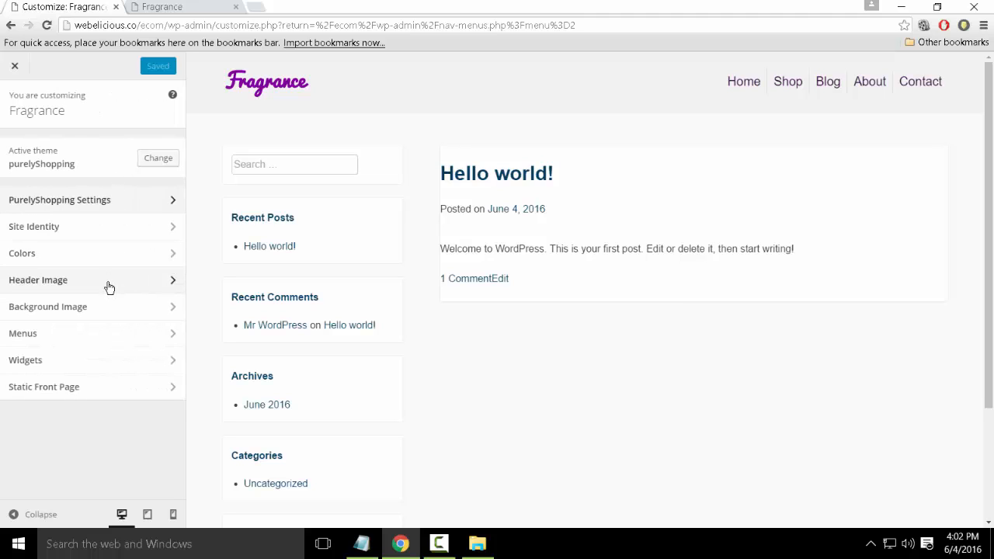
{"action": "left_click", "coordinate": [111, 388]}
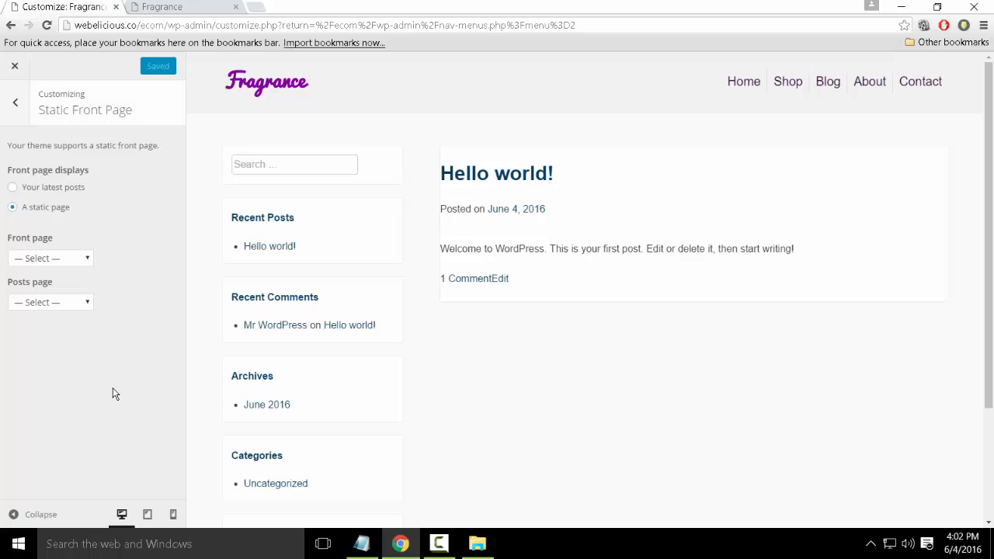
{"action": "left_click", "coordinate": [67, 260]}
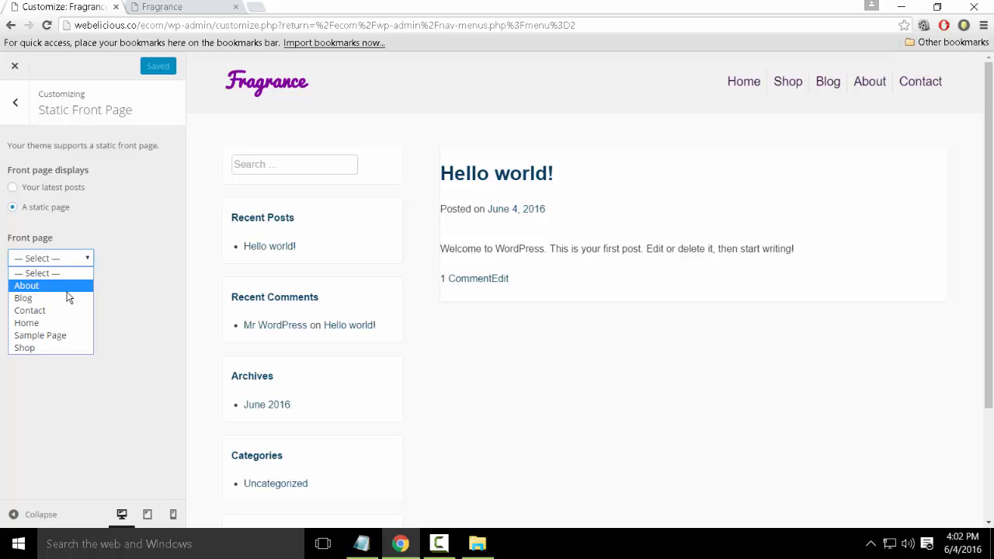
{"action": "left_click", "coordinate": [65, 322]}
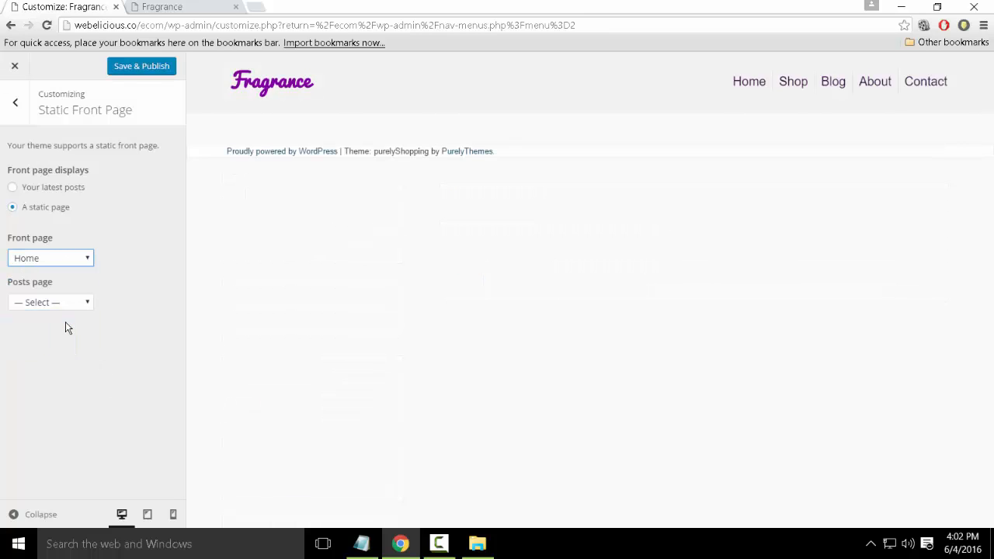
{"action": "left_click", "coordinate": [63, 304]}
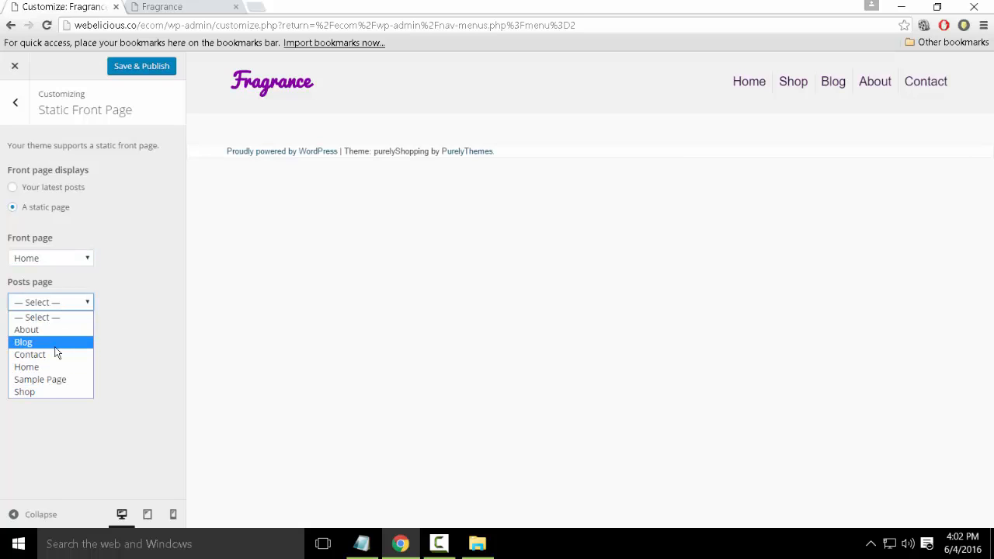
{"action": "left_click", "coordinate": [55, 345]}
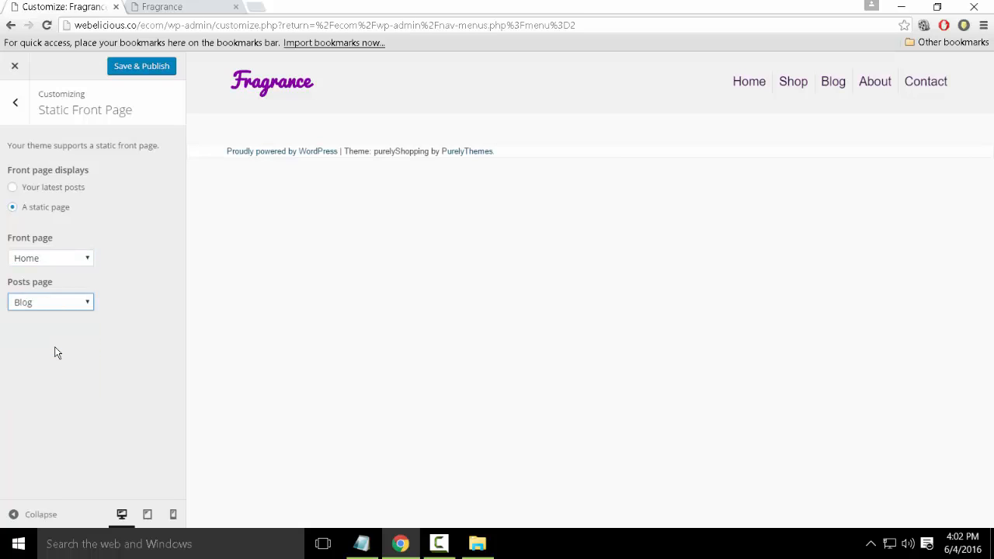
{"action": "left_click", "coordinate": [146, 71]}
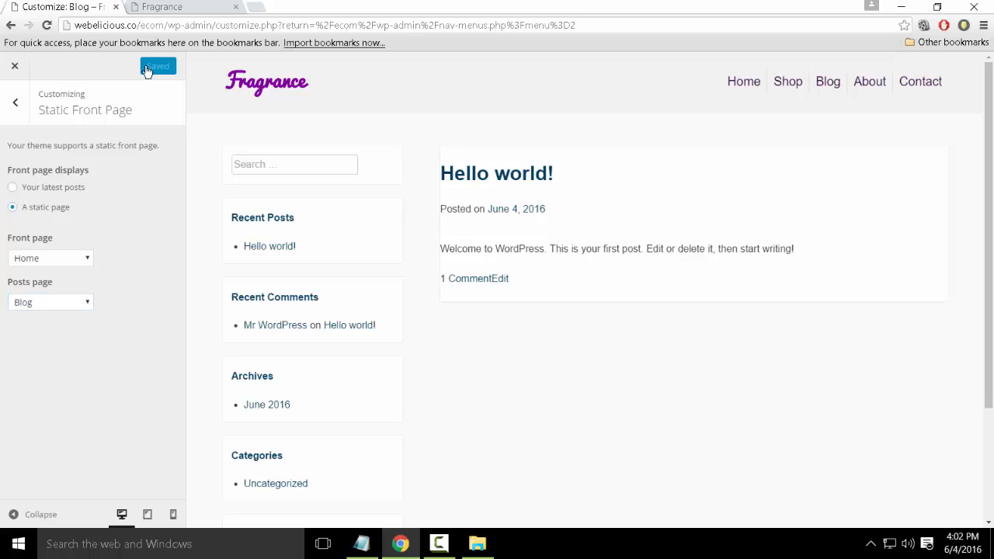
{"action": "left_click", "coordinate": [180, 6]}
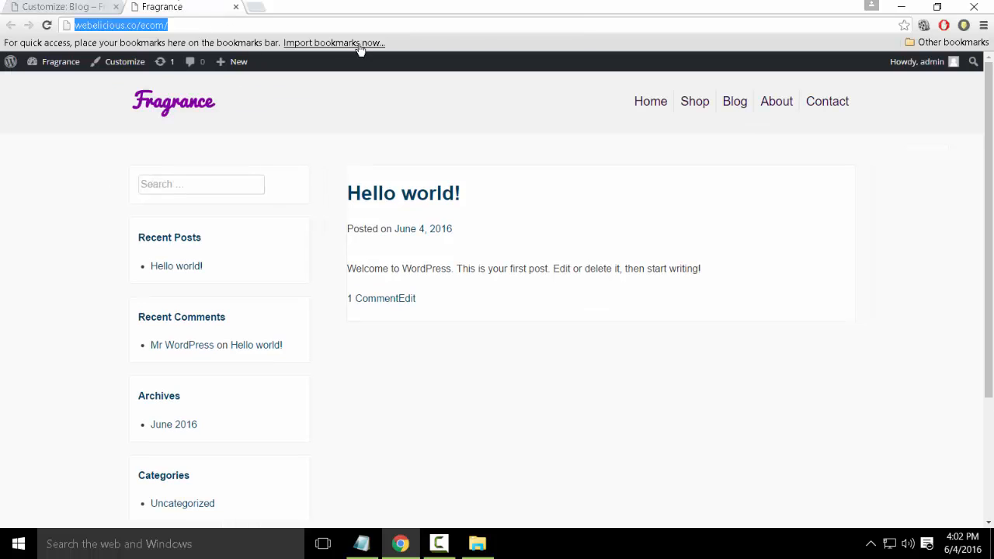
{"action": "key", "text": "Return"}
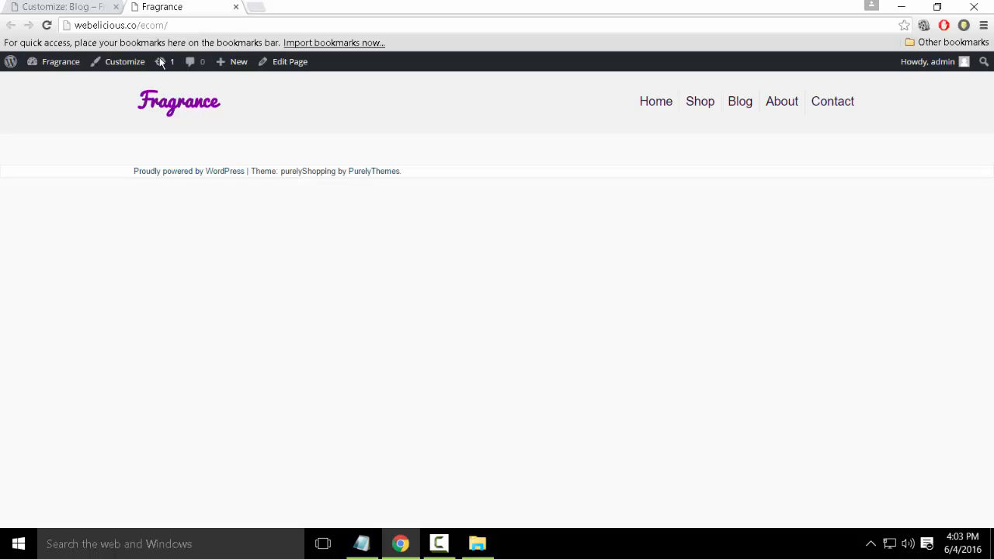
Close the customizer and review the main menu's structure and theme locations on the admin Menus page
{"action": "left_click", "coordinate": [74, 6]}
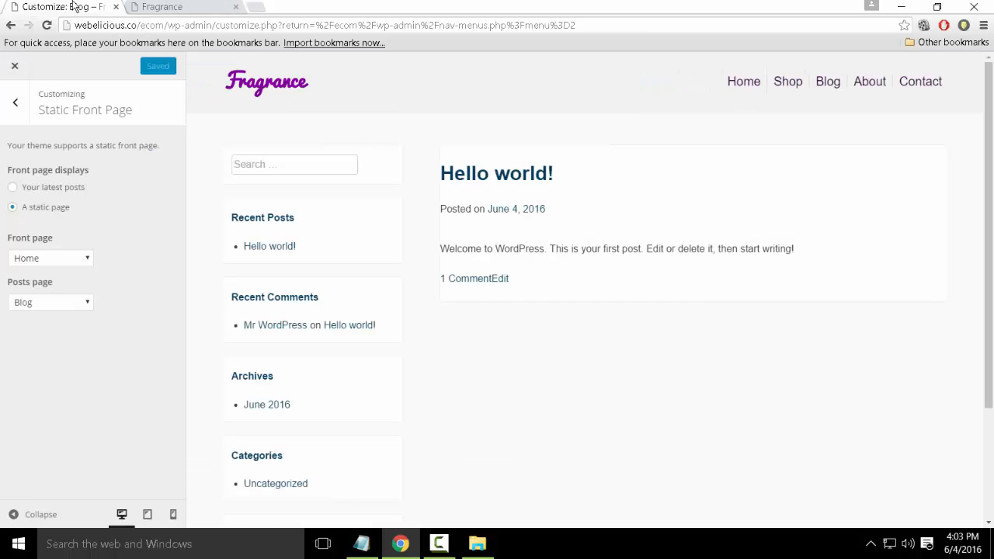
{"action": "left_click", "coordinate": [17, 67]}
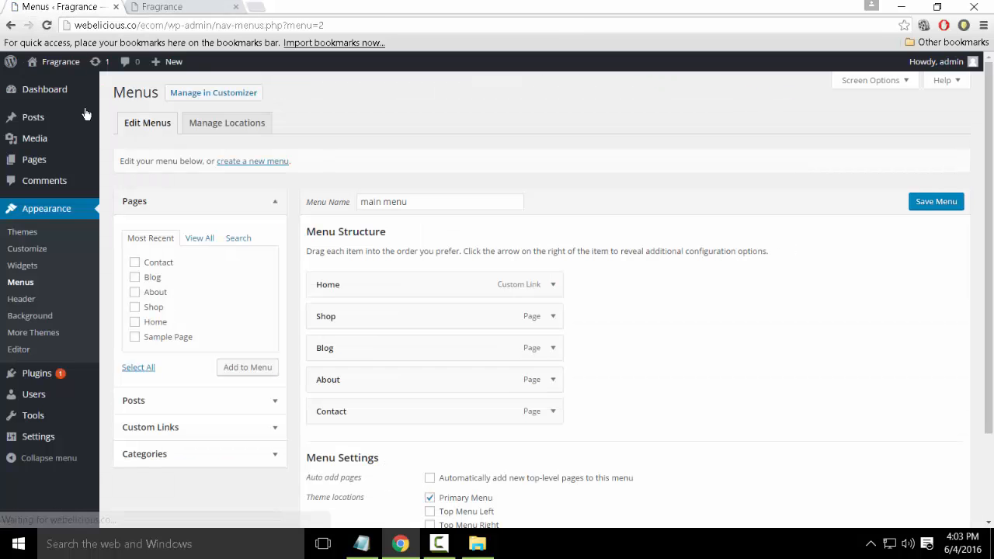
{"action": "scroll", "coordinate": [676, 344], "scroll_direction": "down", "scroll_amount": 1}
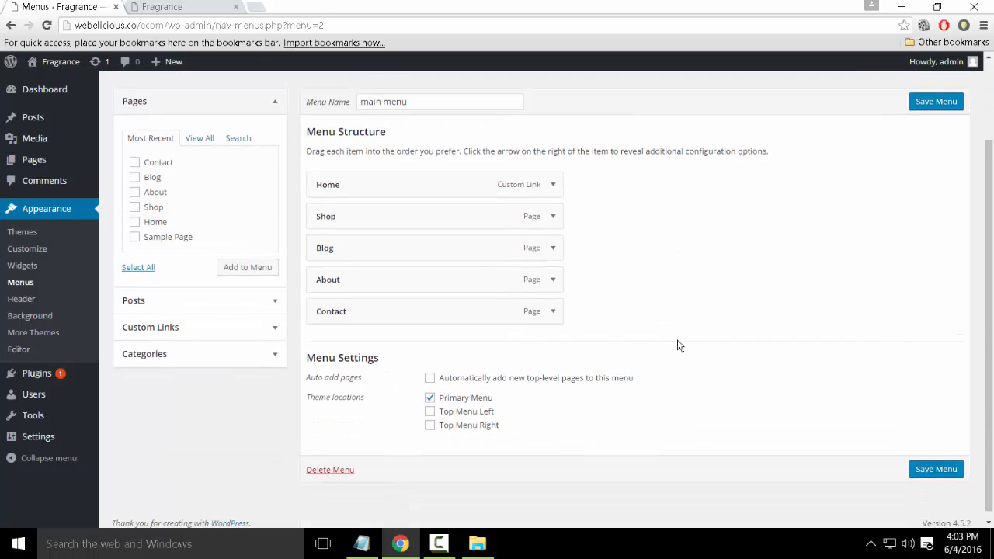
{"action": "scroll", "coordinate": [677, 346], "scroll_direction": "up", "scroll_amount": 1}
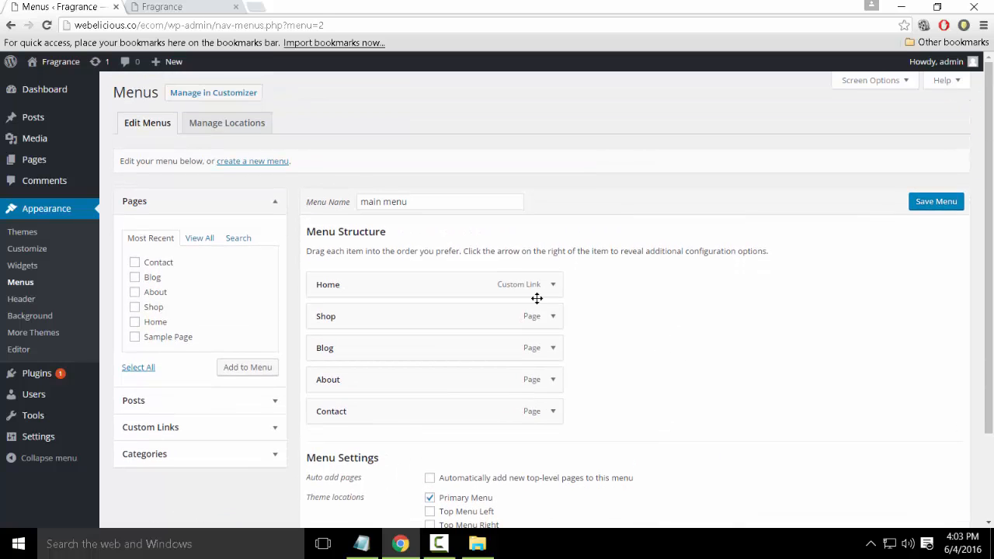
{"action": "left_click", "coordinate": [239, 102]}
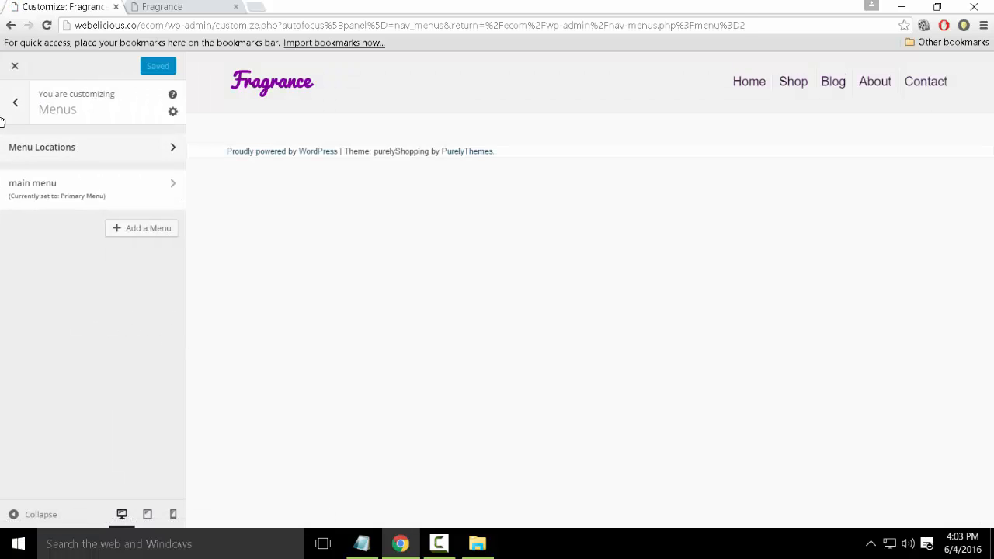
{"action": "left_click", "coordinate": [11, 27]}
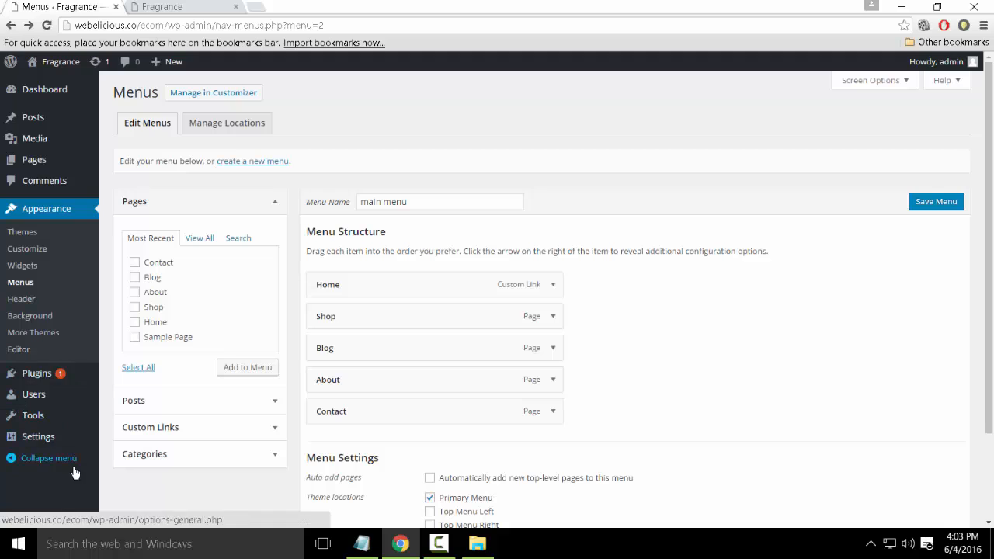
Open the Widgets page and examine the theme's product content and top menu widget areas
{"action": "mouse_move", "coordinate": [72, 91]}
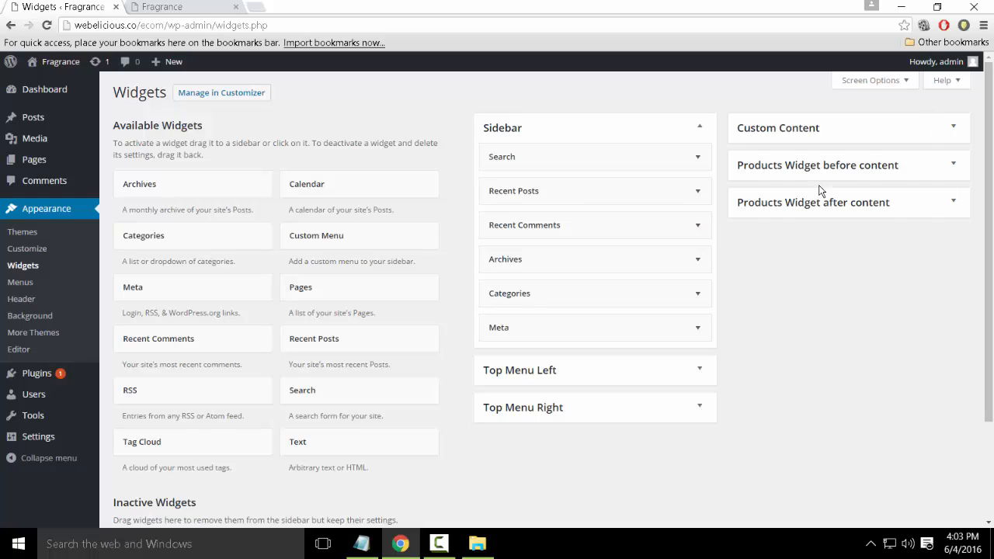
{"action": "left_click", "coordinate": [872, 170]}
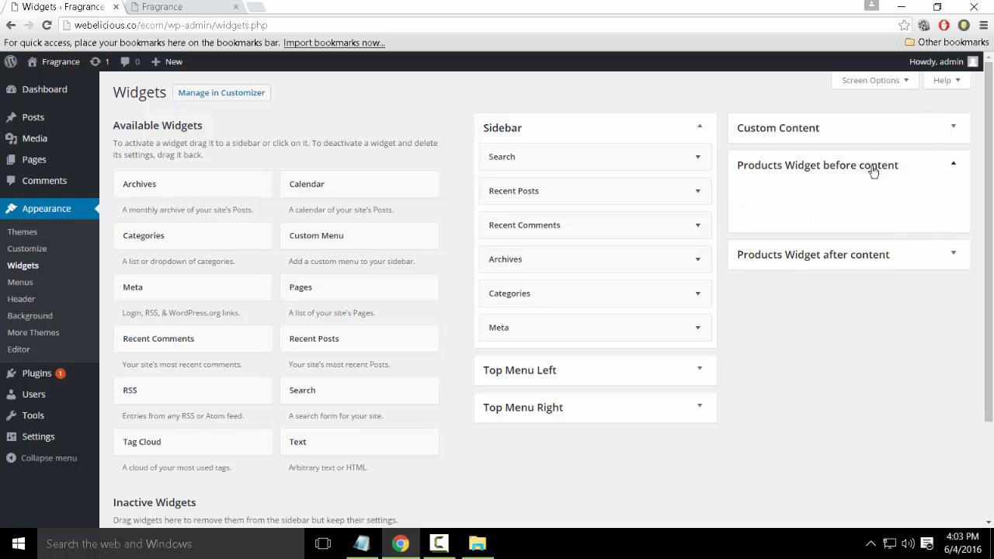
{"action": "left_click", "coordinate": [873, 170]}
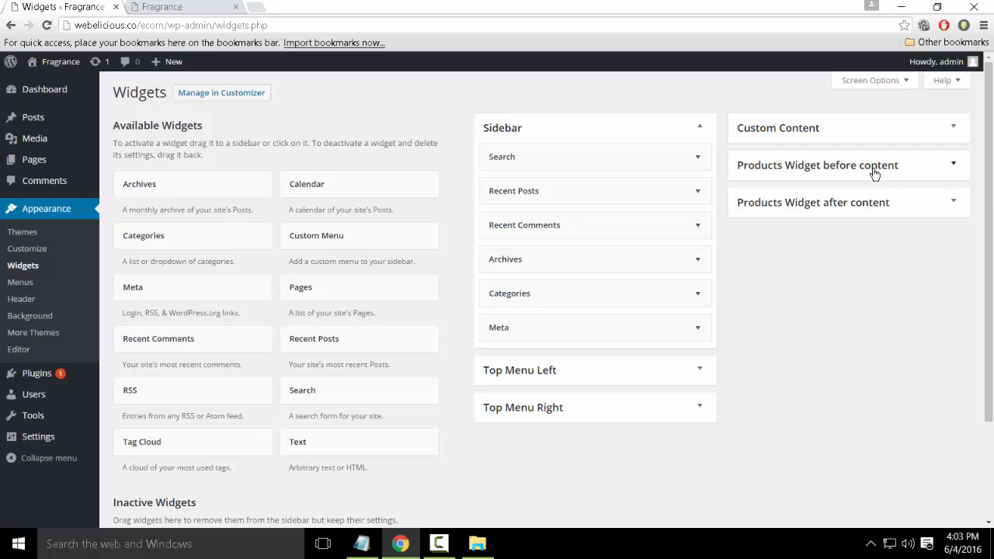
{"action": "left_click", "coordinate": [861, 208]}
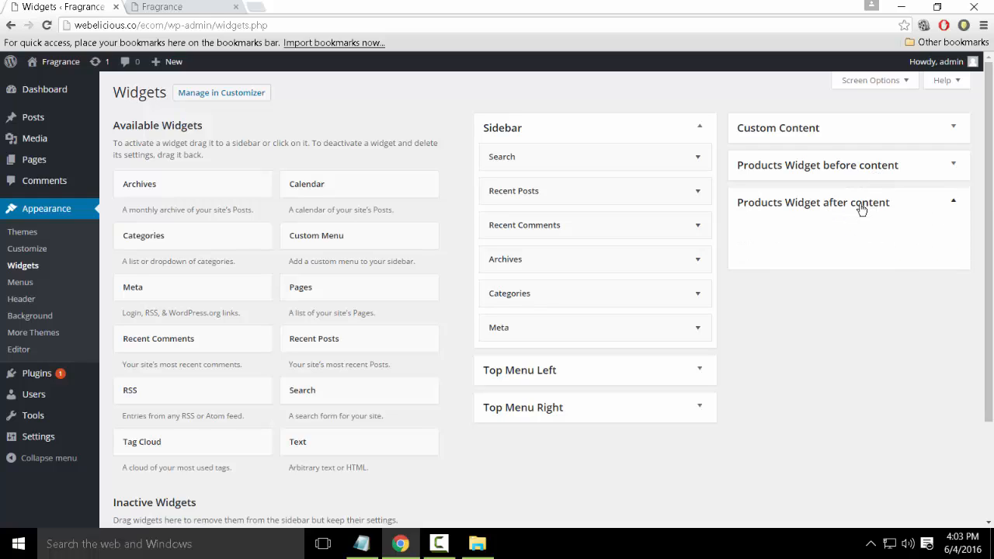
{"action": "left_click", "coordinate": [860, 208]}
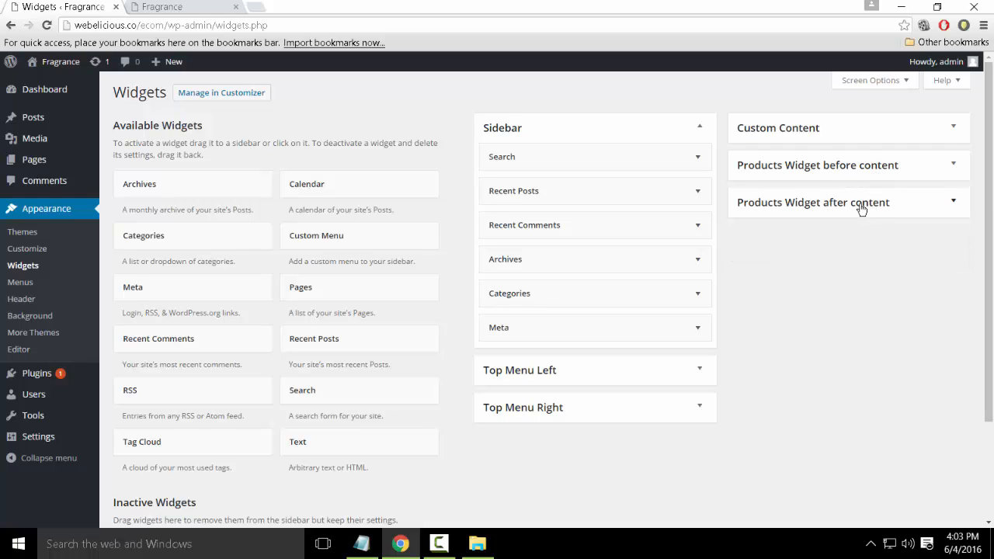
{"action": "left_click", "coordinate": [660, 377]}
{"action": "left_click", "coordinate": [659, 378]}
{"action": "left_click", "coordinate": [659, 423]}
{"action": "left_click", "coordinate": [660, 423]}
Look over the available widgets, check the live front page, and return to the Widgets page
{"action": "scroll", "coordinate": [875, 300], "scroll_direction": "down", "scroll_amount": 3}
{"action": "scroll", "coordinate": [870, 300], "scroll_direction": "up", "scroll_amount": 3}
{"action": "left_click_drag", "start_coordinate": [377, 389], "coordinate": [328, 251]}
{"action": "key", "text": "ctrl+Tab"}
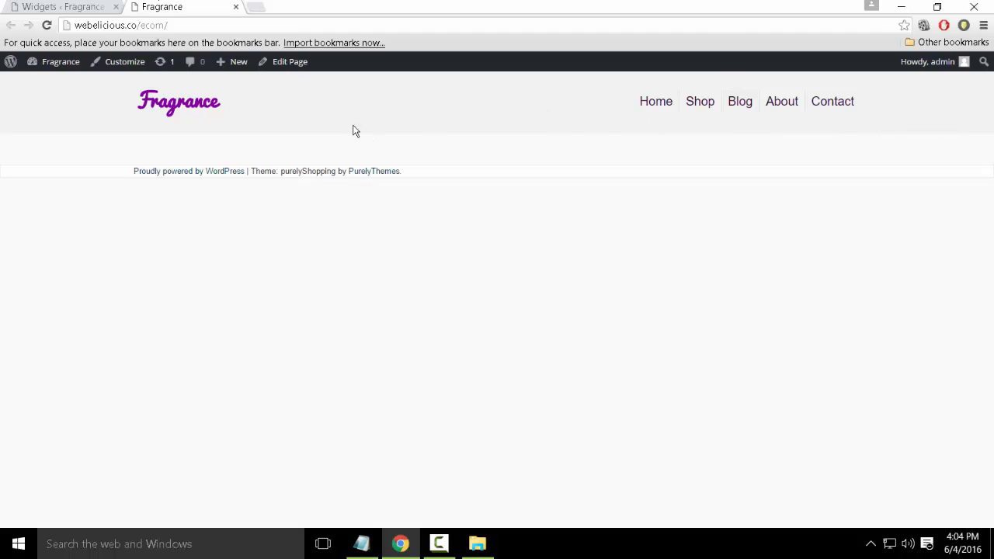
{"action": "key", "text": "ctrl+Tab"}
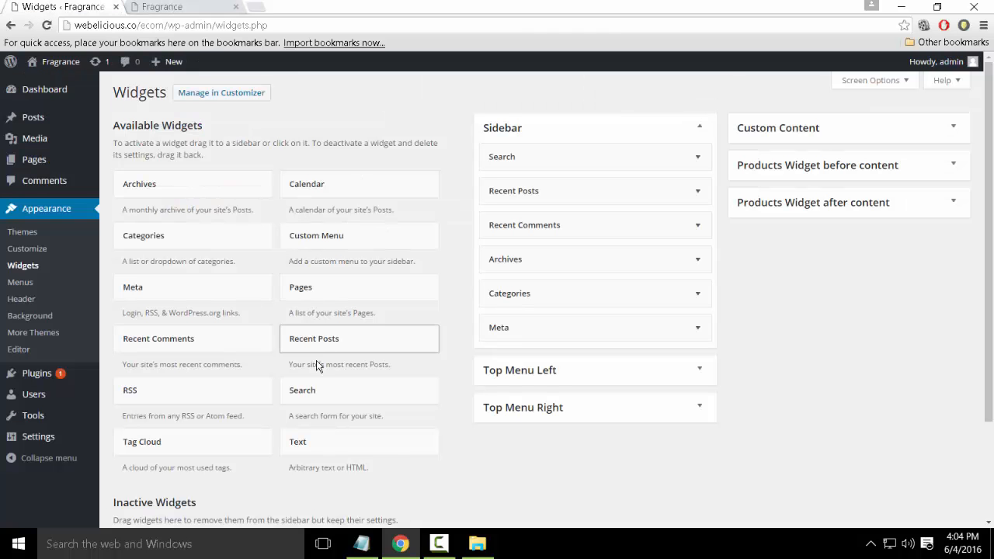
Try placing another Search widget below Meta in the Sidebar area, return it, and check the Custom Content area
{"action": "left_click_drag", "start_coordinate": [344, 380], "coordinate": [557, 358]}
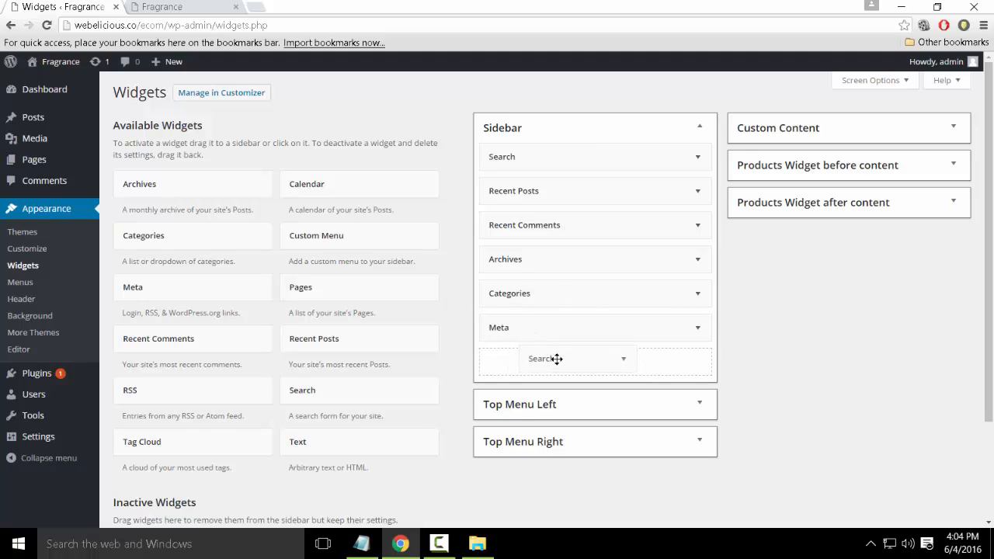
{"action": "left_click_drag", "start_coordinate": [557, 359], "coordinate": [312, 394]}
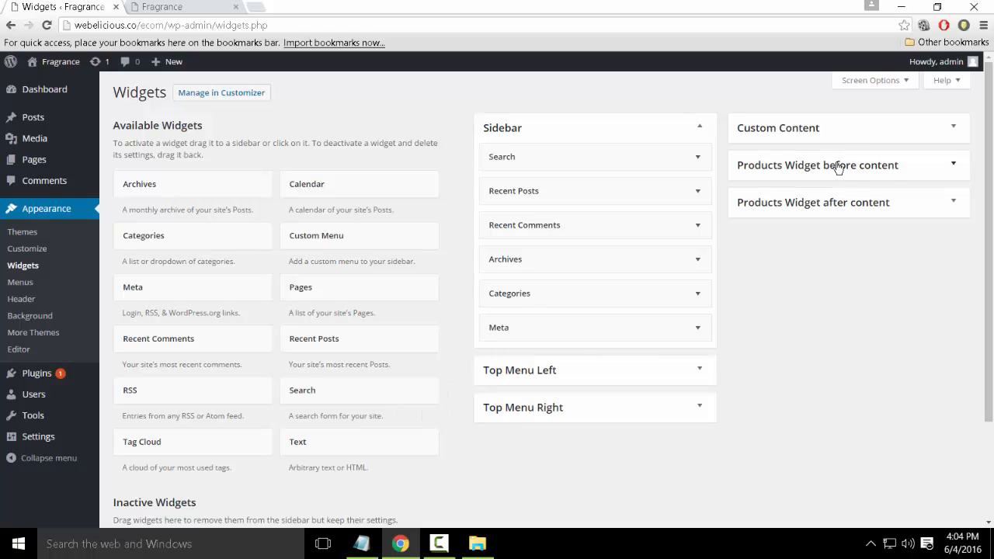
{"action": "left_click", "coordinate": [839, 133]}
{"action": "left_click", "coordinate": [833, 135]}
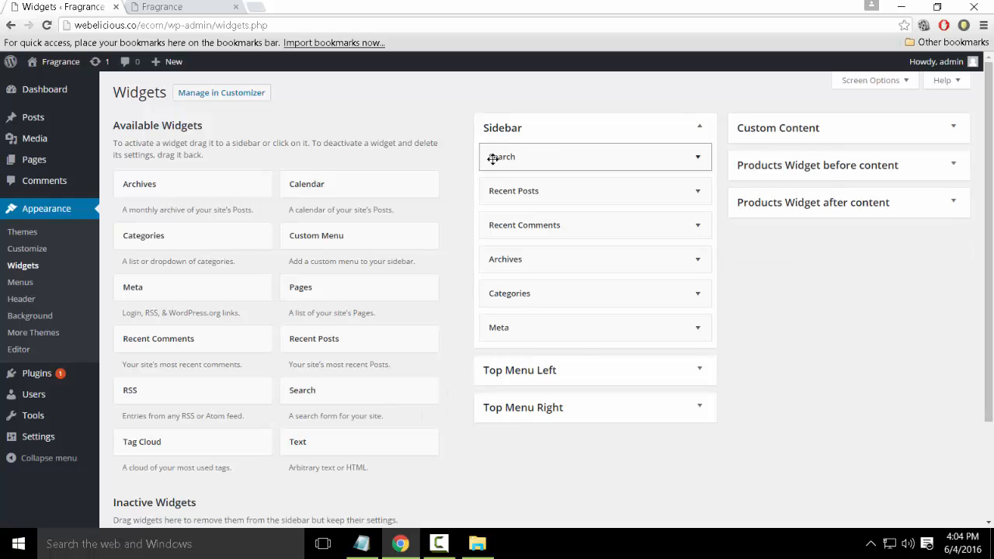
Add a Search widget without a title to the Top Menu Right area, save it, and collapse its settings
{"action": "scroll", "coordinate": [595, 350], "scroll_direction": "down", "scroll_amount": 3}
{"action": "scroll", "coordinate": [591, 384], "scroll_direction": "up", "scroll_amount": 3}
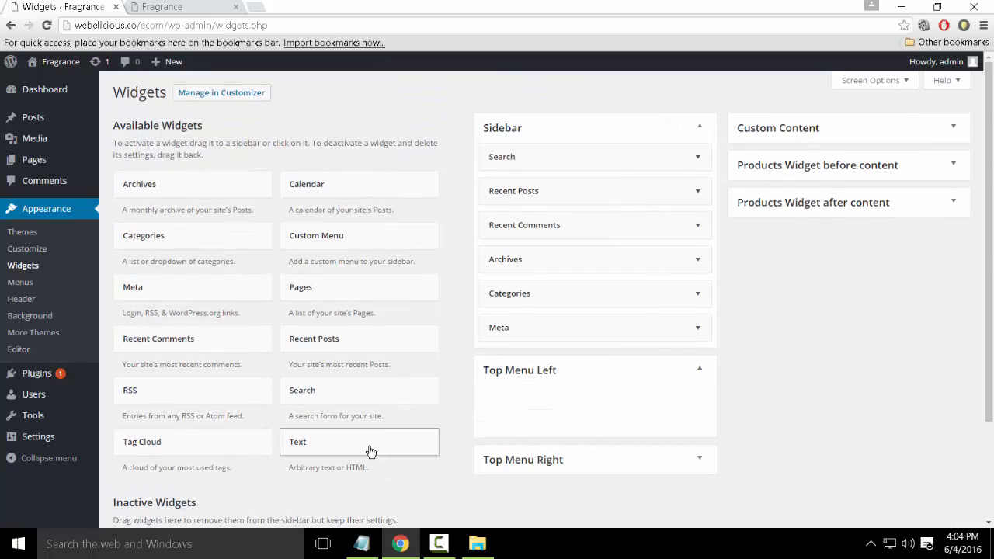
{"action": "left_click_drag", "start_coordinate": [346, 455], "coordinate": [584, 489]}
{"action": "left_click", "coordinate": [699, 371]}
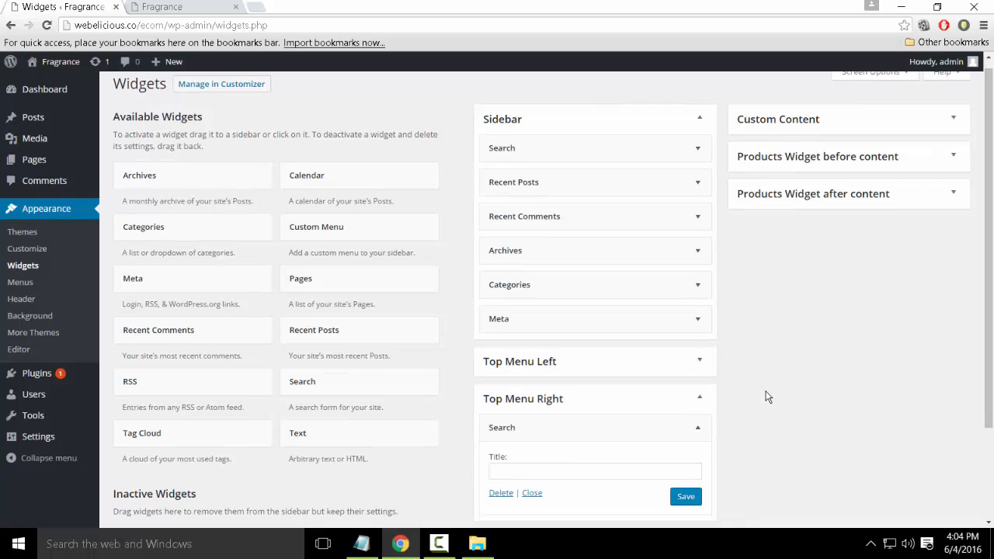
{"action": "scroll", "coordinate": [618, 354], "scroll_direction": "down", "scroll_amount": 3}
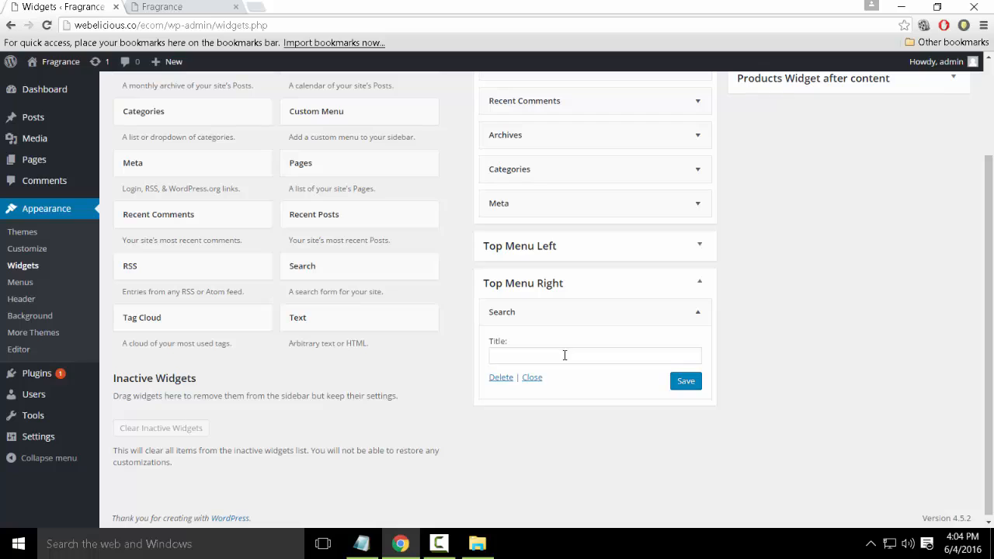
{"action": "left_click", "coordinate": [687, 388]}
{"action": "scroll", "coordinate": [780, 303], "scroll_direction": "up", "scroll_amount": 1}
{"action": "scroll", "coordinate": [776, 306], "scroll_direction": "up", "scroll_amount": 2}
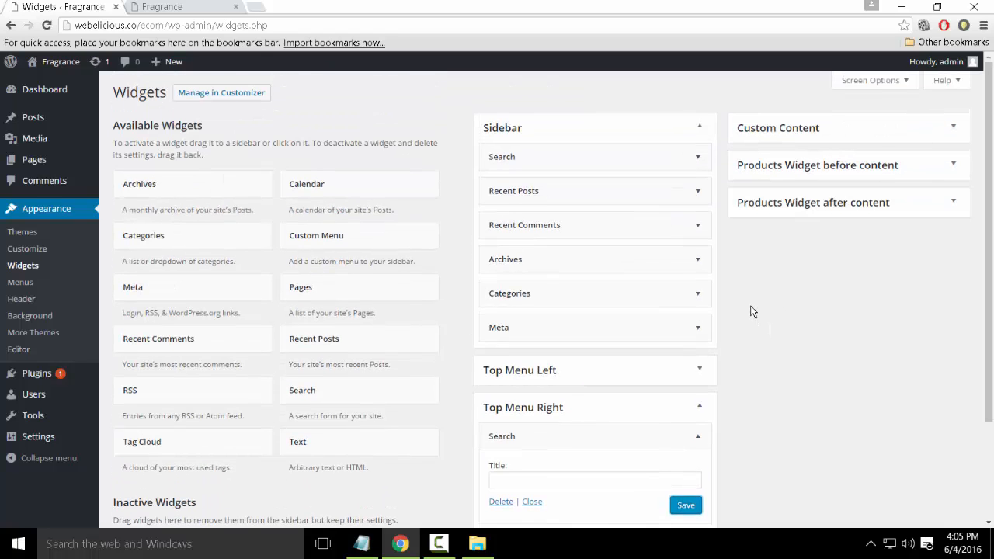
{"action": "scroll", "coordinate": [749, 311], "scroll_direction": "down", "scroll_amount": 3}
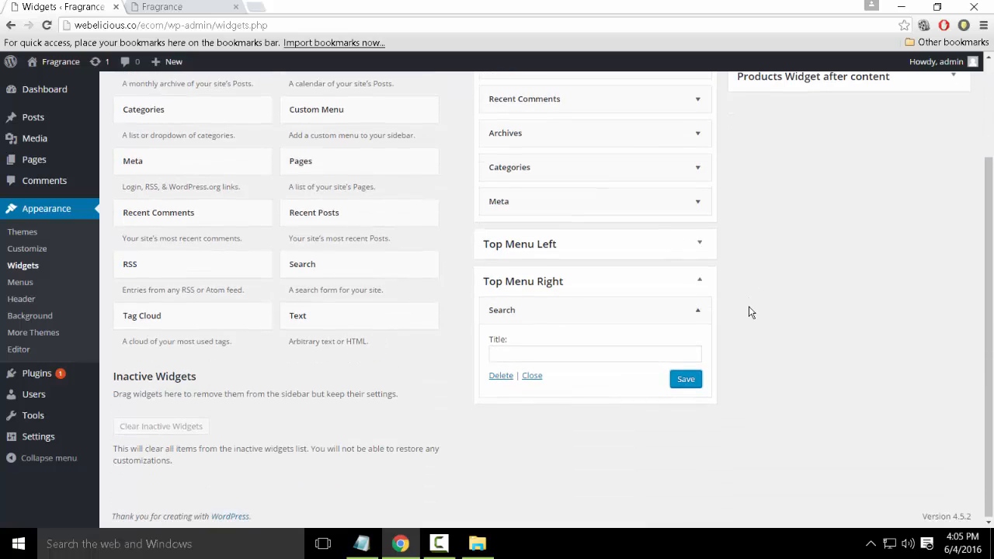
{"action": "left_click", "coordinate": [695, 314]}
{"action": "scroll", "coordinate": [758, 268], "scroll_direction": "up", "scroll_amount": 3}
Expand the Products Widget after content area, and examine the sidebar widgets on the live site's Blog page
{"action": "left_click", "coordinate": [839, 208]}
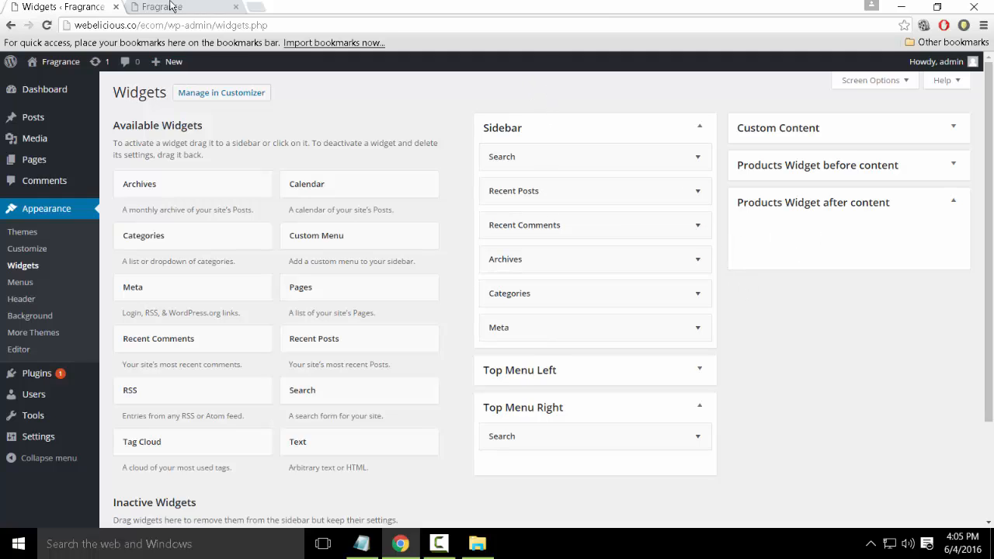
{"action": "left_click", "coordinate": [171, 6]}
{"action": "left_click", "coordinate": [747, 104]}
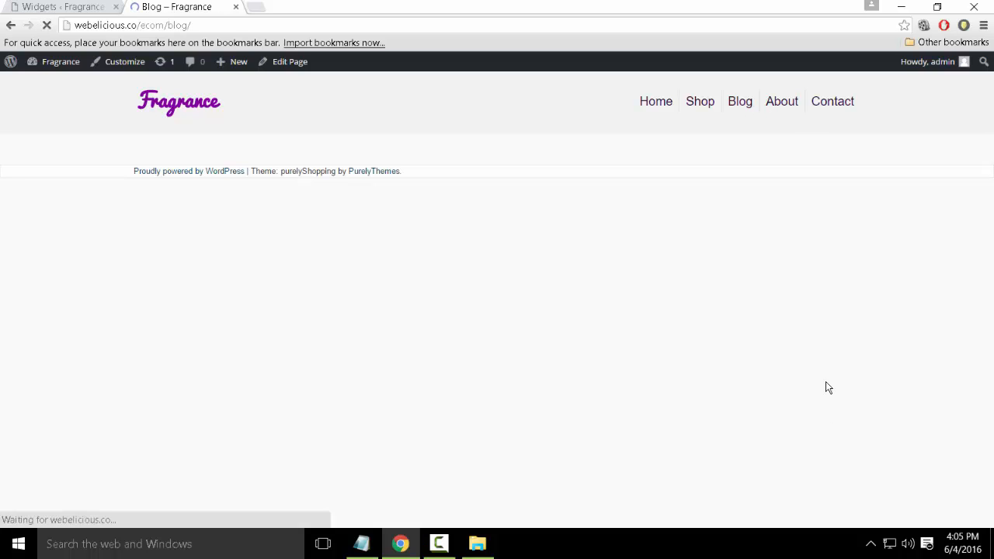
{"action": "scroll", "coordinate": [264, 350], "scroll_direction": "down", "scroll_amount": 3}
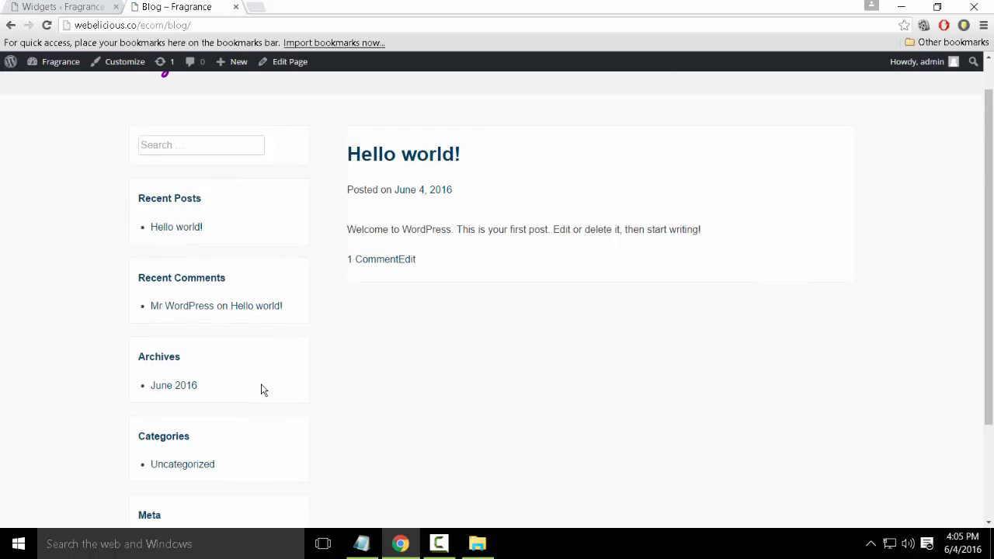
{"action": "scroll", "coordinate": [230, 289], "scroll_direction": "up", "scroll_amount": 3}
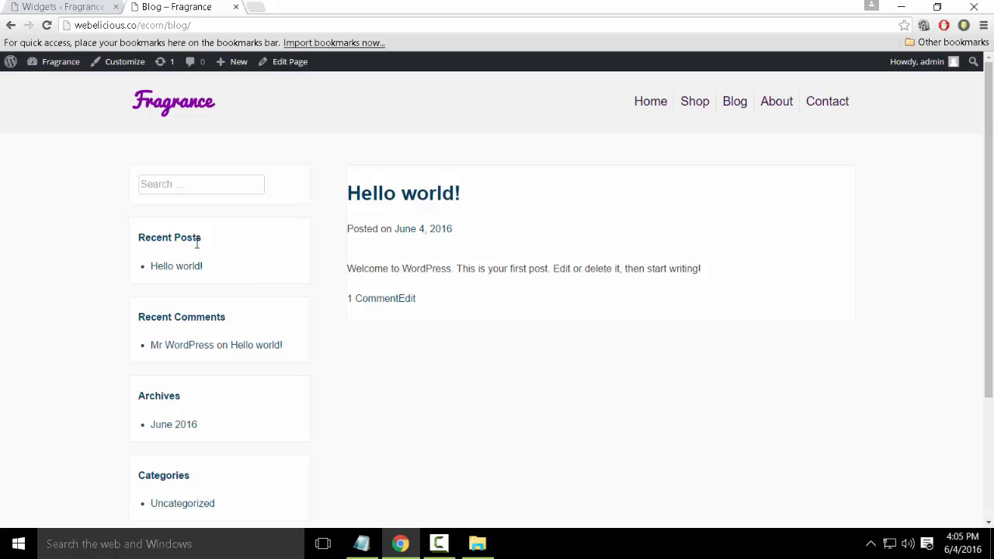
Review the Blog page's sidebar widgets from Search down to Meta on the live site
{"action": "scroll", "coordinate": [197, 243], "scroll_direction": "down", "scroll_amount": 3}
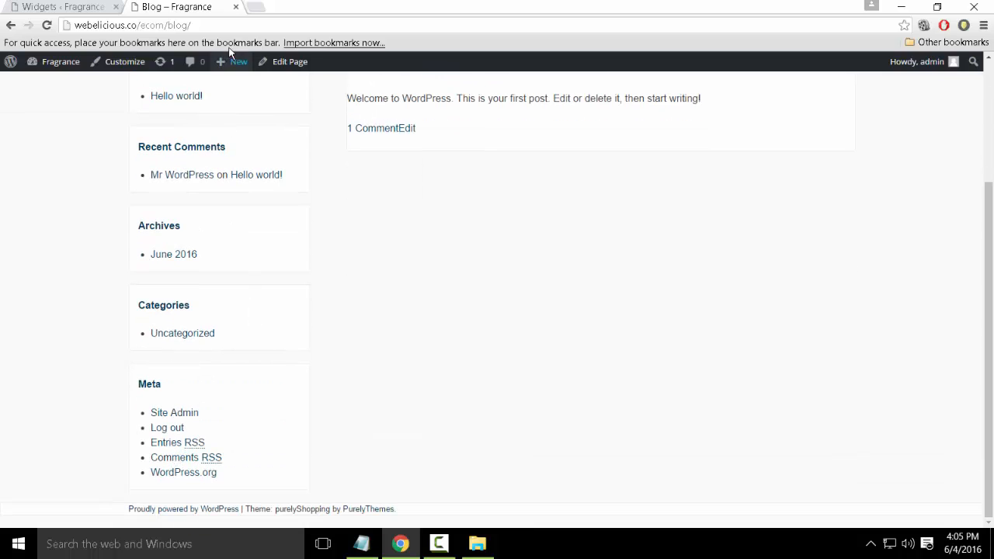
{"action": "scroll", "coordinate": [222, 353], "scroll_direction": "up", "scroll_amount": 3}
{"action": "scroll", "coordinate": [293, 332], "scroll_direction": "down", "scroll_amount": 3}
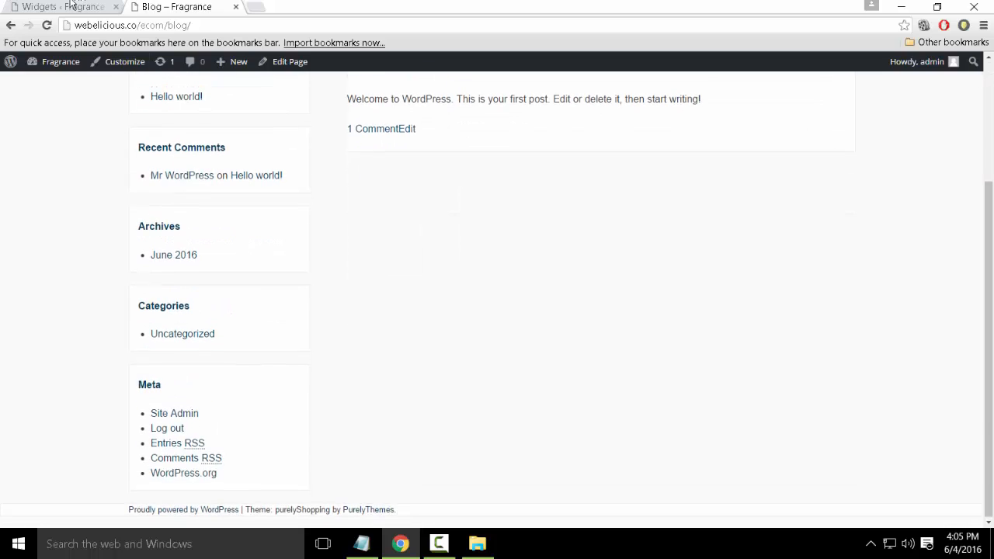
{"action": "scroll", "coordinate": [179, 221], "scroll_direction": "up", "scroll_amount": 3}
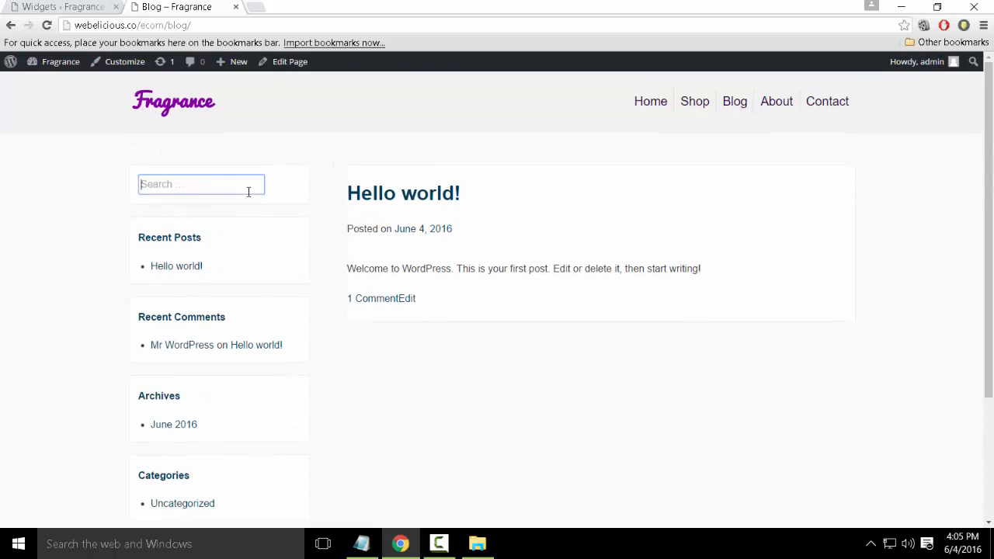
Return to the Widgets page and collapse the Sidebar, Top Menu Right and Products Widget after content areas
{"action": "left_click", "coordinate": [103, 7]}
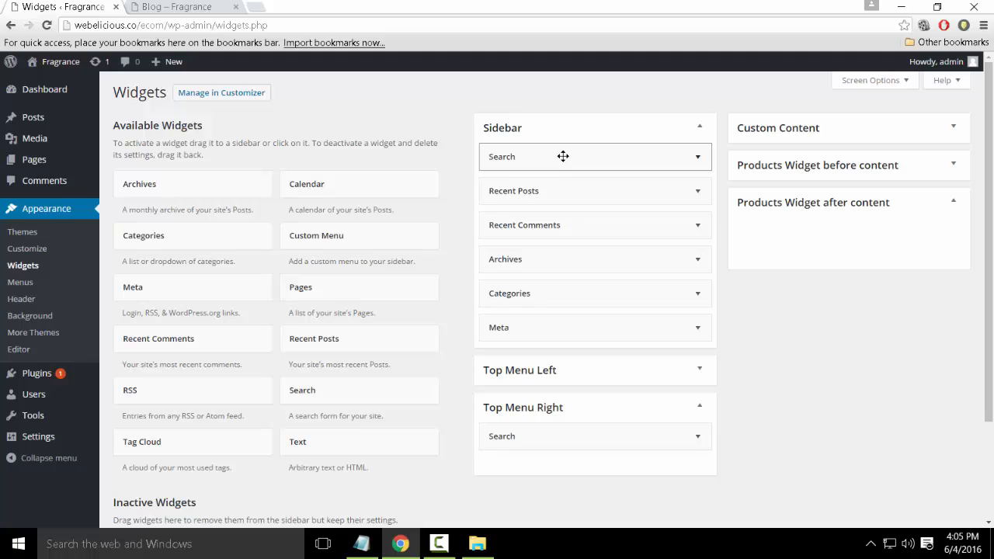
{"action": "left_click", "coordinate": [701, 128]}
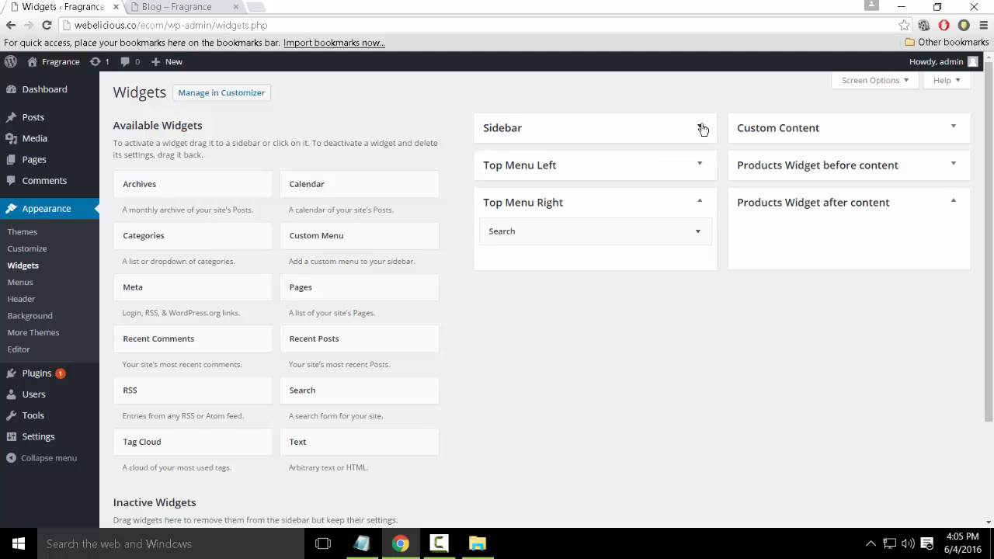
{"action": "left_click", "coordinate": [701, 167]}
{"action": "left_click", "coordinate": [701, 166]}
{"action": "left_click", "coordinate": [700, 205]}
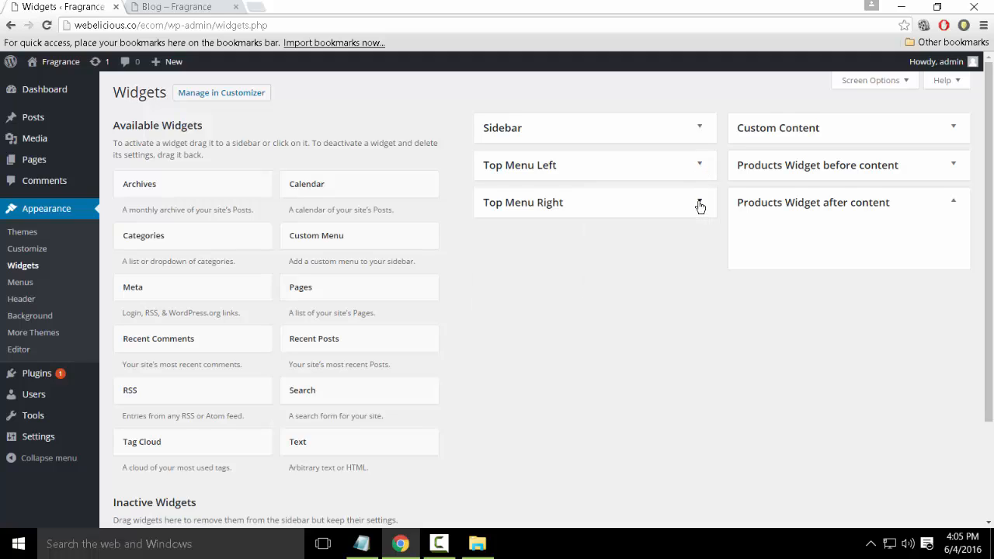
{"action": "left_click", "coordinate": [960, 204]}
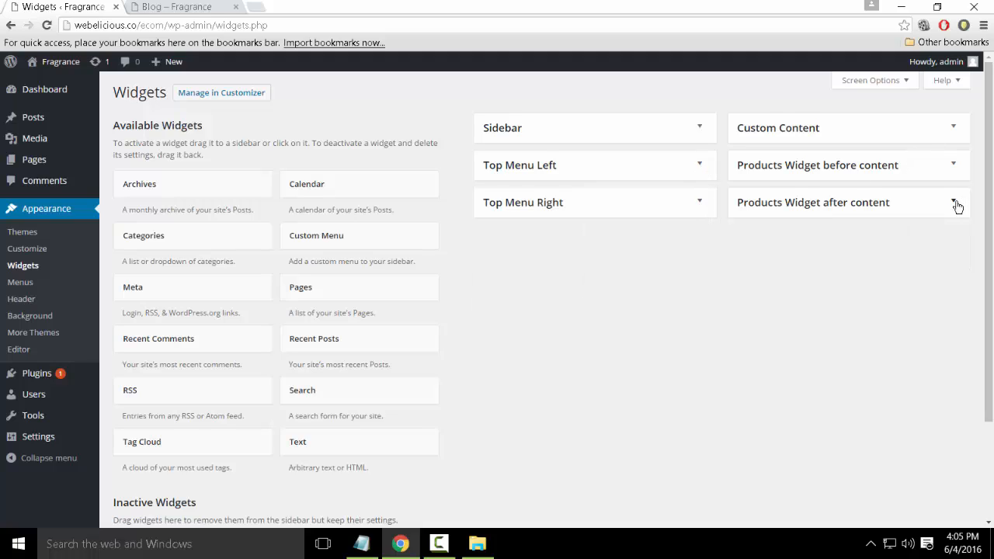
Expand the Products Widget before content area, add an RSS widget to it, and collapse the widget's settings
{"action": "left_click", "coordinate": [954, 164]}
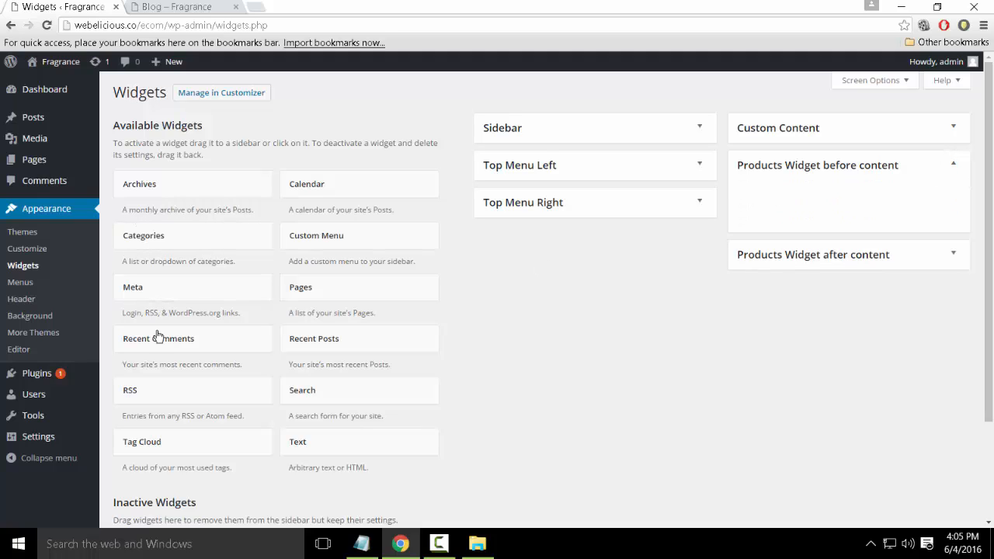
{"action": "left_click_drag", "start_coordinate": [237, 401], "coordinate": [769, 223]}
{"action": "left_click", "coordinate": [953, 197]}
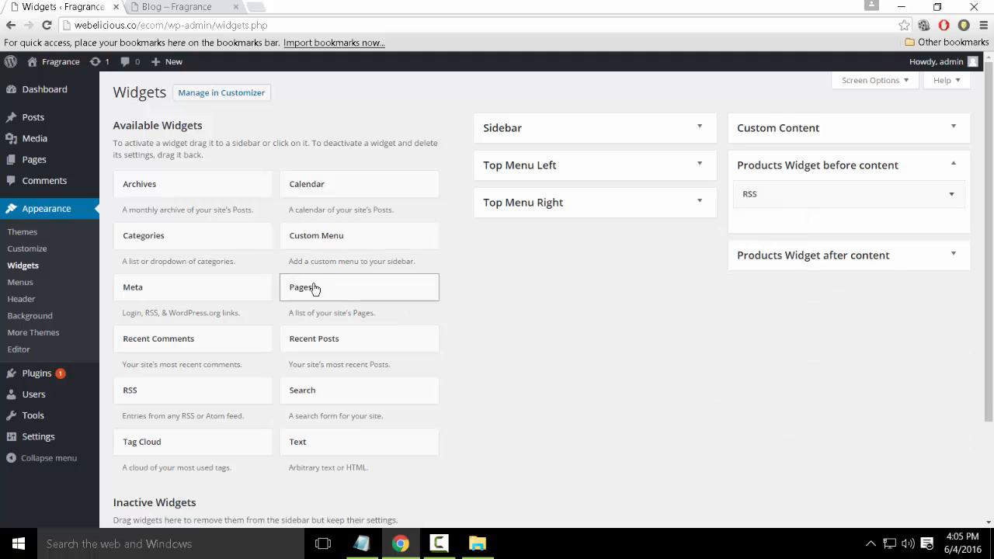
{"action": "mouse_move", "coordinate": [209, 444]}
{"action": "left_mouse_down"}
{"action": "mouse_move", "coordinate": [433, 375]}
{"action": "mouse_move", "coordinate": [497, 318]}
{"action": "mouse_move", "coordinate": [198, 429]}
{"action": "left_mouse_up"}
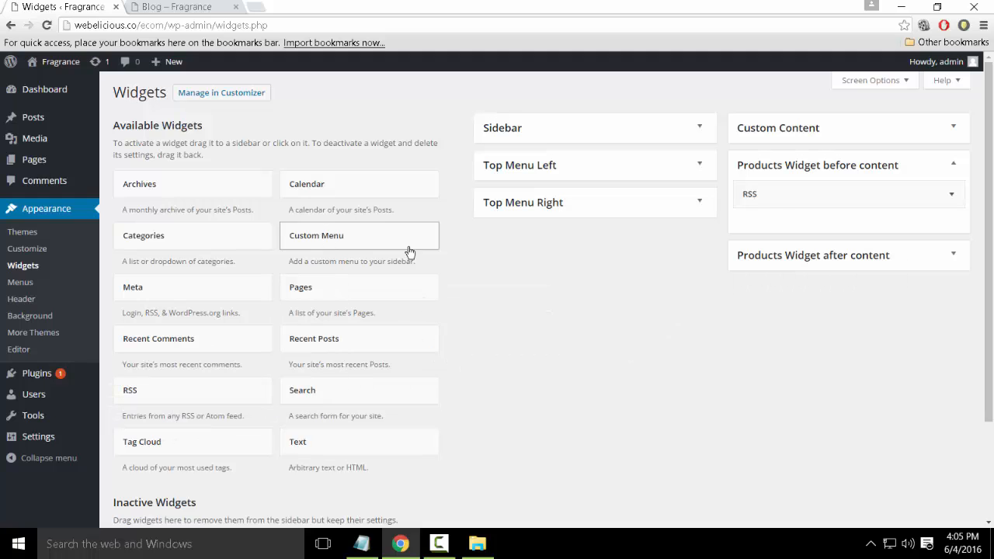
Add a Custom Menu widget below RSS using main menu without a title, save it, and collapse its settings
{"action": "left_click_drag", "start_coordinate": [406, 251], "coordinate": [874, 237]}
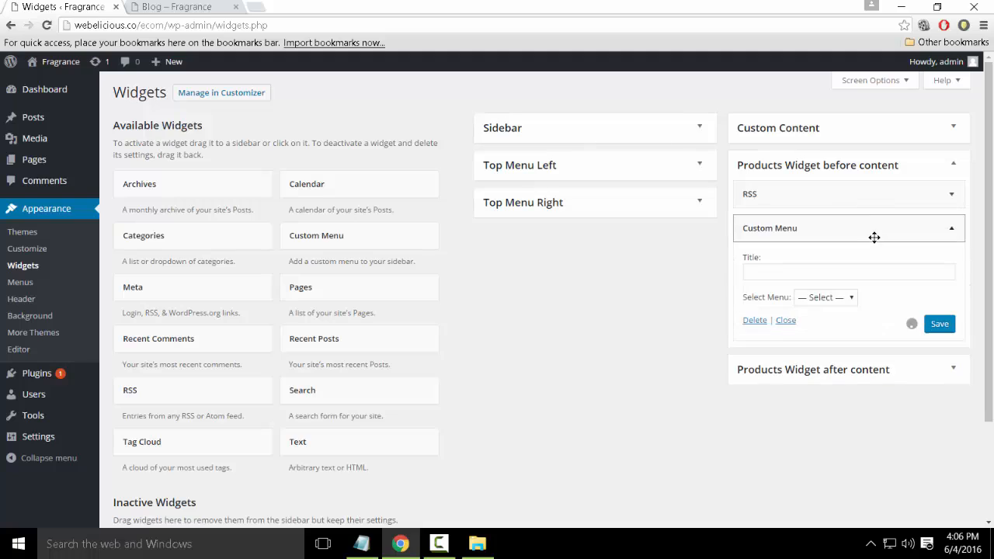
{"action": "left_click", "coordinate": [841, 302]}
{"action": "left_click", "coordinate": [844, 322]}
{"action": "left_click", "coordinate": [941, 324]}
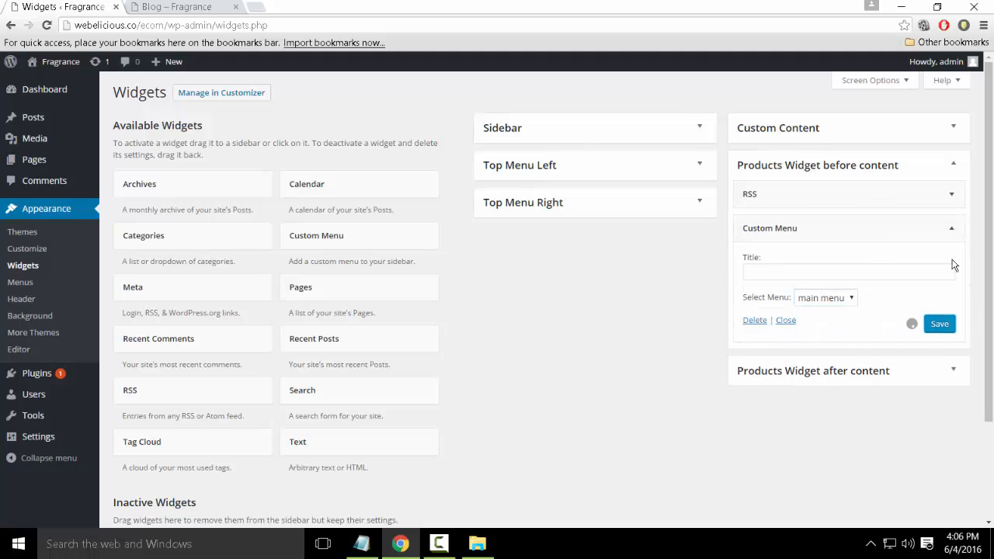
{"action": "left_click", "coordinate": [952, 229]}
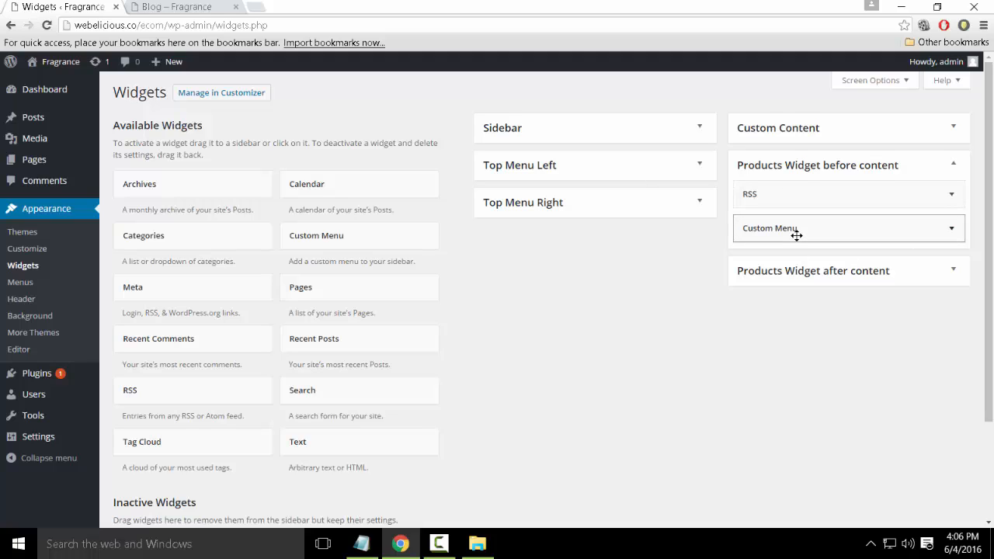
Expand the Products Widget after content area and add a Custom Menu and a Calendar widget, leaving their settings collapsed
{"action": "left_click", "coordinate": [804, 274]}
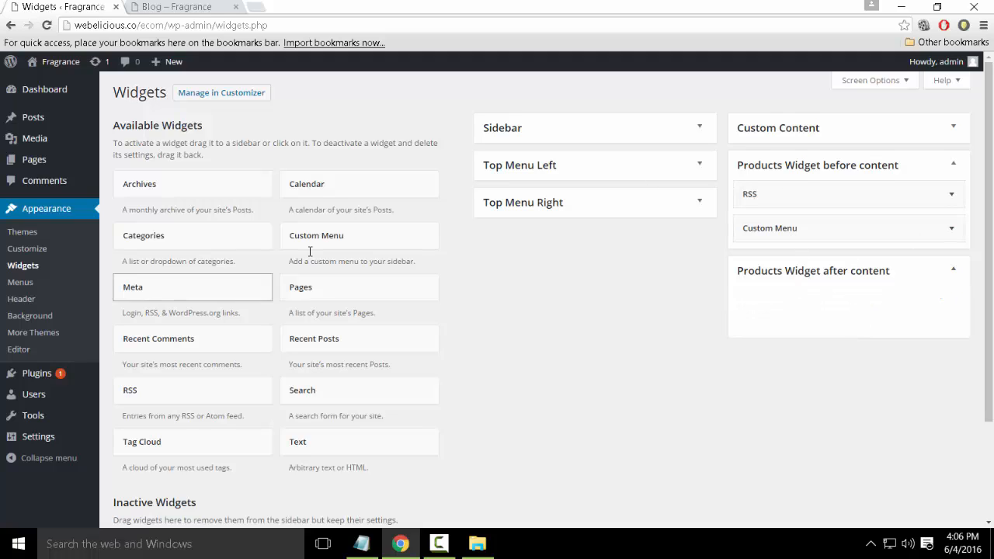
{"action": "left_click_drag", "start_coordinate": [327, 247], "coordinate": [854, 318]}
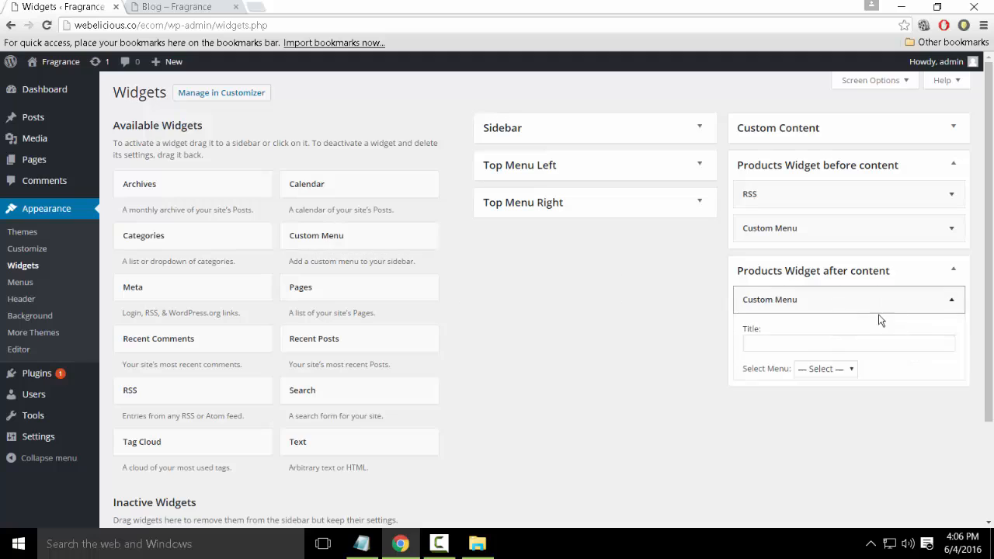
{"action": "left_click", "coordinate": [950, 300]}
{"action": "left_click_drag", "start_coordinate": [308, 189], "coordinate": [850, 335]}
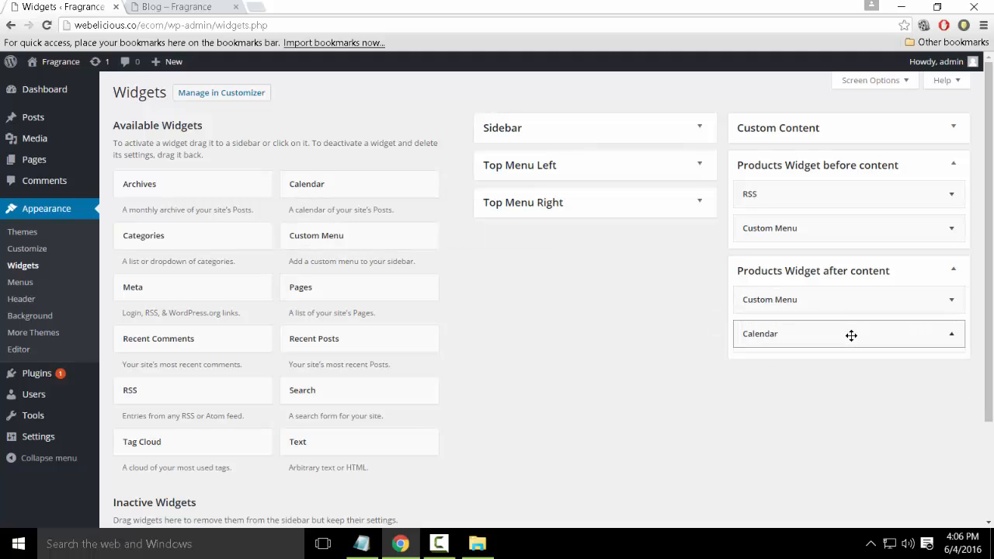
{"action": "left_click", "coordinate": [953, 335]}
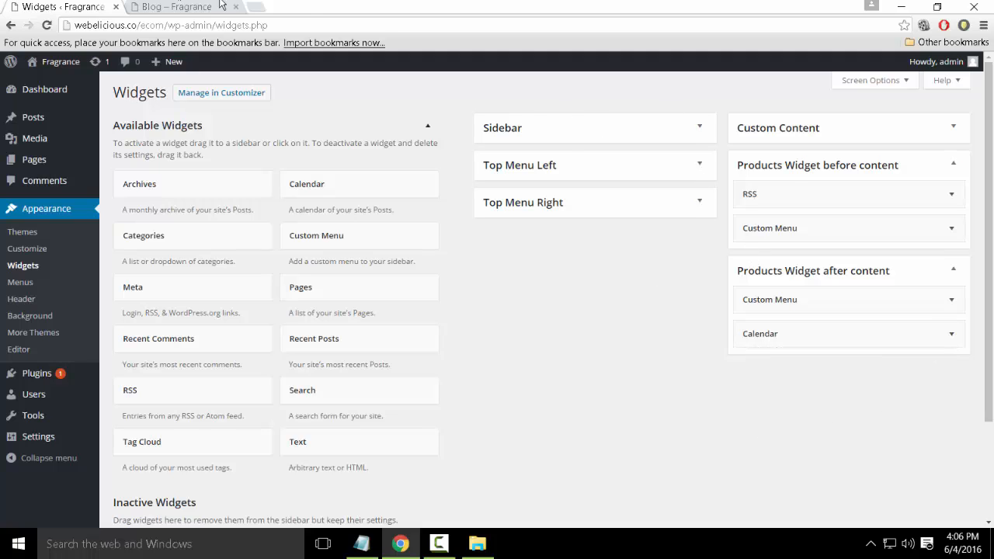
Open the live site's Home page and compare its content with the product widget areas on the Widgets page
{"action": "left_click", "coordinate": [179, 6]}
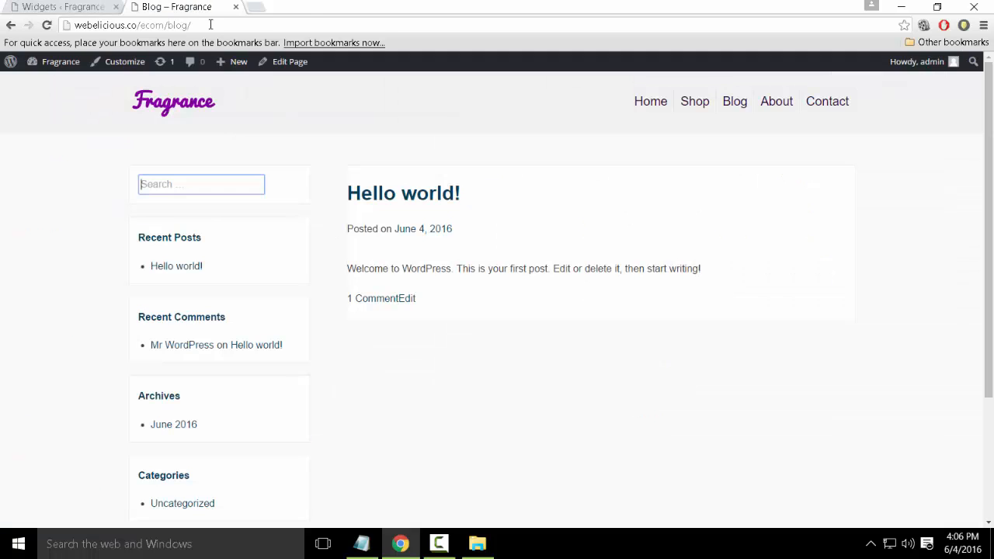
{"action": "left_click", "coordinate": [210, 25]}
{"action": "left_click", "coordinate": [651, 101]}
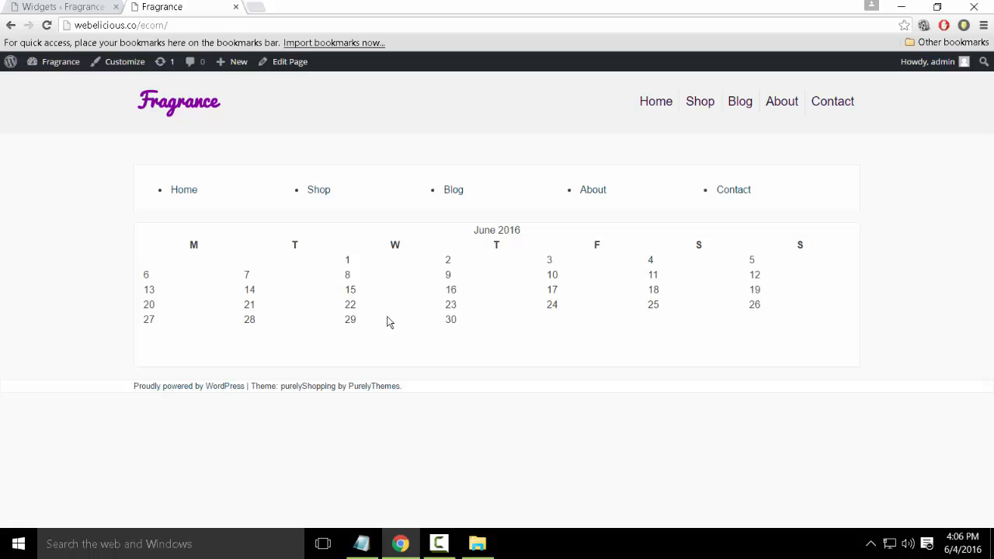
{"action": "left_click", "coordinate": [95, 7]}
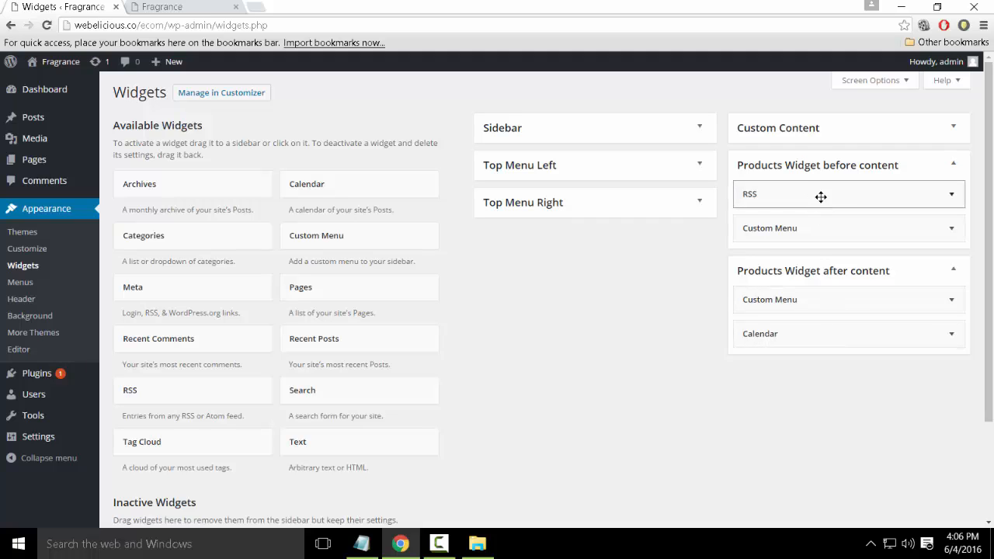
{"action": "left_click", "coordinate": [162, 7]}
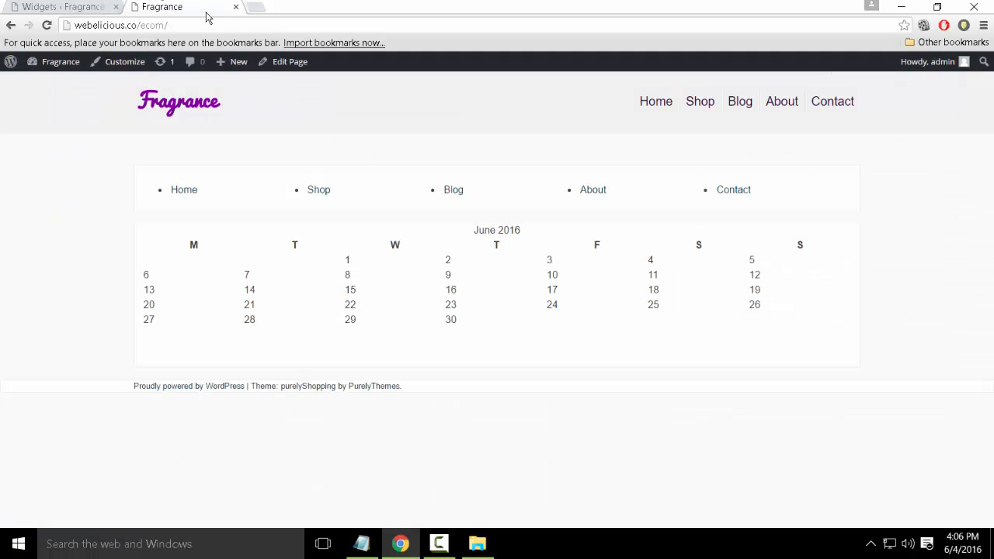
{"action": "left_click", "coordinate": [93, 6]}
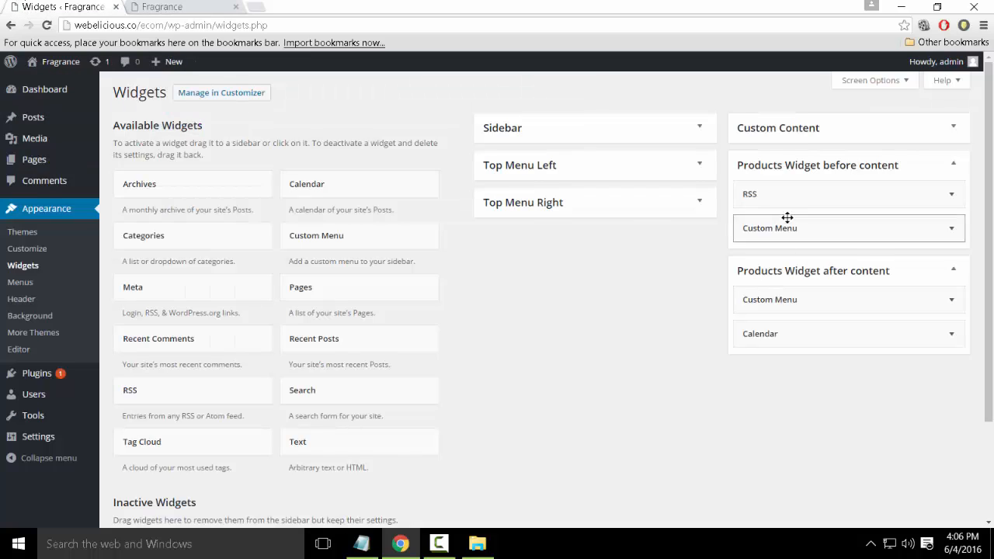
Remove the Custom Menu and RSS widgets from the Products Widget before content area
{"action": "left_click_drag", "start_coordinate": [803, 231], "coordinate": [438, 309]}
{"action": "left_click", "coordinate": [158, 6]}
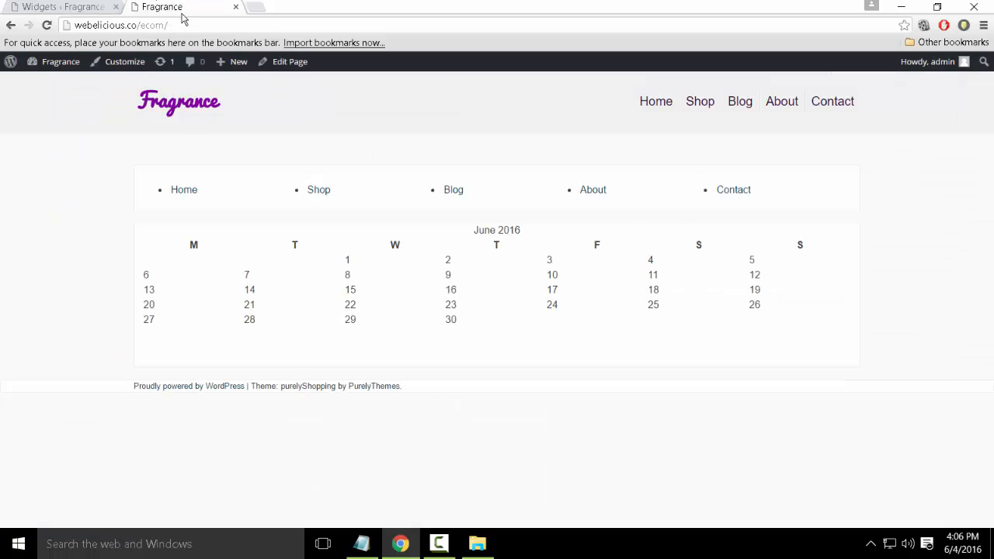
{"action": "left_click", "coordinate": [115, 8]}
{"action": "left_click_drag", "start_coordinate": [831, 197], "coordinate": [171, 334]}
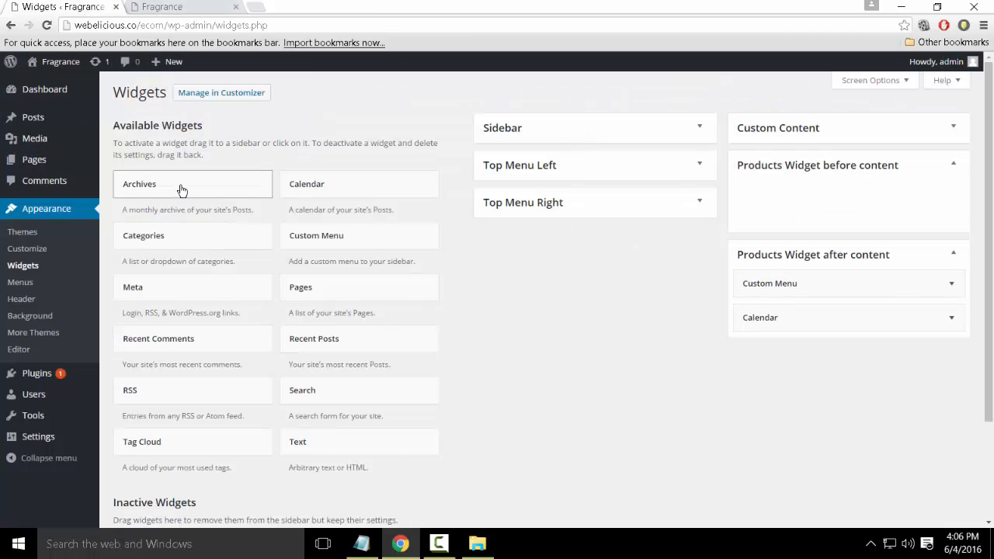
Add a Recent Comments widget to Products Widget before content, save it with 5 comments, and reload the live Home page
{"action": "left_click_drag", "start_coordinate": [184, 339], "coordinate": [865, 198]}
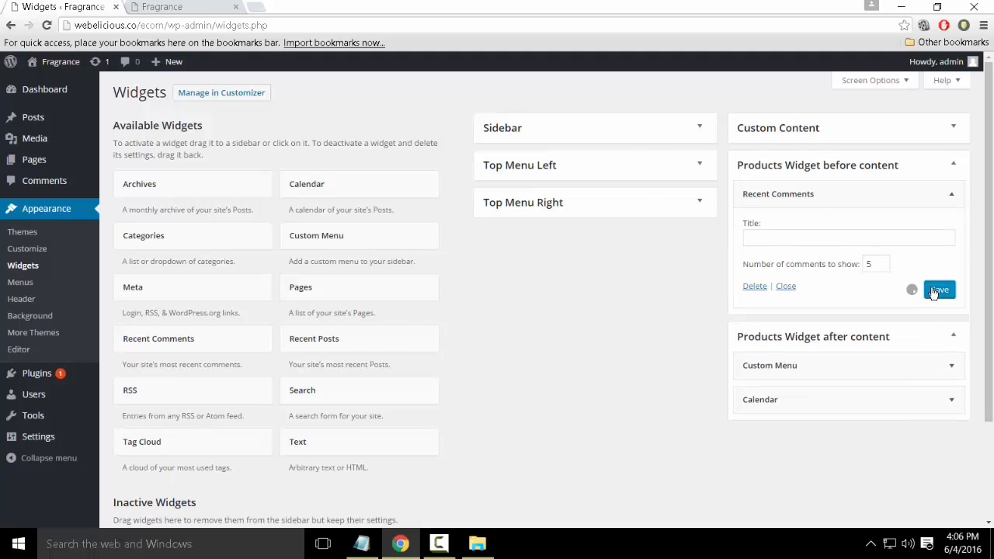
{"action": "left_click", "coordinate": [936, 290]}
{"action": "left_click", "coordinate": [161, 6]}
{"action": "left_click", "coordinate": [272, 31]}
{"action": "key", "text": "Return"}
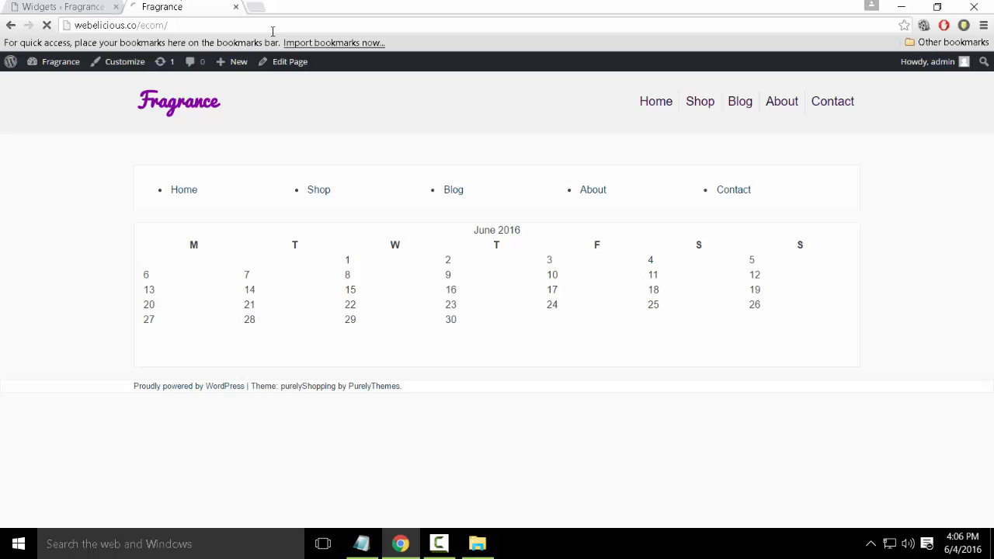
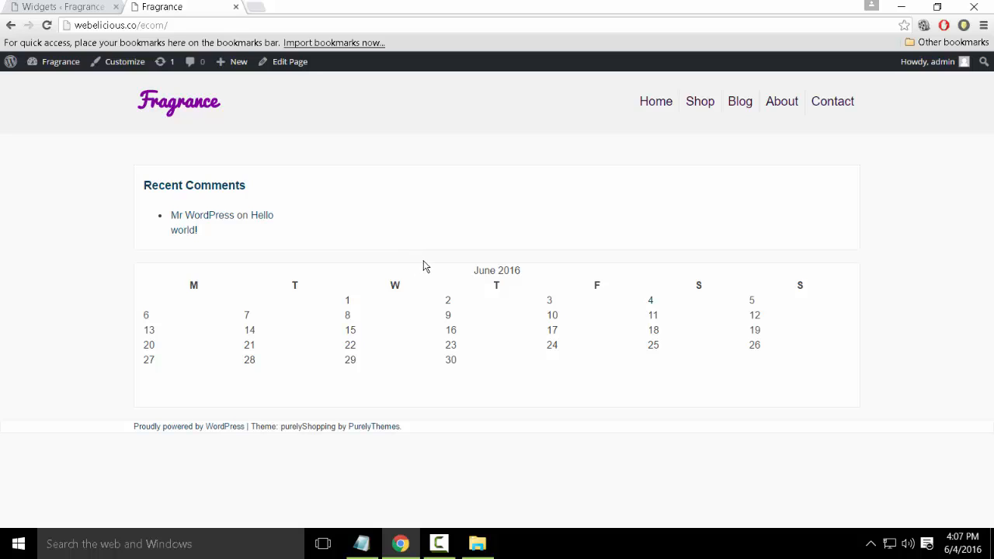
Close the live site tab and remove the Recent Comments widget from the Products Widget before content area
{"action": "left_click", "coordinate": [236, 7]}
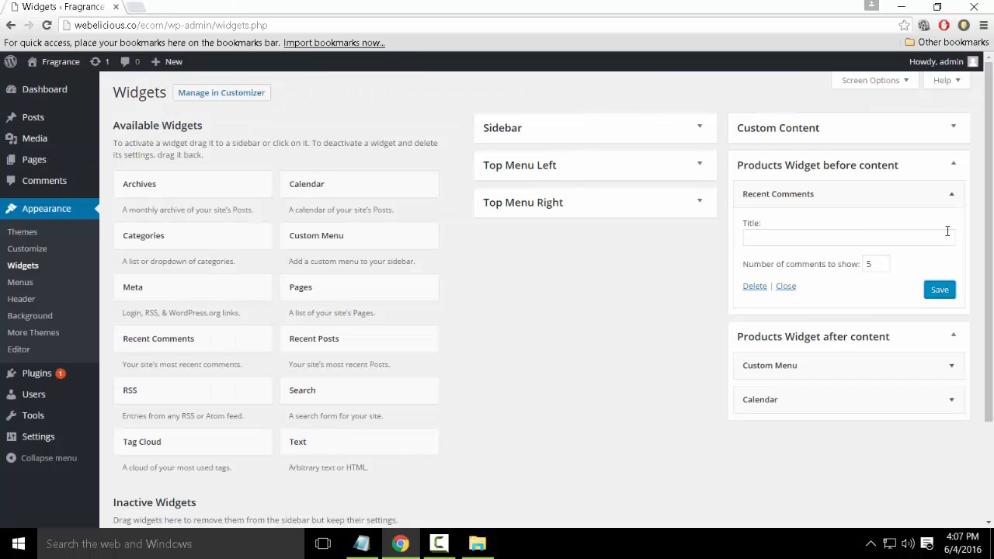
{"action": "left_click_drag", "start_coordinate": [950, 197], "coordinate": [376, 303]}
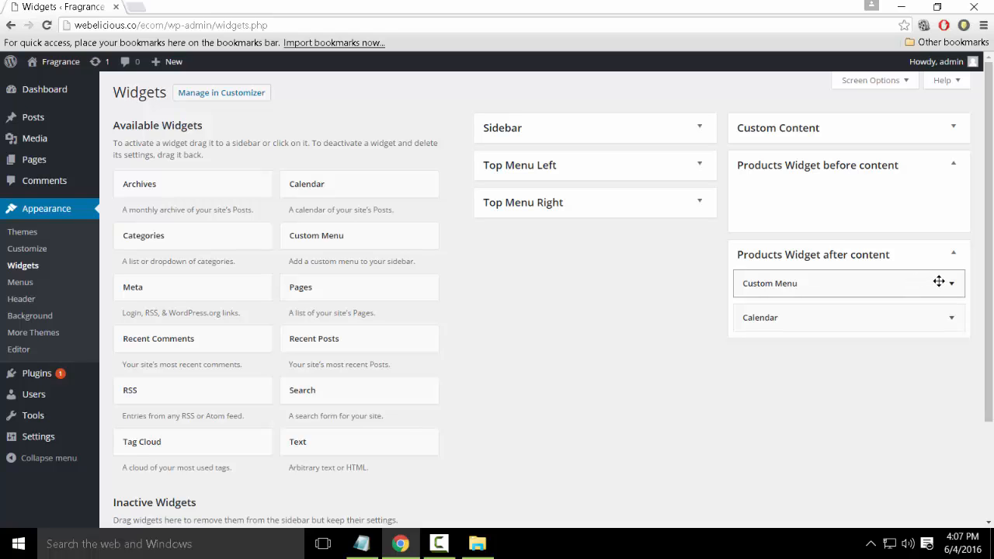
Add a Pages widget between Custom Menu and Calendar in Products Widget after content, and collapse its settings
{"action": "scroll", "coordinate": [935, 280], "scroll_direction": "down", "scroll_amount": 3}
{"action": "scroll", "coordinate": [739, 282], "scroll_direction": "up", "scroll_amount": 2}
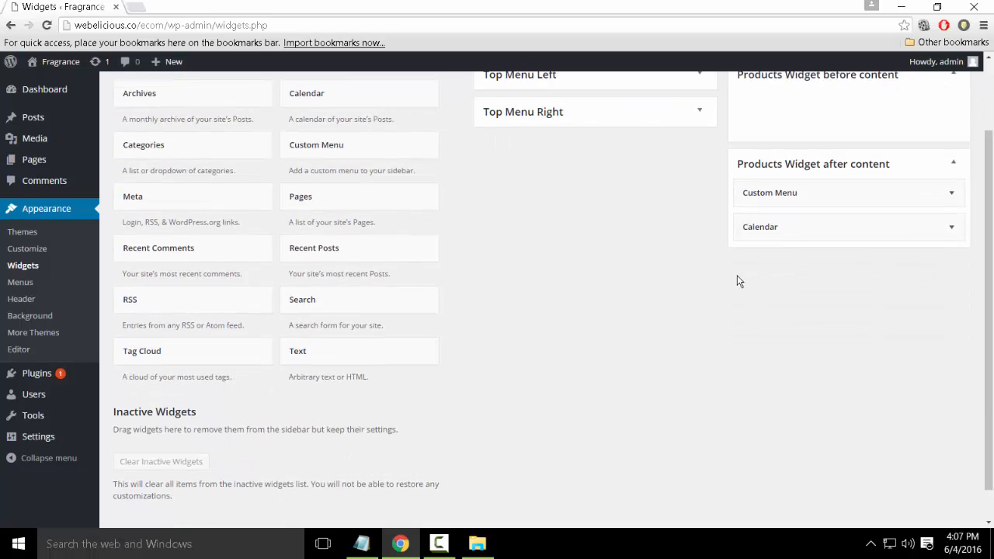
{"action": "left_click_drag", "start_coordinate": [330, 228], "coordinate": [835, 247]}
{"action": "left_click", "coordinate": [955, 257]}
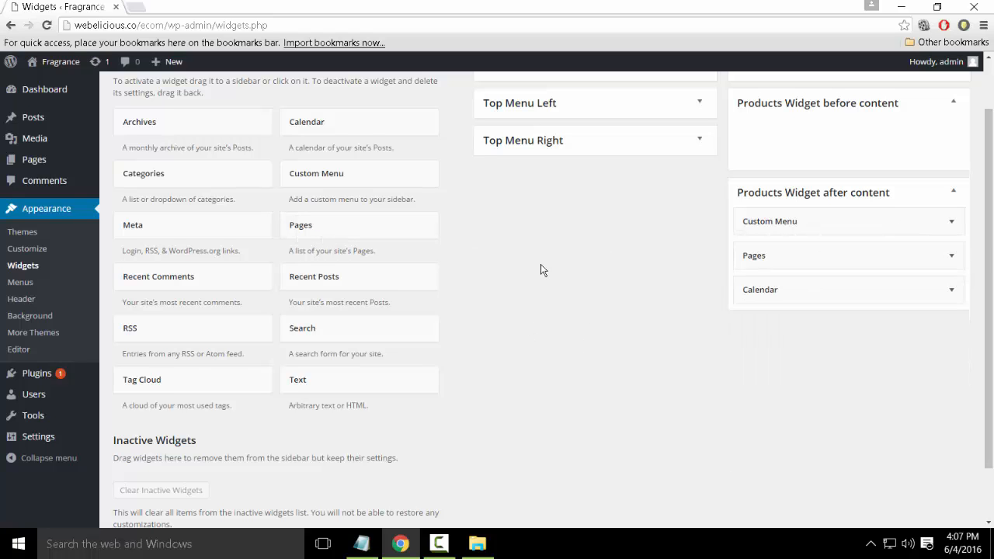
Add a Recent Comments widget showing 5 comments between Custom Menu and Pages in Products Widget after content
{"action": "scroll", "coordinate": [435, 244], "scroll_direction": "up", "scroll_amount": 2}
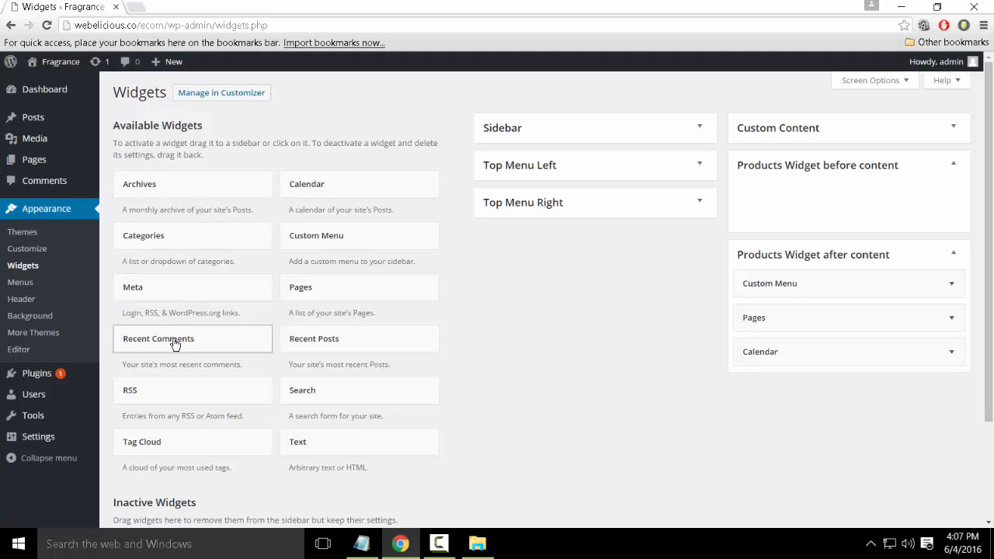
{"action": "left_click_drag", "start_coordinate": [173, 342], "coordinate": [832, 311]}
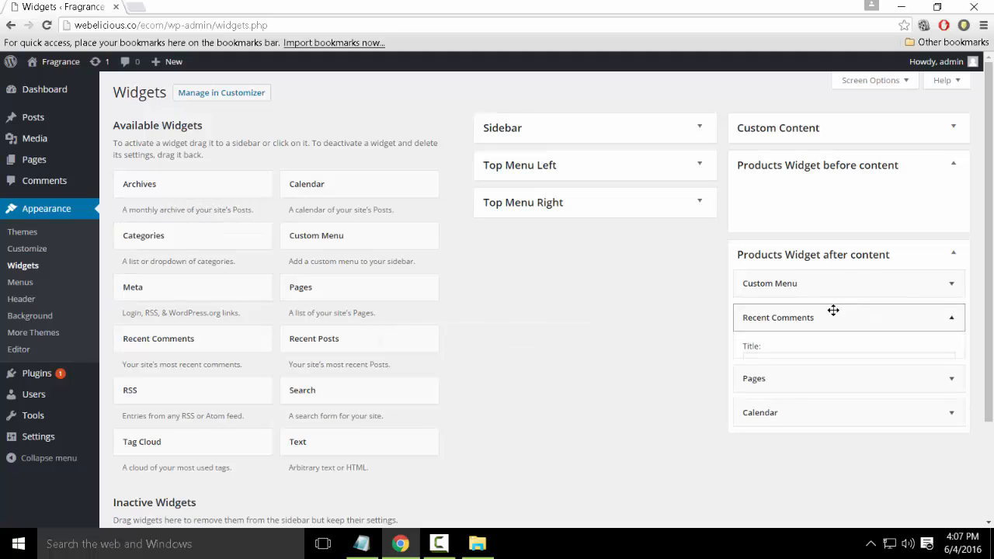
{"action": "left_click", "coordinate": [951, 317]}
{"action": "left_click", "coordinate": [956, 322]}
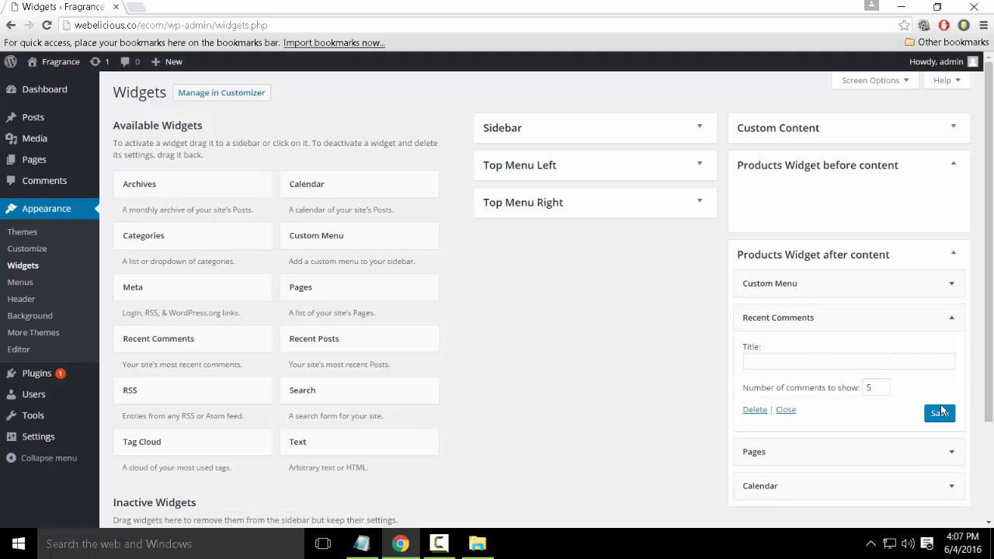
Save the Custom Menu, Pages and Calendar widgets in Products Widget after content, and collapse all open widget settings
{"action": "left_click", "coordinate": [952, 284]}
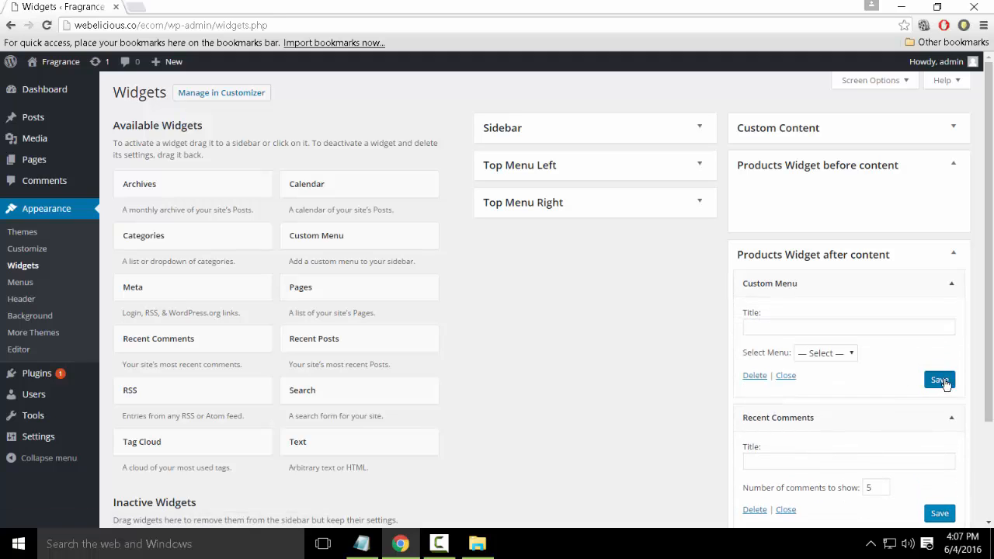
{"action": "left_click", "coordinate": [942, 379]}
{"action": "left_click", "coordinate": [952, 285]}
{"action": "left_click", "coordinate": [953, 321]}
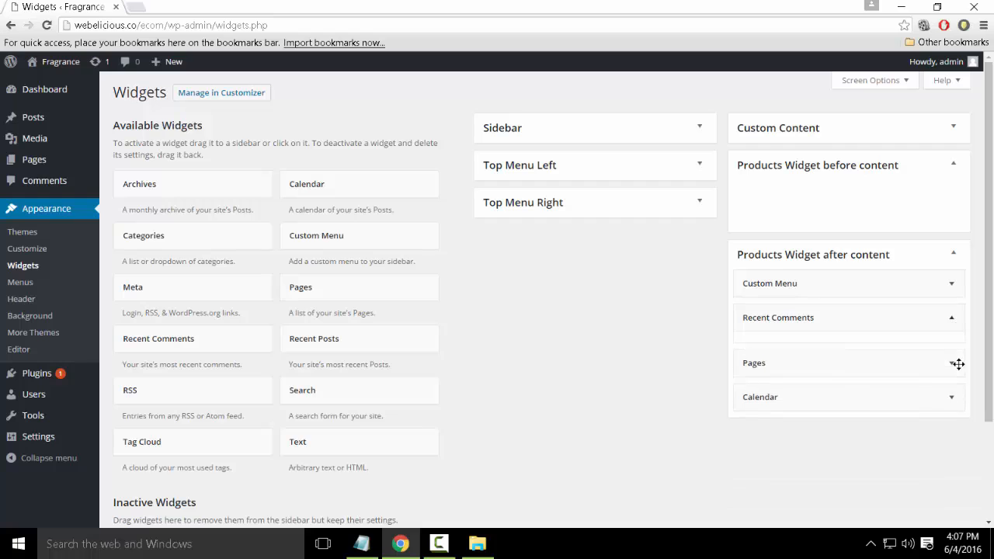
{"action": "left_click", "coordinate": [952, 352]}
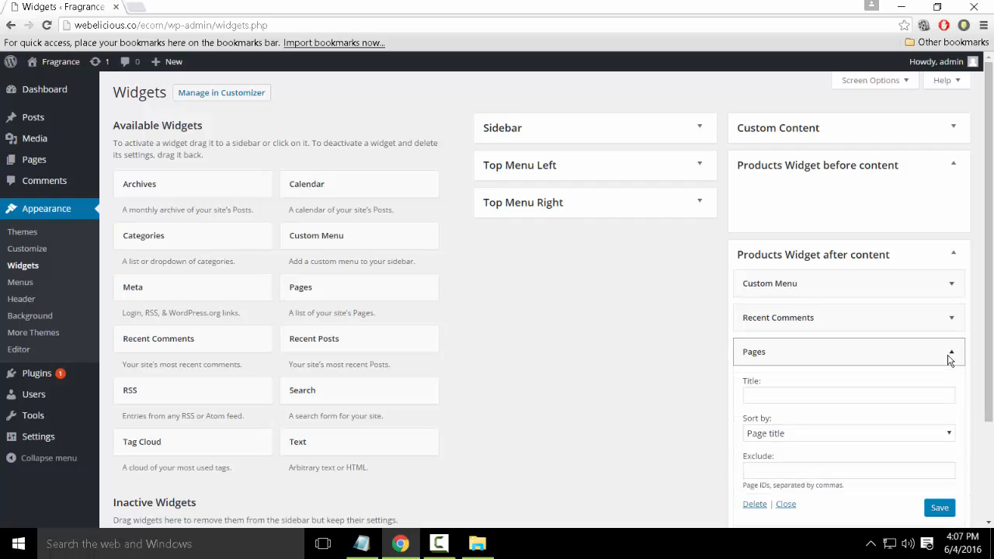
{"action": "left_click", "coordinate": [940, 507]}
{"action": "scroll", "coordinate": [955, 428], "scroll_direction": "down", "scroll_amount": 3}
{"action": "left_click", "coordinate": [952, 234]}
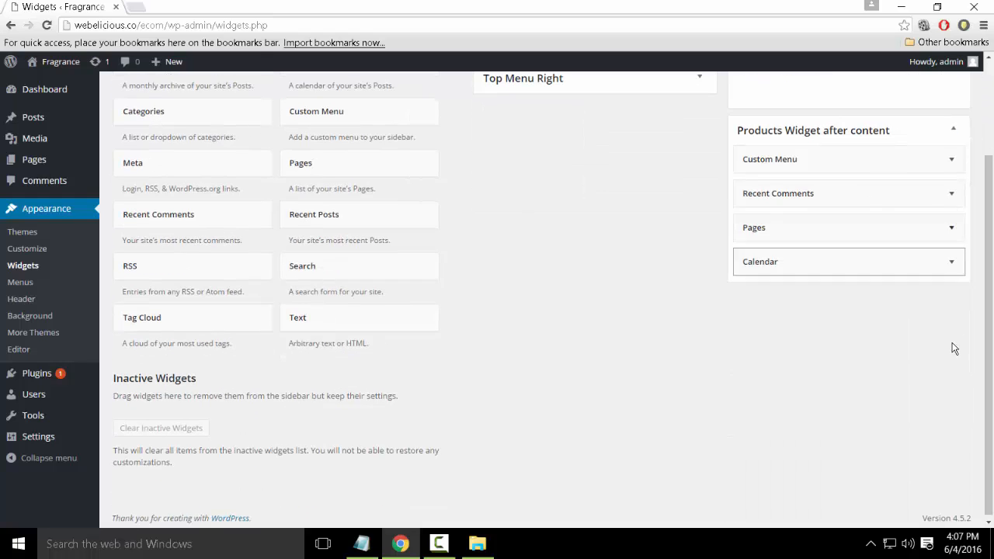
{"action": "left_click", "coordinate": [952, 261]}
{"action": "left_click", "coordinate": [939, 331]}
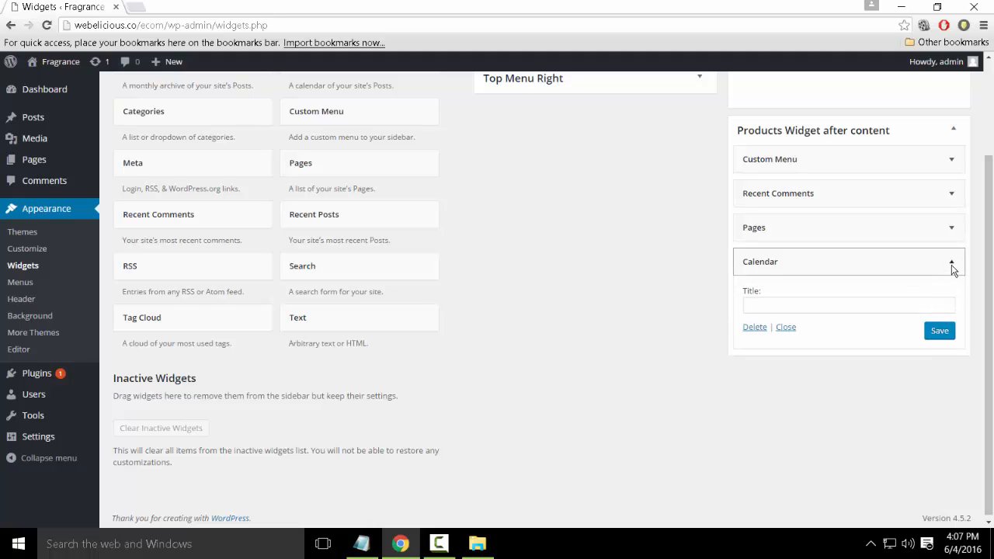
{"action": "left_click", "coordinate": [952, 262]}
Open the live Fragrance site in a new tab and examine how the widgets appear on the Home page
{"action": "mouse_move", "coordinate": [62, 62]}
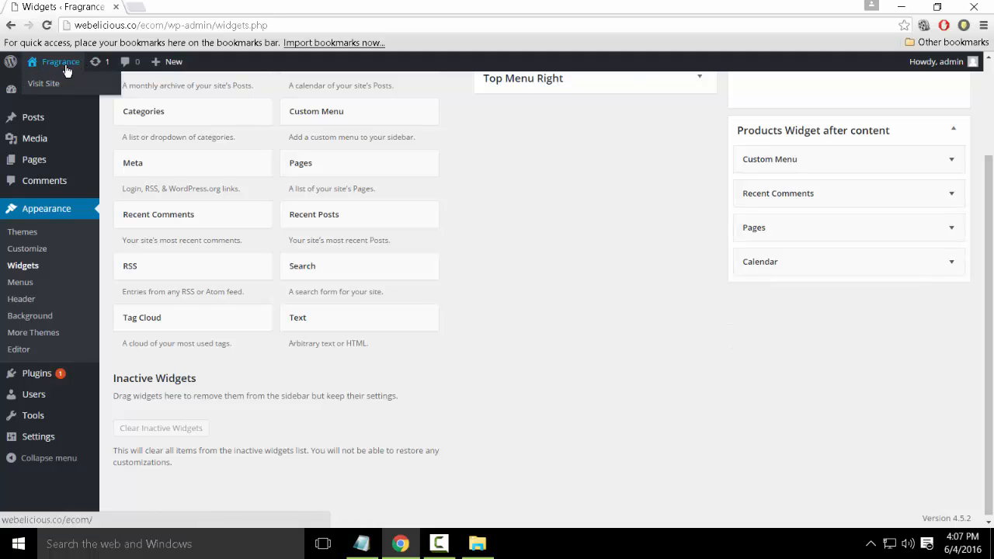
{"action": "middle_click", "coordinate": [64, 82]}
{"action": "left_click", "coordinate": [172, 6]}
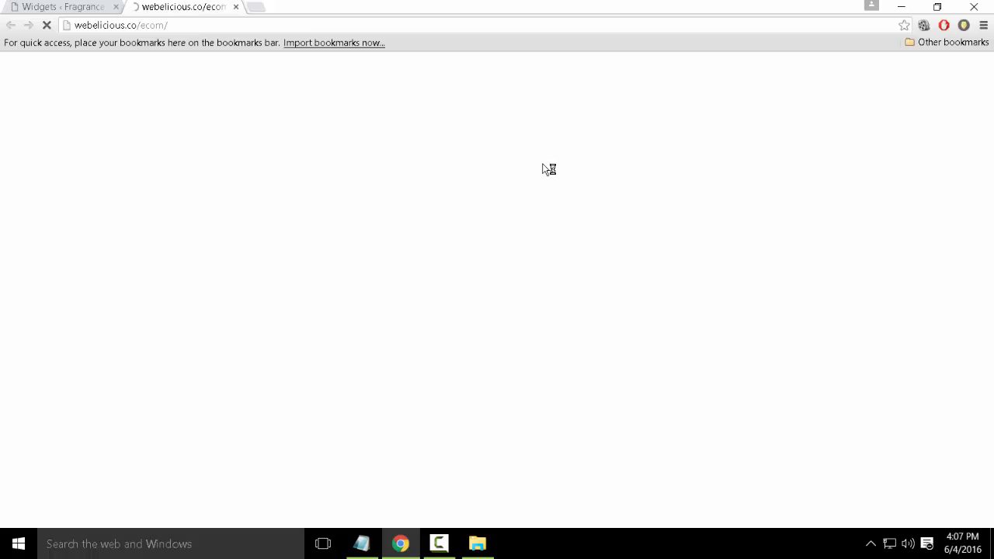
{"action": "scroll", "coordinate": [549, 176], "scroll_direction": "down", "scroll_amount": 1}
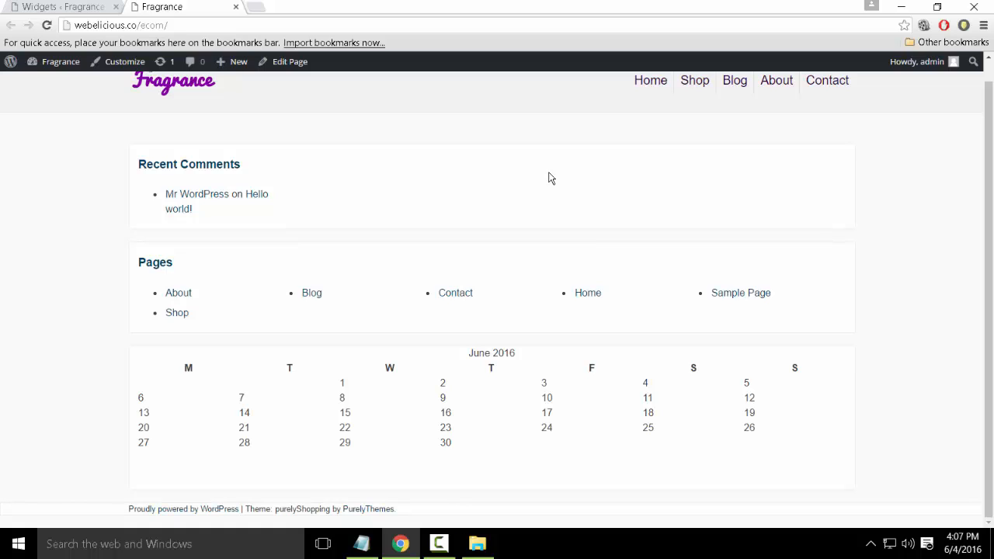
{"action": "scroll", "coordinate": [384, 241], "scroll_direction": "up", "scroll_amount": 1}
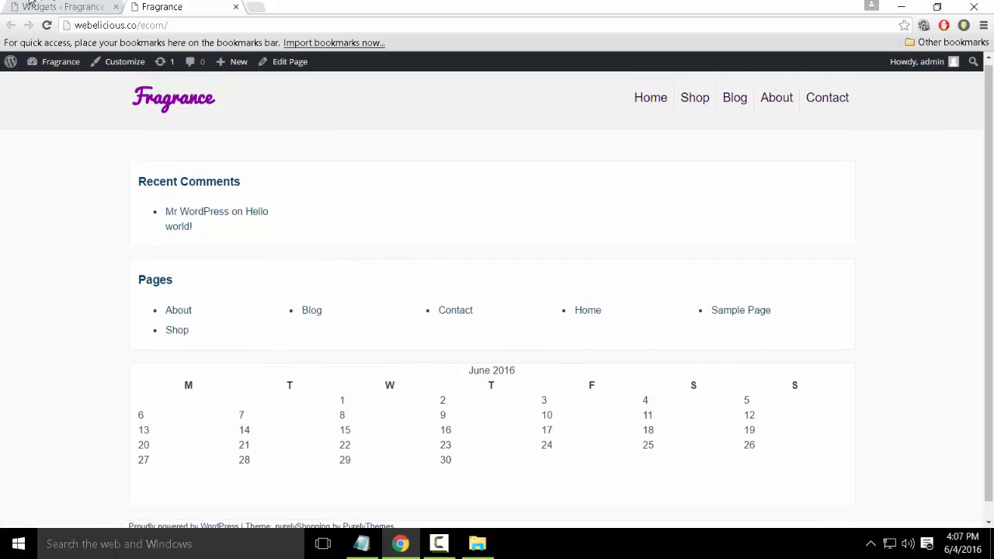
Return to the widget settings, remove Custom Menu, Recent Comments and Pages from Products Widget after content, and collapse that area
{"action": "key", "text": "ctrl+Tab"}
{"action": "scroll", "coordinate": [865, 342], "scroll_direction": "up", "scroll_amount": 1}
{"action": "scroll", "coordinate": [865, 343], "scroll_direction": "up", "scroll_amount": 1}
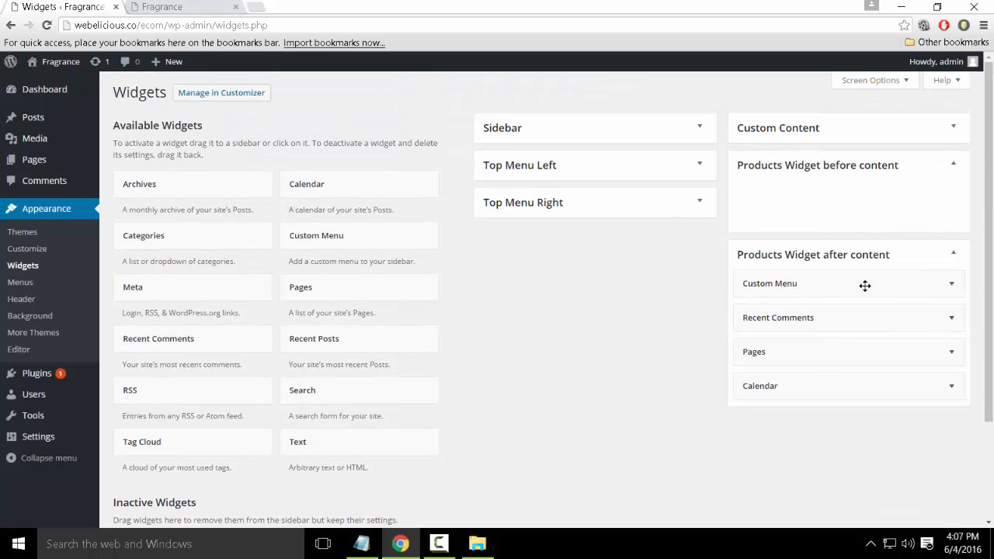
{"action": "left_click_drag", "start_coordinate": [855, 292], "coordinate": [277, 302]}
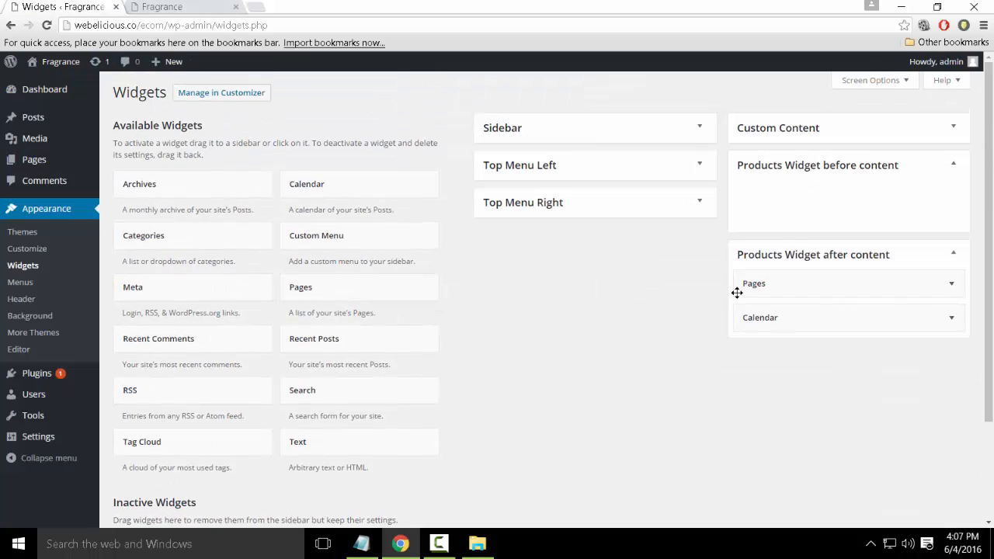
{"action": "left_click_drag", "start_coordinate": [737, 291], "coordinate": [373, 271]}
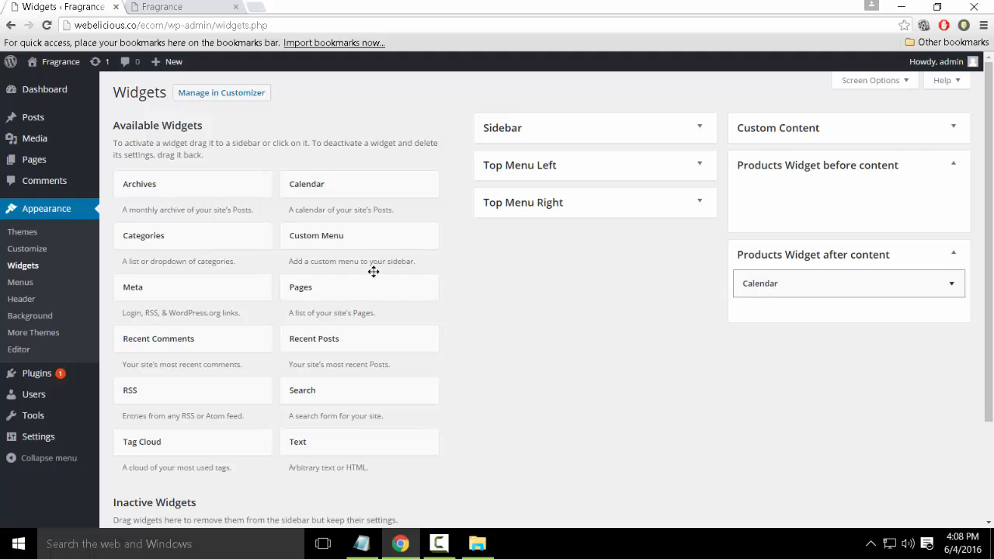
{"action": "left_click", "coordinate": [956, 256]}
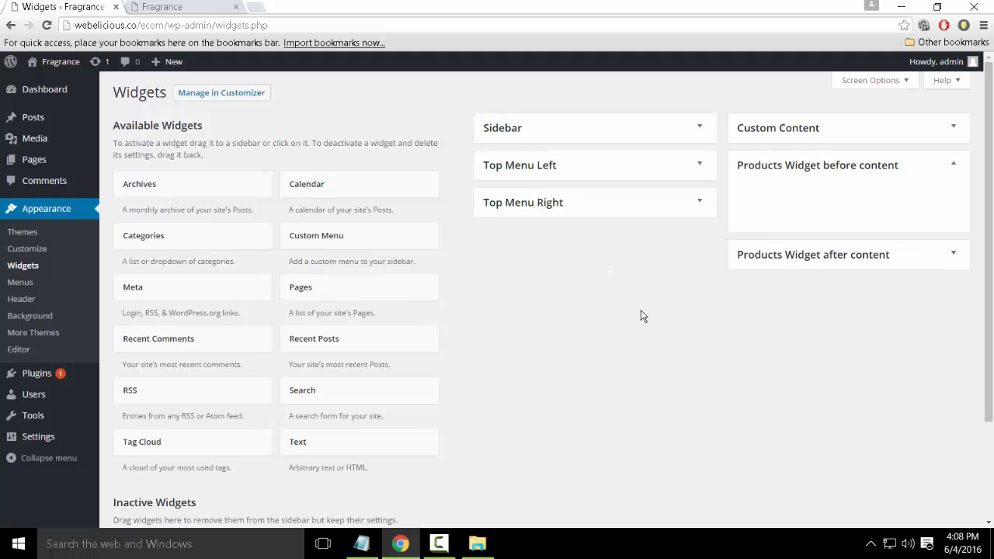
Open the Home page for editing from the list of all pages
{"action": "scroll", "coordinate": [537, 298], "scroll_direction": "down", "scroll_amount": 3}
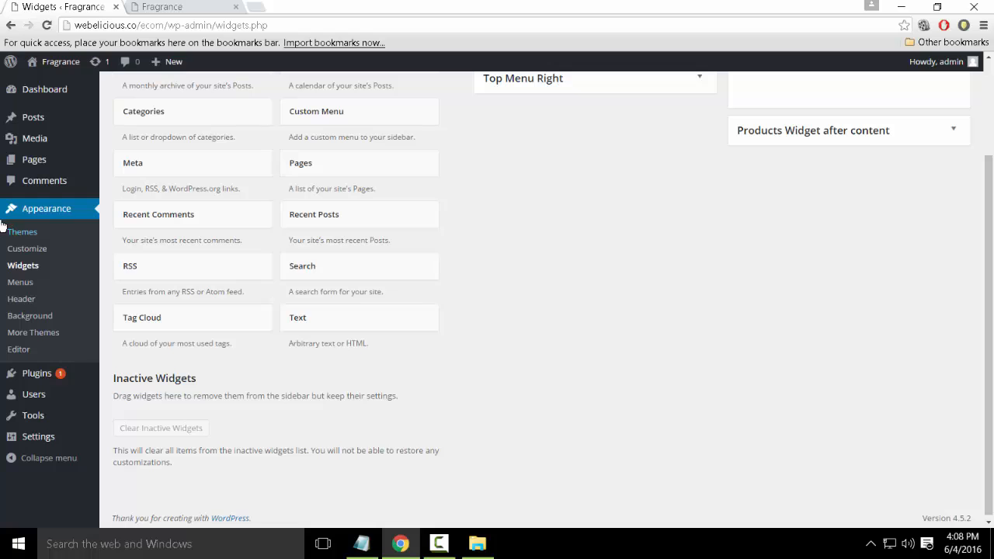
{"action": "mouse_move", "coordinate": [42, 123]}
{"action": "mouse_move", "coordinate": [39, 162]}
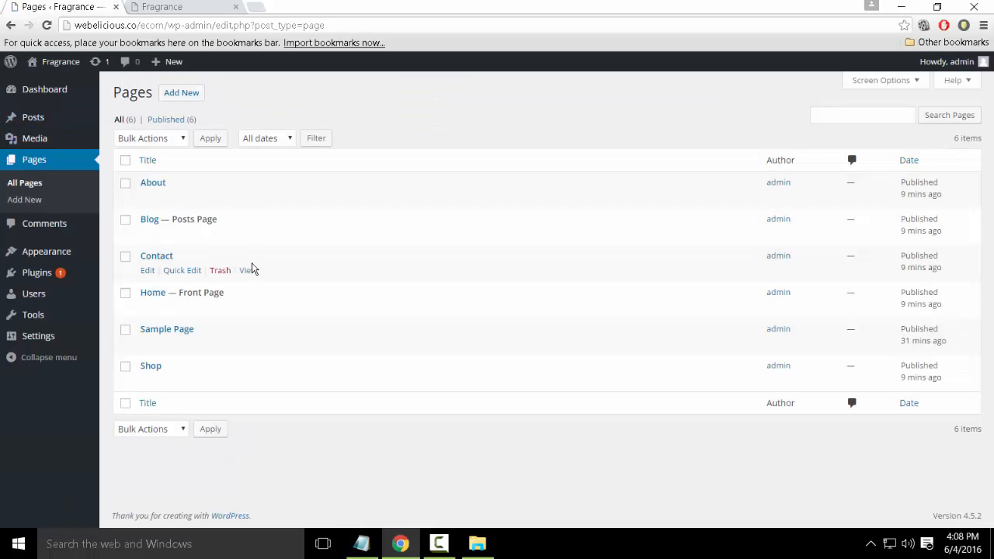
{"action": "left_click", "coordinate": [152, 299]}
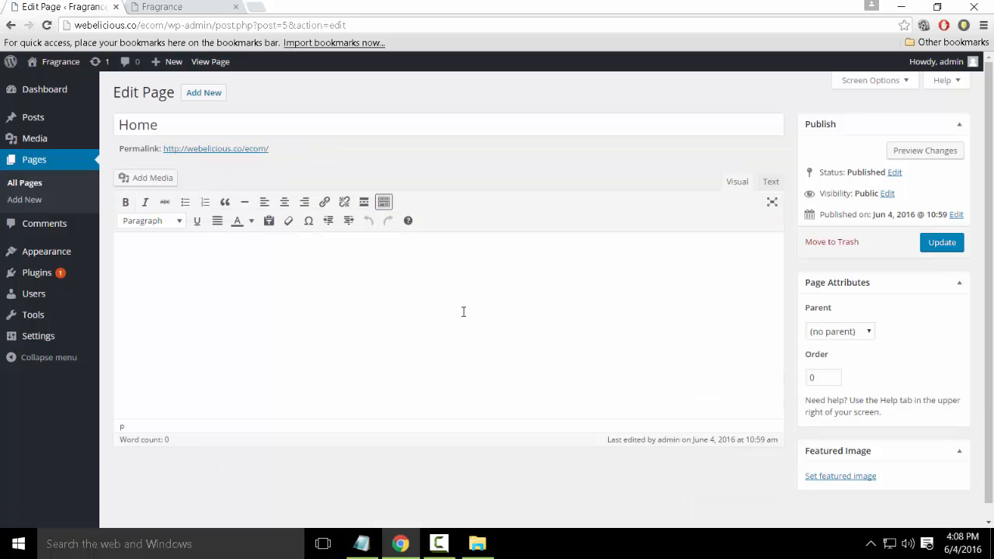
{"action": "scroll", "coordinate": [463, 311], "scroll_direction": "down", "scroll_amount": 1}
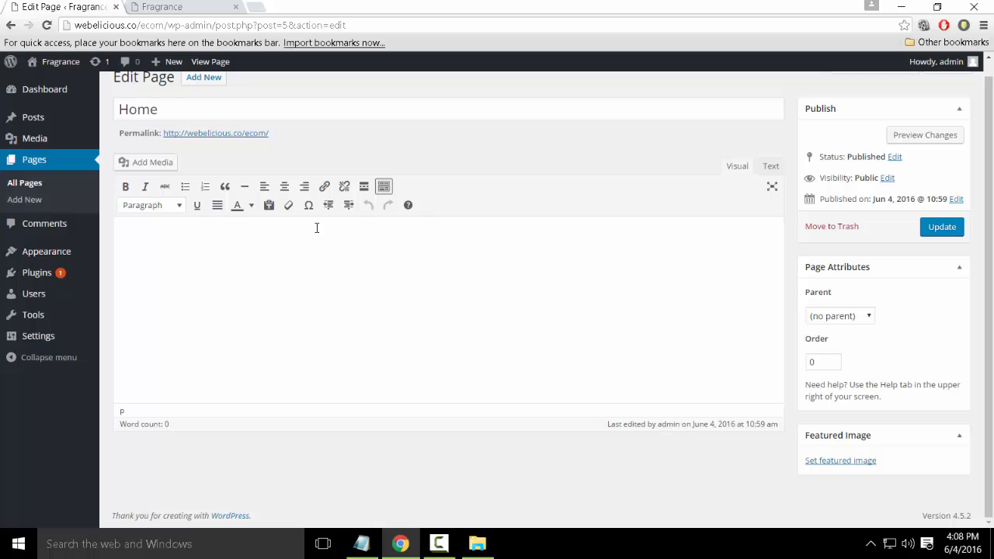
{"action": "scroll", "coordinate": [288, 272], "scroll_direction": "up", "scroll_amount": 1}
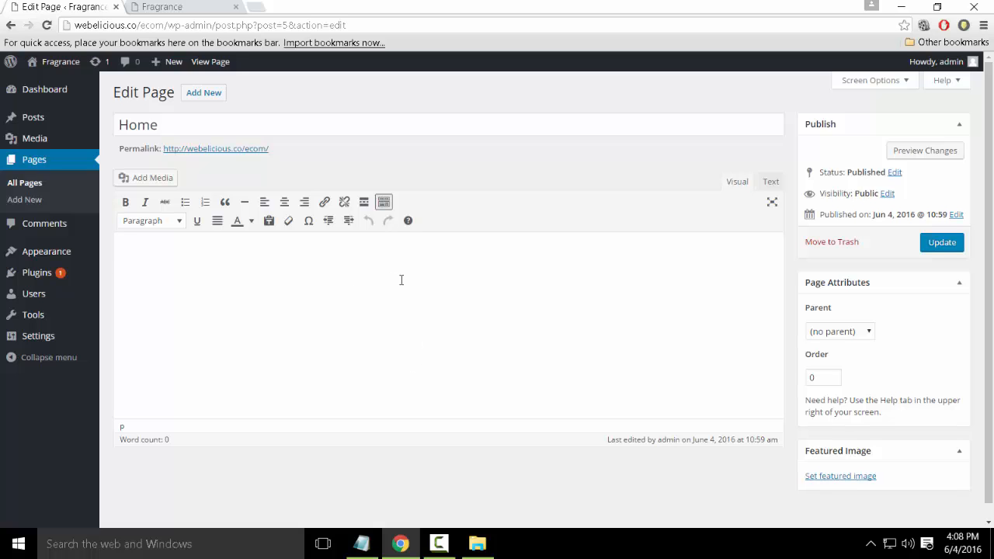
{"action": "scroll", "coordinate": [733, 341], "scroll_direction": "down", "scroll_amount": 1}
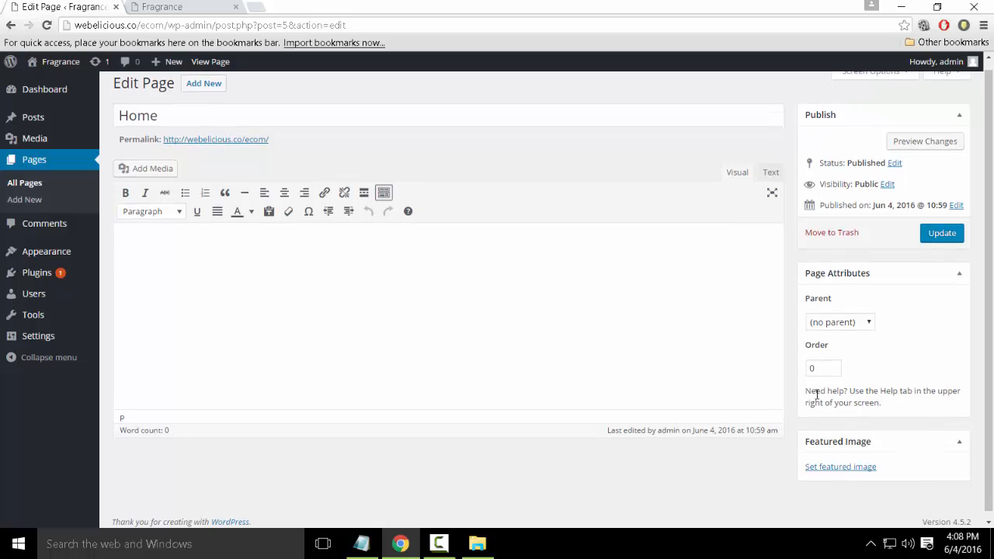
Upload all images from the Desktop images/banner folder to the media library while choosing the Home page's featured image
{"action": "left_click", "coordinate": [846, 466]}
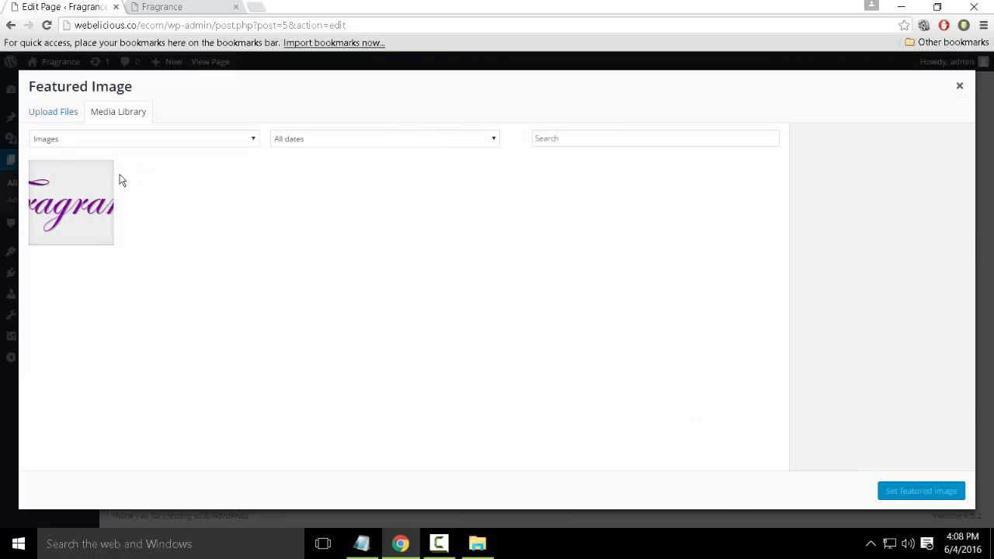
{"action": "left_click", "coordinate": [54, 114]}
{"action": "left_click", "coordinate": [467, 286]}
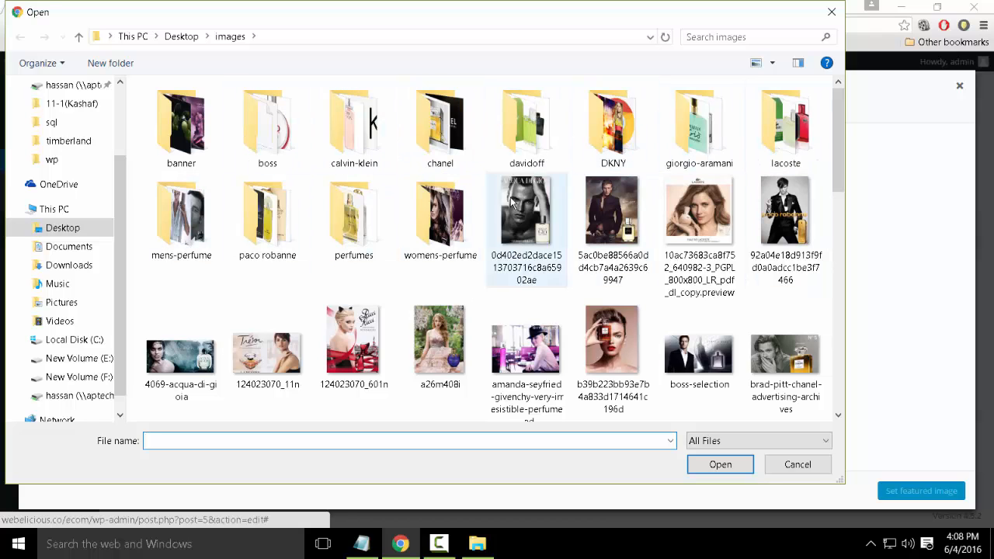
{"action": "scroll", "coordinate": [513, 249], "scroll_direction": "down", "scroll_amount": 2}
{"action": "scroll", "coordinate": [485, 269], "scroll_direction": "up", "scroll_amount": 2}
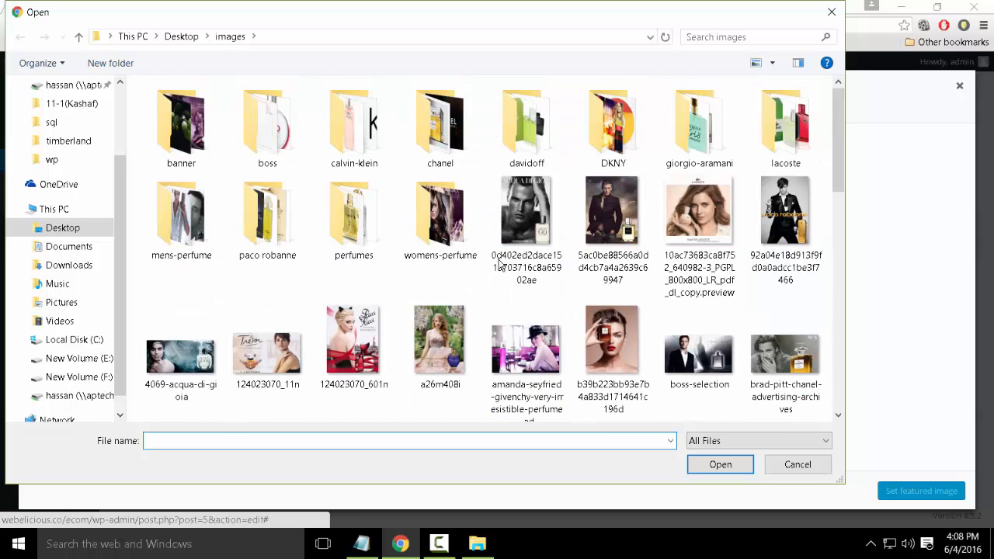
{"action": "left_click", "coordinate": [536, 225]}
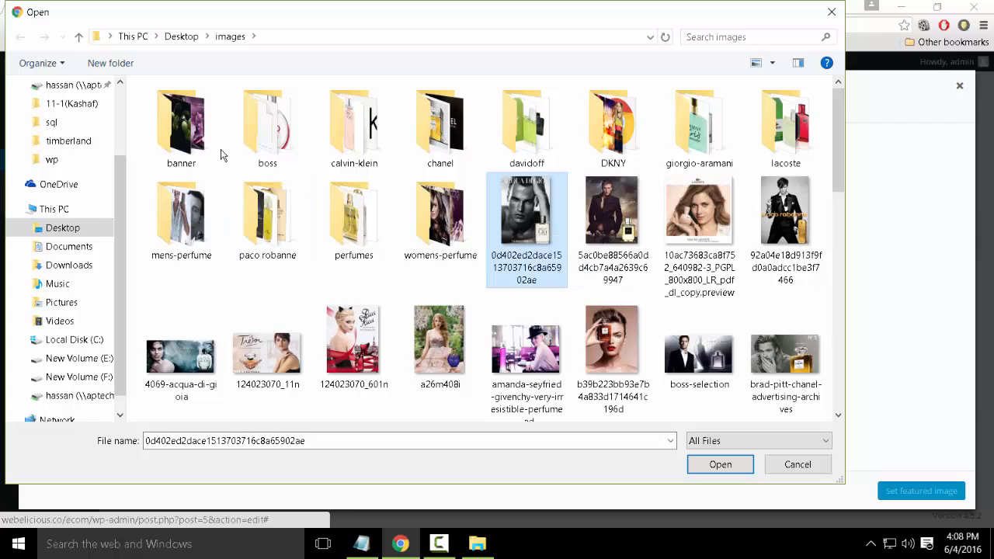
{"action": "double_click", "coordinate": [203, 134]}
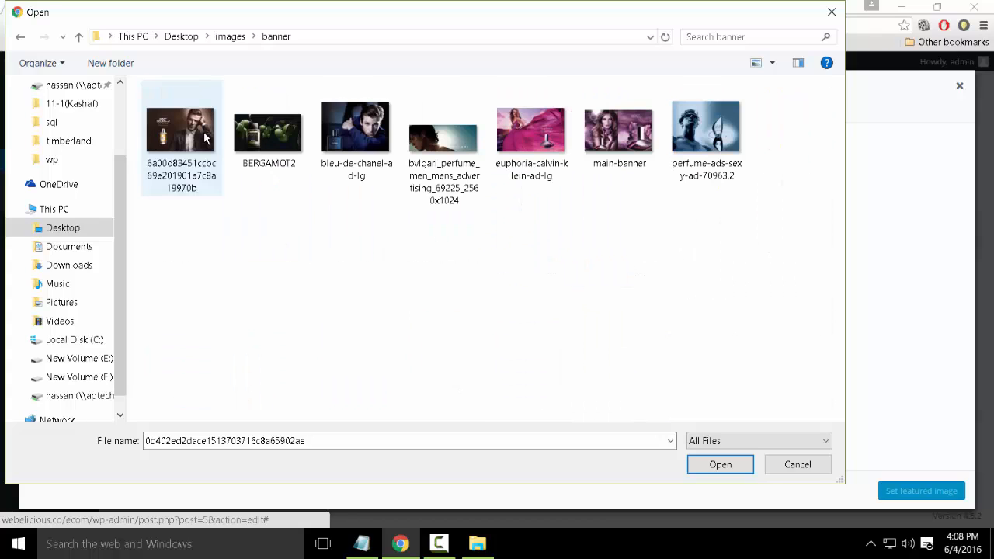
{"action": "left_click_drag", "start_coordinate": [762, 225], "coordinate": [139, 87]}
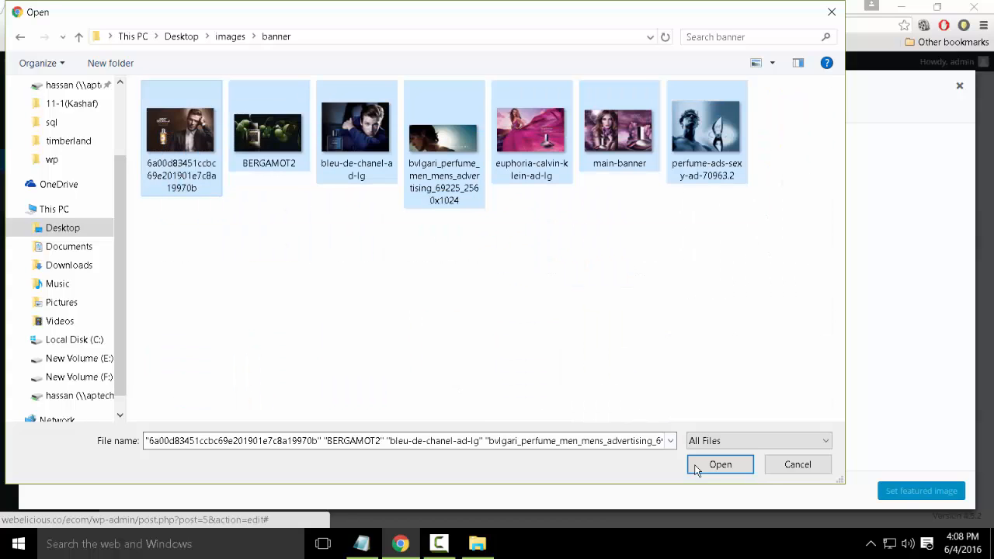
{"action": "left_click", "coordinate": [718, 466]}
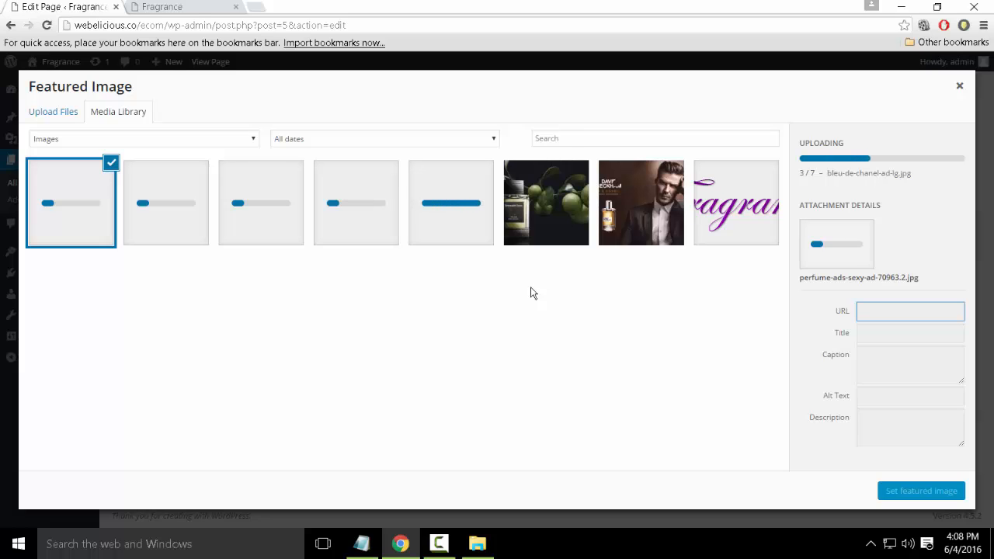
Switch to Photoshop and open the Fragrance logo image, logo.png, from the Desktop images folder
{"action": "key", "text": "super"}
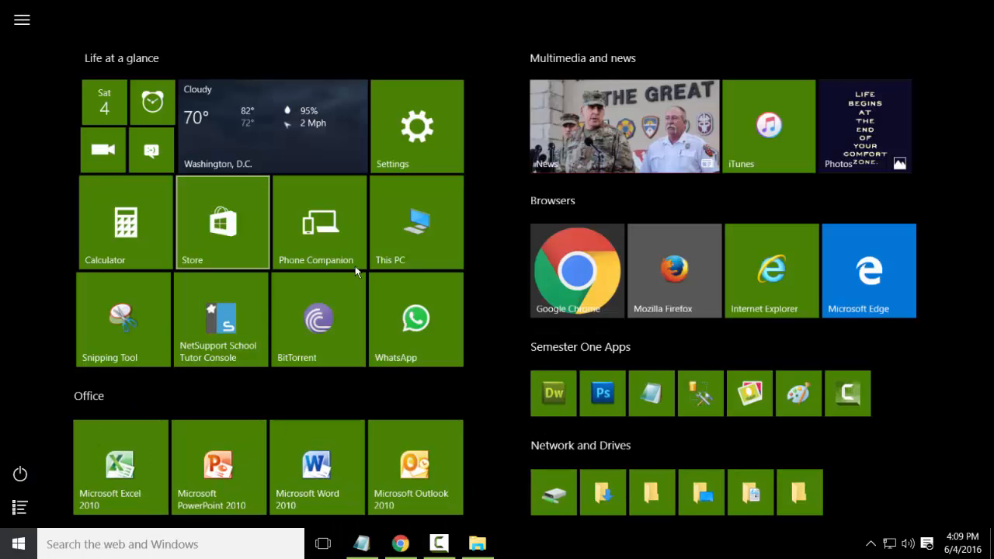
{"action": "left_click", "coordinate": [599, 380]}
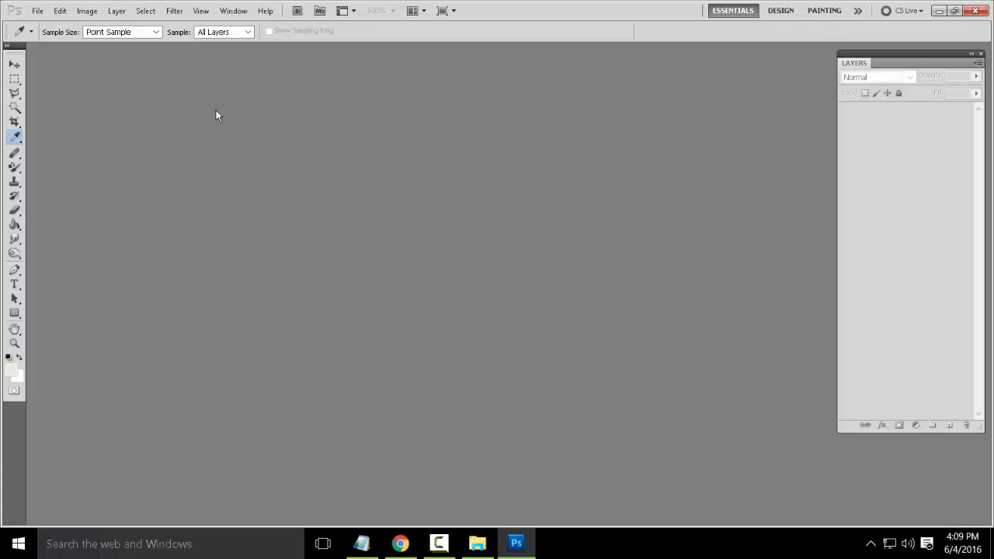
{"action": "key", "text": "ctrl+o"}
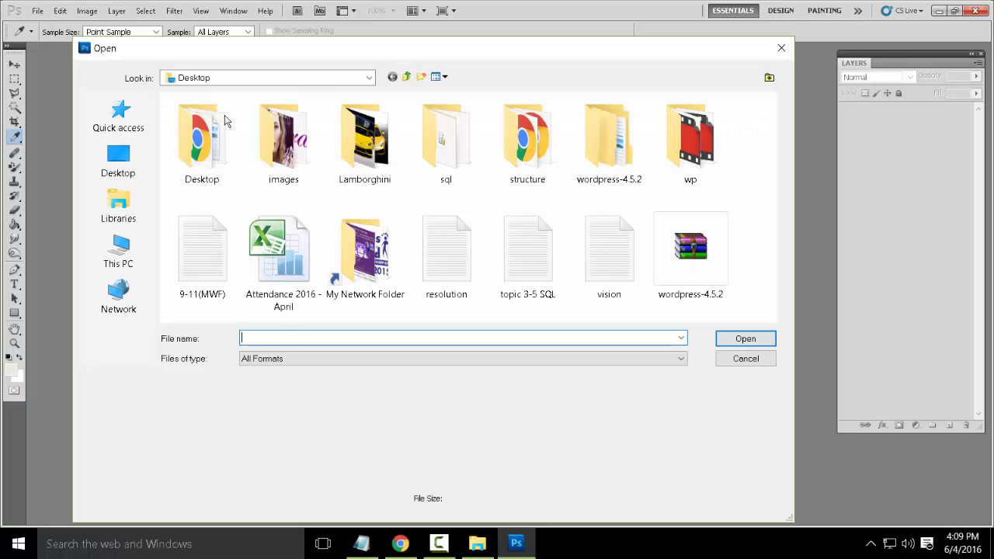
{"action": "double_click", "coordinate": [282, 138]}
{"action": "scroll", "coordinate": [504, 287], "scroll_direction": "down", "scroll_amount": 8}
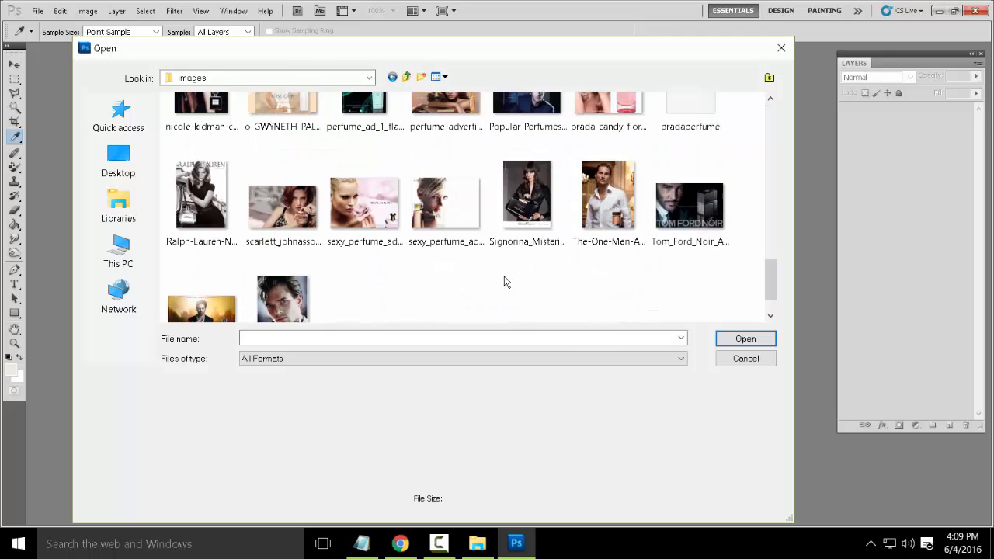
{"action": "scroll", "coordinate": [509, 277], "scroll_direction": "up", "scroll_amount": 8}
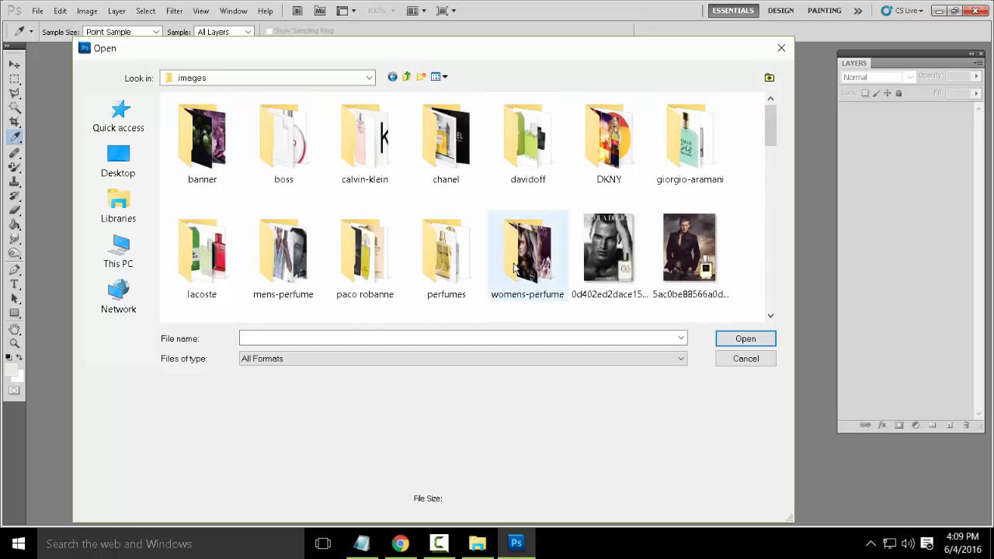
{"action": "scroll", "coordinate": [514, 272], "scroll_direction": "down", "scroll_amount": 6}
{"action": "scroll", "coordinate": [515, 272], "scroll_direction": "down", "scroll_amount": 1}
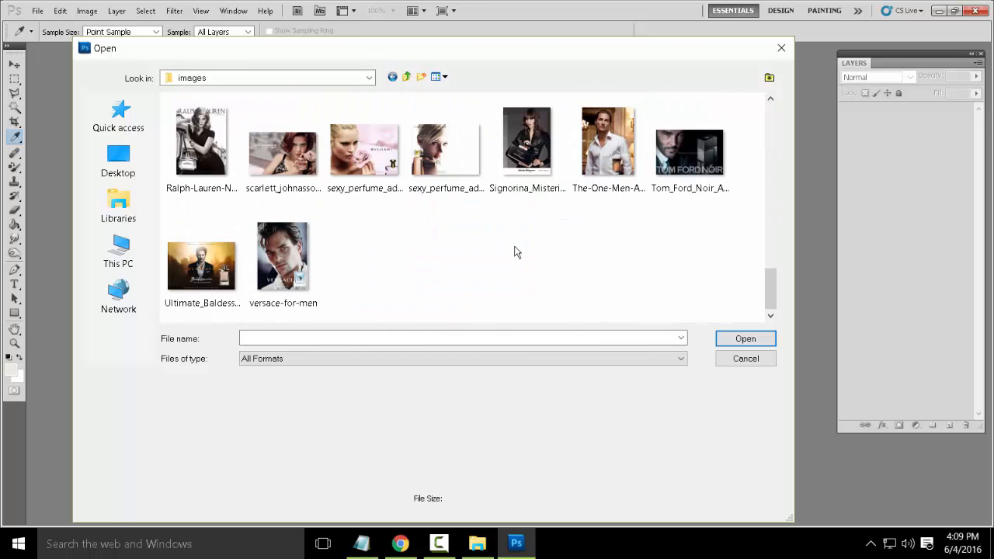
{"action": "left_click", "coordinate": [474, 186]}
{"action": "scroll", "coordinate": [473, 180], "scroll_direction": "up", "scroll_amount": 1}
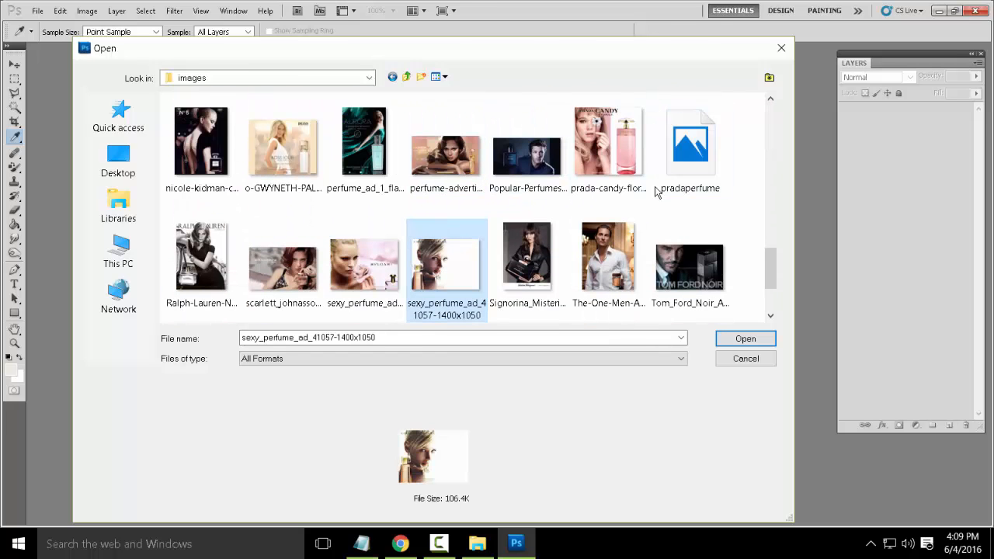
{"action": "scroll", "coordinate": [660, 198], "scroll_direction": "down", "scroll_amount": 1}
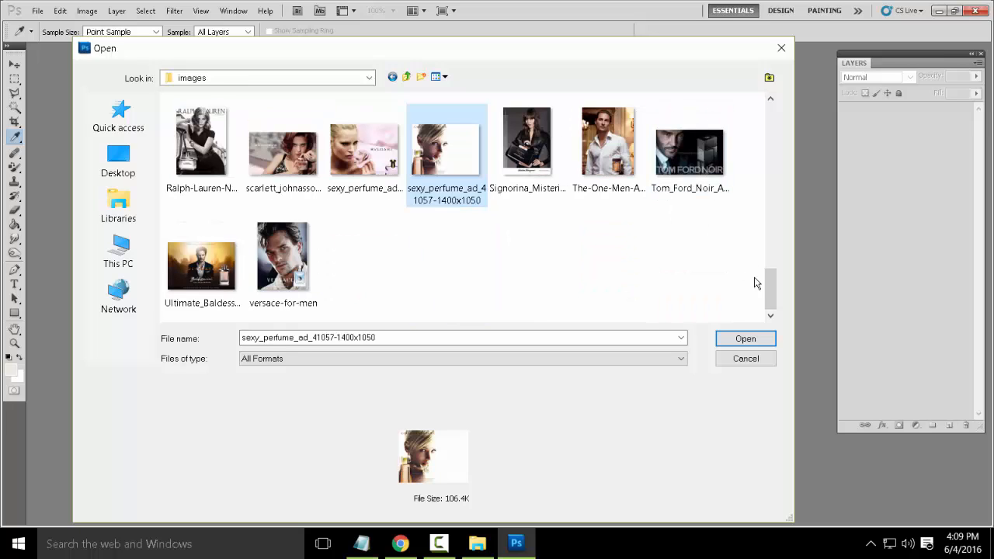
{"action": "scroll", "coordinate": [757, 283], "scroll_direction": "up", "scroll_amount": 4}
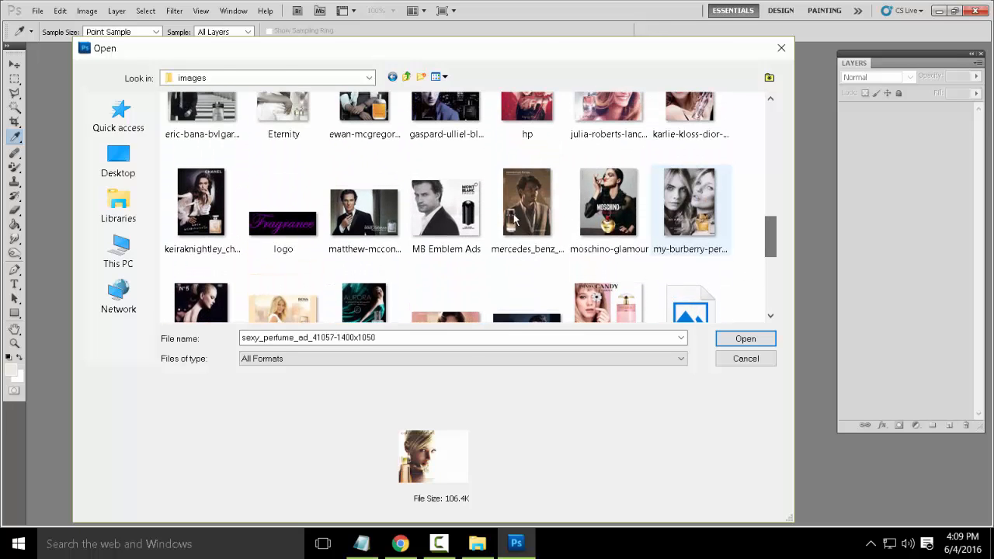
{"action": "double_click", "coordinate": [287, 204]}
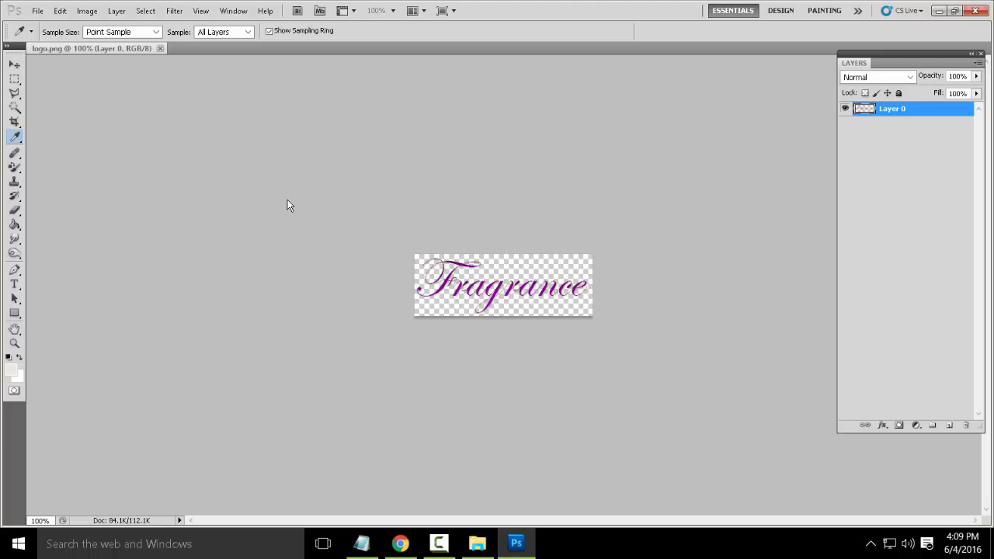
Try scaling the logo proportionally to a height of 60 pixels, and undo the resize
{"action": "key", "text": "ctrl+alt+i"}
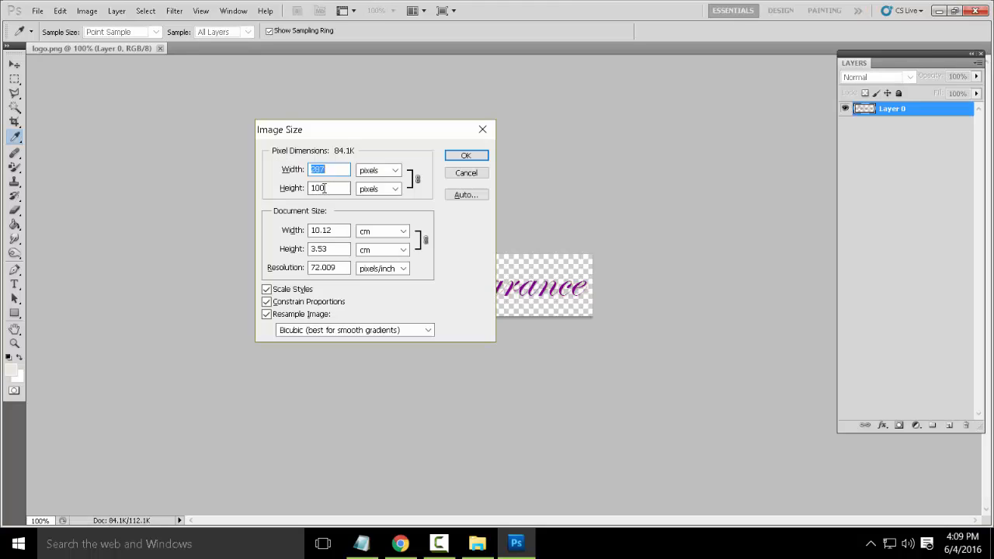
{"action": "key", "text": "Tab"}
{"action": "type", "text": "60"}
{"action": "key", "text": "Return"}
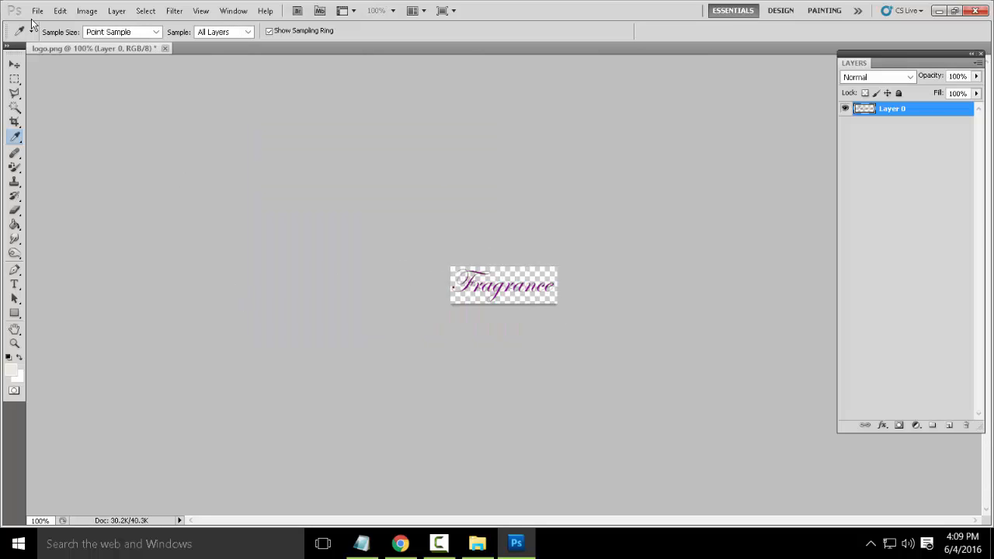
{"action": "key", "text": "ctrl+z"}
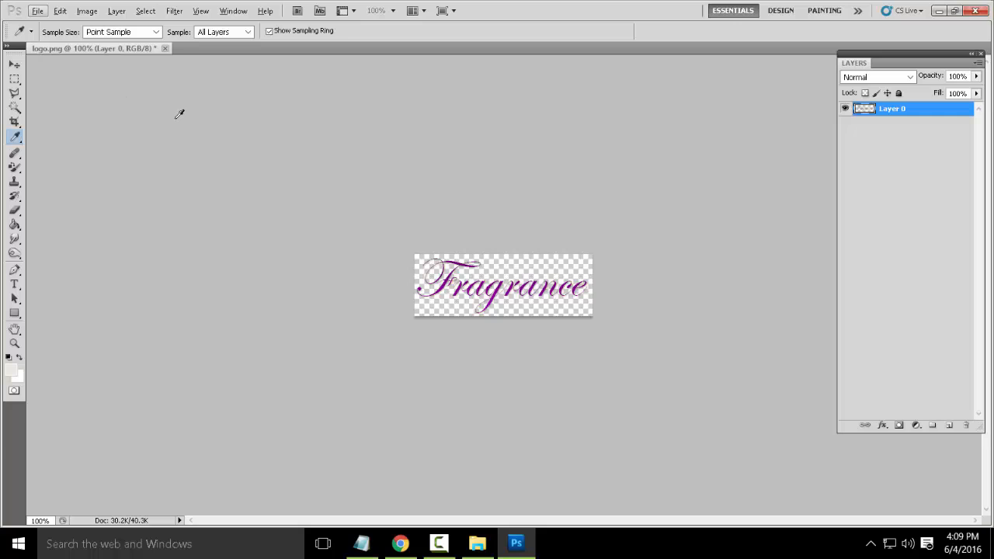
Resize the logo image proportionally to a height of 75 pixels
{"action": "key", "text": "ctrl+alt+i"}
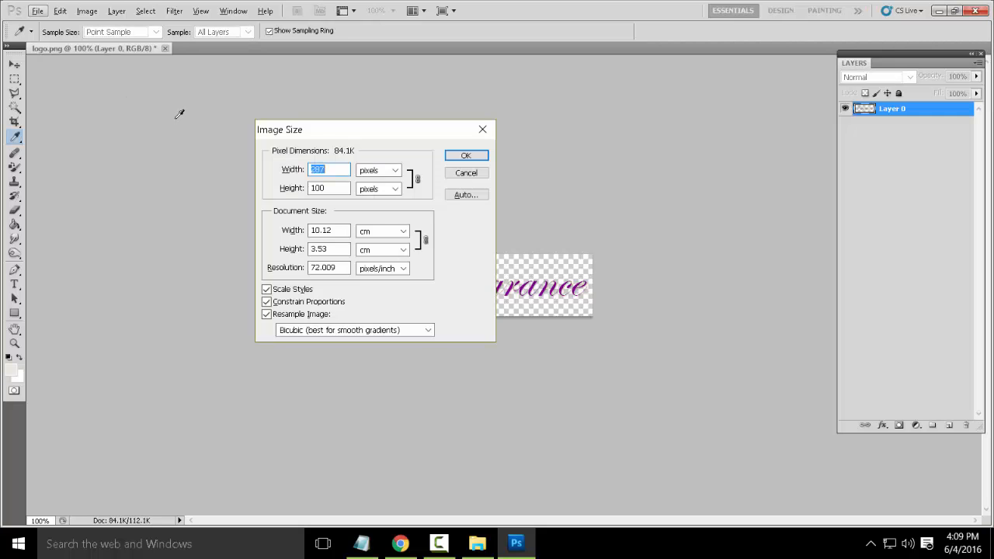
{"action": "key", "text": "Tab"}
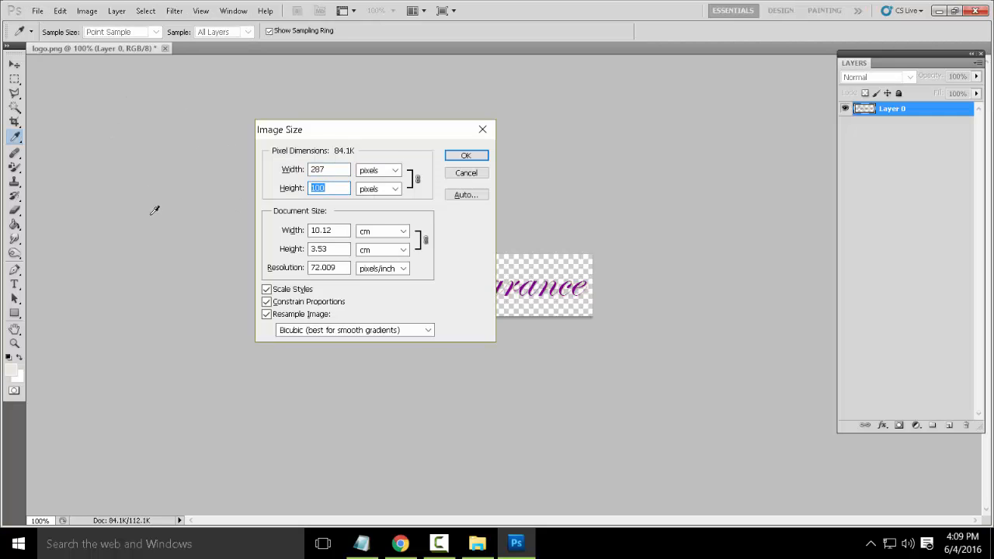
{"action": "type", "text": "75"}
{"action": "key", "text": "Return"}
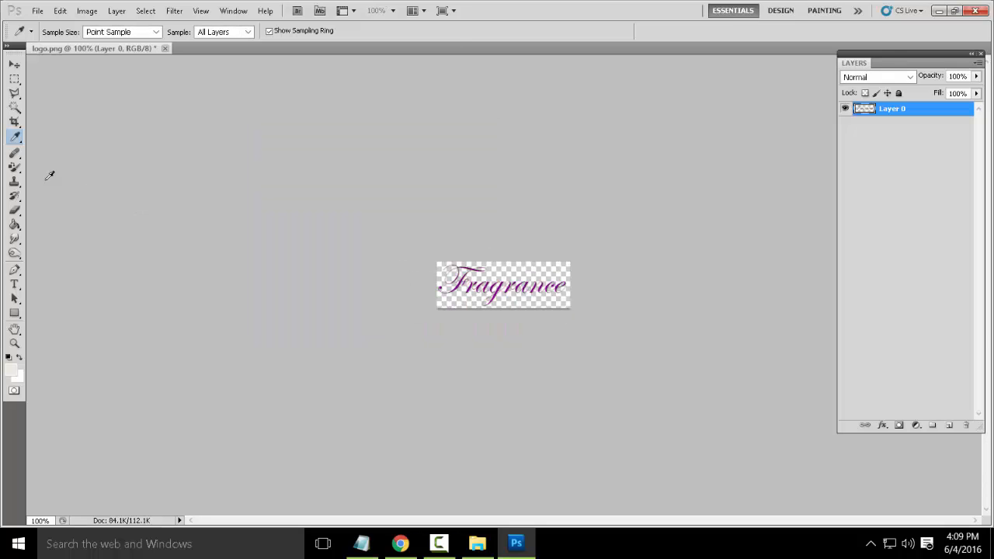
Save the resized logo as a PNG copy on the Desktop with _n added to its name, and close Photoshop without saving the original
{"action": "left_click", "coordinate": [37, 10]}
{"action": "left_click", "coordinate": [81, 247]}
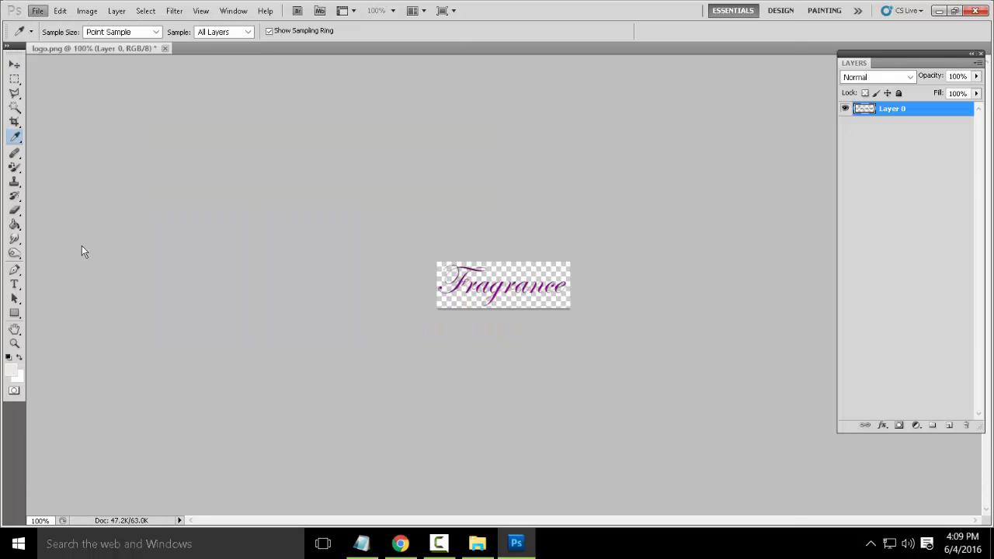
{"action": "left_click", "coordinate": [115, 157]}
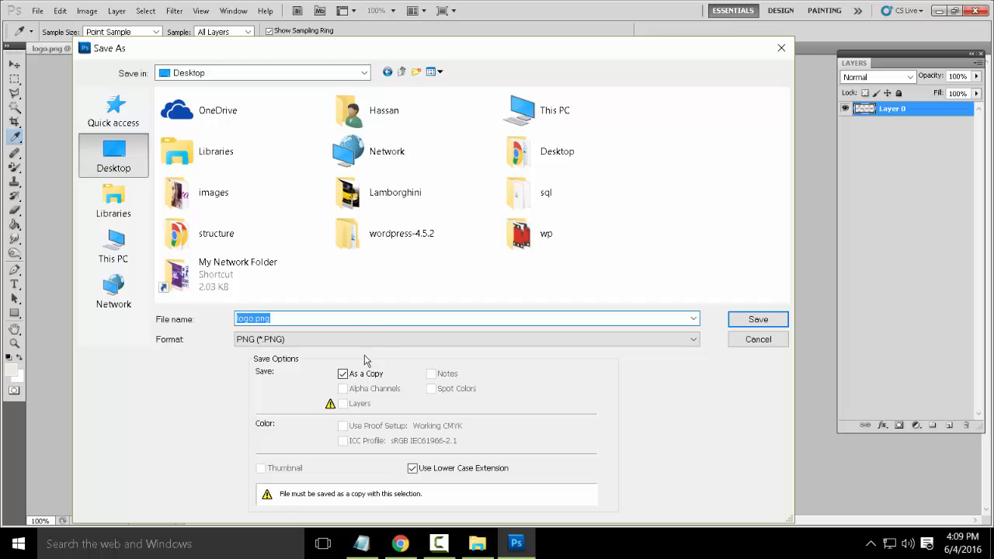
{"action": "key", "text": "Left"}
{"action": "type", "text": "_n"}
{"action": "left_click", "coordinate": [751, 320]}
{"action": "left_click", "coordinate": [528, 203]}
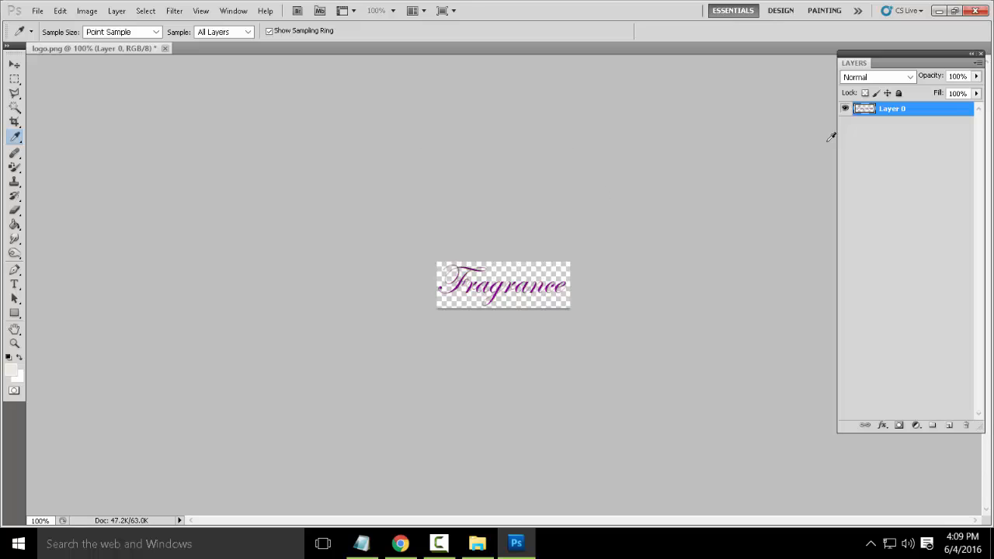
{"action": "left_click", "coordinate": [976, 10]}
{"action": "left_click", "coordinate": [501, 210]}
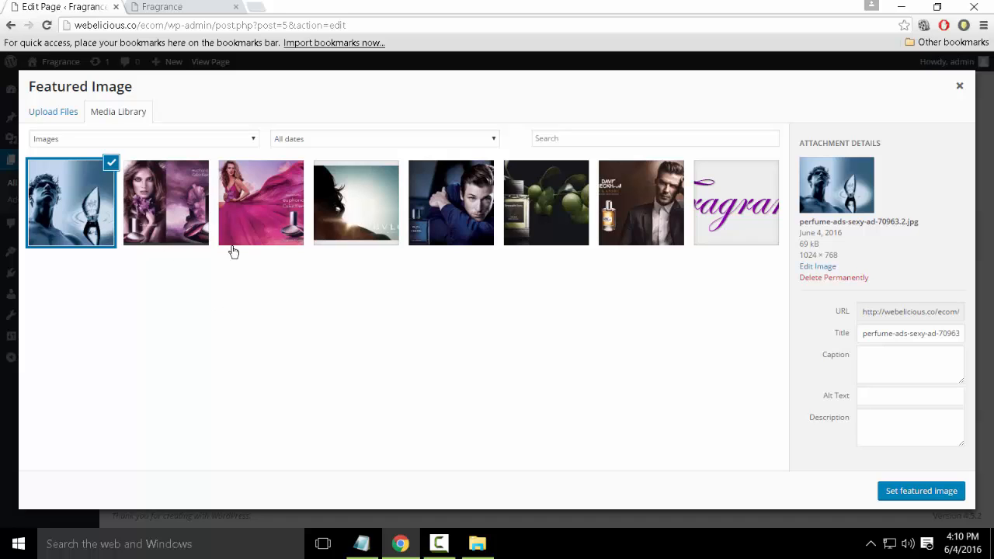
Set the uploaded main-banner.jpg as the featured image of the Home page
{"action": "left_click", "coordinate": [189, 208]}
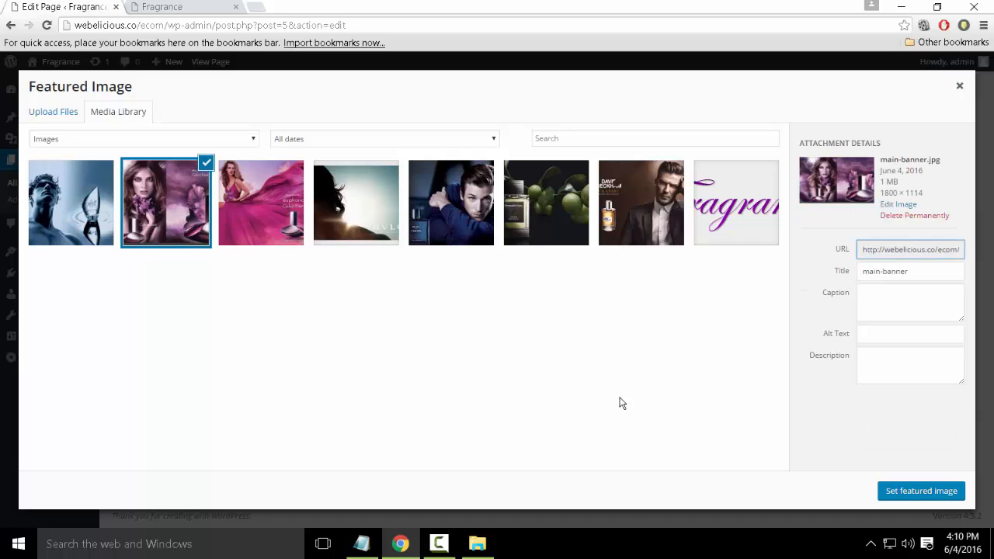
{"action": "left_click", "coordinate": [907, 490]}
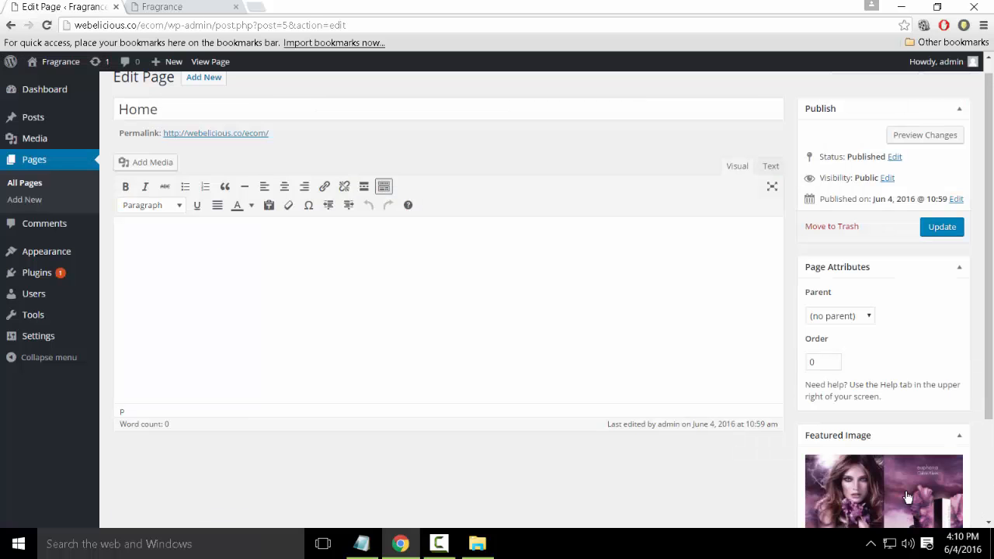
{"action": "scroll", "coordinate": [909, 439], "scroll_direction": "down", "scroll_amount": 2}
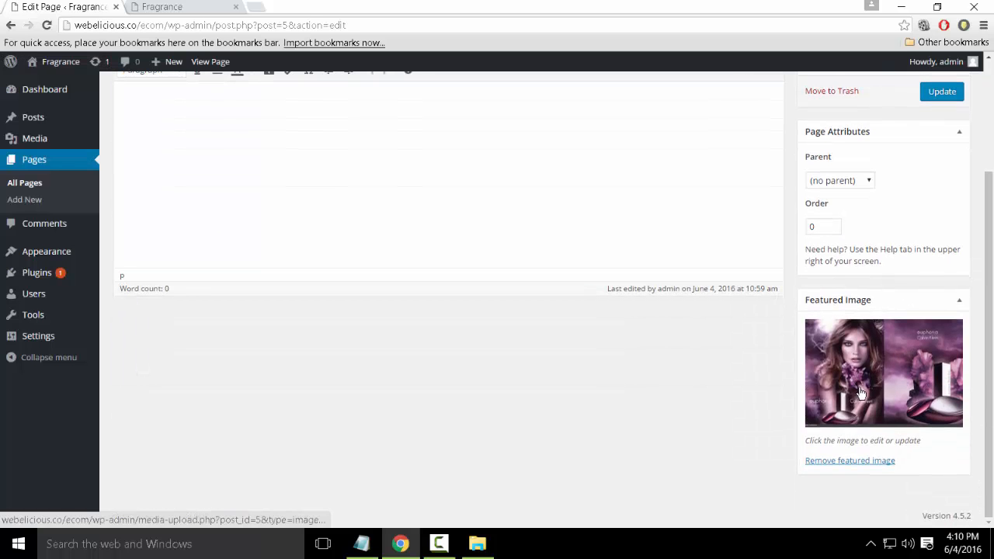
Update the Home page to save its featured image
{"action": "scroll", "coordinate": [855, 387], "scroll_direction": "up", "scroll_amount": 2}
{"action": "left_click", "coordinate": [942, 244]}
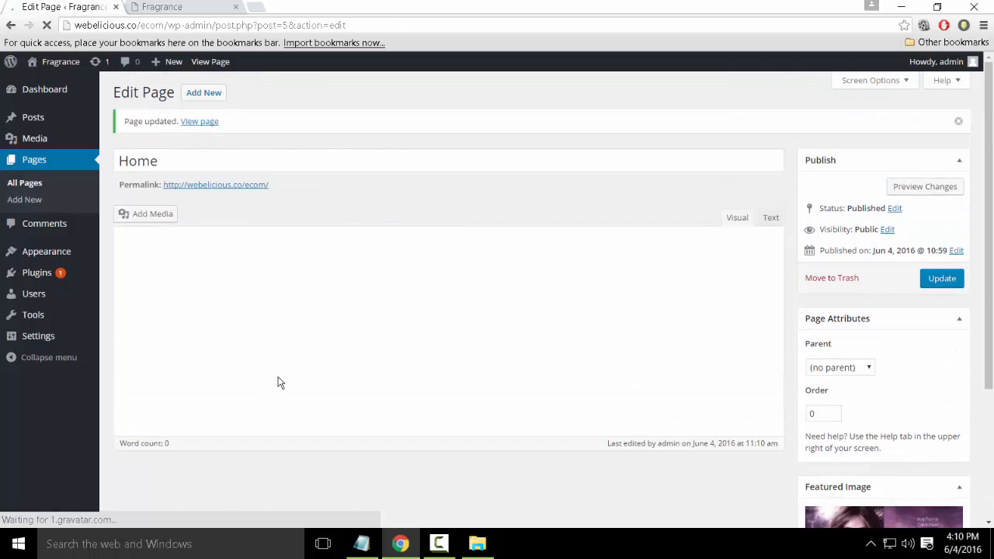
Open the active purelyShopping theme for customization
{"action": "mouse_move", "coordinate": [66, 259]}
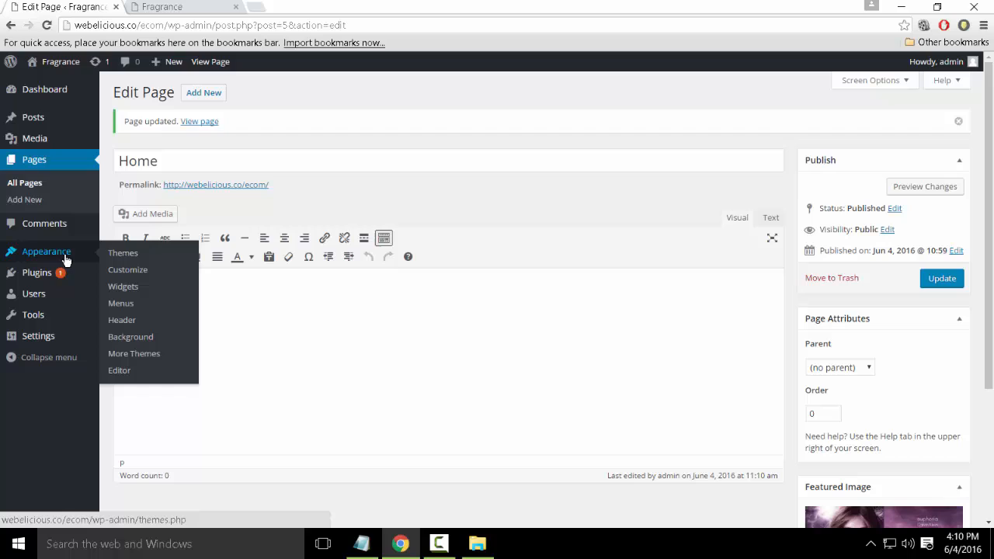
{"action": "left_click", "coordinate": [131, 256]}
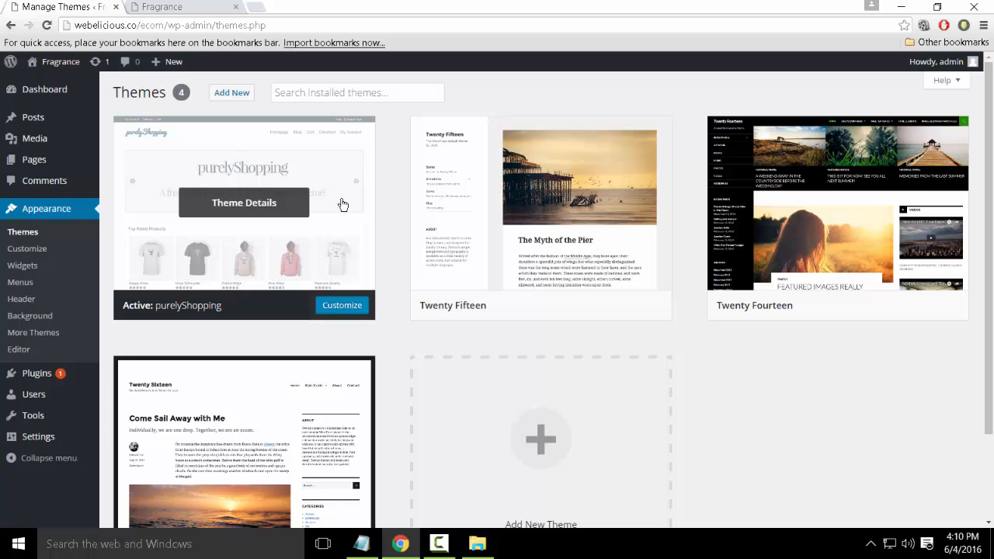
{"action": "left_click", "coordinate": [339, 313]}
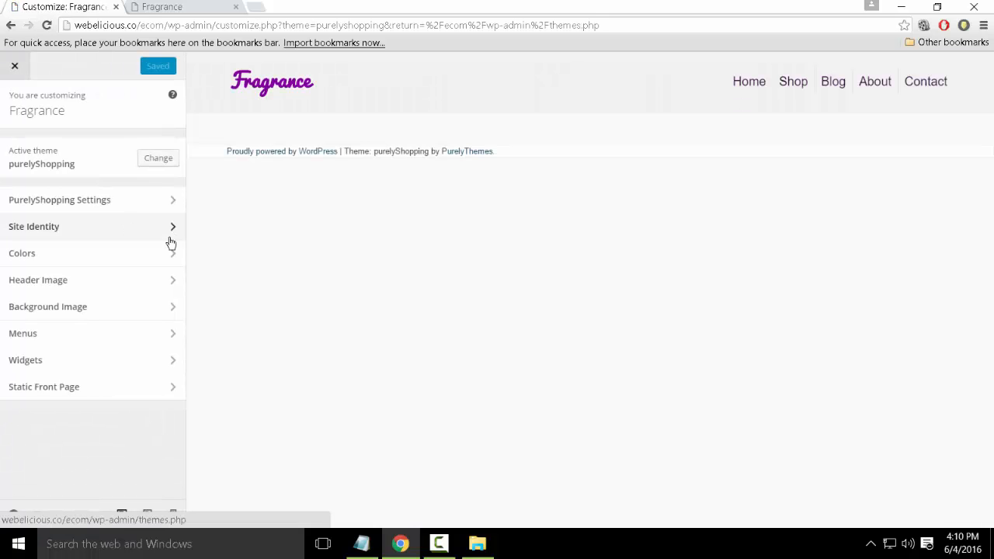
In the Site Identity settings, upload logo_small.png from the Desktop as a site icon image
{"action": "left_click", "coordinate": [169, 236]}
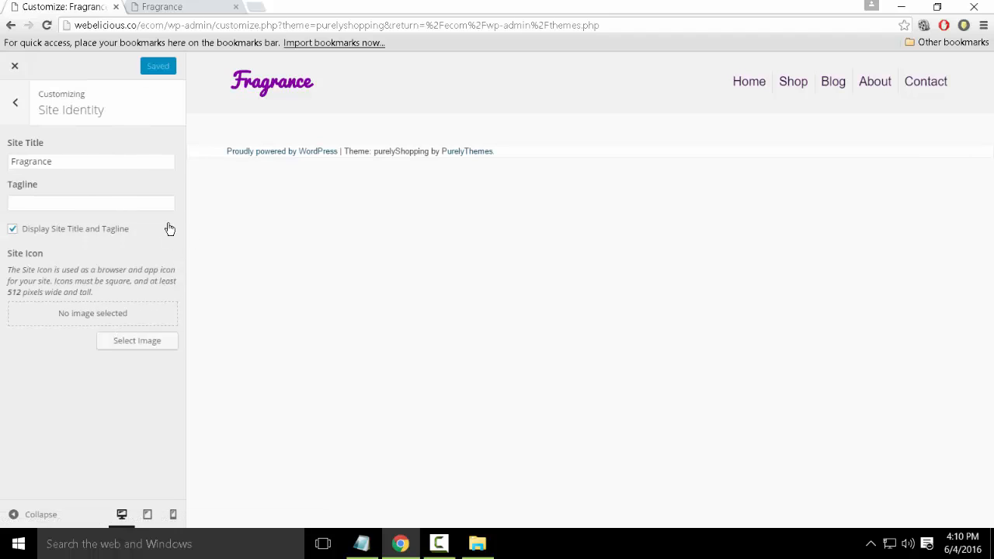
{"action": "left_click", "coordinate": [165, 341]}
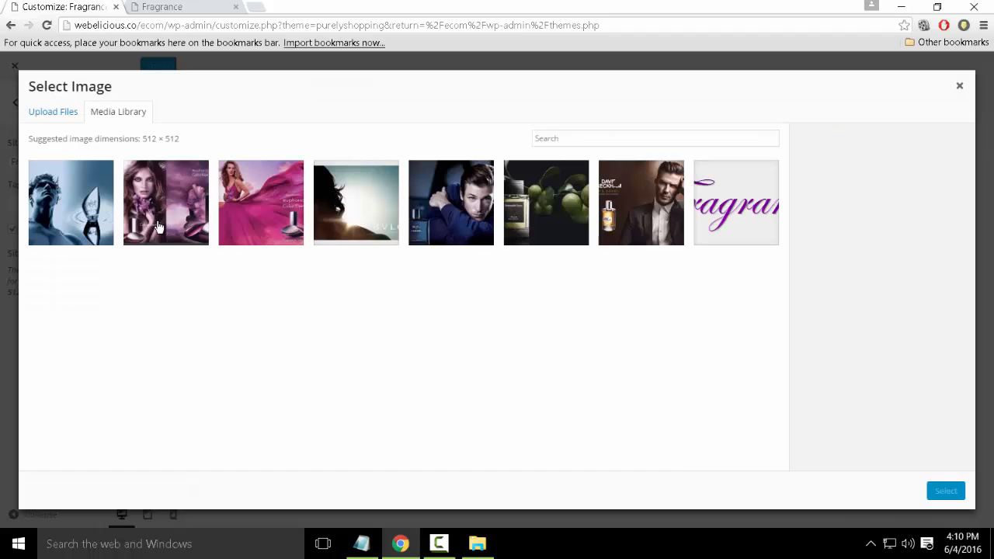
{"action": "left_click", "coordinate": [52, 113]}
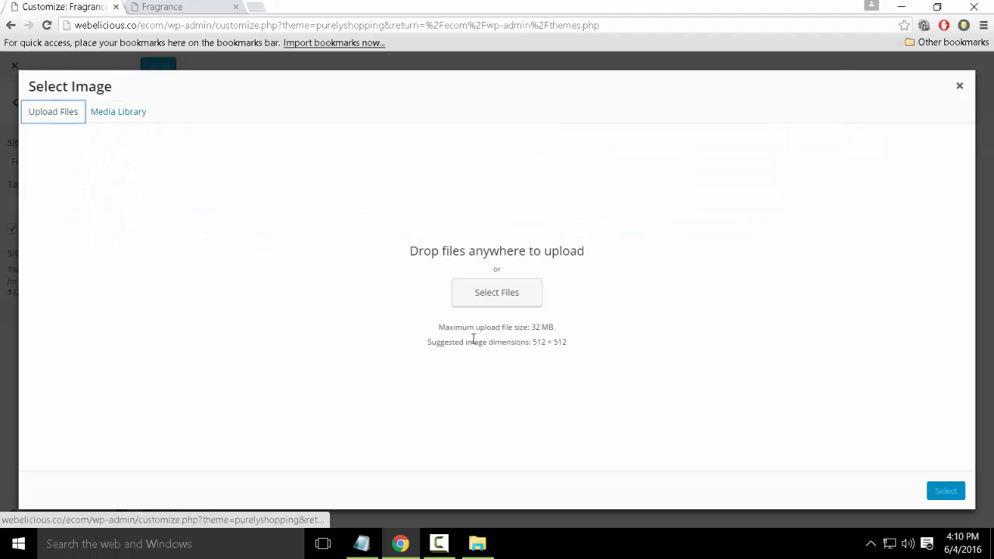
{"action": "left_click", "coordinate": [496, 305]}
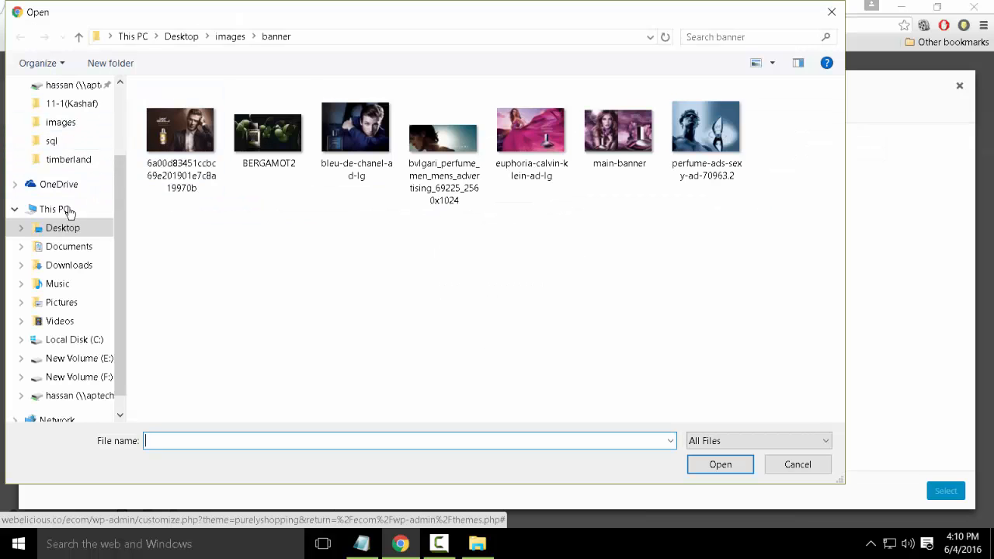
{"action": "left_click", "coordinate": [62, 228]}
{"action": "double_click", "coordinate": [277, 225]}
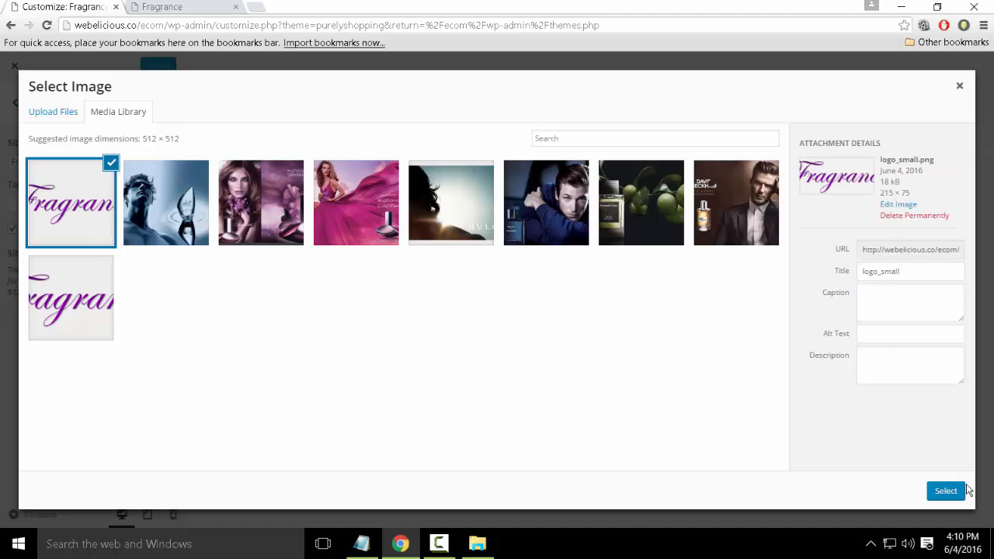
{"action": "left_click", "coordinate": [945, 491]}
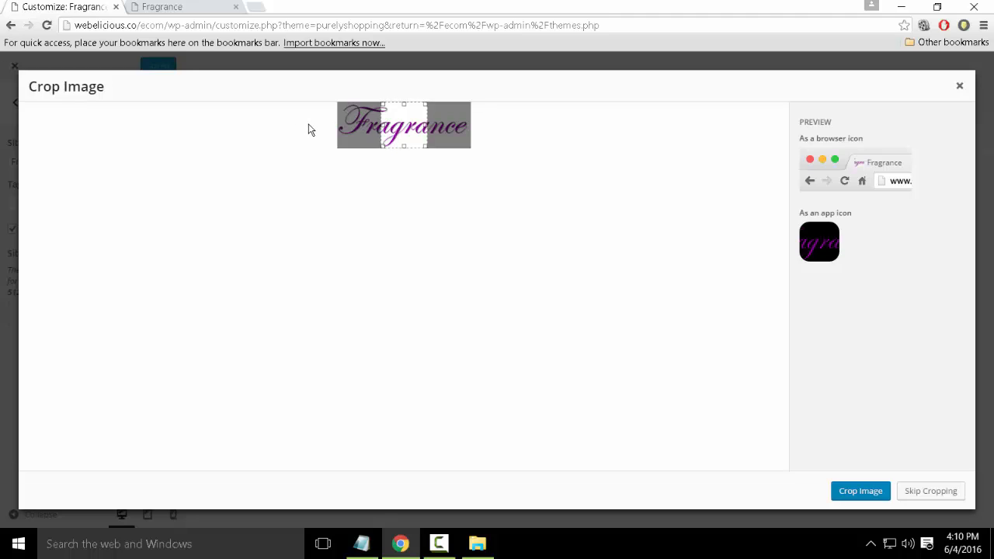
{"action": "left_click", "coordinate": [960, 86]}
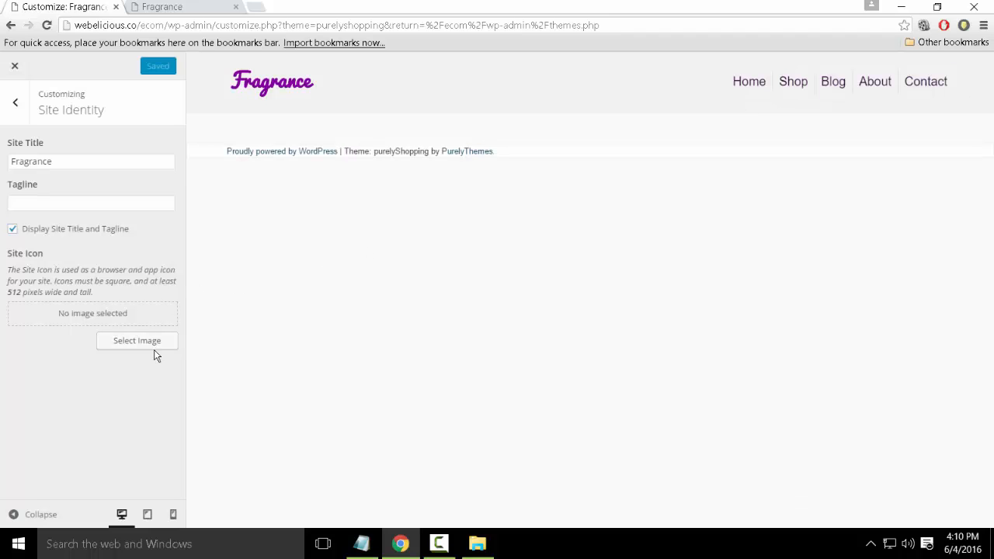
{"action": "left_click", "coordinate": [17, 70]}
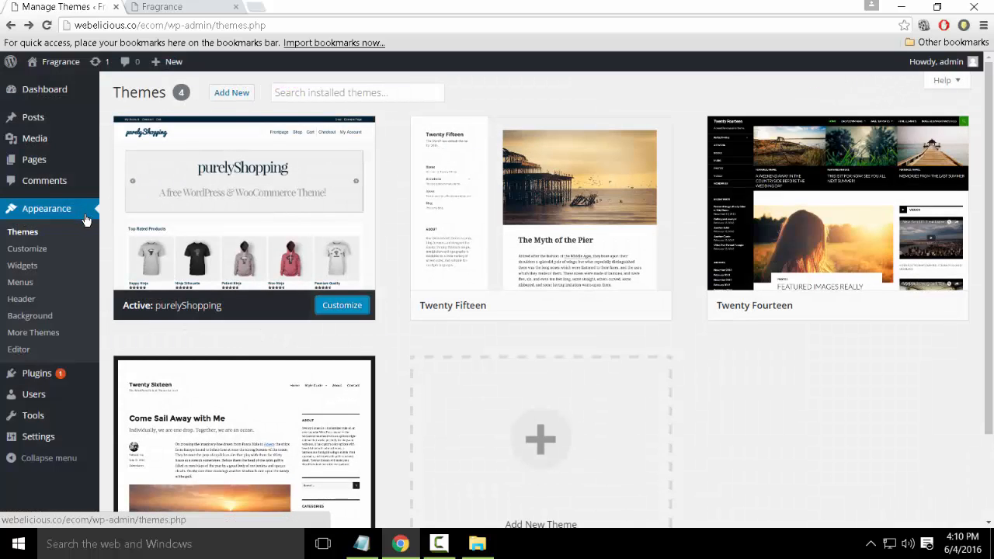
Choose logo_small.png from the media library as the theme's new header image and bring it into cropping
{"action": "left_click", "coordinate": [33, 235]}
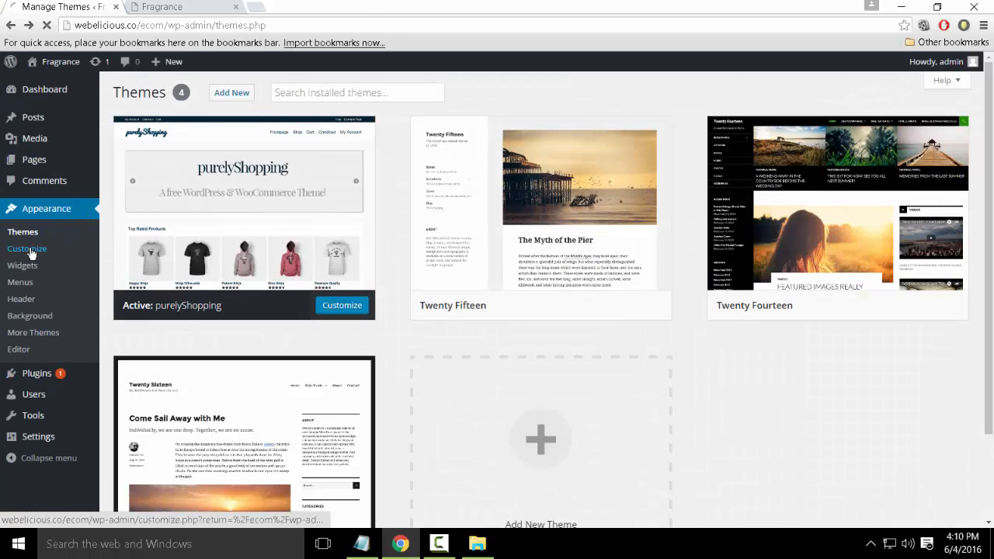
{"action": "left_click", "coordinate": [29, 249]}
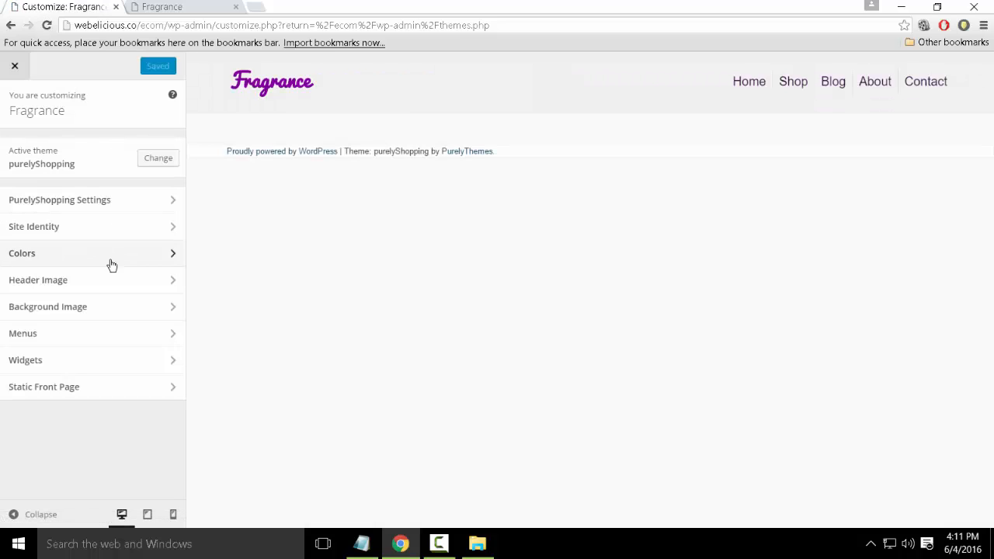
{"action": "left_click", "coordinate": [97, 280]}
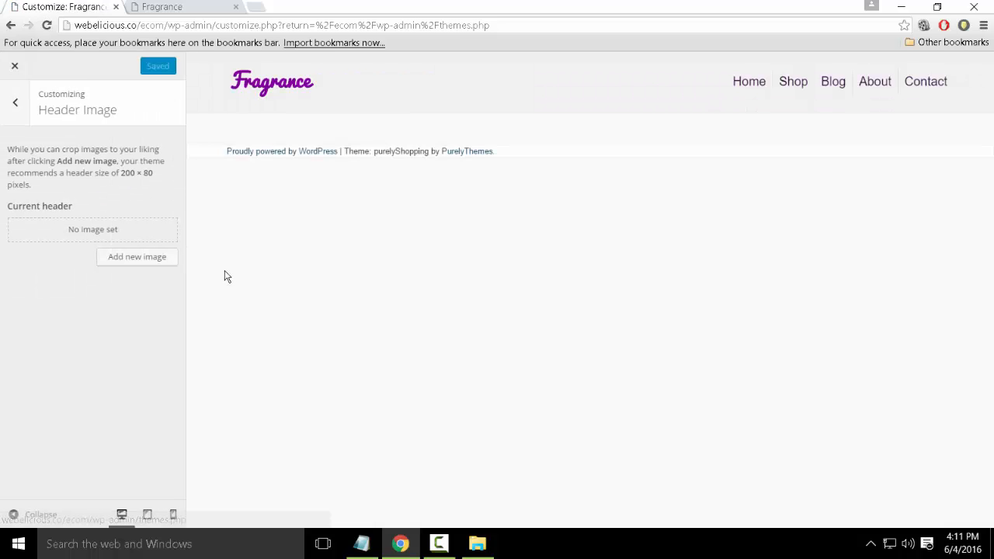
{"action": "left_click", "coordinate": [155, 261]}
{"action": "left_click", "coordinate": [83, 229]}
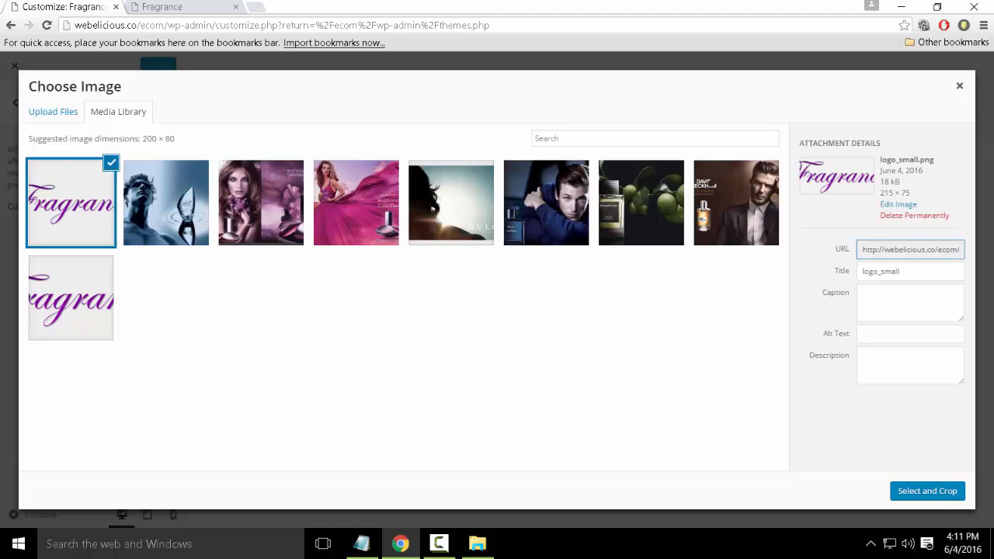
{"action": "left_click", "coordinate": [927, 491]}
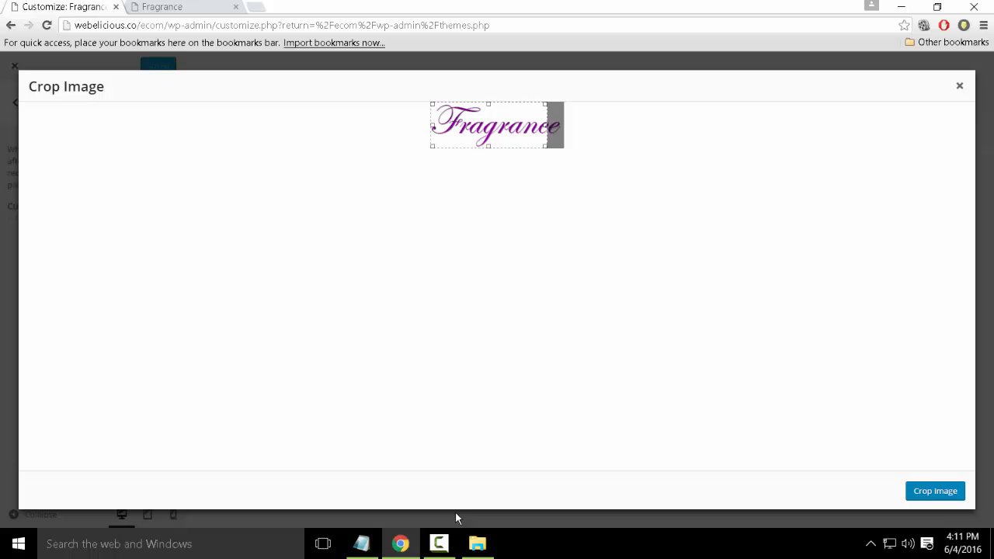
Switch to Photoshop and open logo.png from the images folder on the Desktop
{"action": "key", "text": "super"}
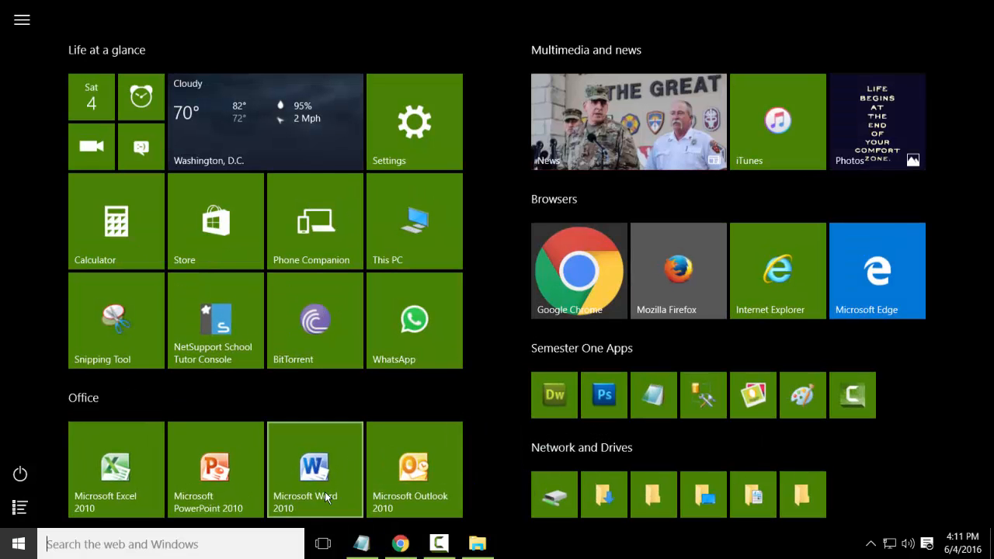
{"action": "left_click", "coordinate": [605, 396]}
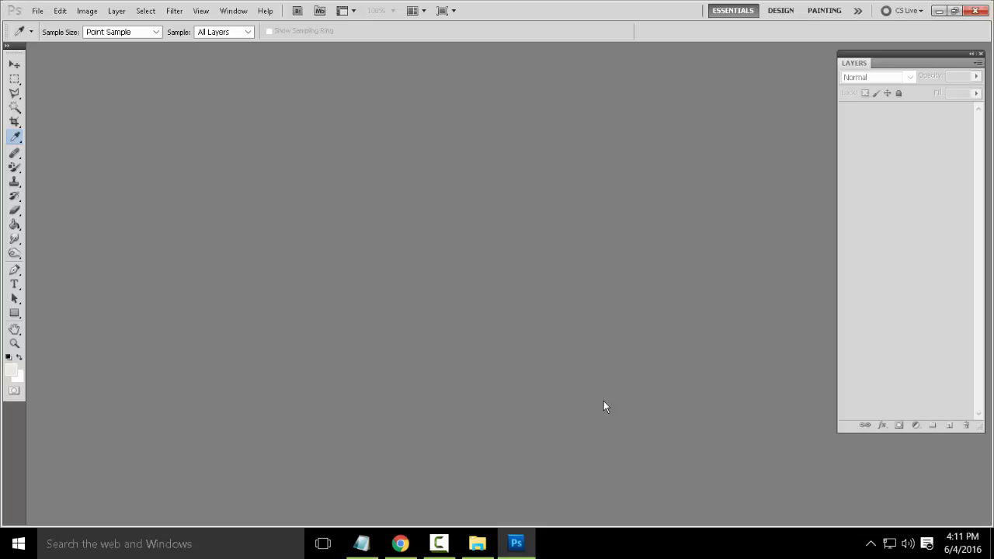
{"action": "key", "text": "ctrl+o"}
{"action": "left_click", "coordinate": [371, 276]}
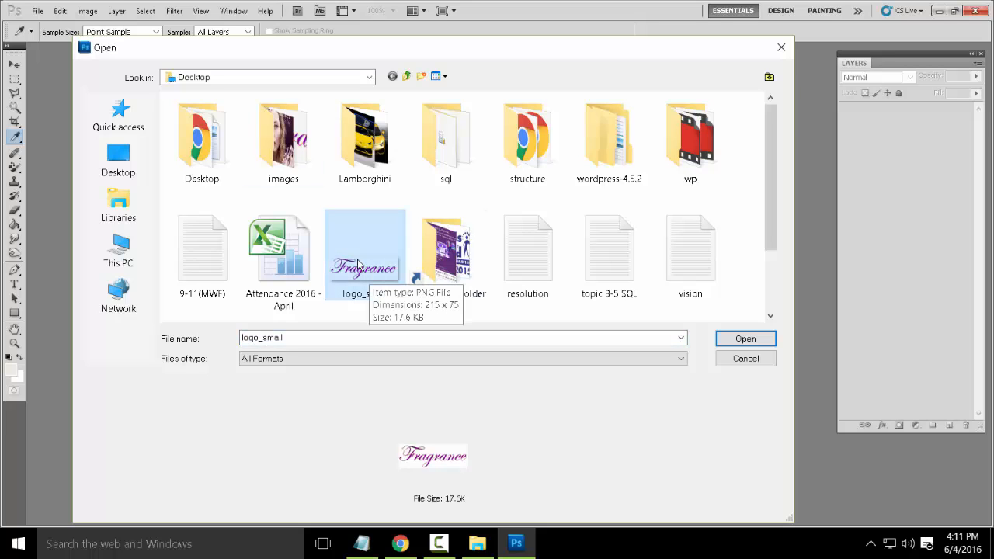
{"action": "double_click", "coordinate": [283, 140]}
{"action": "scroll", "coordinate": [482, 260], "scroll_direction": "down", "scroll_amount": 2}
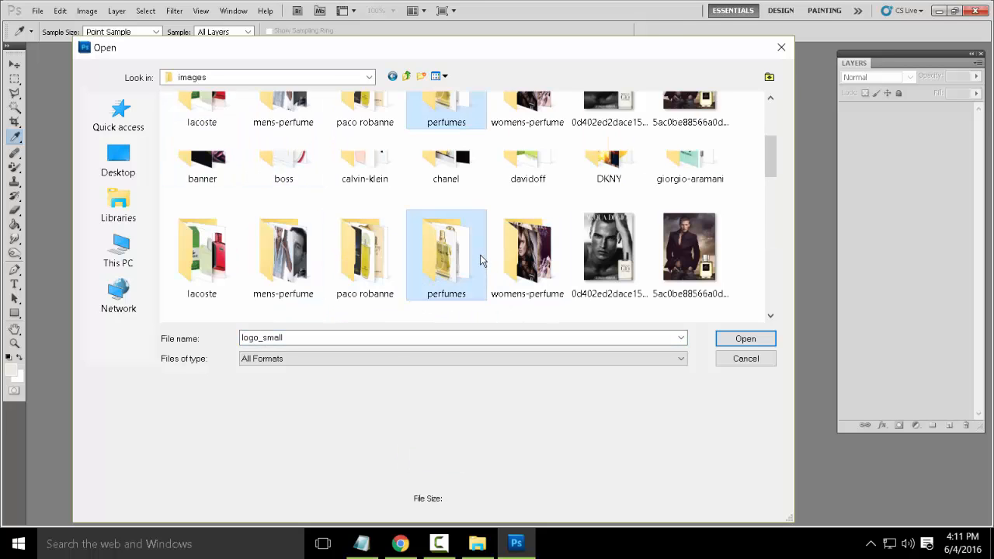
{"action": "scroll", "coordinate": [482, 260], "scroll_direction": "down", "scroll_amount": 3}
{"action": "scroll", "coordinate": [419, 255], "scroll_direction": "down", "scroll_amount": 2}
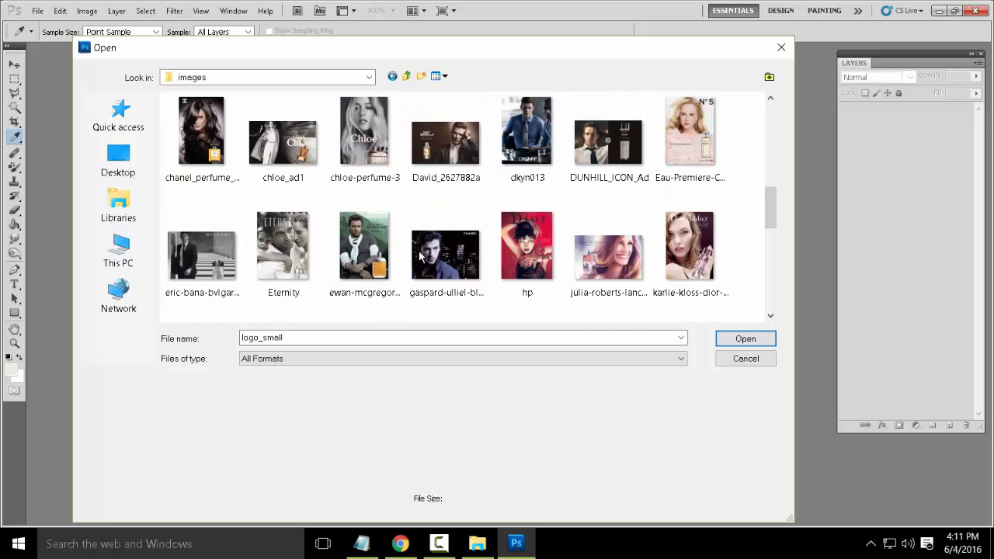
{"action": "double_click", "coordinate": [298, 211]}
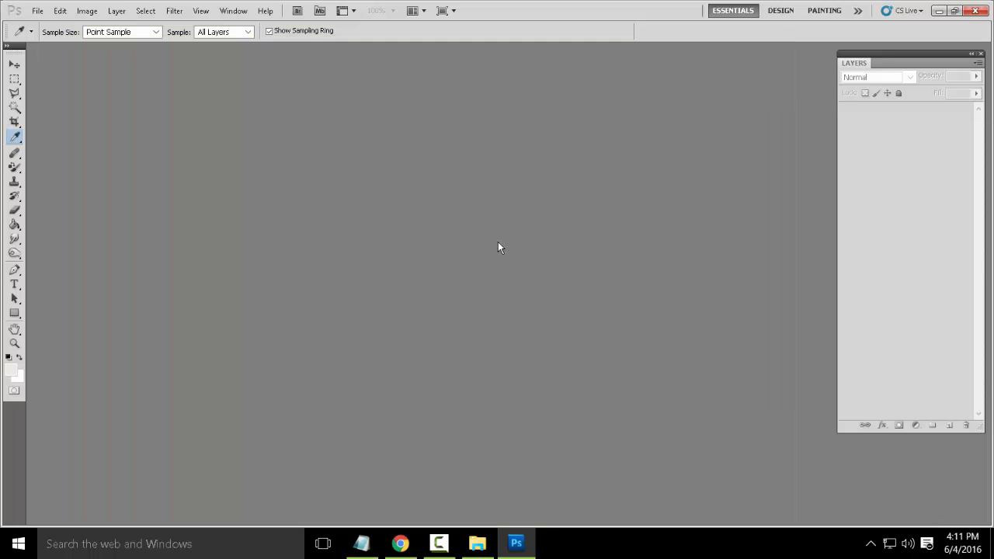
Increase the logo's canvas height by a relative 10 percent
{"action": "key", "text": "ctrl+alt+c"}
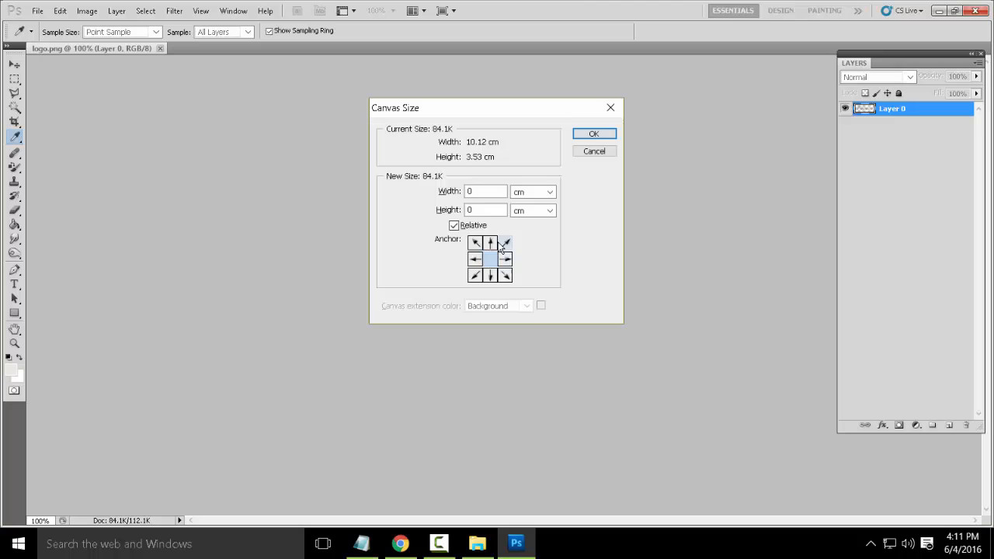
{"action": "left_click_drag", "start_coordinate": [482, 211], "coordinate": [400, 210]}
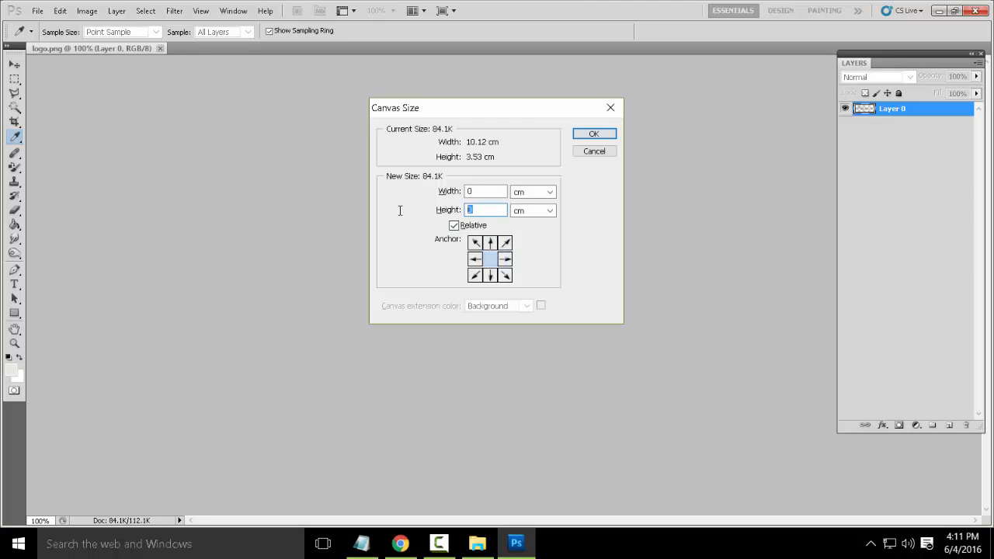
{"action": "left_click", "coordinate": [551, 211]}
{"action": "left_click", "coordinate": [550, 224]}
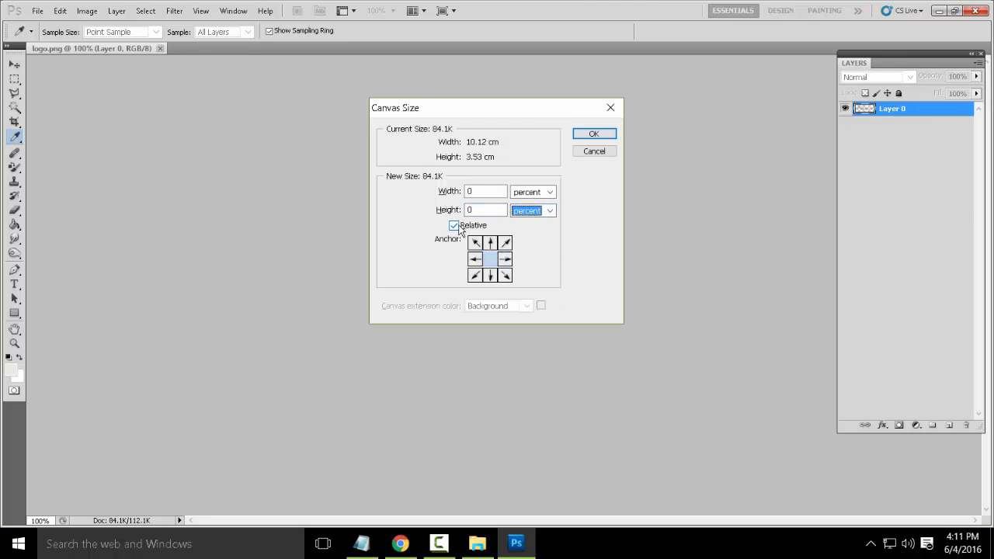
{"action": "key", "text": "shift+Tab"}
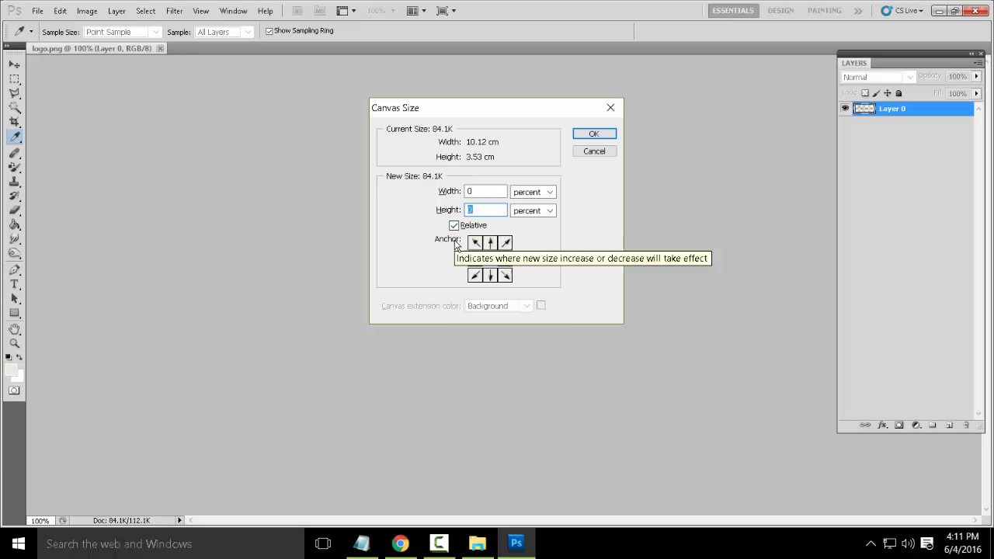
{"action": "type", "text": "10"}
{"action": "key", "text": "Return"}
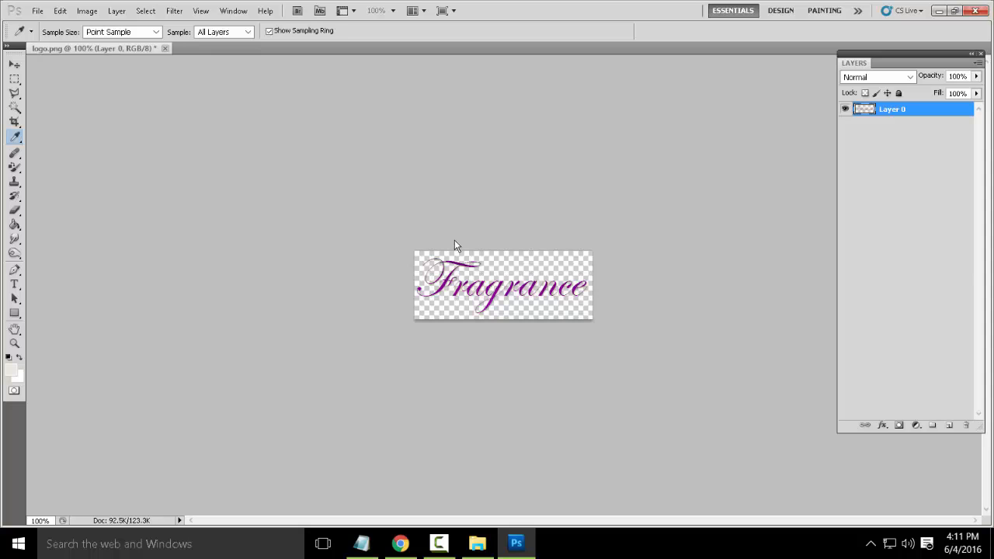
Extend the canvas height by another relative 10 percent
{"action": "key", "text": "ctrl+alt+c"}
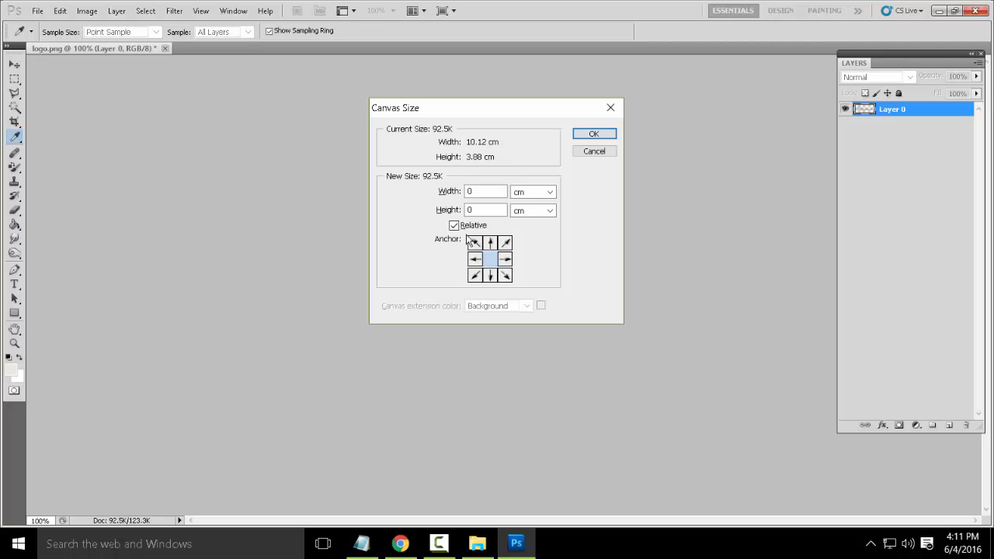
{"action": "double_click", "coordinate": [474, 210]}
{"action": "type", "text": "10"}
{"action": "left_click", "coordinate": [535, 210]}
{"action": "left_click", "coordinate": [528, 222]}
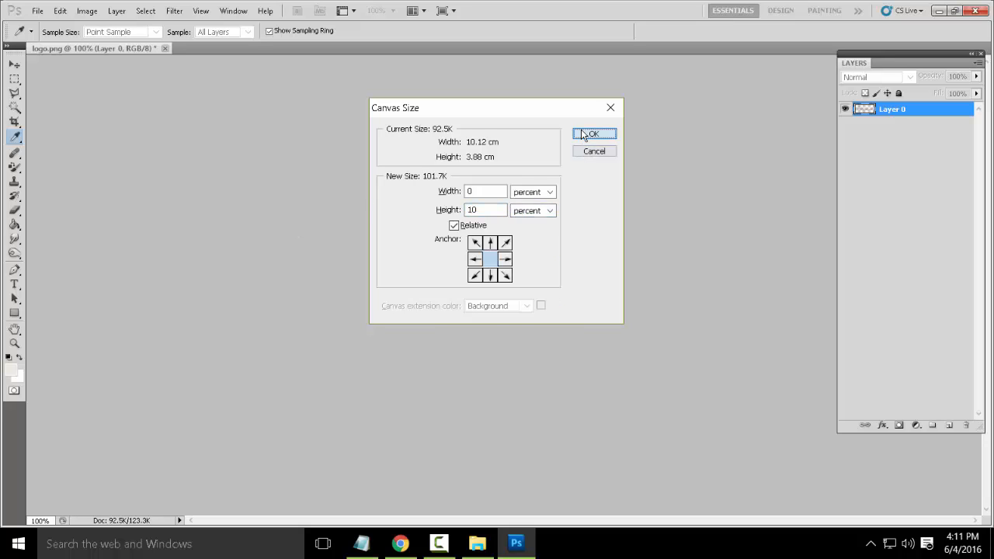
{"action": "left_click", "coordinate": [588, 134]}
Move the Fragrance lettering slightly down, and nudge it up and left until it sits centred on the enlarged canvas
{"action": "key", "text": "v"}
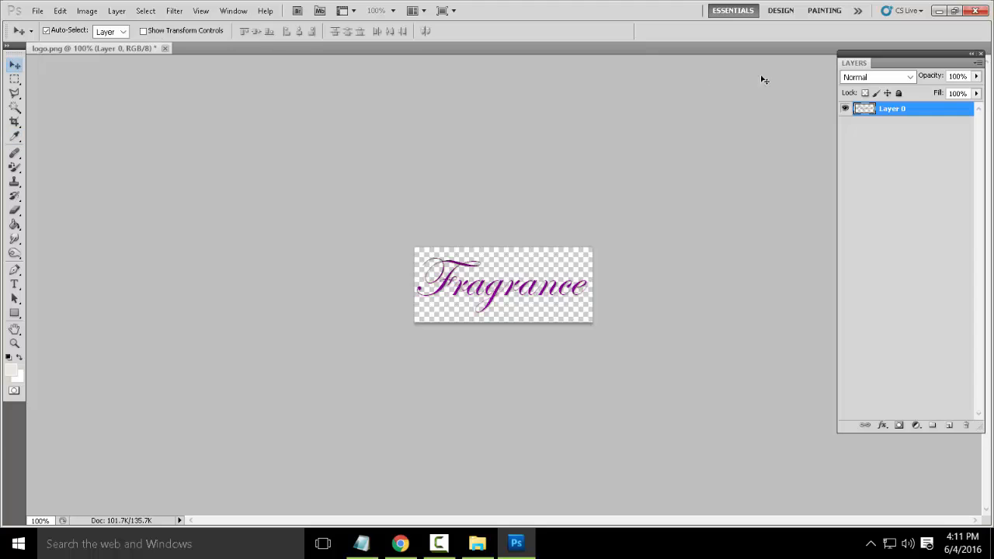
{"action": "left_click_drag", "start_coordinate": [503, 288], "coordinate": [505, 297]}
{"action": "key", "text": "Up"}
{"action": "key", "text": "Up"}
{"action": "key", "text": "Up"}
{"action": "key", "text": "Up"}
{"action": "key", "text": "Up"}
{"action": "key", "text": "Up"}
{"action": "key", "text": "Up"}
{"action": "key", "text": "Up"}
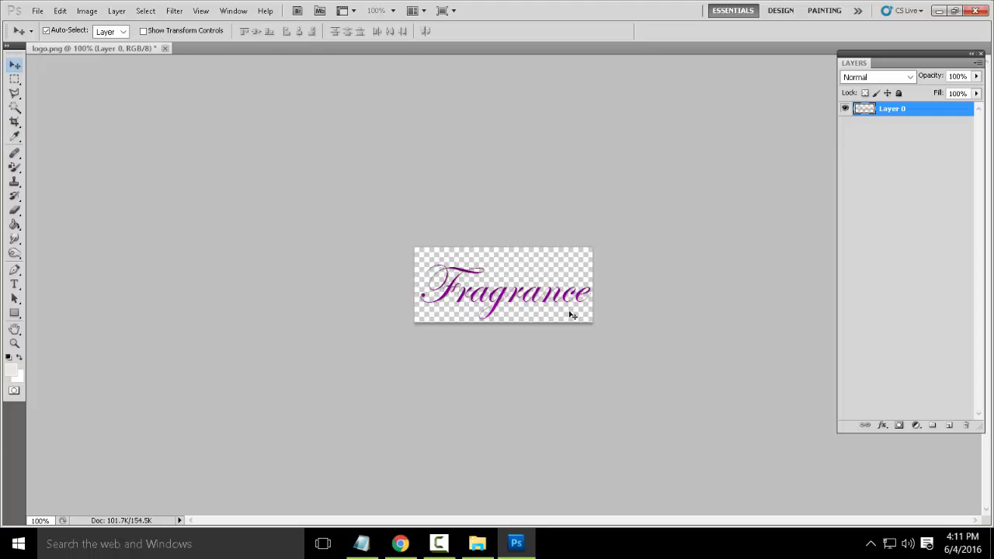
{"action": "key", "text": "Left"}
{"action": "key", "text": "Left"}
{"action": "key", "text": "Left"}
{"action": "key", "text": "Left"}
{"action": "key", "text": "Left"}
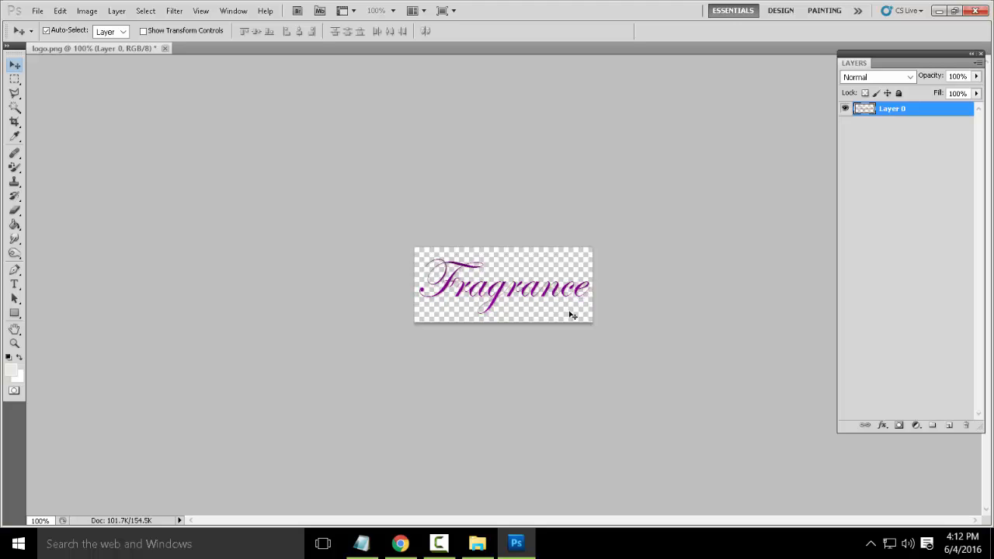
{"action": "key", "text": "Up"}
{"action": "key", "text": "Up"}
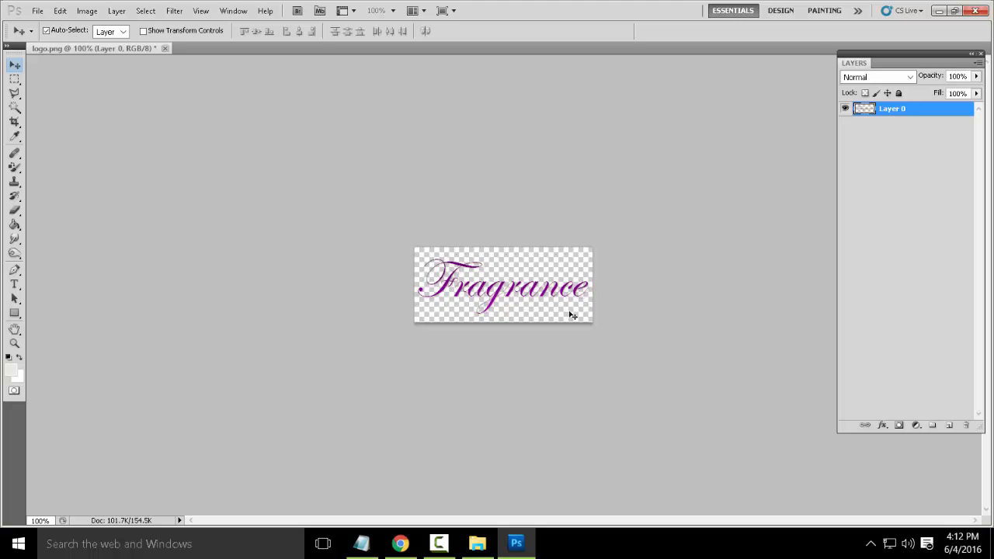
{"action": "key", "text": "Left"}
{"action": "key", "text": "Left"}
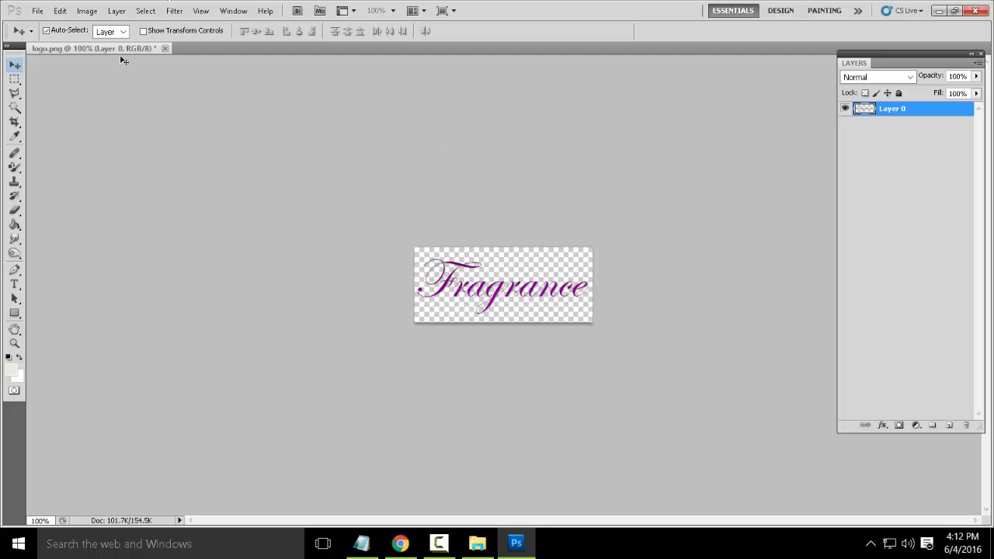
Save the enlarged logo as a PNG copy over logo_small on the Desktop, and quit Photoshop without saving logo.png
{"action": "left_click", "coordinate": [37, 10]}
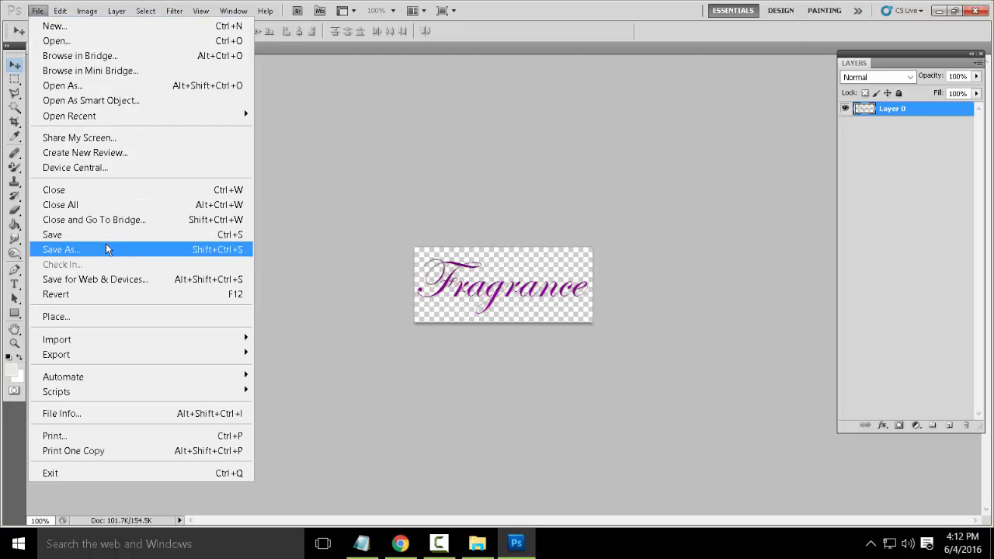
{"action": "left_click", "coordinate": [105, 249]}
{"action": "left_click", "coordinate": [114, 156]}
{"action": "left_click", "coordinate": [362, 320]}
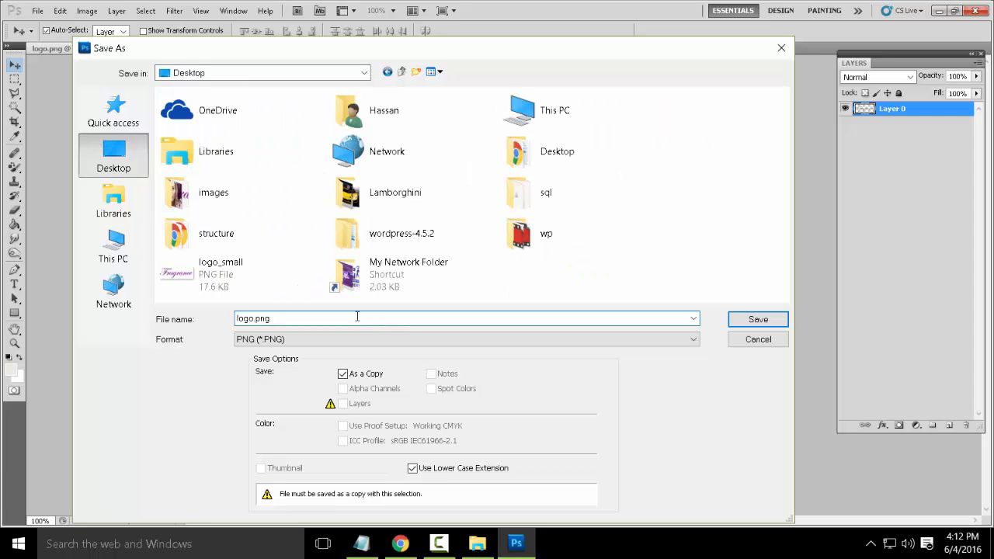
{"action": "left_click", "coordinate": [221, 268]}
{"action": "left_click", "coordinate": [757, 319]}
{"action": "left_click", "coordinate": [476, 213]}
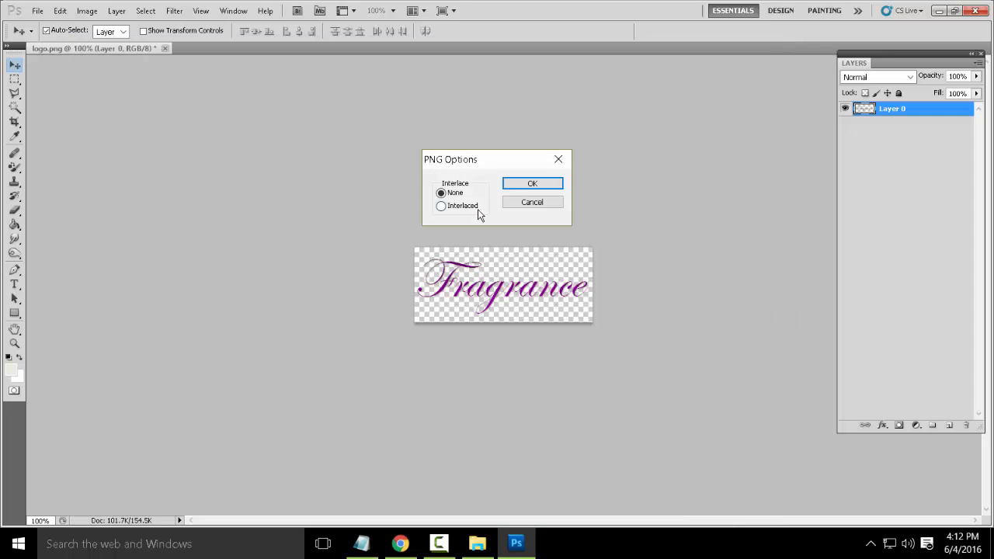
{"action": "left_click", "coordinate": [523, 185]}
{"action": "left_click", "coordinate": [977, 15]}
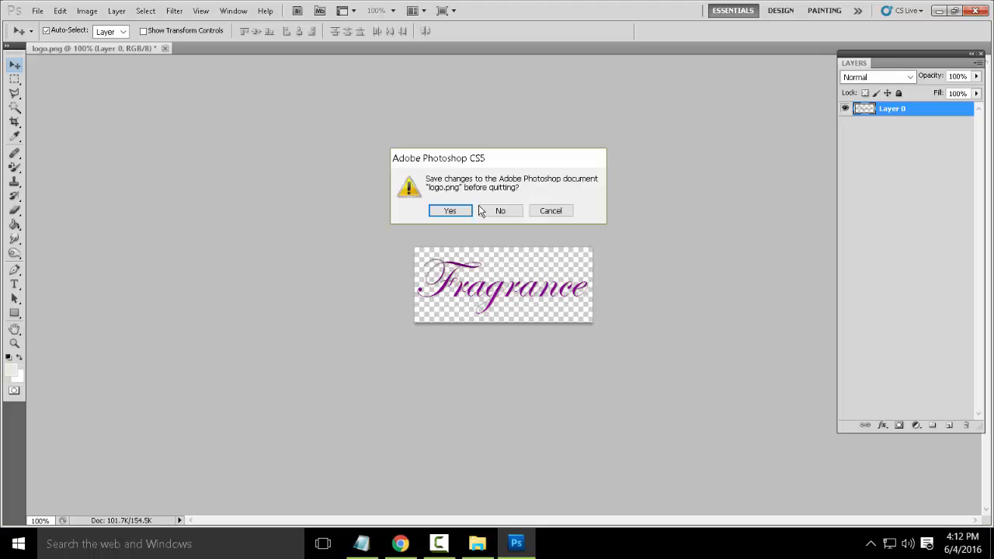
{"action": "left_click", "coordinate": [497, 212]}
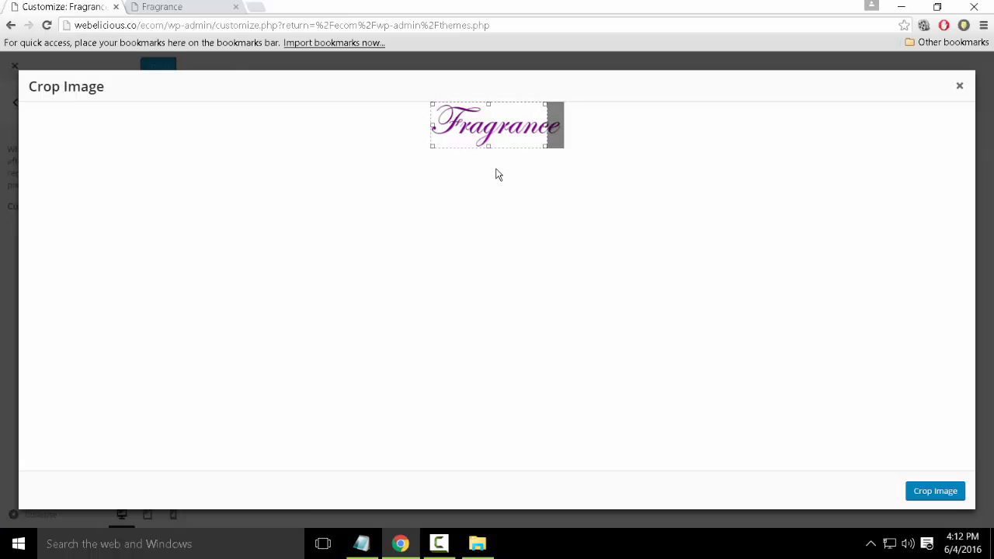
Cancel the open header crop and permanently delete the existing logo_small.png from the media library while choosing a new header image
{"action": "left_click", "coordinate": [959, 86]}
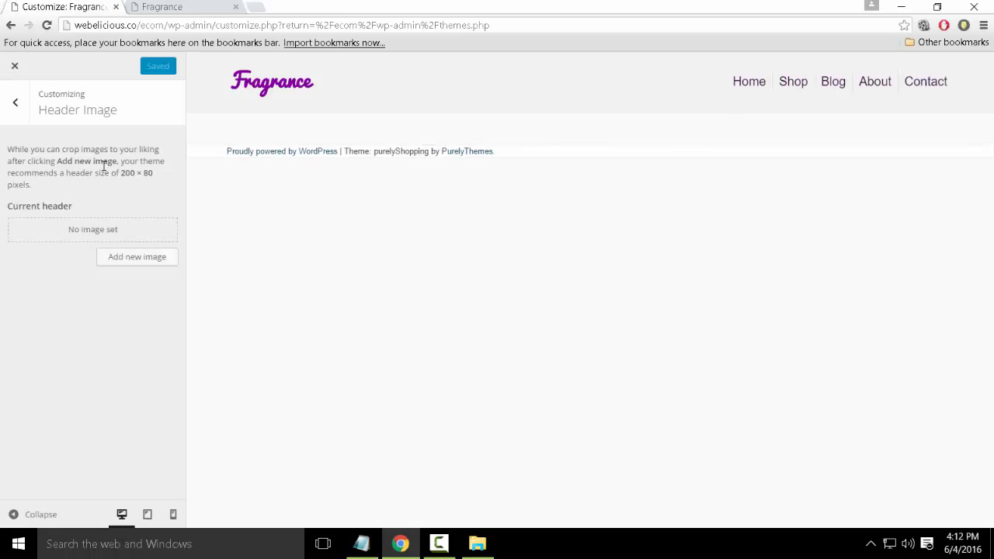
{"action": "left_click", "coordinate": [129, 264]}
{"action": "left_click", "coordinate": [72, 120]}
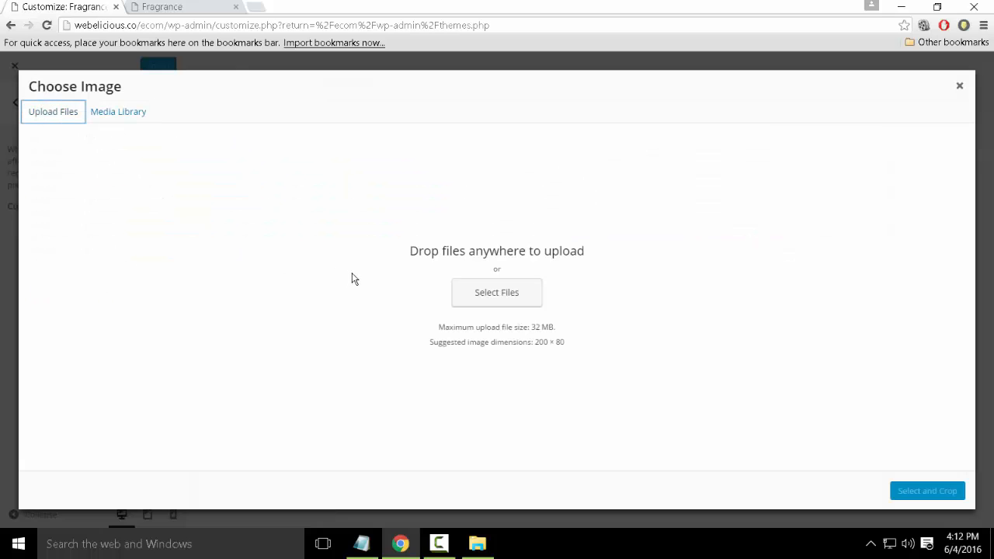
{"action": "left_click", "coordinate": [118, 111]}
{"action": "left_click", "coordinate": [70, 298]}
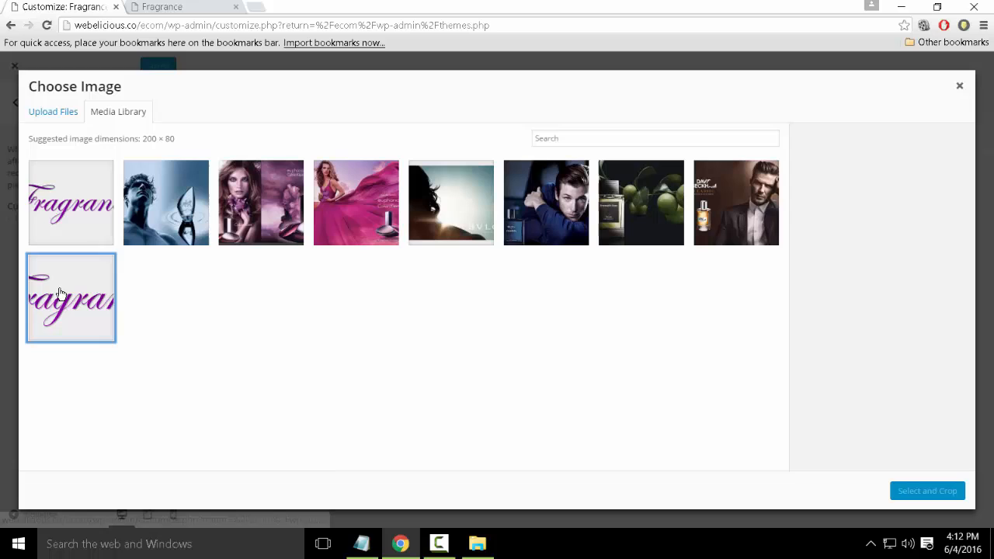
{"action": "left_click", "coordinate": [68, 223]}
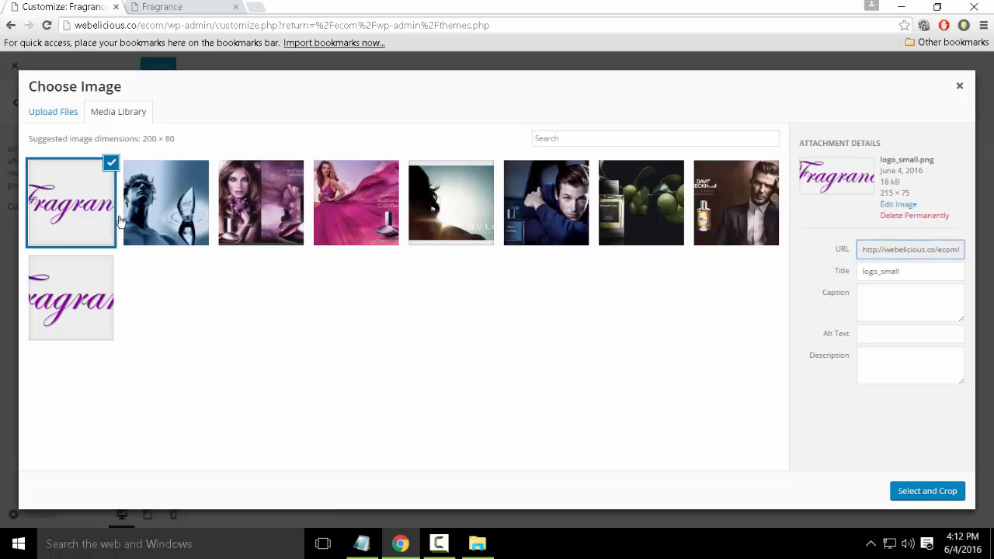
{"action": "left_click", "coordinate": [914, 215]}
{"action": "left_click", "coordinate": [546, 119]}
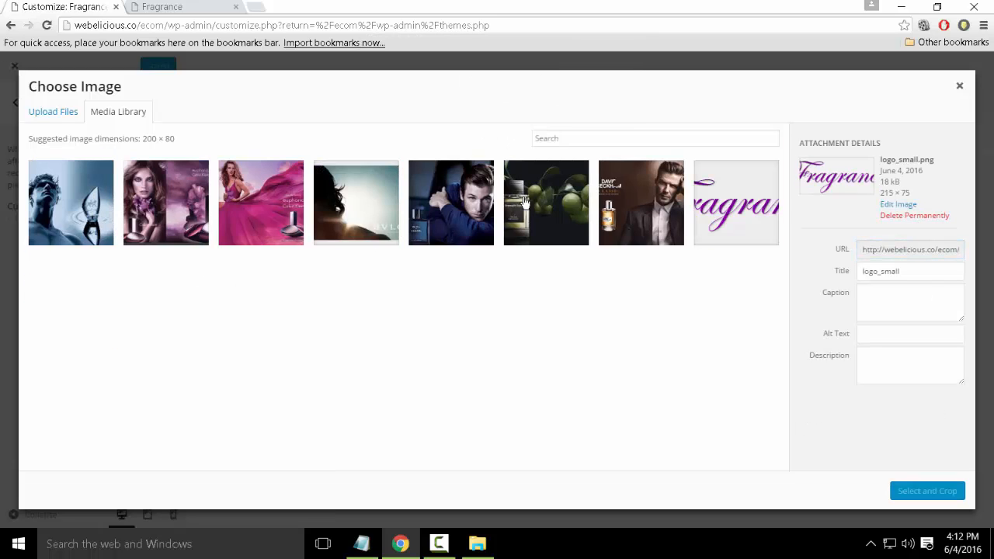
Permanently delete logo.png from the media library as well
{"action": "left_click", "coordinate": [721, 206]}
{"action": "left_click", "coordinate": [912, 215]}
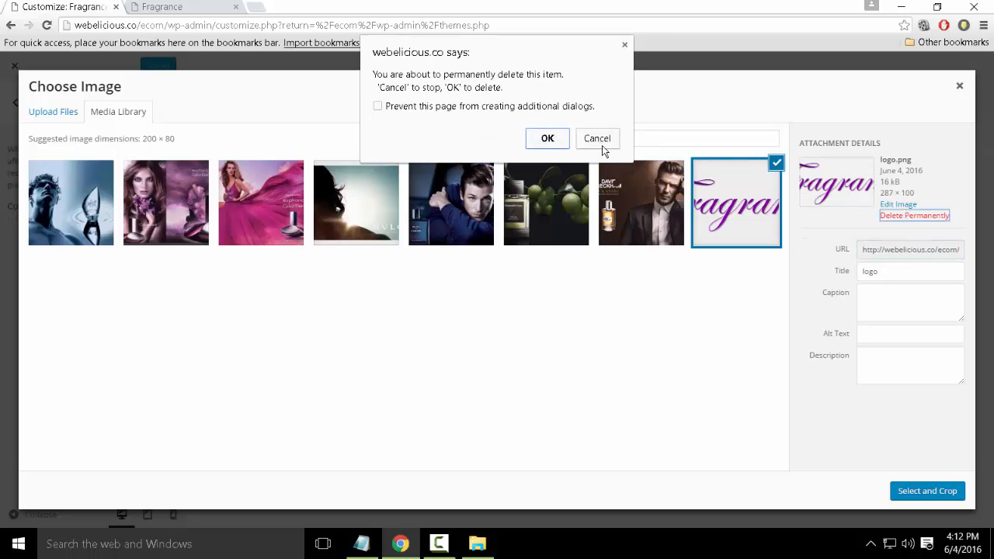
{"action": "left_click", "coordinate": [549, 138]}
Upload the newly saved logo_small PNG file as a header image candidate
{"action": "left_click", "coordinate": [51, 113]}
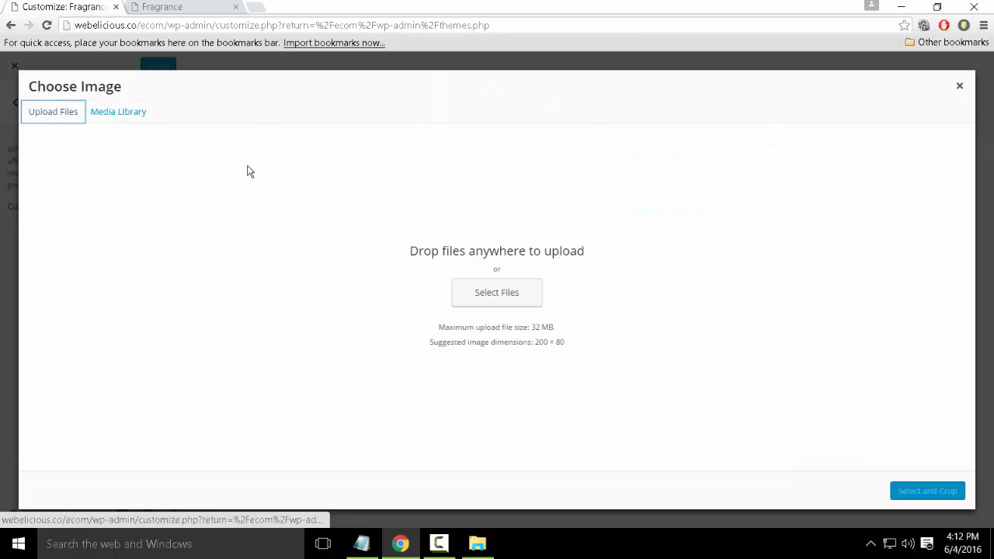
{"action": "left_click", "coordinate": [469, 284]}
{"action": "double_click", "coordinate": [272, 233]}
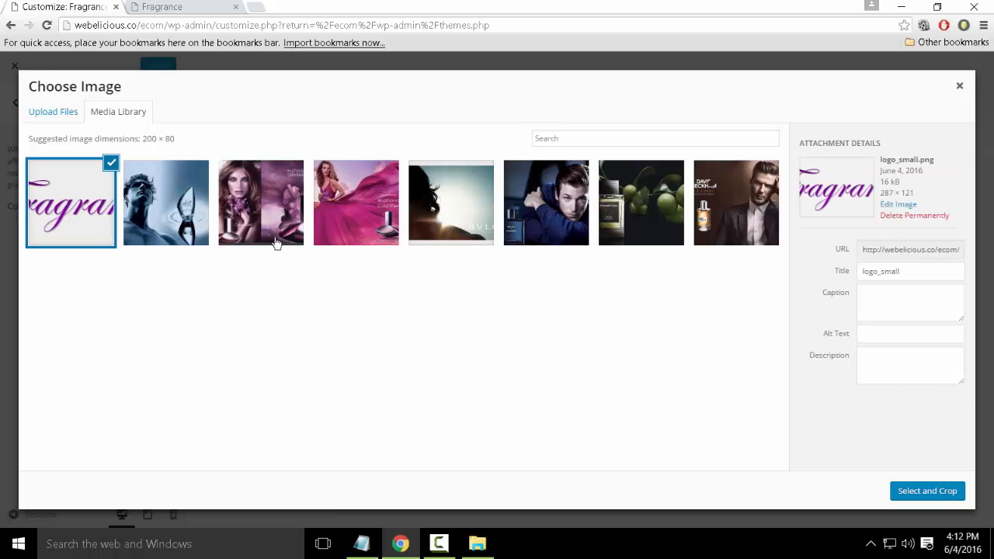
{"action": "left_click", "coordinate": [919, 497]}
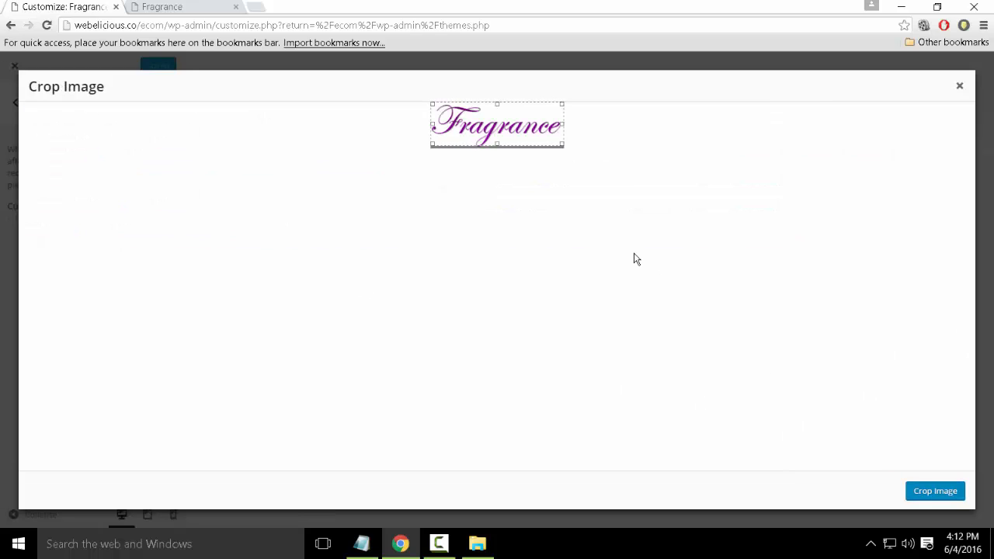
{"action": "left_click_drag", "start_coordinate": [497, 146], "coordinate": [496, 154]}
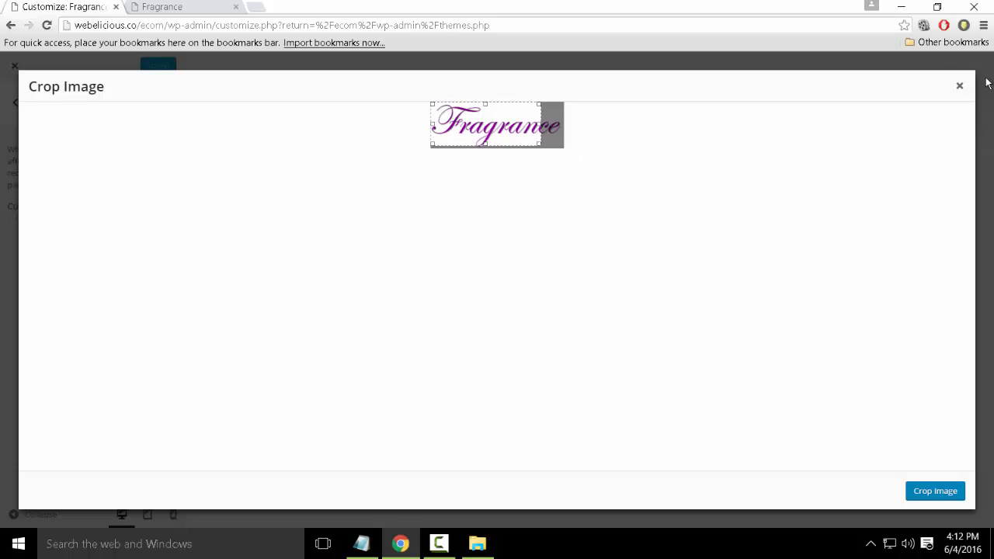
{"action": "left_click", "coordinate": [960, 85]}
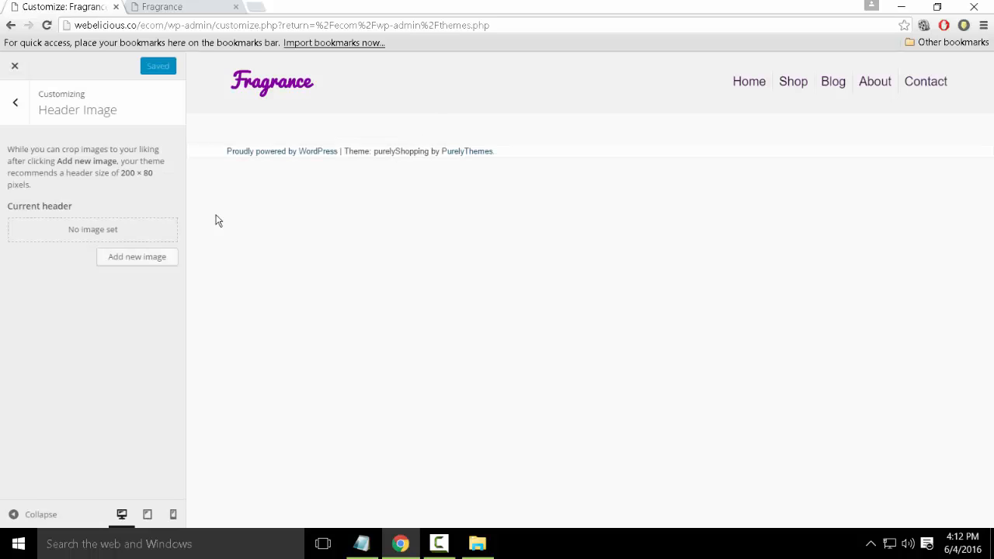
Choose logo_small.png from the media library and crop it with the default full-width selection as the header image
{"action": "left_click", "coordinate": [150, 258]}
{"action": "left_click", "coordinate": [105, 224]}
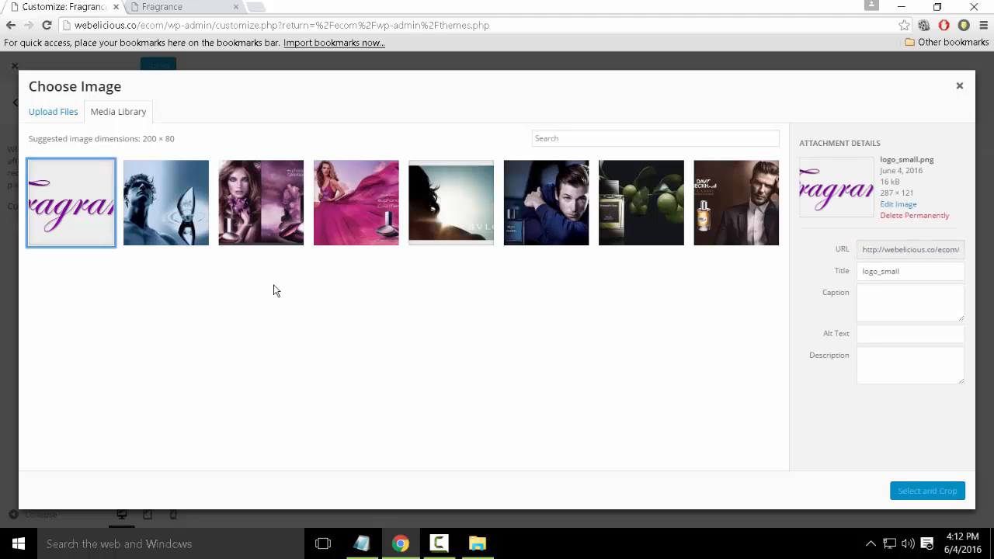
{"action": "left_click", "coordinate": [105, 213]}
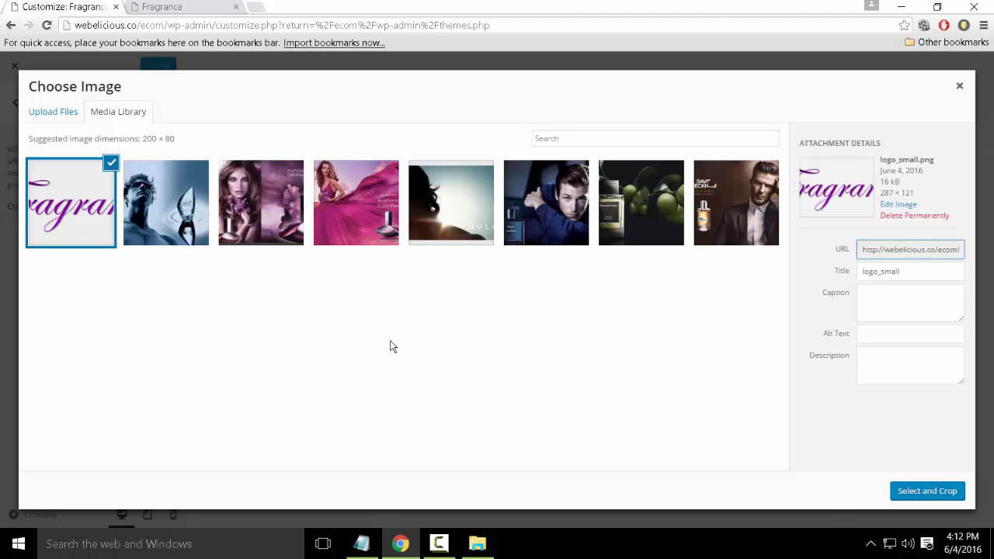
{"action": "left_click", "coordinate": [923, 494]}
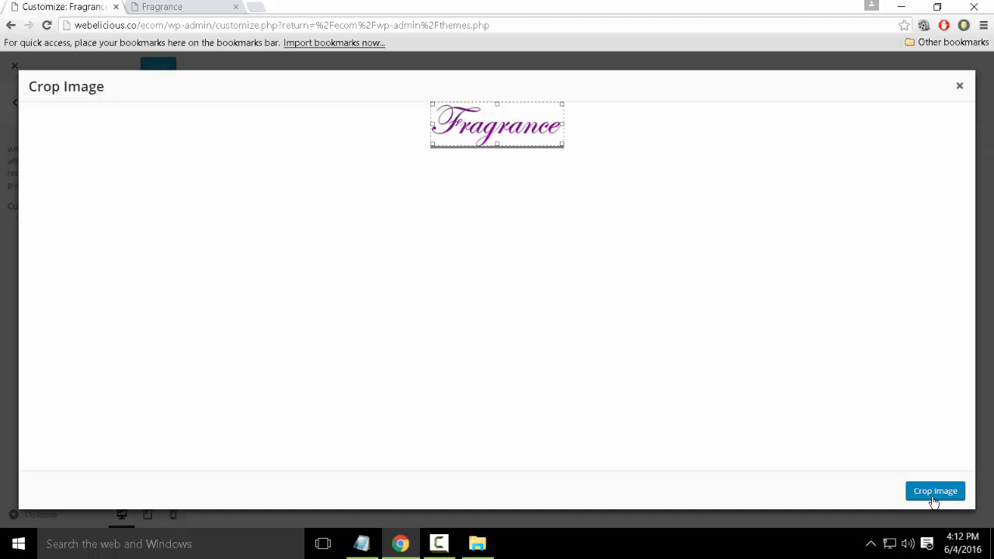
{"action": "left_click", "coordinate": [932, 497]}
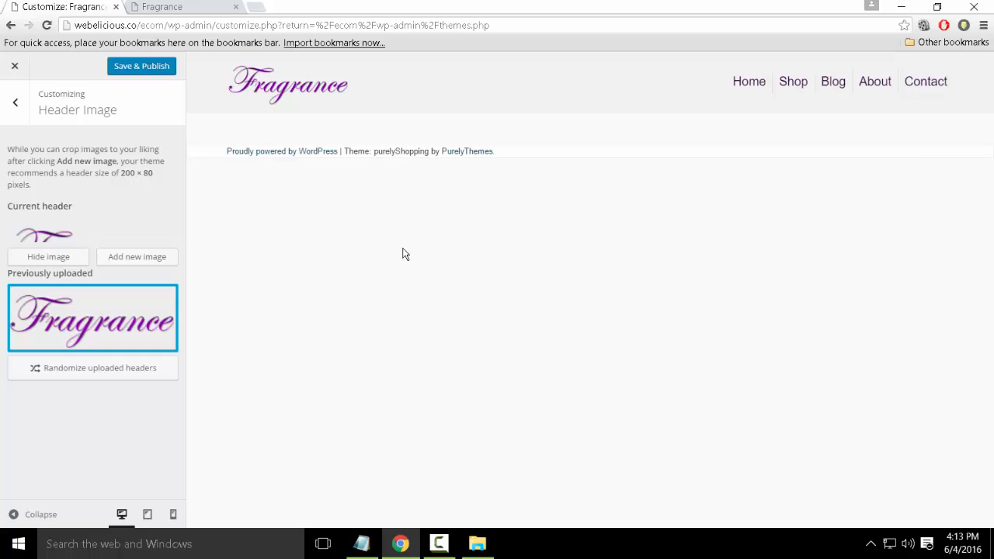
Save and publish the header image, and reload the shop's front page to check the logo
{"action": "left_click", "coordinate": [140, 68]}
{"action": "left_click", "coordinate": [184, 7]}
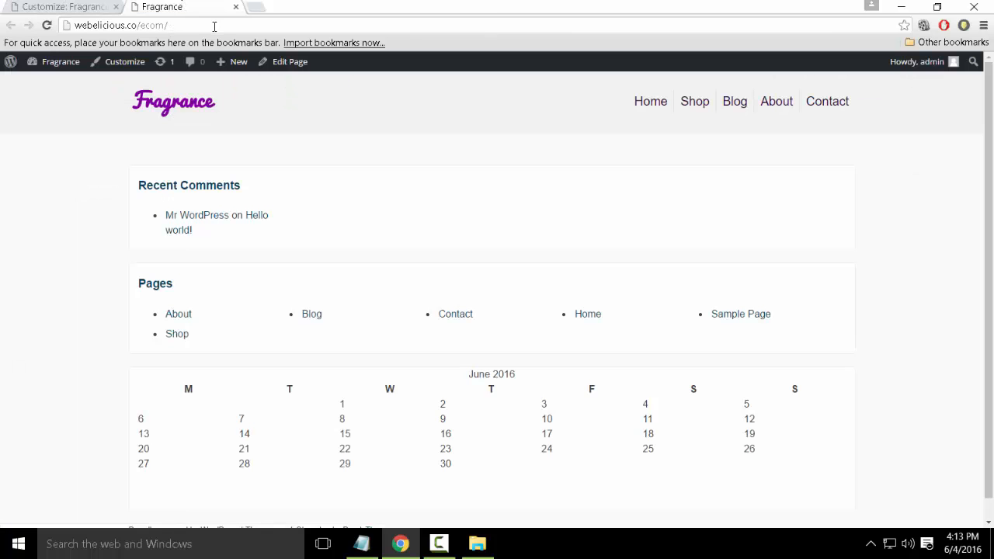
{"action": "key", "text": "F5"}
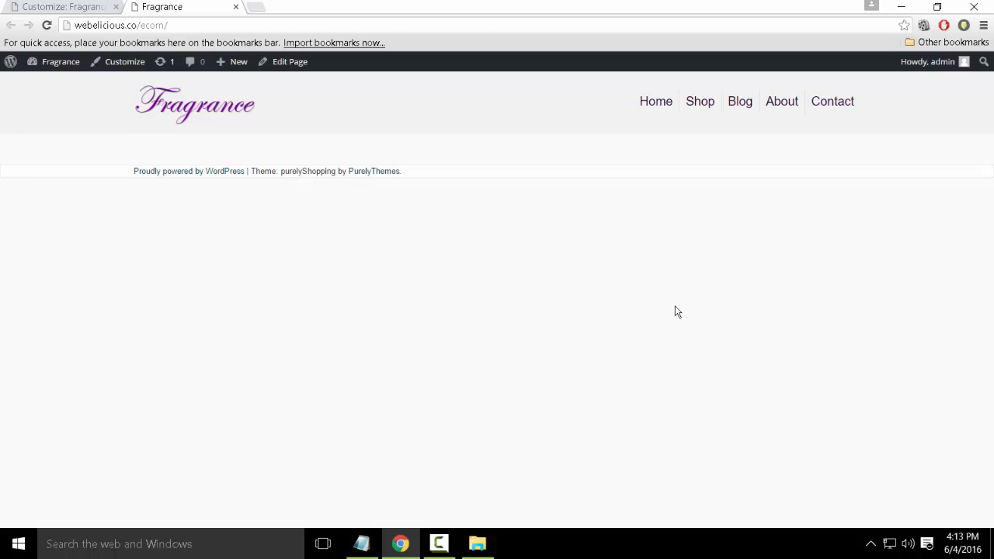
Leave the theme customizer and open the Home page for editing from the site's page list
{"action": "left_click", "coordinate": [72, 6]}
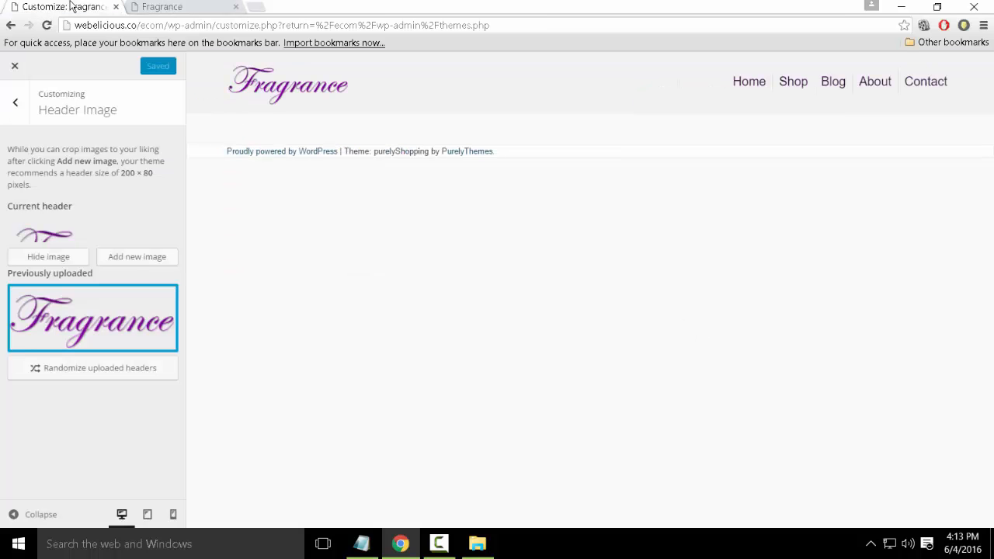
{"action": "left_click", "coordinate": [15, 65]}
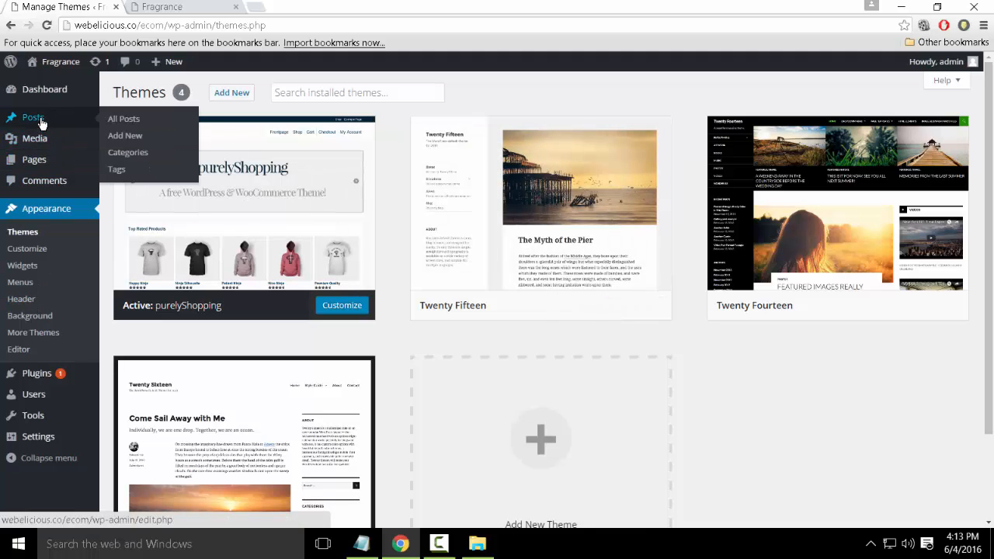
{"action": "left_click", "coordinate": [36, 161]}
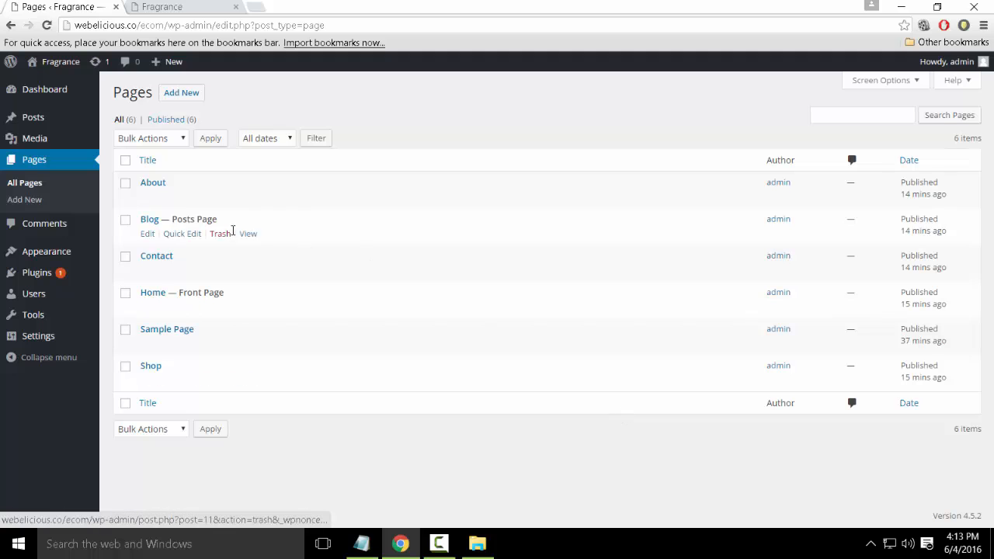
{"action": "left_click", "coordinate": [152, 296]}
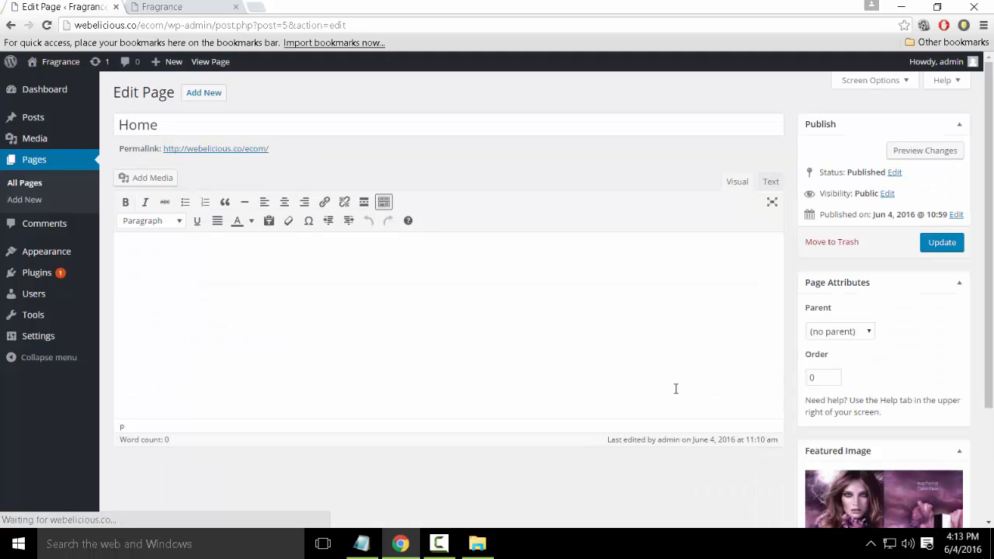
{"action": "scroll", "coordinate": [677, 388], "scroll_direction": "down", "scroll_amount": 2}
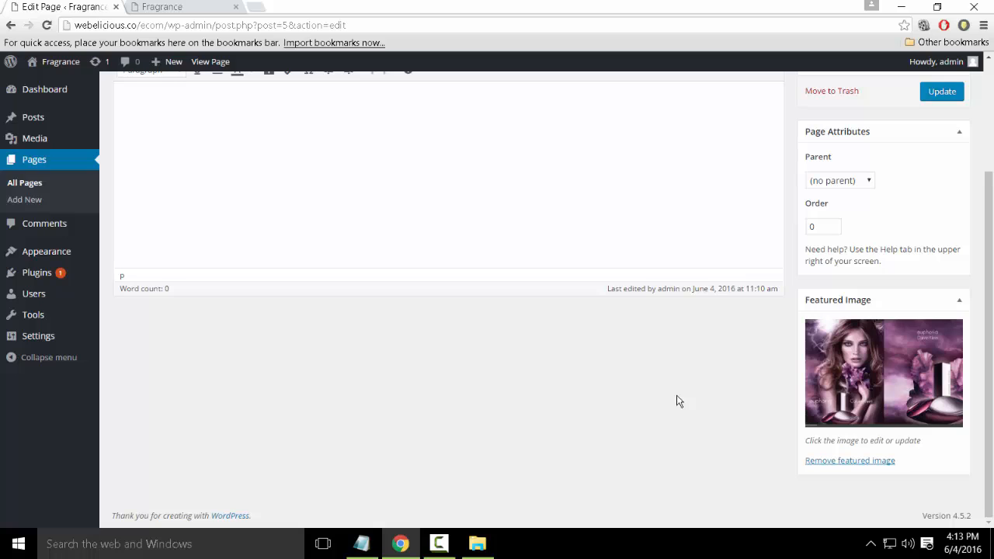
Reload the shop's front page and follow its Home link to check how the Home page displays
{"action": "left_click", "coordinate": [132, 6]}
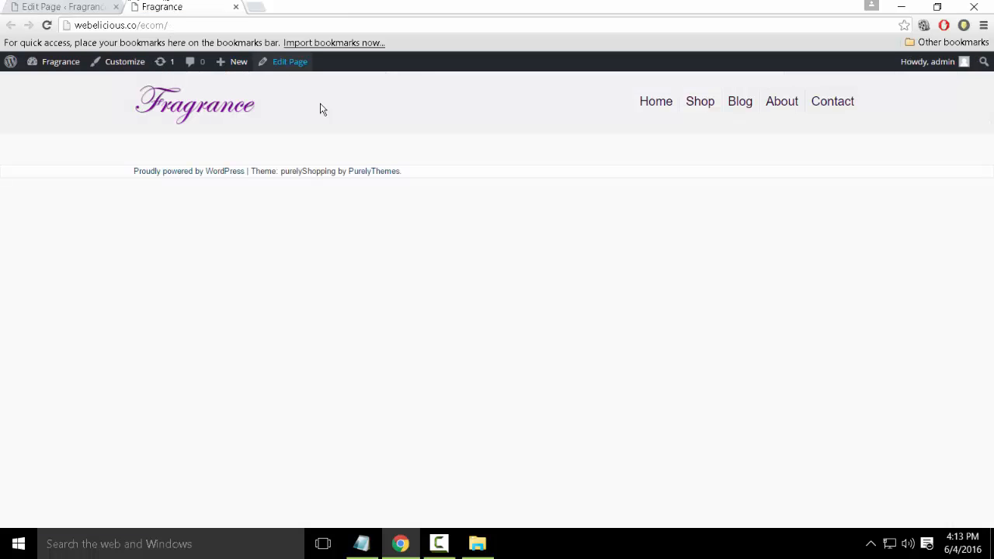
{"action": "key", "text": "F5"}
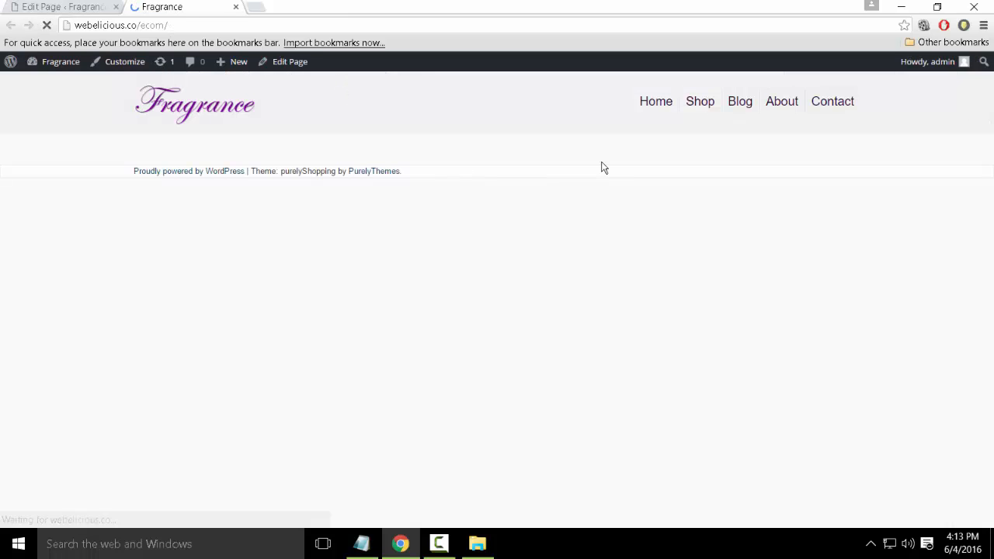
{"action": "left_click", "coordinate": [644, 105]}
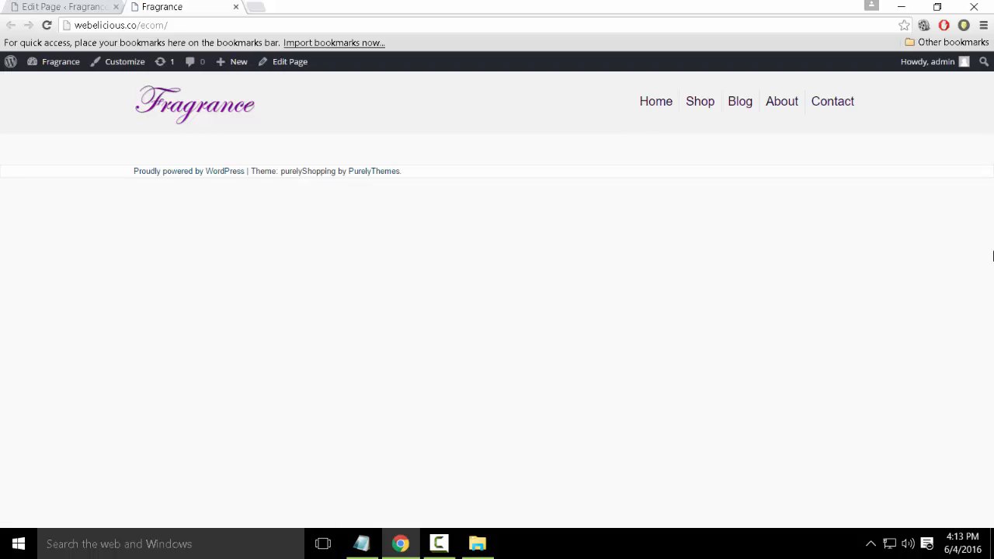
Insert the main-banner image from the media library into the Home page's content and update the page
{"action": "left_click", "coordinate": [35, 6]}
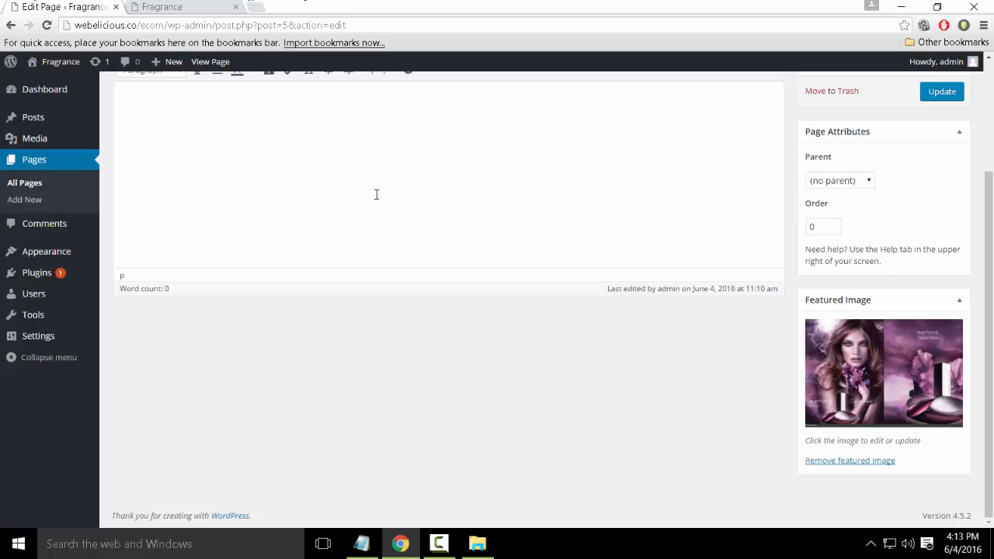
{"action": "scroll", "coordinate": [821, 381], "scroll_direction": "up", "scroll_amount": 2}
{"action": "scroll", "coordinate": [828, 382], "scroll_direction": "down", "scroll_amount": 1}
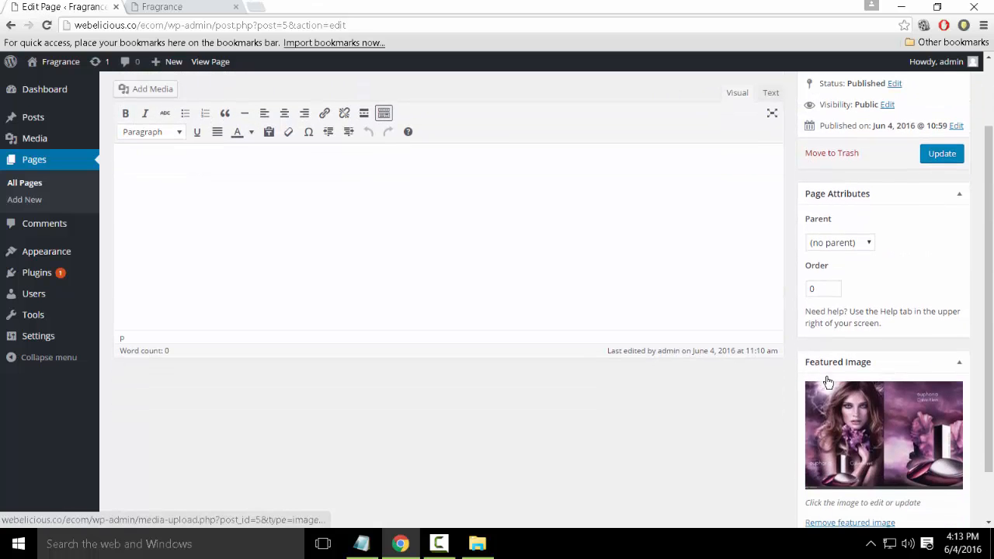
{"action": "left_click", "coordinate": [849, 243]}
{"action": "left_click", "coordinate": [936, 247]}
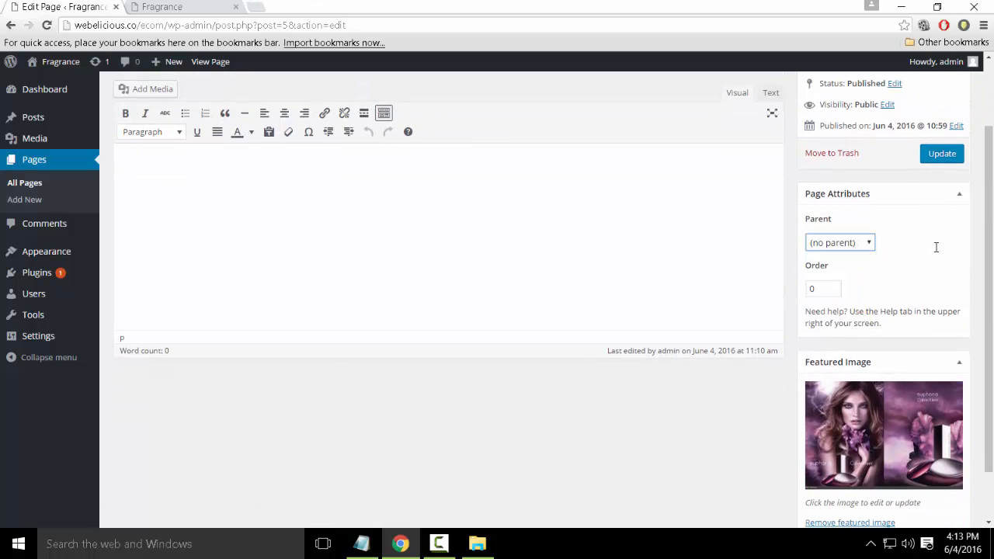
{"action": "scroll", "coordinate": [937, 248], "scroll_direction": "up", "scroll_amount": 2}
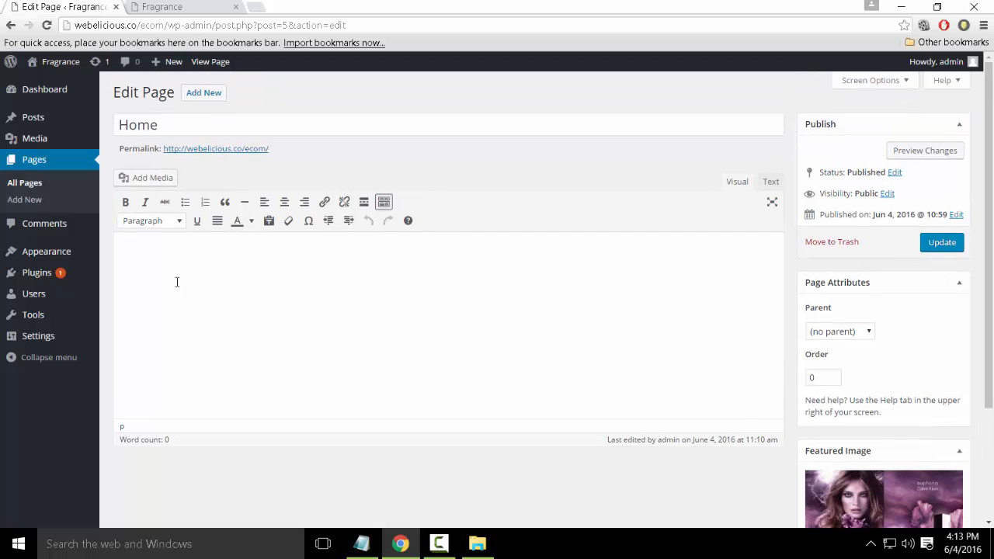
{"action": "left_click", "coordinate": [153, 179]}
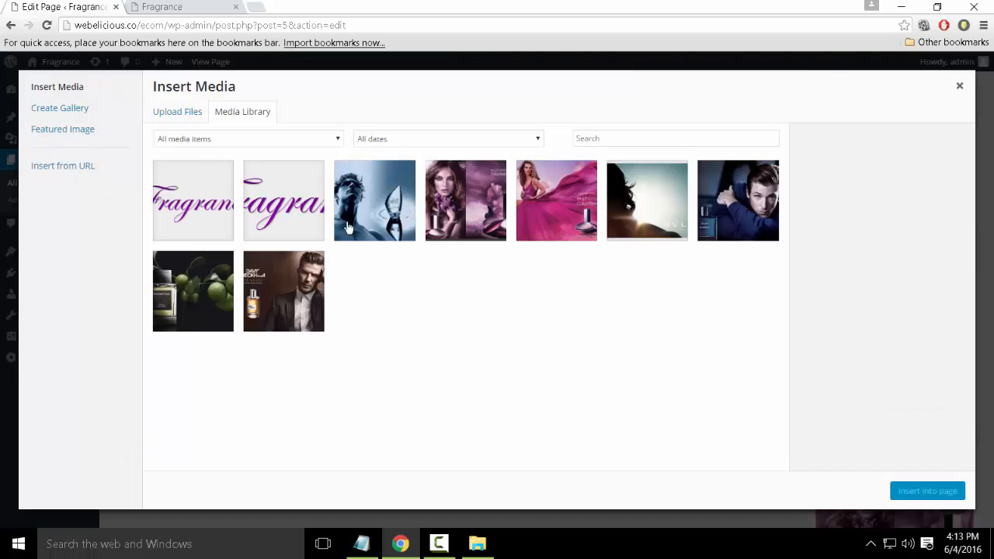
{"action": "left_click", "coordinate": [473, 222]}
{"action": "left_click", "coordinate": [915, 492]}
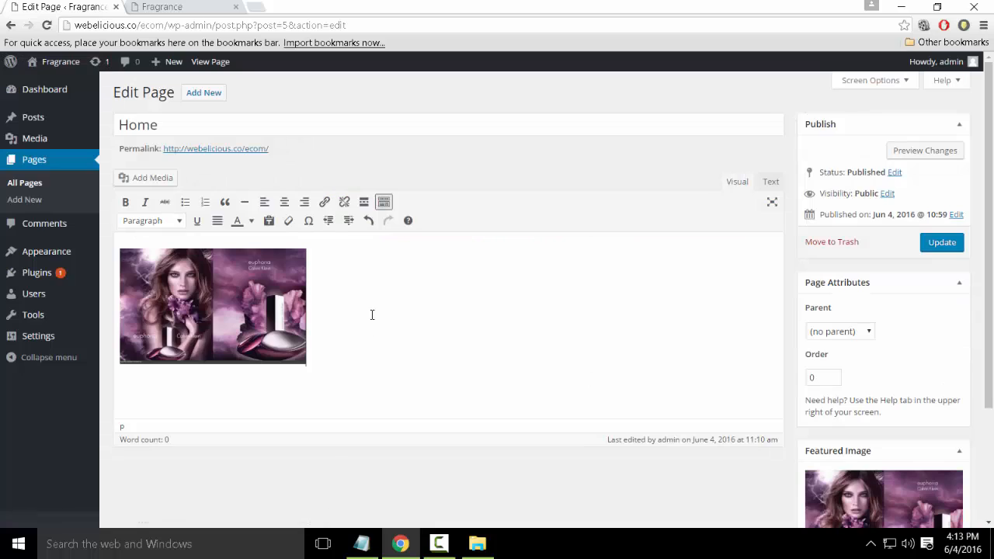
{"action": "left_click", "coordinate": [951, 244]}
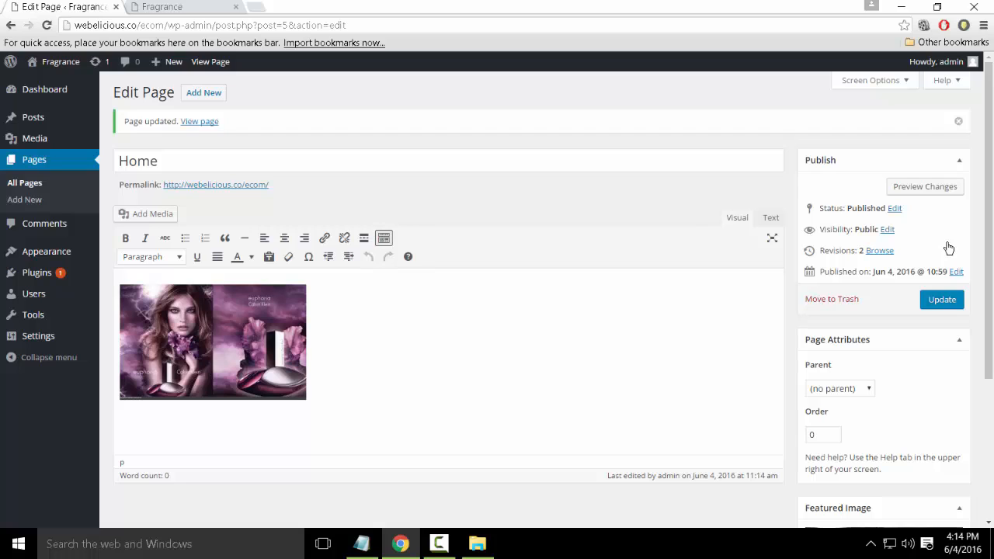
Replace the banner in the Home page's content with a fresh insertion of main-banner.jpg and update the page
{"action": "left_click", "coordinate": [194, 317]}
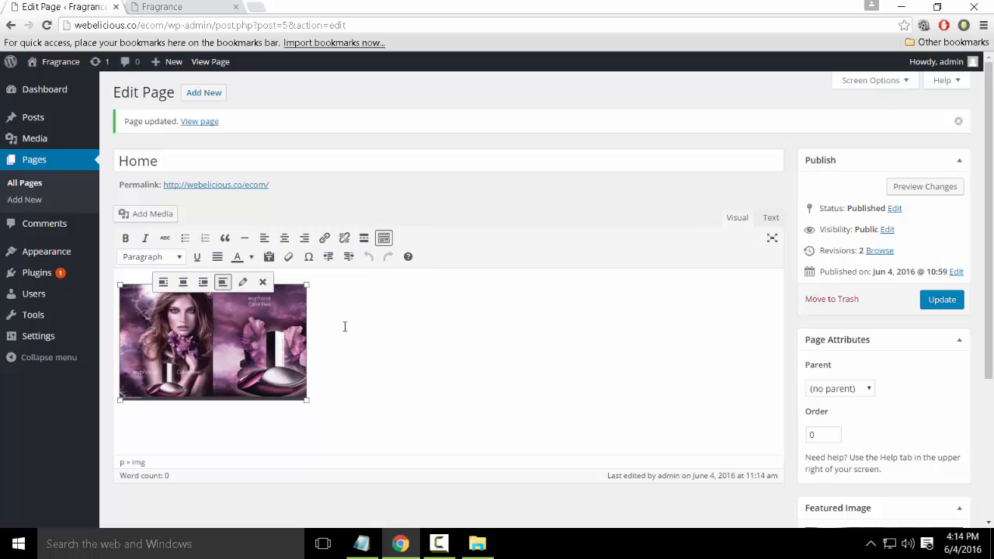
{"action": "left_click", "coordinate": [263, 282]}
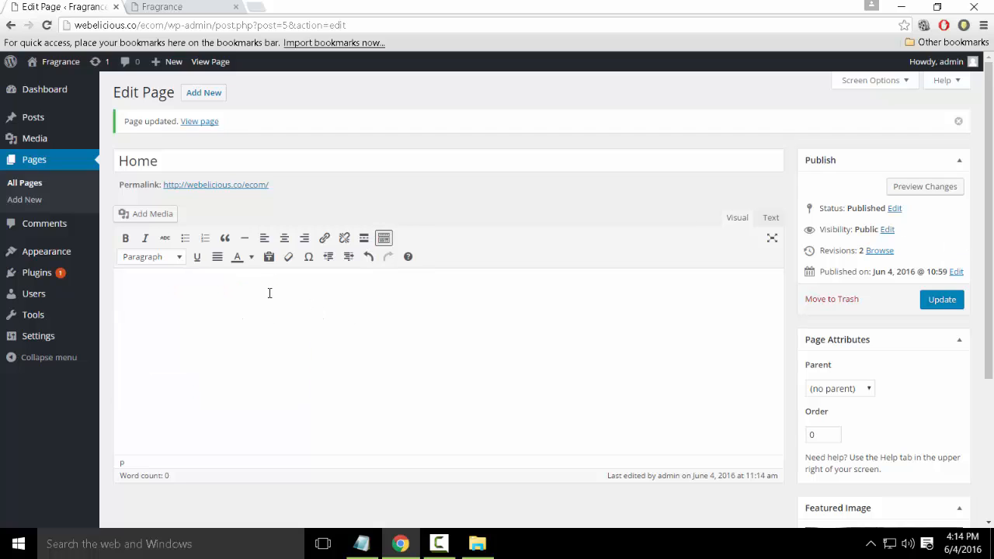
{"action": "left_click", "coordinate": [162, 216]}
{"action": "left_click", "coordinate": [464, 238]}
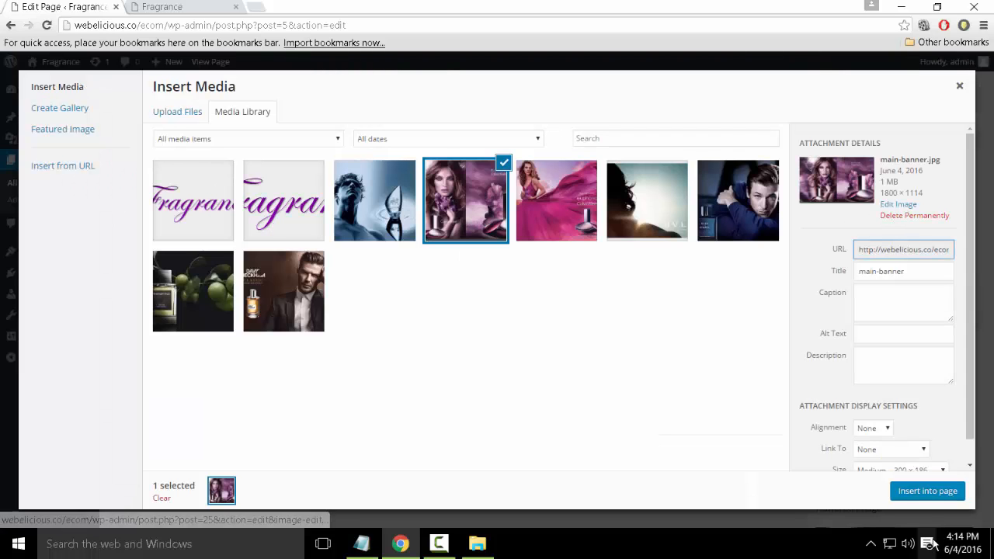
{"action": "left_click", "coordinate": [927, 490]}
{"action": "left_click", "coordinate": [164, 333]}
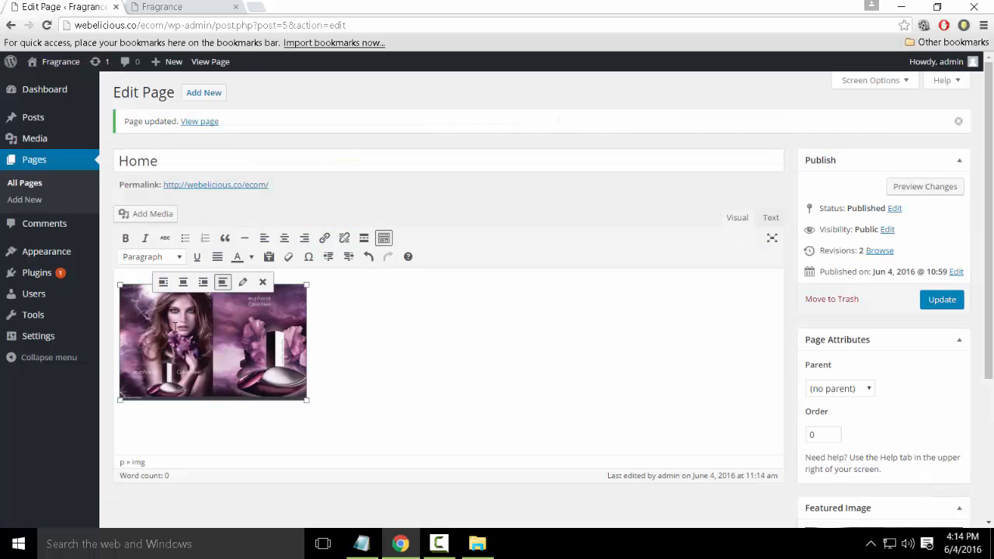
{"action": "left_click", "coordinate": [940, 301]}
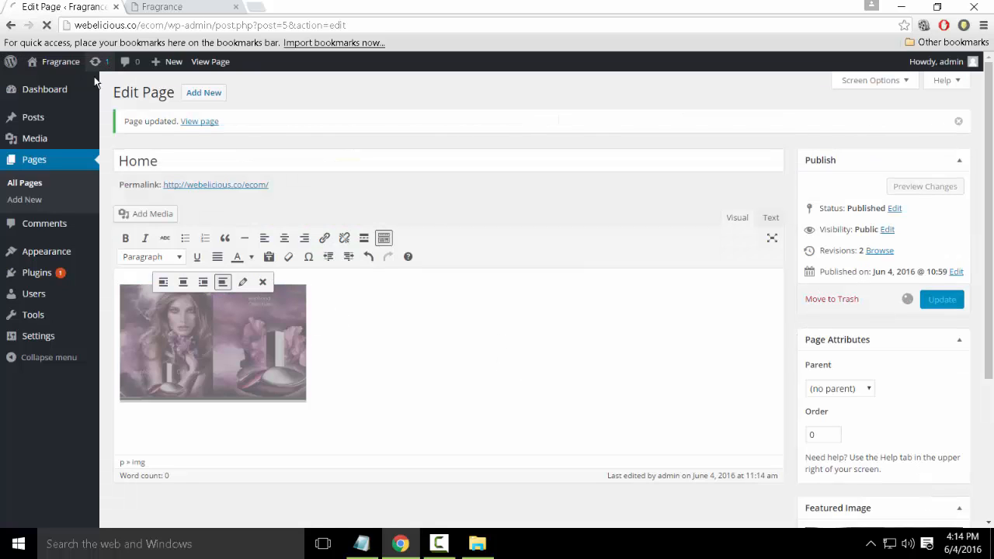
Reload the shop's front page to check how the Home page's banner displays
{"action": "left_click", "coordinate": [184, 6]}
{"action": "left_click", "coordinate": [189, 32]}
{"action": "key", "text": "Return"}
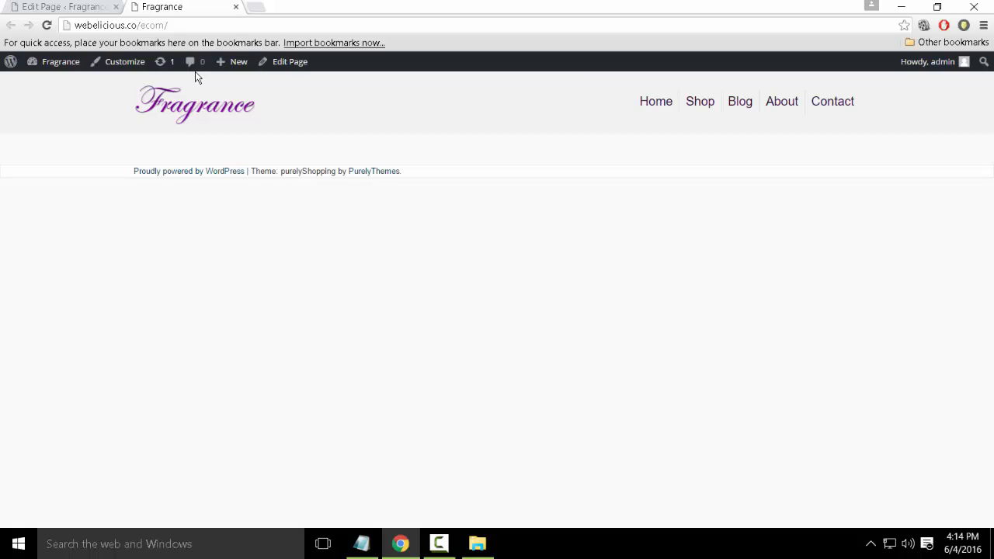
{"action": "key", "text": "F5"}
Update the Home page again from its editor and view the published page
{"action": "left_click", "coordinate": [57, 6]}
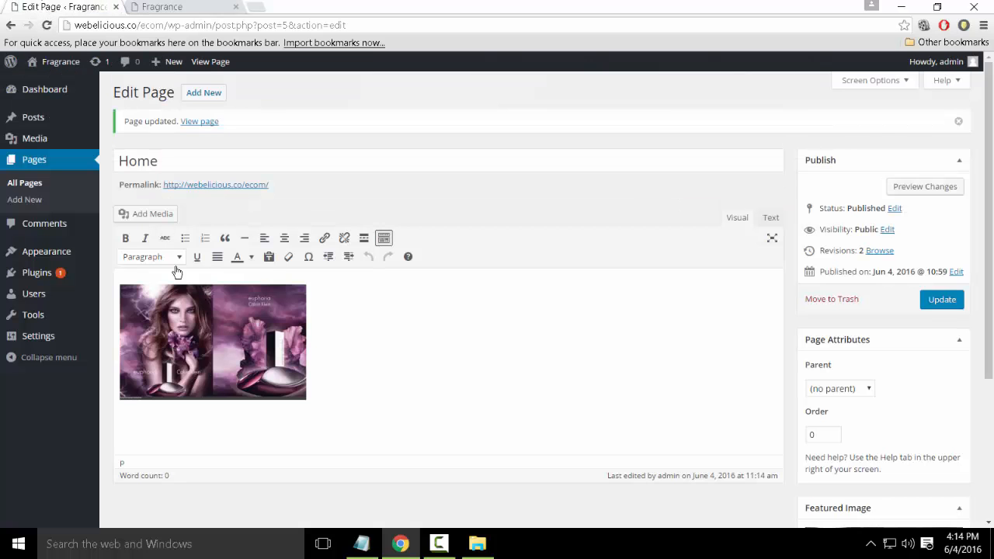
{"action": "left_click", "coordinate": [942, 300]}
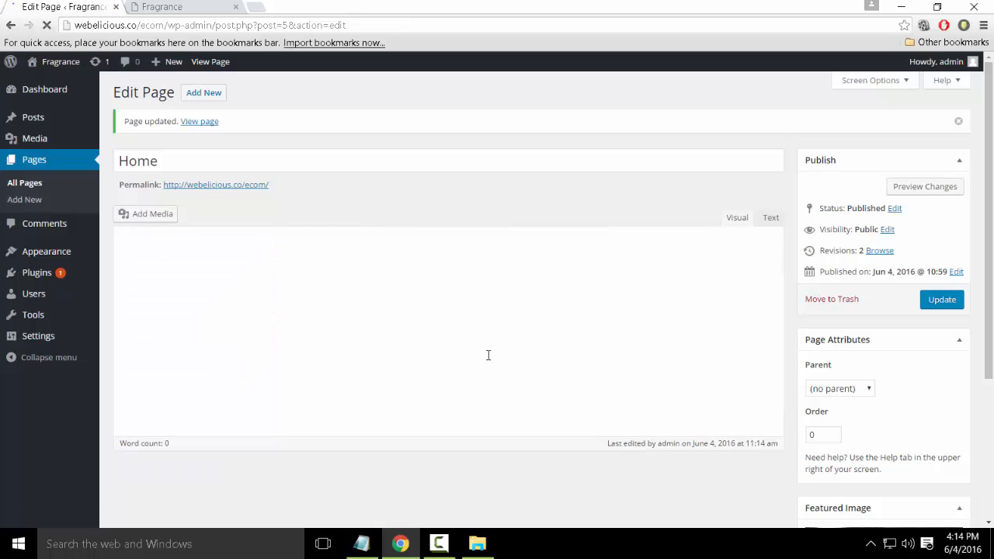
{"action": "left_click", "coordinate": [199, 124]}
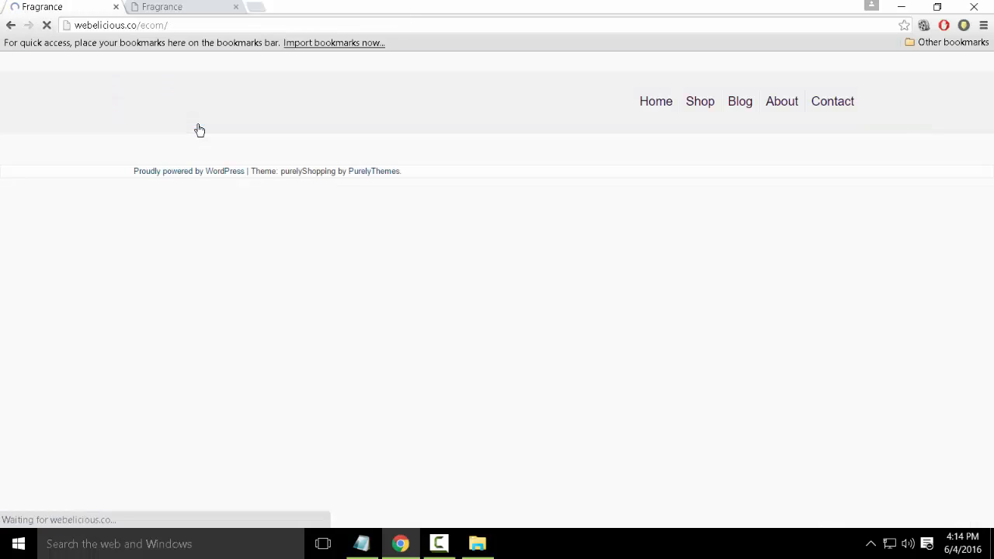
Return to the Home page's editor and remove the page's featured image
{"action": "left_click", "coordinate": [11, 25]}
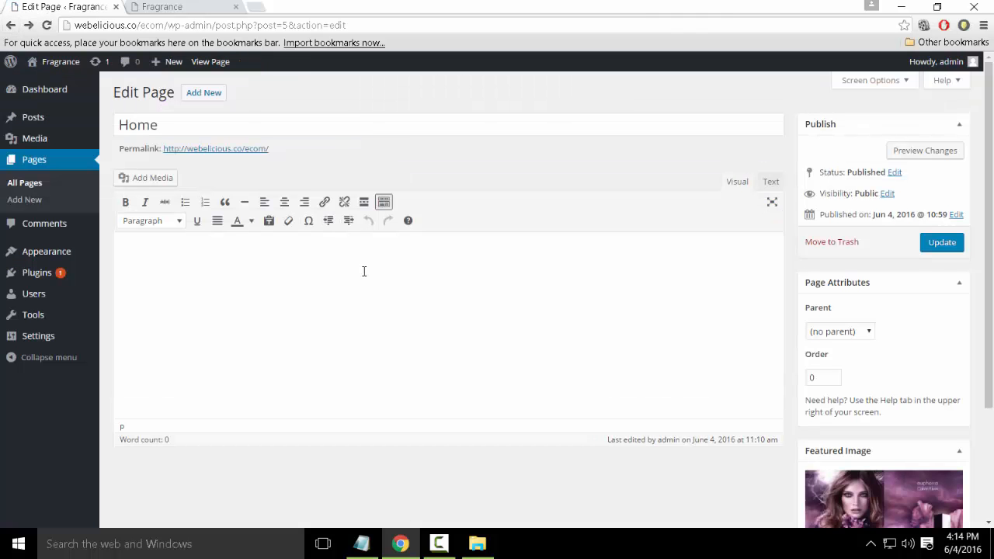
{"action": "scroll", "coordinate": [364, 271], "scroll_direction": "down", "scroll_amount": 2}
{"action": "scroll", "coordinate": [364, 271], "scroll_direction": "up", "scroll_amount": 2}
{"action": "scroll", "coordinate": [333, 318], "scroll_direction": "down", "scroll_amount": 2}
{"action": "scroll", "coordinate": [341, 318], "scroll_direction": "up", "scroll_amount": 2}
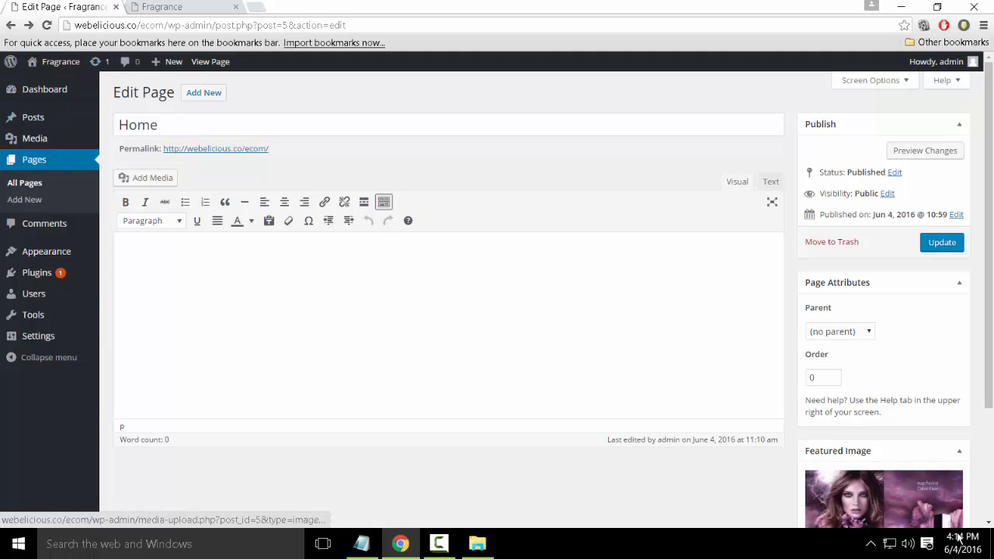
{"action": "scroll", "coordinate": [916, 489], "scroll_direction": "down", "scroll_amount": 2}
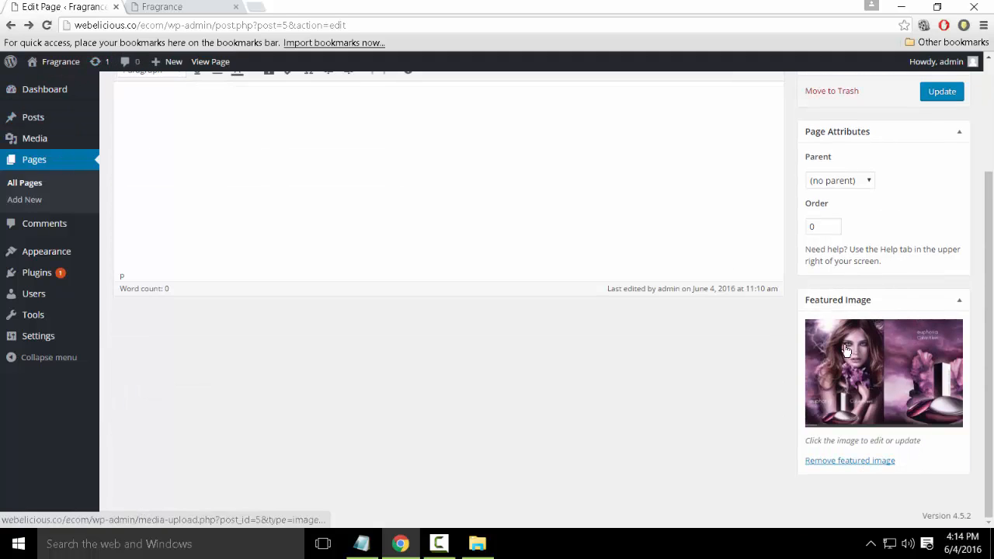
{"action": "left_click", "coordinate": [812, 459]}
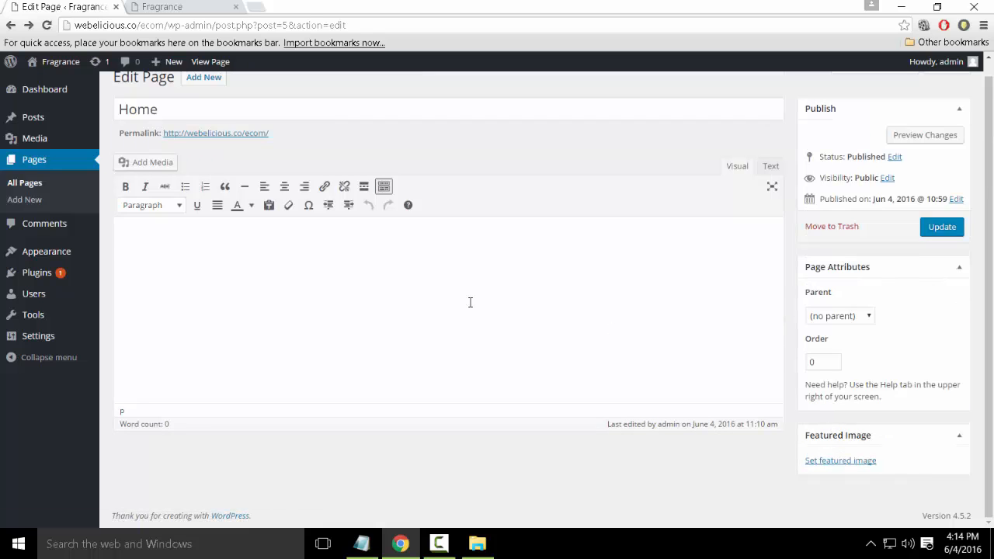
Try the main-banner image from the media library as the site's background image in the theme customizer
{"action": "mouse_move", "coordinate": [64, 258]}
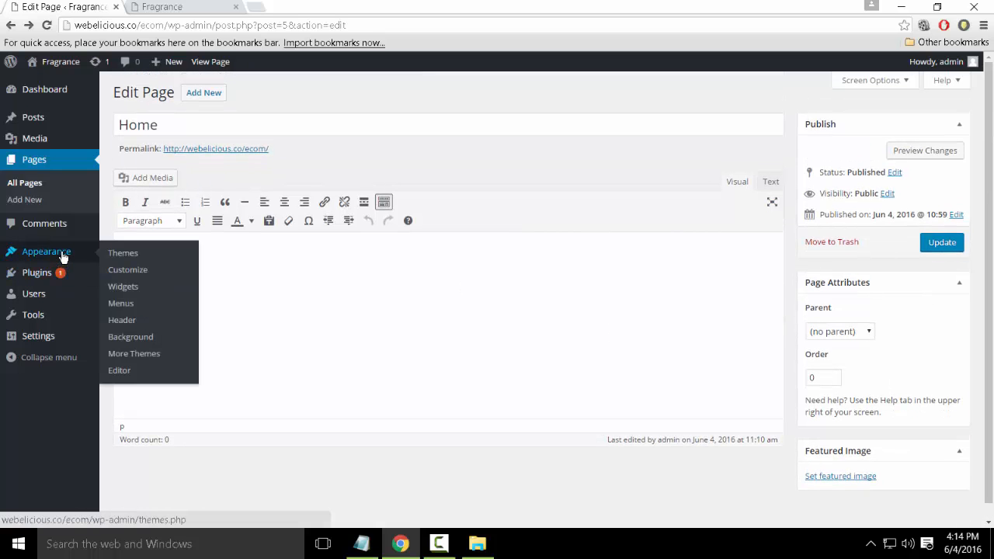
{"action": "left_click", "coordinate": [147, 342]}
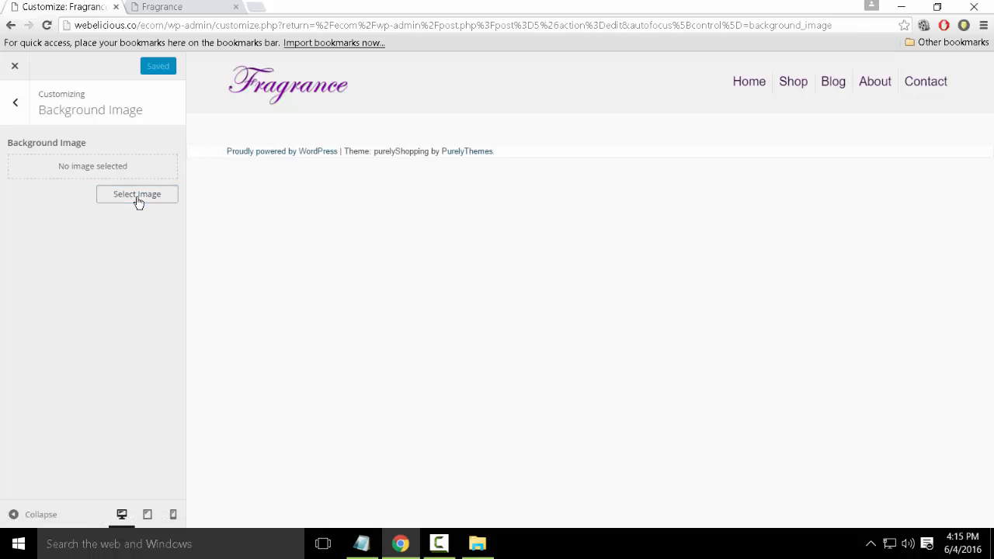
{"action": "left_click", "coordinate": [136, 196]}
{"action": "left_click", "coordinate": [356, 202]}
{"action": "left_click", "coordinate": [907, 490]}
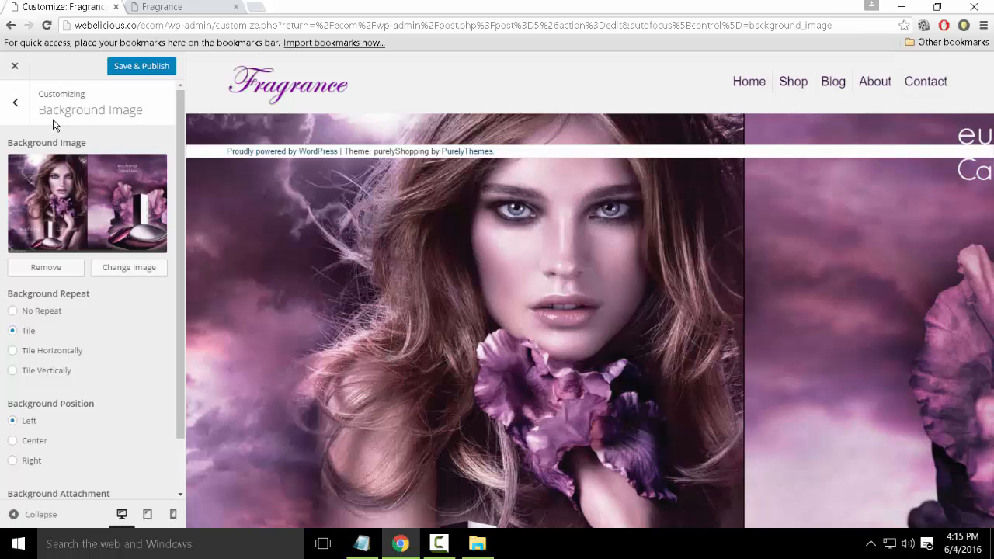
Try Center position with Scroll and Fixed attachment for the background image, and leave the customizer without saving
{"action": "left_click", "coordinate": [38, 442]}
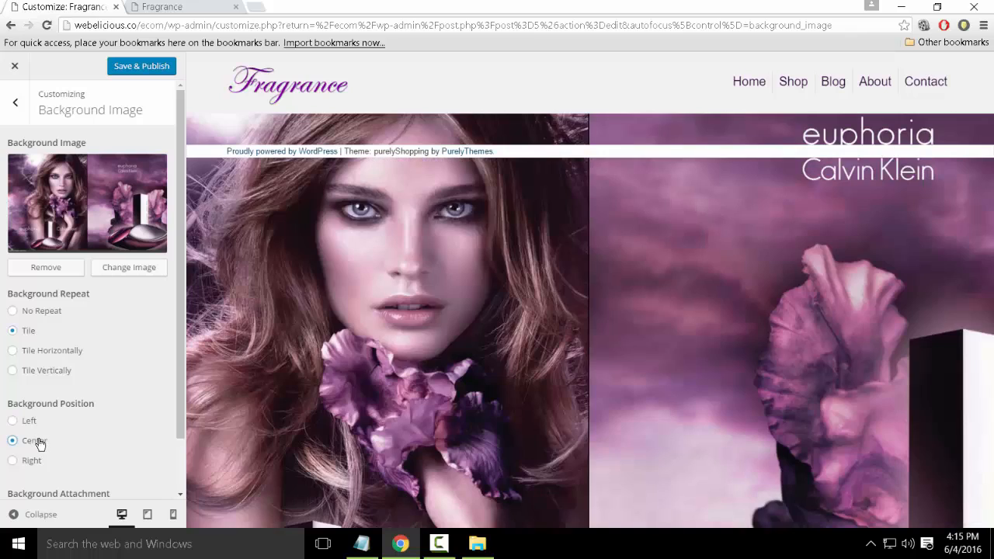
{"action": "left_click_drag", "start_coordinate": [181, 358], "coordinate": [181, 448]}
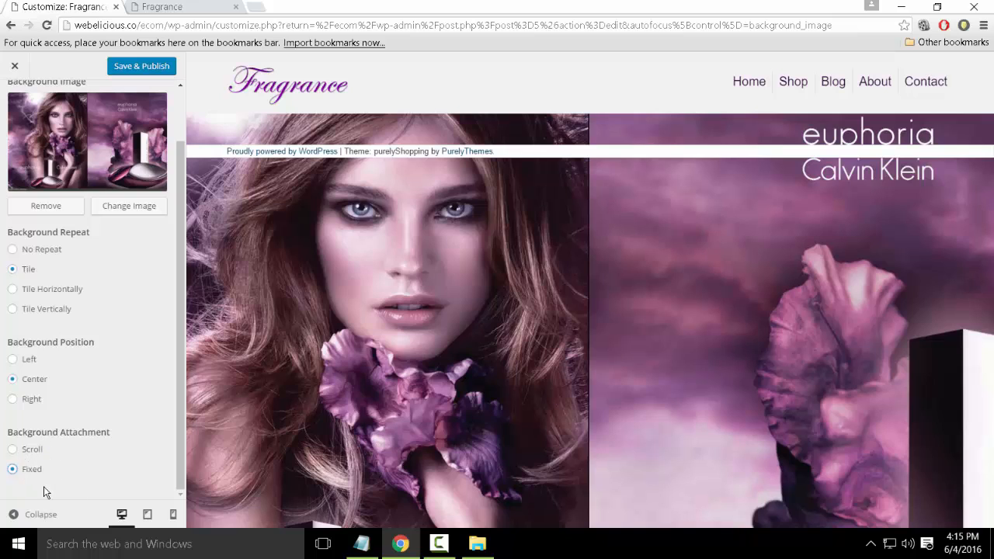
{"action": "left_click", "coordinate": [28, 452]}
{"action": "left_click", "coordinate": [27, 470]}
{"action": "left_click", "coordinate": [14, 65]}
{"action": "left_click", "coordinate": [484, 143]}
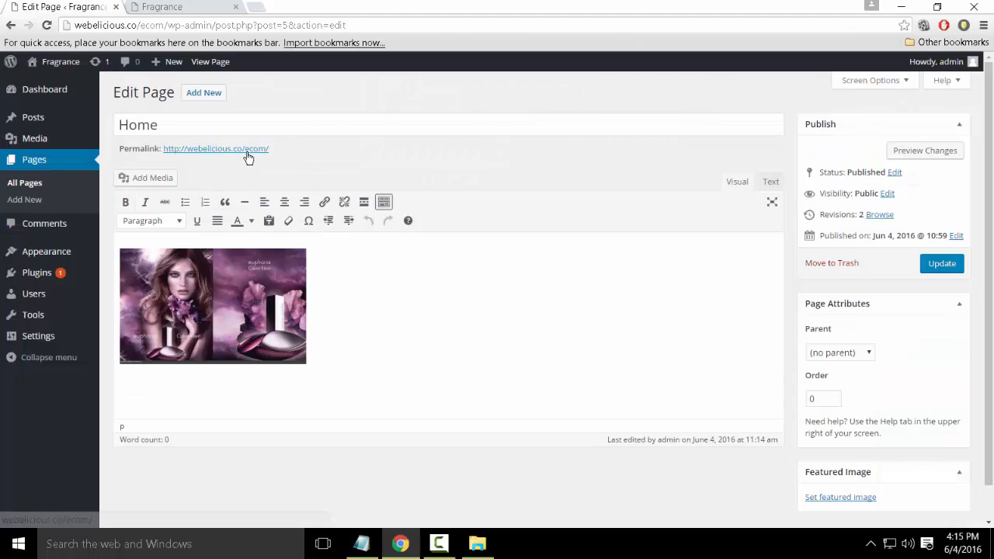
Delete the banner image from the Home page's content and update the page
{"action": "left_click", "coordinate": [297, 280]}
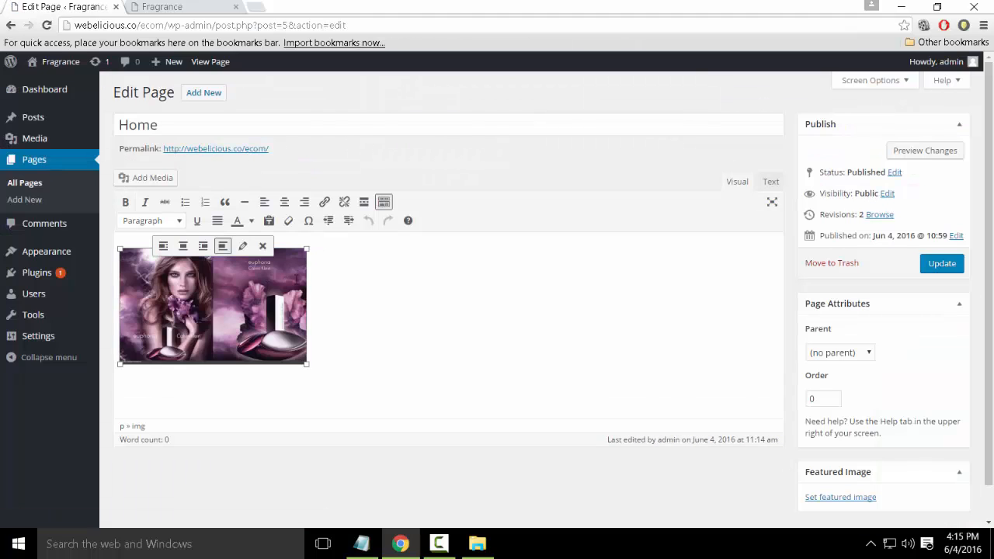
{"action": "left_click", "coordinate": [262, 245]}
{"action": "left_click", "coordinate": [929, 266]}
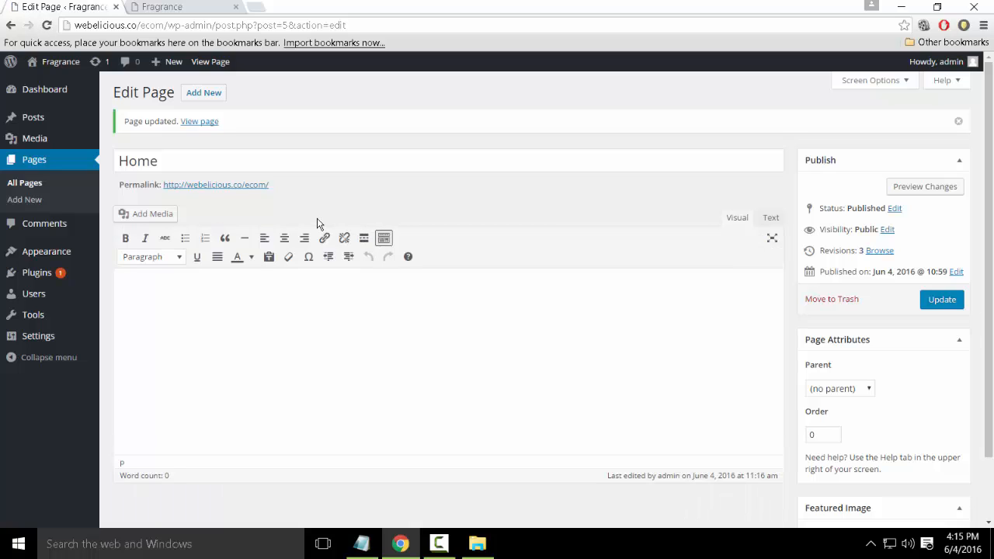
Open the page for adding new plugins and search for "revolution slider"
{"action": "mouse_move", "coordinate": [62, 271]}
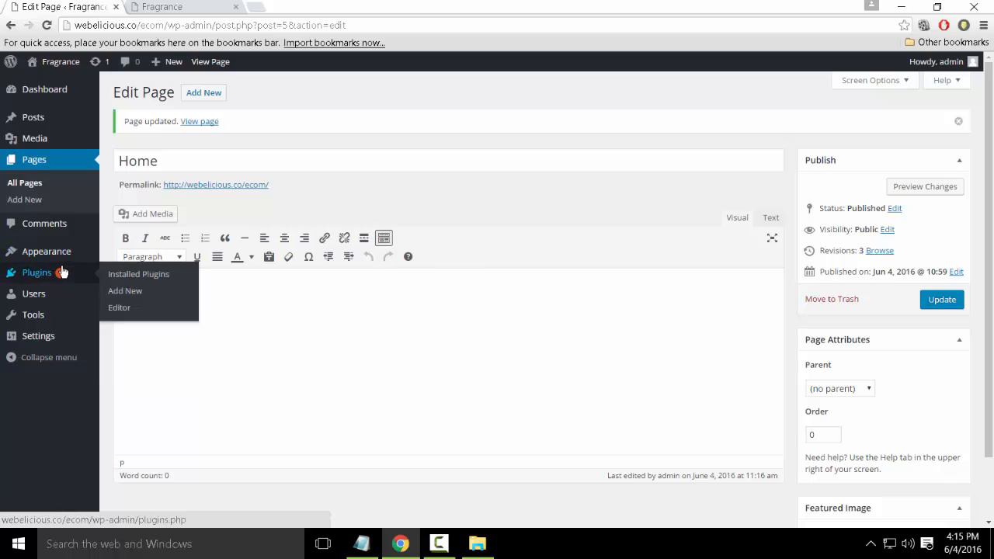
{"action": "left_click", "coordinate": [140, 291]}
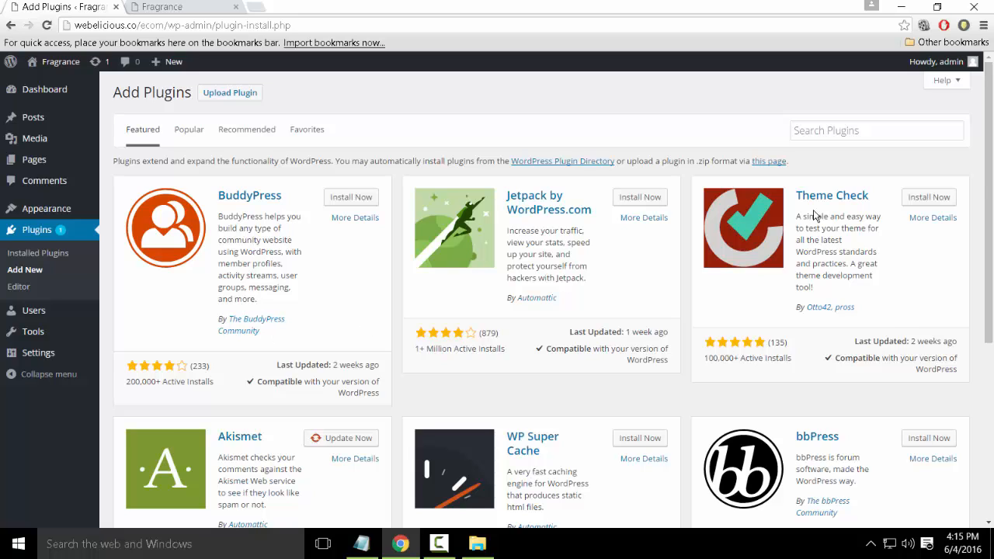
{"action": "left_click", "coordinate": [832, 133]}
{"action": "type", "text": "revolution slider"}
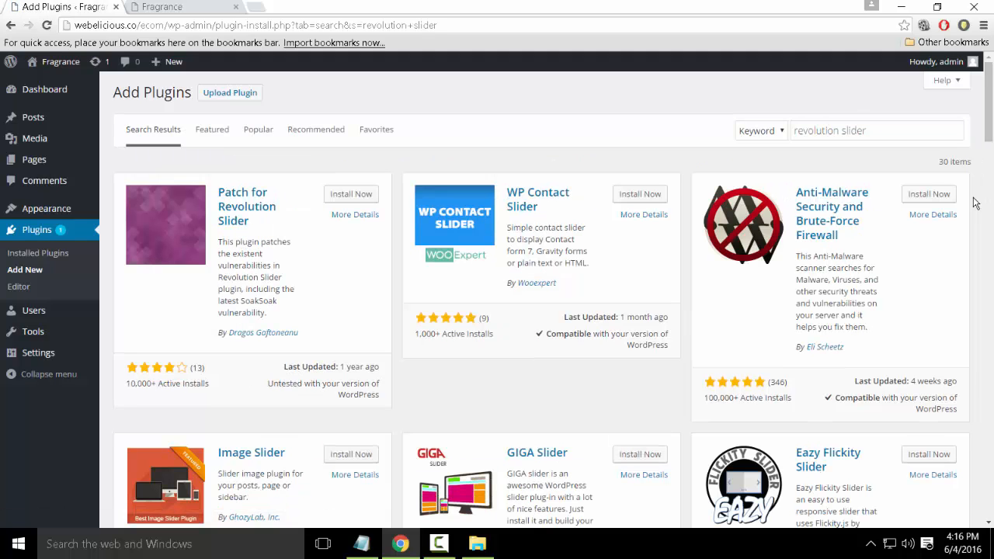
Open the details of the Image Slider plugin in the search results and view its screenshots
{"action": "scroll", "coordinate": [466, 287], "scroll_direction": "down", "scroll_amount": 1}
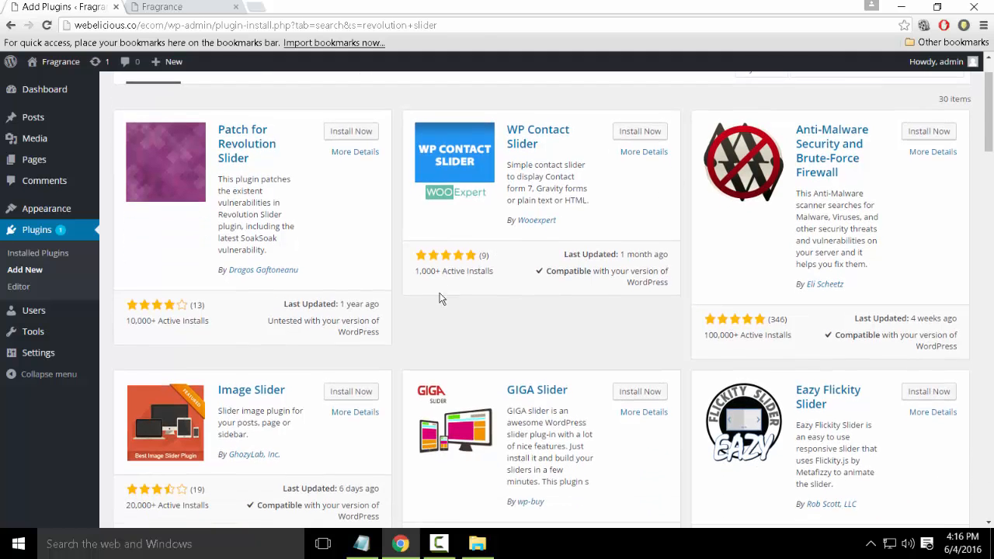
{"action": "scroll", "coordinate": [435, 296], "scroll_direction": "down", "scroll_amount": 3}
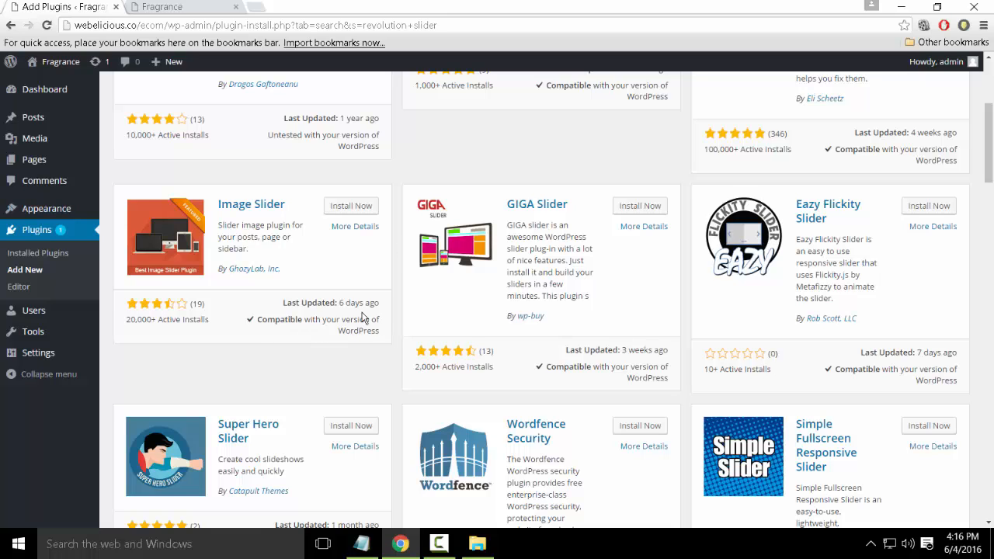
{"action": "left_click", "coordinate": [365, 231]}
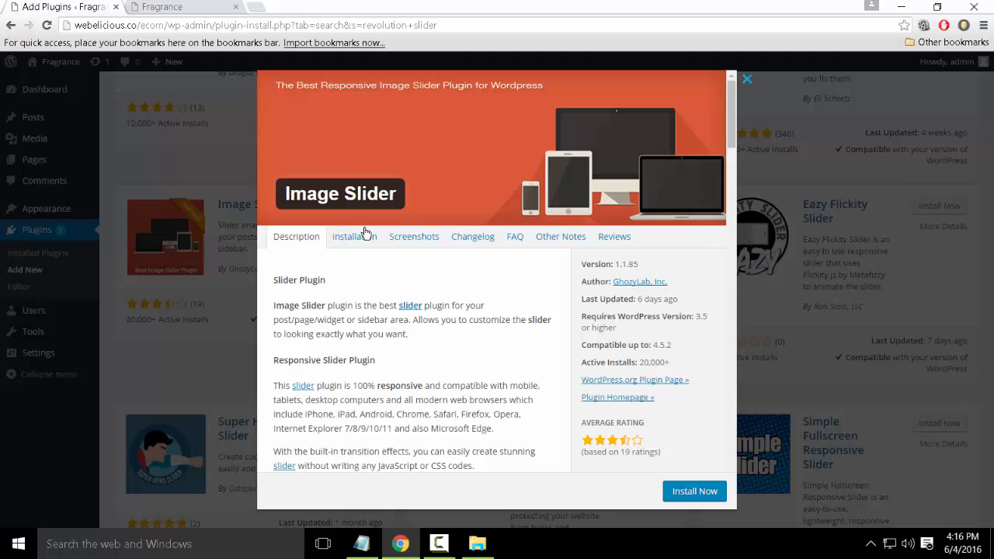
{"action": "left_click", "coordinate": [418, 245]}
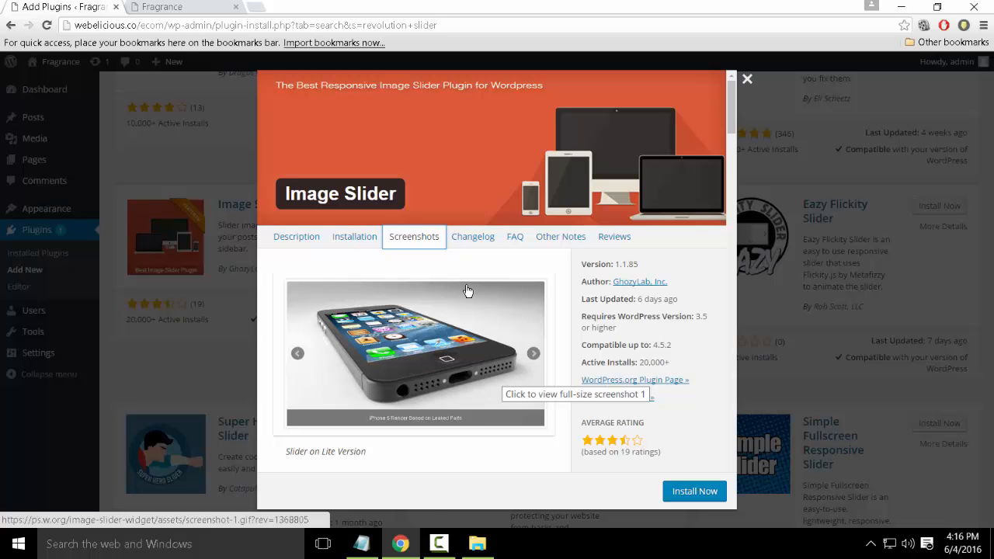
Close the Image Slider details, then open the GIGA Slider plugin's details and view its installation notes and screenshots
{"action": "left_click", "coordinate": [748, 82]}
{"action": "scroll", "coordinate": [497, 323], "scroll_direction": "up", "scroll_amount": 3}
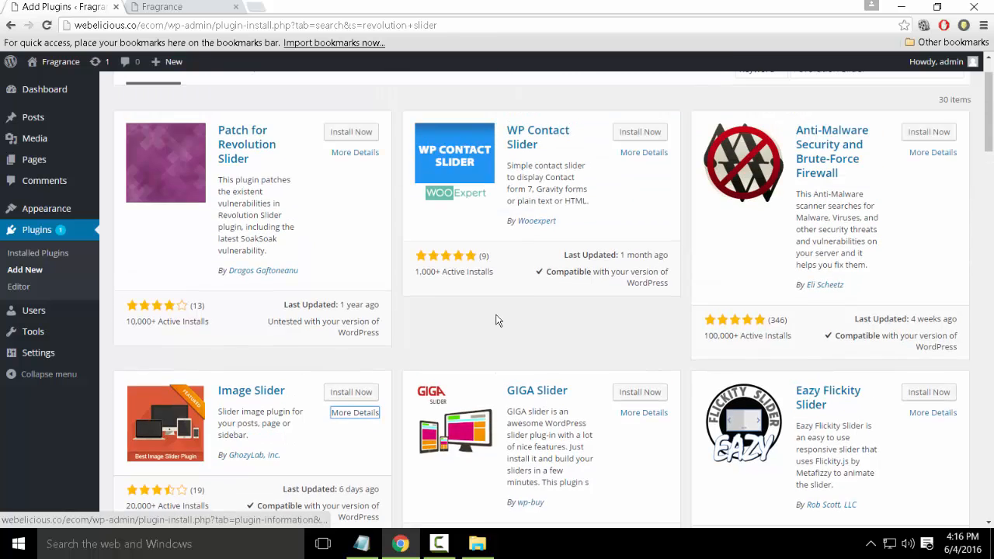
{"action": "scroll", "coordinate": [534, 316], "scroll_direction": "down", "scroll_amount": 3}
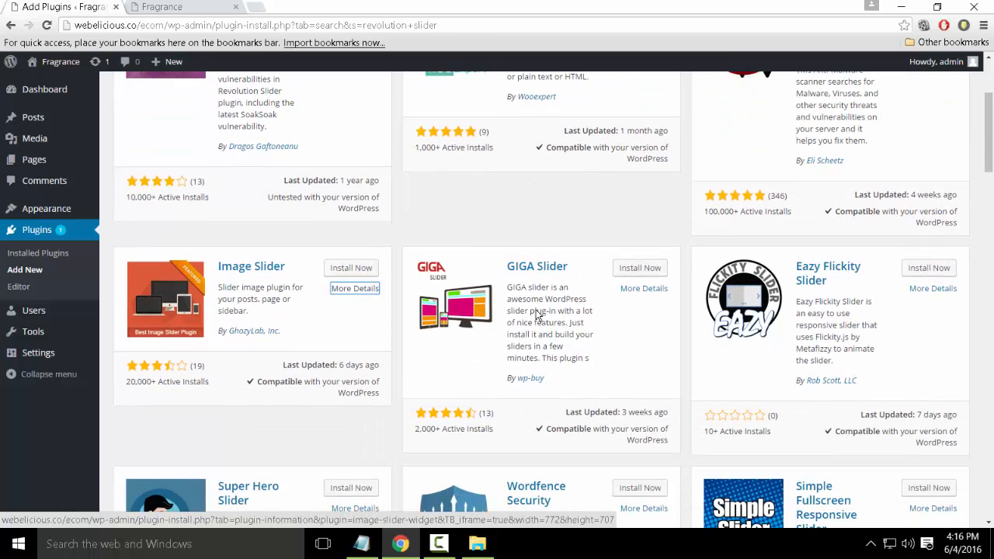
{"action": "scroll", "coordinate": [538, 309], "scroll_direction": "down", "scroll_amount": 2}
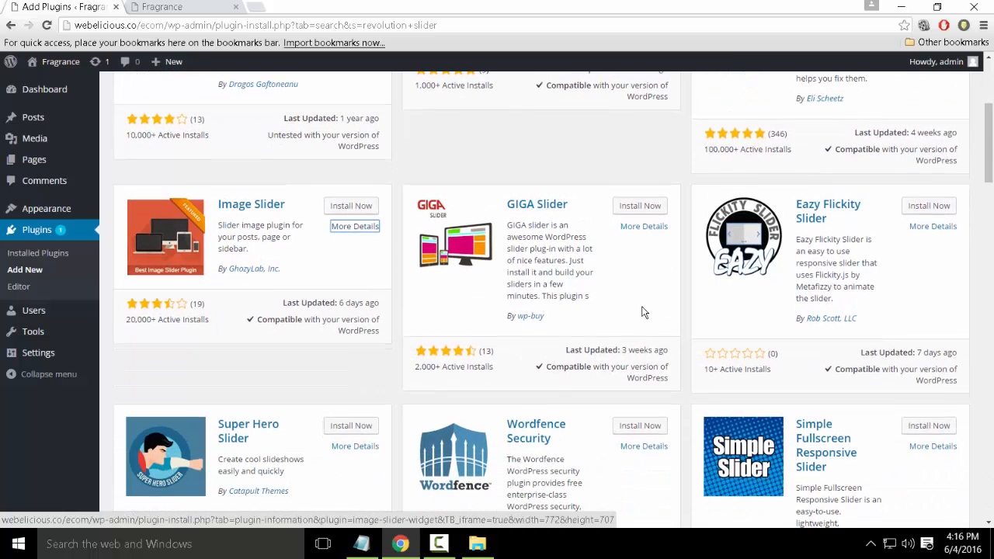
{"action": "left_click", "coordinate": [651, 227]}
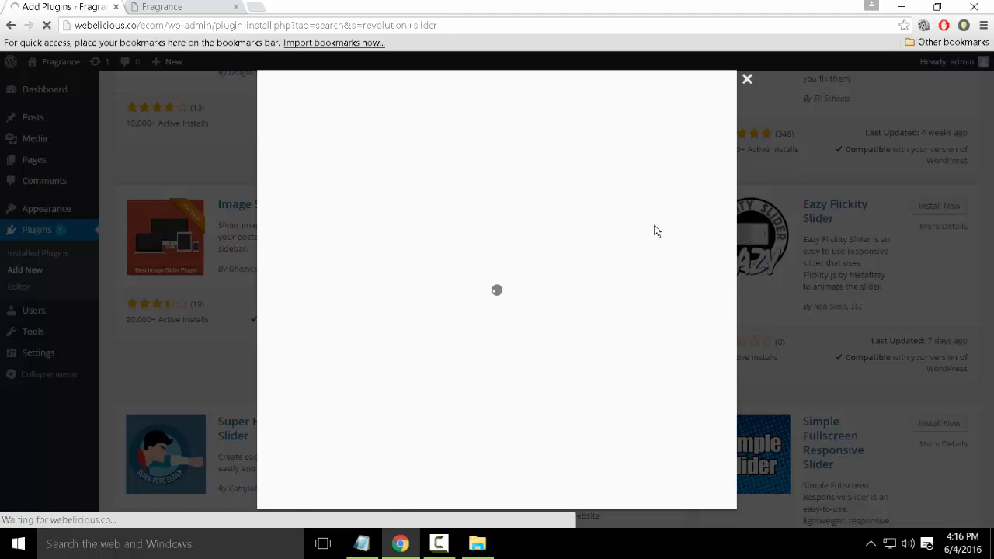
{"action": "left_click", "coordinate": [362, 239]}
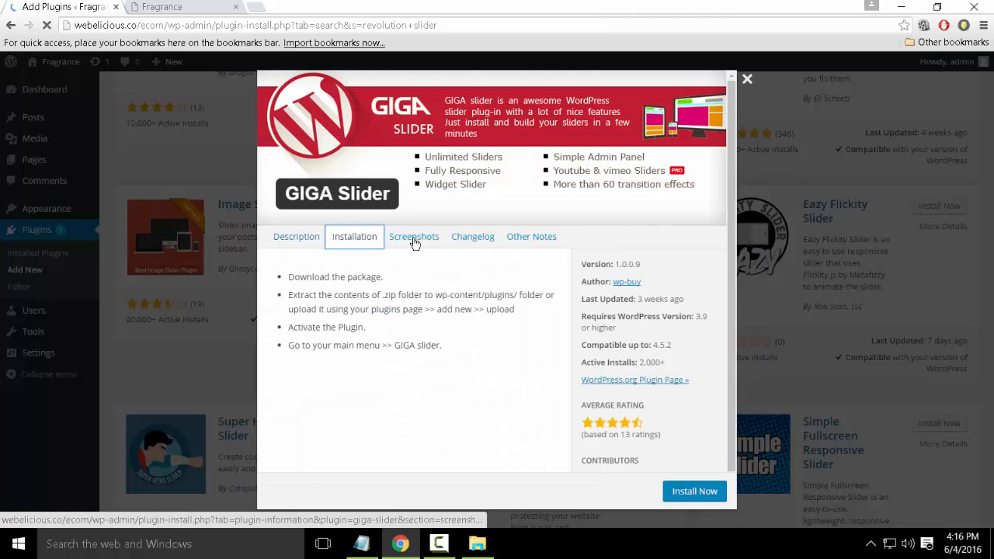
{"action": "left_click", "coordinate": [416, 238]}
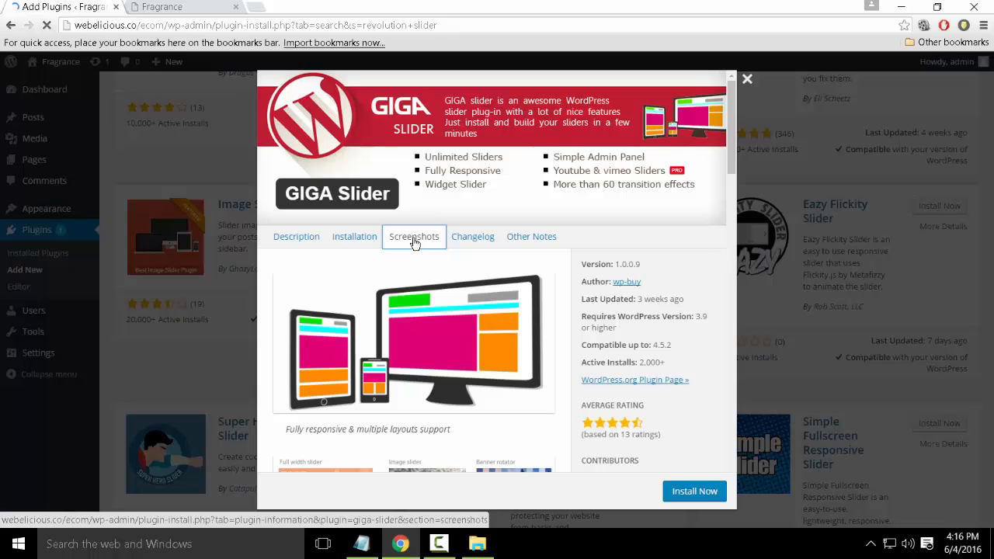
{"action": "scroll", "coordinate": [673, 272], "scroll_direction": "down", "scroll_amount": 3}
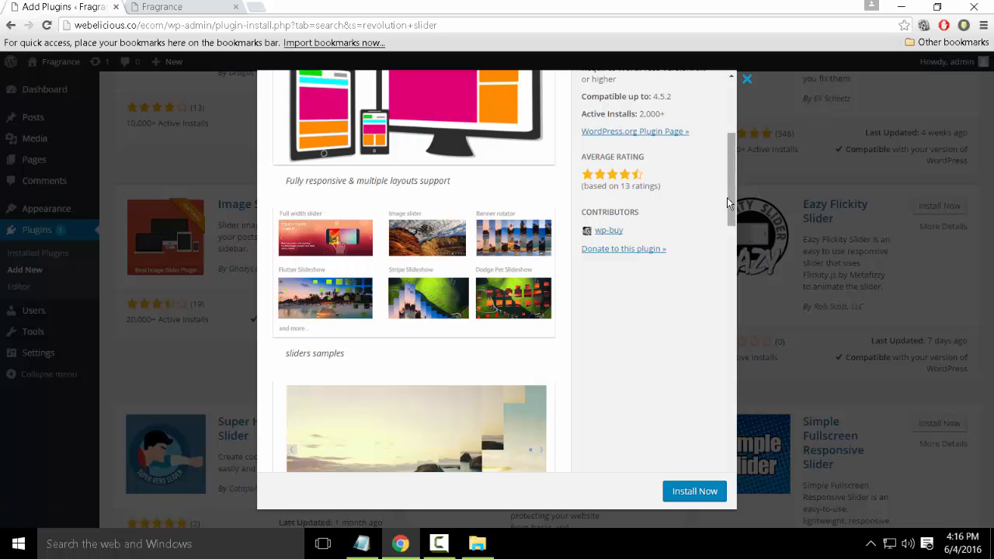
Install the GIGA Slider plugin and activate it
{"action": "left_click_drag", "start_coordinate": [727, 197], "coordinate": [728, 169]}
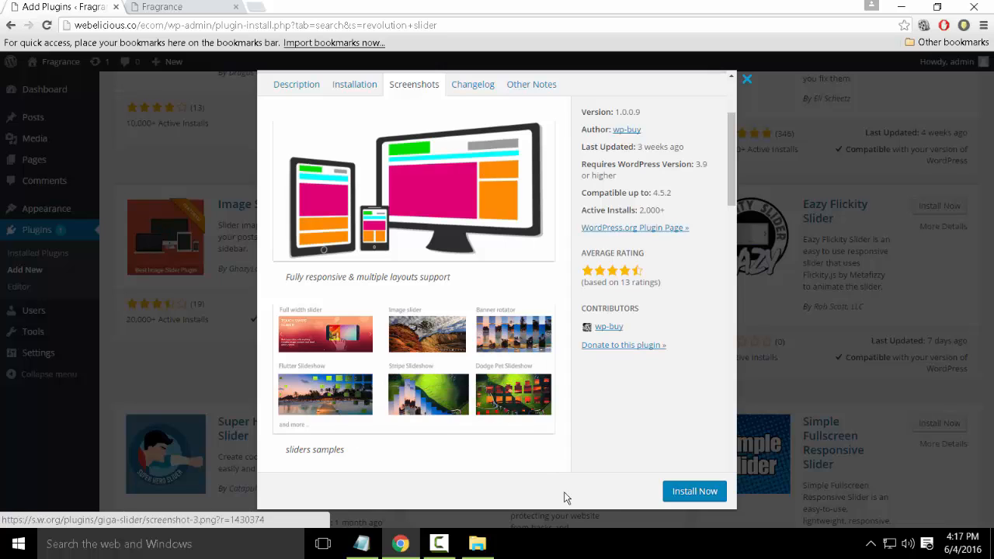
{"action": "left_click", "coordinate": [699, 503]}
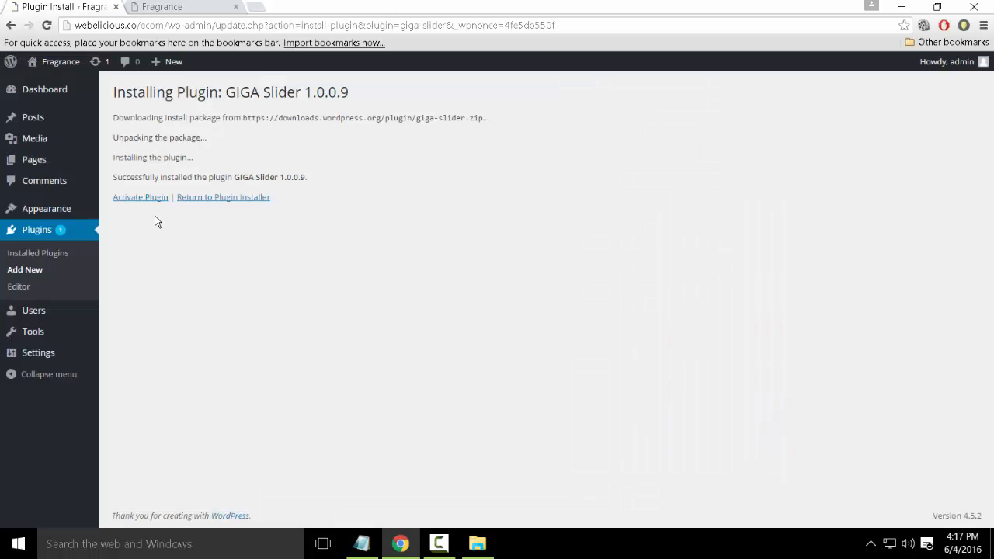
{"action": "left_click", "coordinate": [155, 199]}
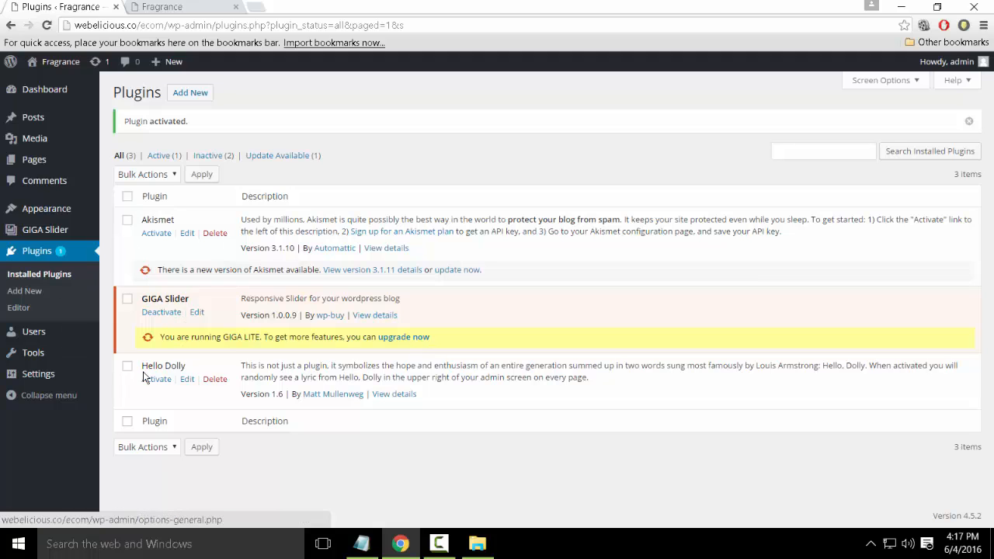
Start a new slider in GIGA Slider and title it my_slider
{"action": "left_click", "coordinate": [48, 237]}
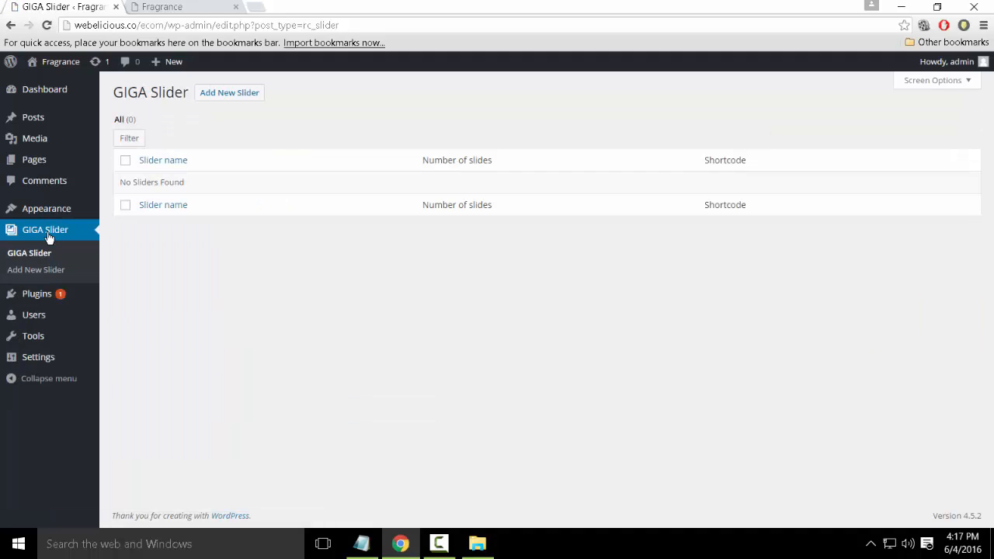
{"action": "left_click", "coordinate": [229, 93]}
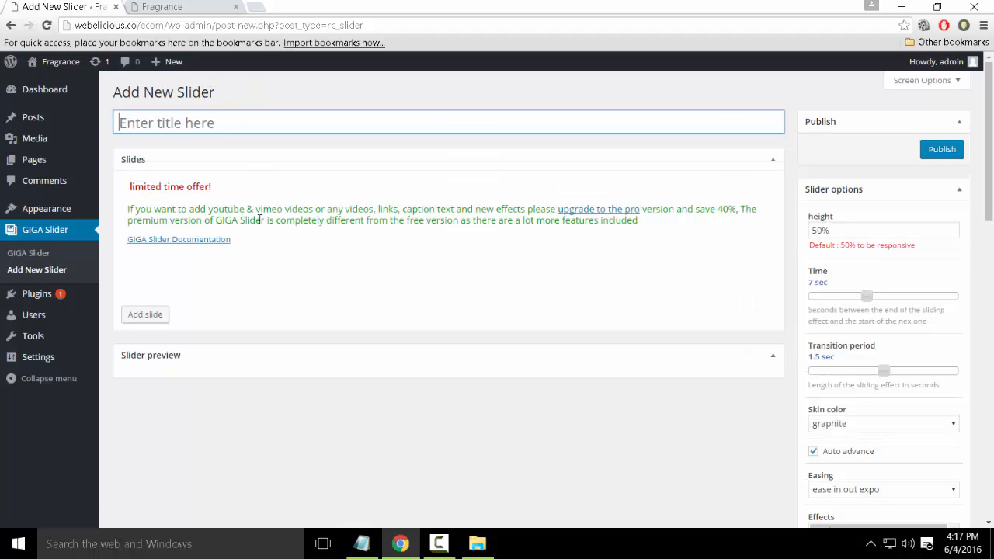
{"action": "type", "text": "my"}
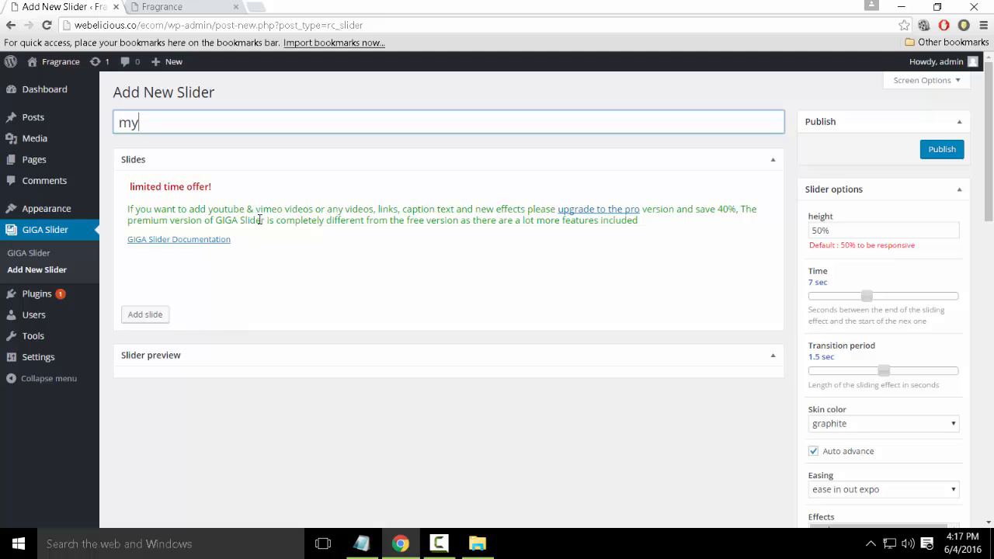
{"action": "type", "text": "_slider"}
Add an image slide to the slider and give it the purple two-panel euphoria perfume banner from the media library
{"action": "left_click", "coordinate": [145, 315]}
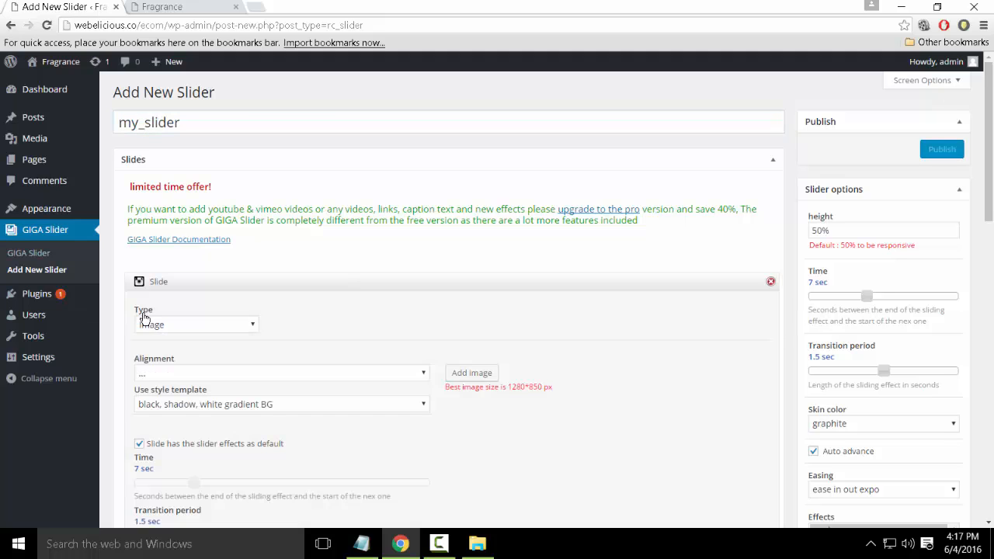
{"action": "scroll", "coordinate": [347, 288], "scroll_direction": "down", "scroll_amount": 2}
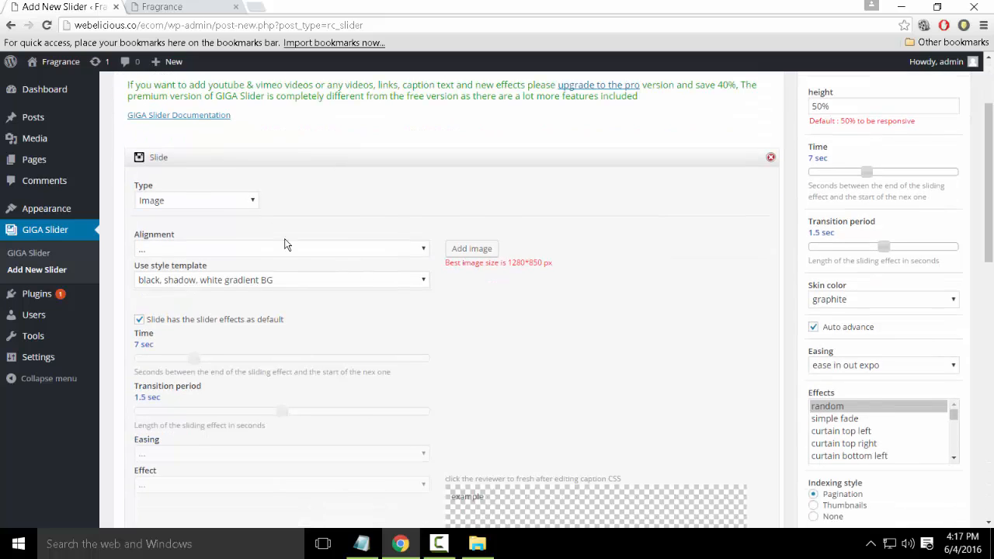
{"action": "left_click", "coordinate": [451, 249]}
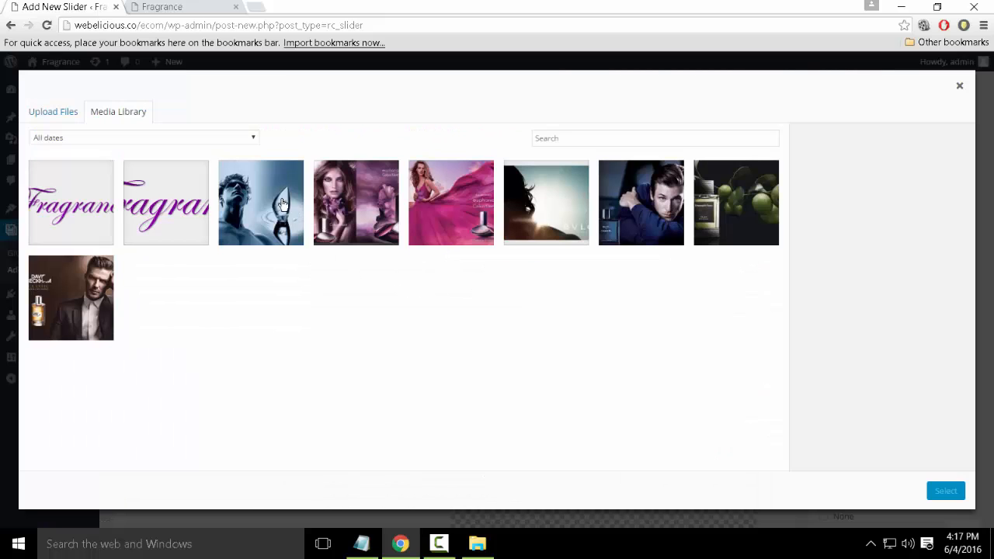
{"action": "left_click", "coordinate": [284, 205]}
{"action": "left_click", "coordinate": [357, 201]}
{"action": "left_click", "coordinate": [944, 491]}
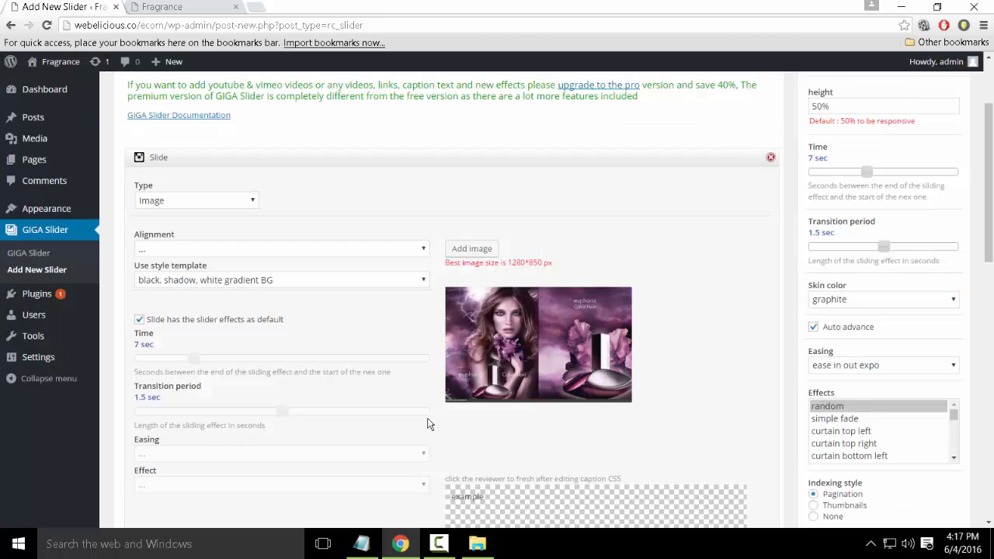
Set the slide's alignment to center and choose the style template "black, shadow, white gradient BG"
{"action": "scroll", "coordinate": [419, 303], "scroll_direction": "down", "scroll_amount": 1}
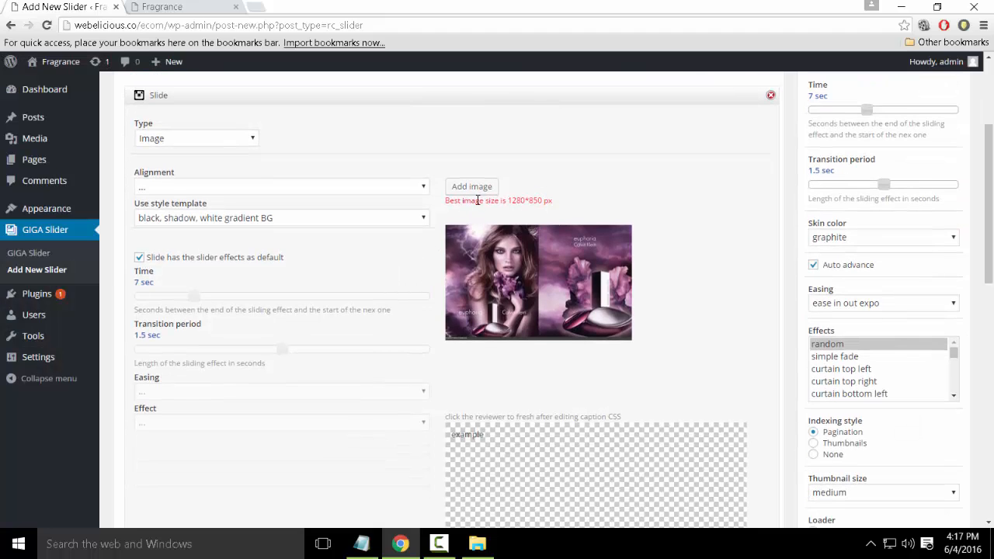
{"action": "left_click", "coordinate": [421, 188]}
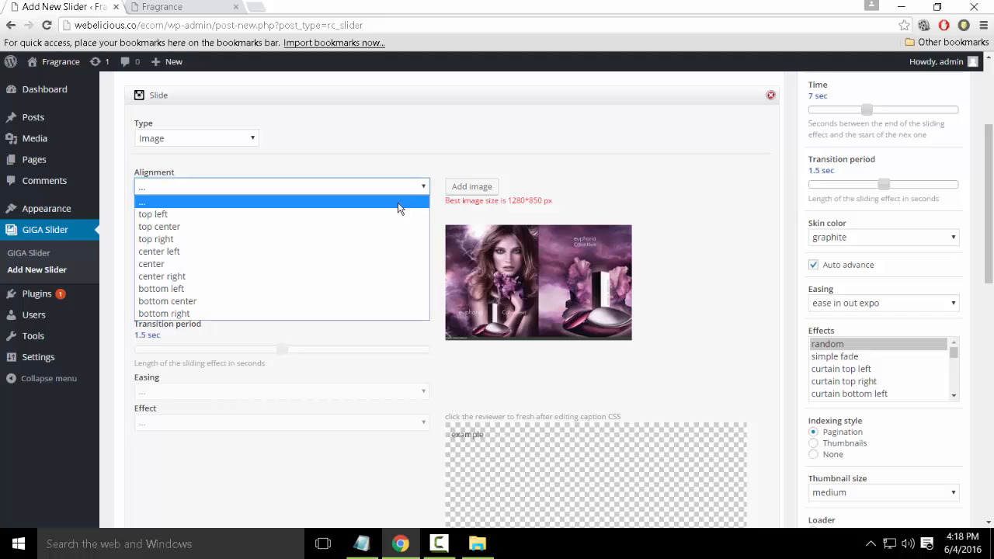
{"action": "left_click", "coordinate": [389, 265]}
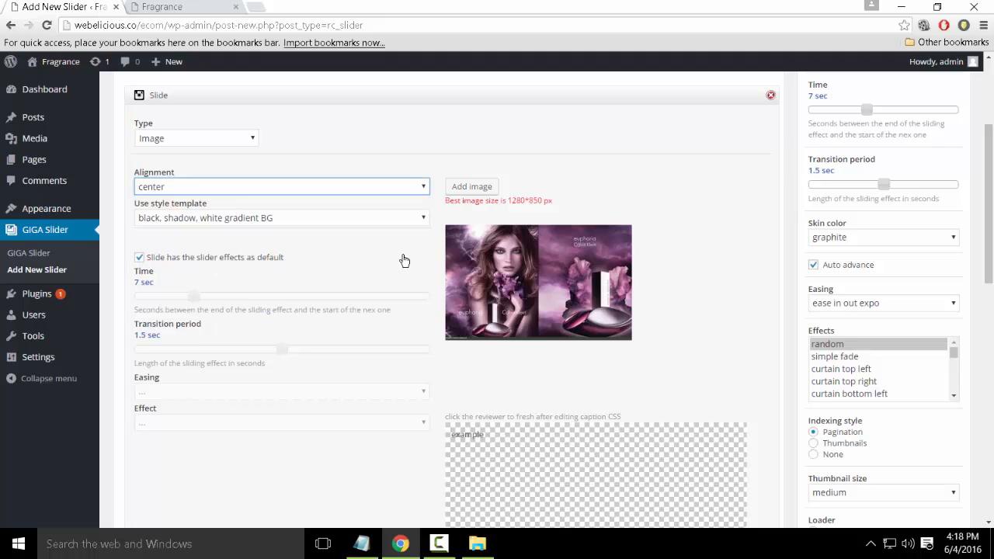
{"action": "left_click", "coordinate": [323, 220]}
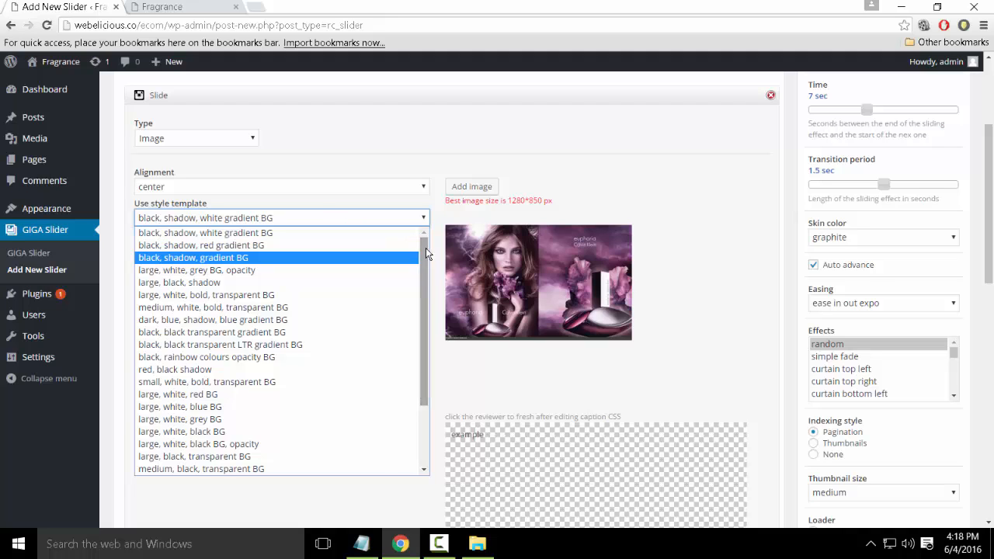
{"action": "left_click_drag", "start_coordinate": [426, 248], "coordinate": [426, 419]}
{"action": "left_click_drag", "start_coordinate": [425, 370], "coordinate": [426, 284]}
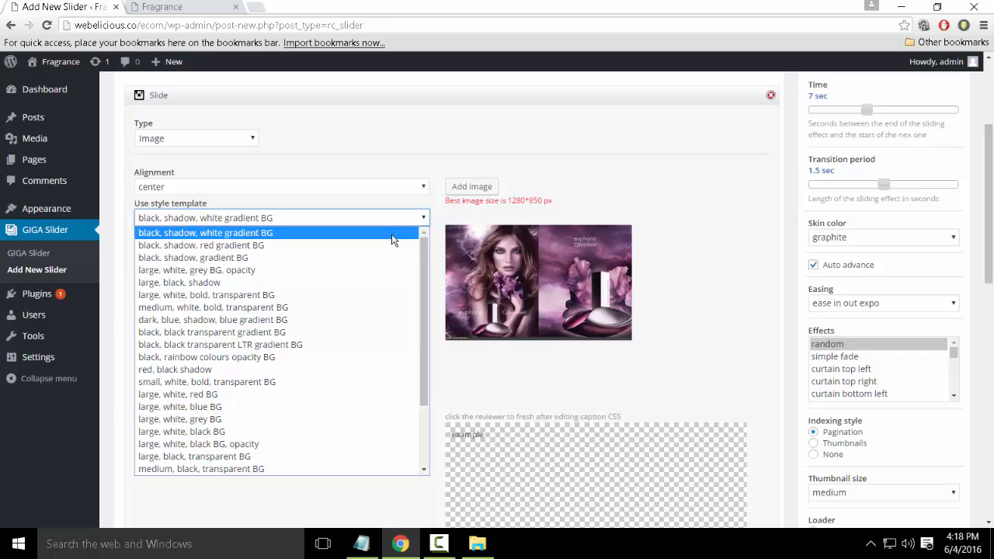
{"action": "left_click", "coordinate": [393, 235]}
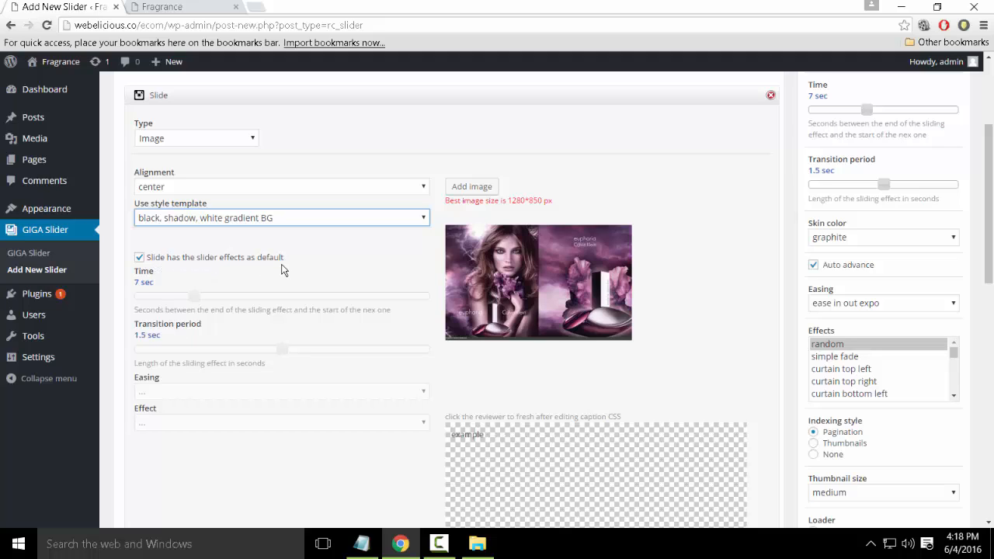
Turn off the default slider effects for the slide and set its time to 5 sec
{"action": "left_click", "coordinate": [194, 298]}
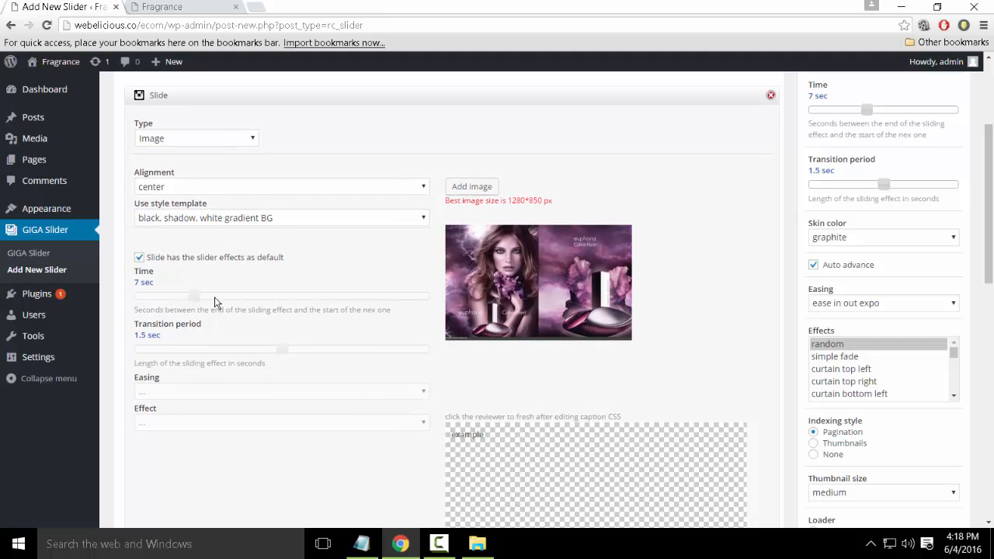
{"action": "left_click", "coordinate": [139, 257]}
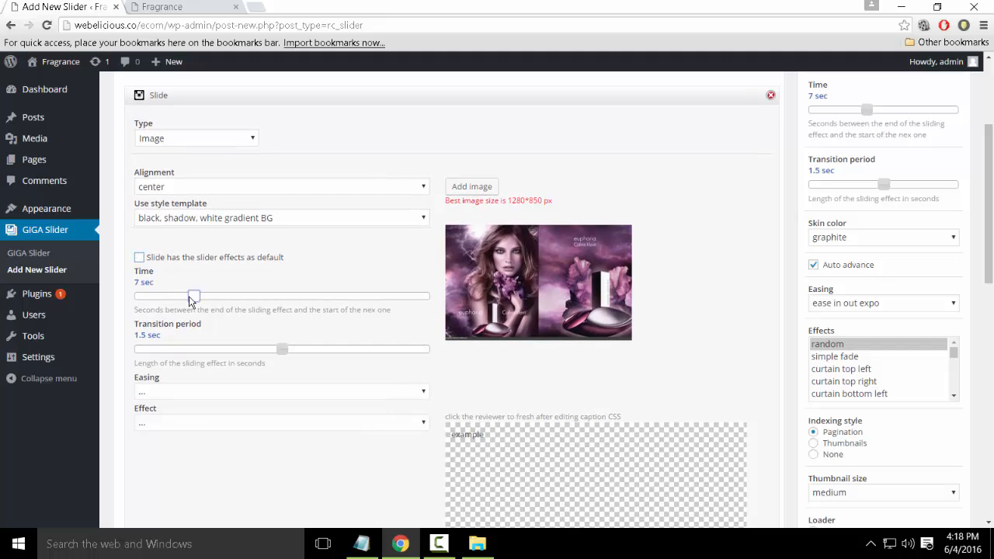
{"action": "left_click_drag", "start_coordinate": [190, 300], "coordinate": [128, 305]}
Set the slide's easing to swing and its effect to curtainSliceLeft
{"action": "scroll", "coordinate": [310, 283], "scroll_direction": "down", "scroll_amount": 1}
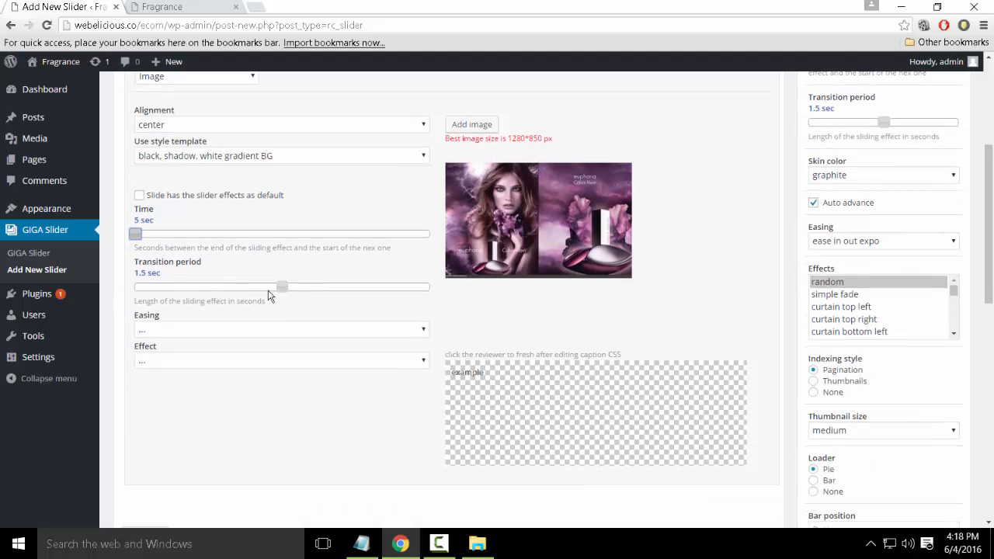
{"action": "left_click", "coordinate": [299, 329]}
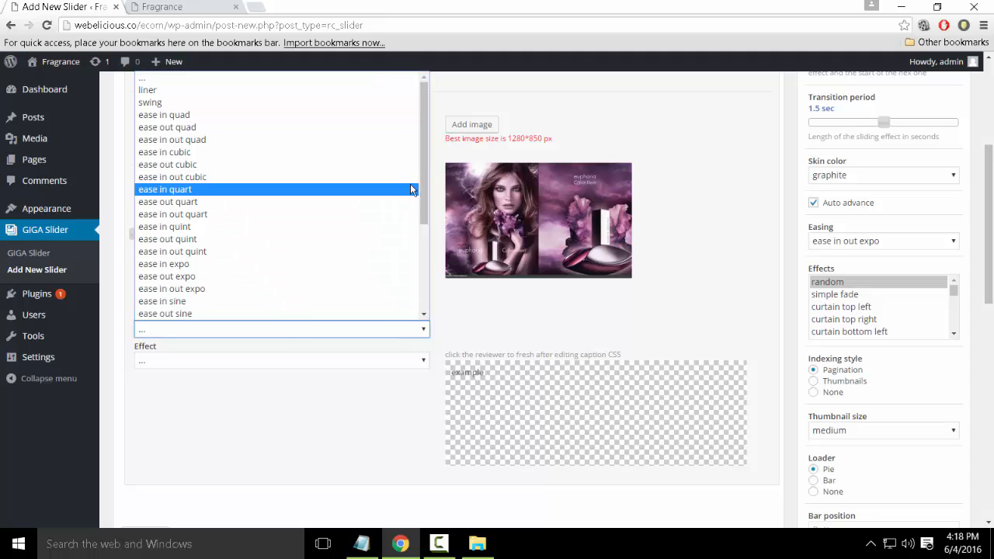
{"action": "left_click_drag", "start_coordinate": [420, 172], "coordinate": [418, 102]}
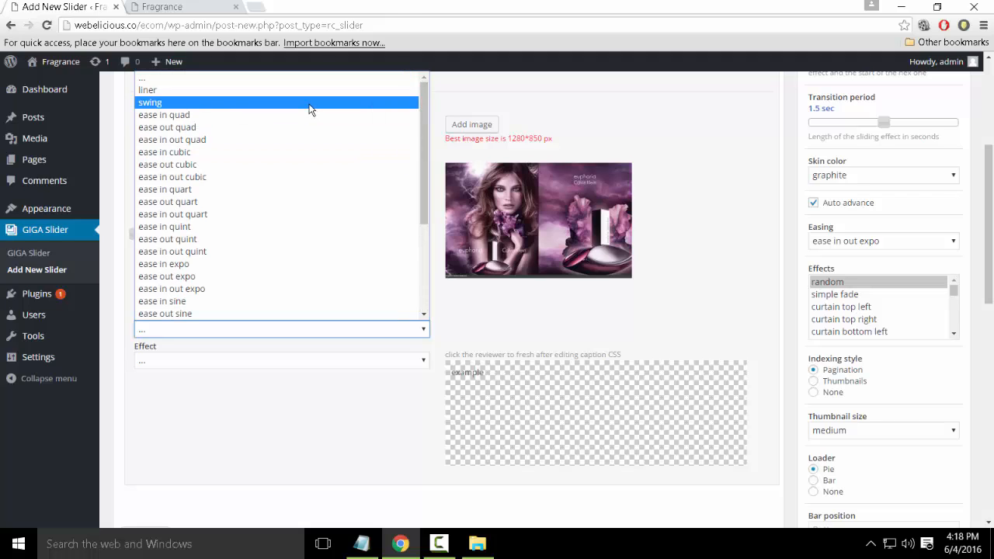
{"action": "left_click", "coordinate": [308, 102]}
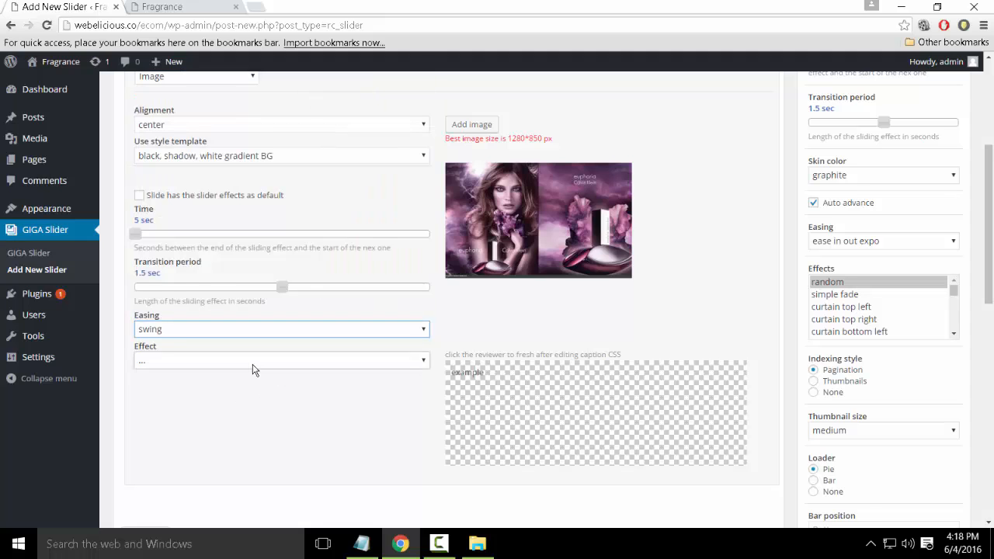
{"action": "left_click", "coordinate": [253, 363]}
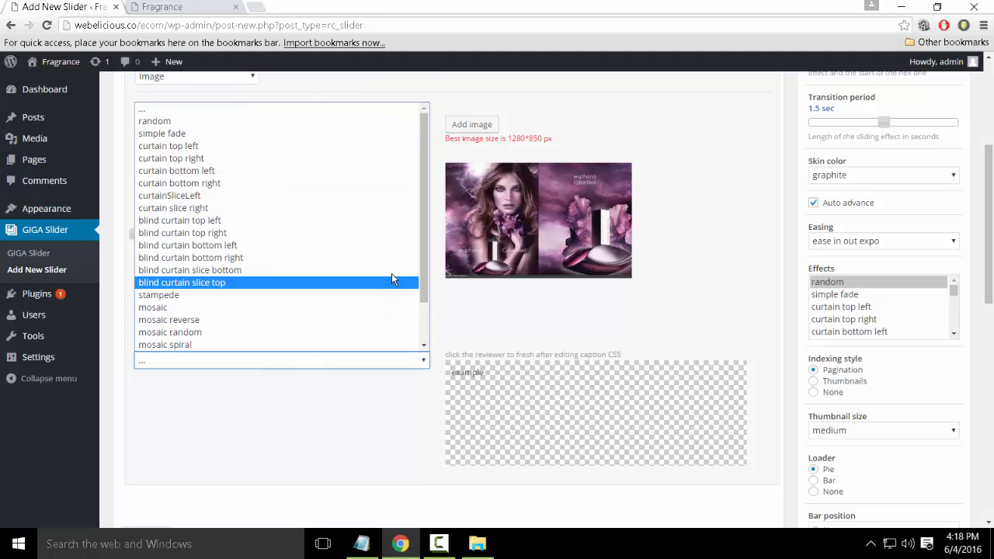
{"action": "left_click_drag", "start_coordinate": [421, 242], "coordinate": [422, 172]}
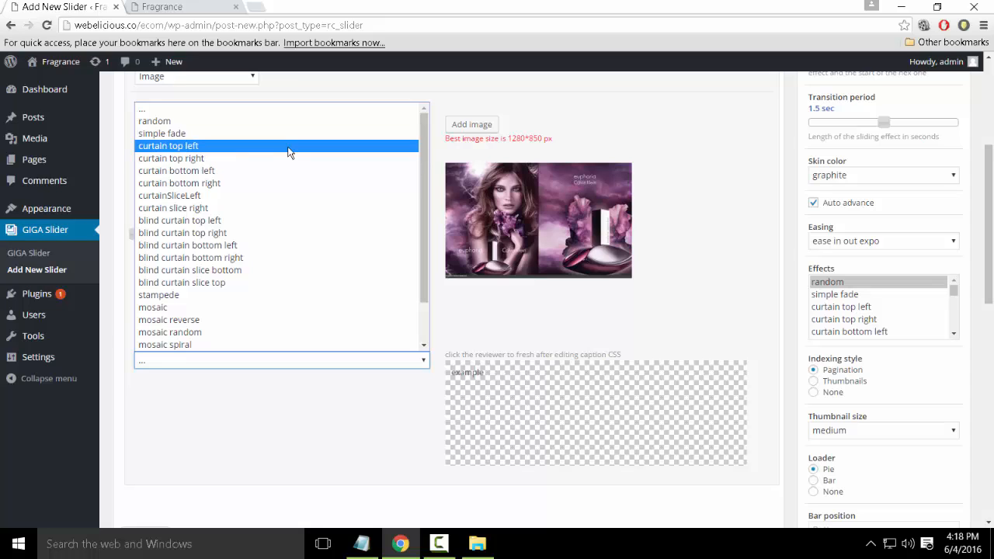
{"action": "left_click", "coordinate": [282, 196]}
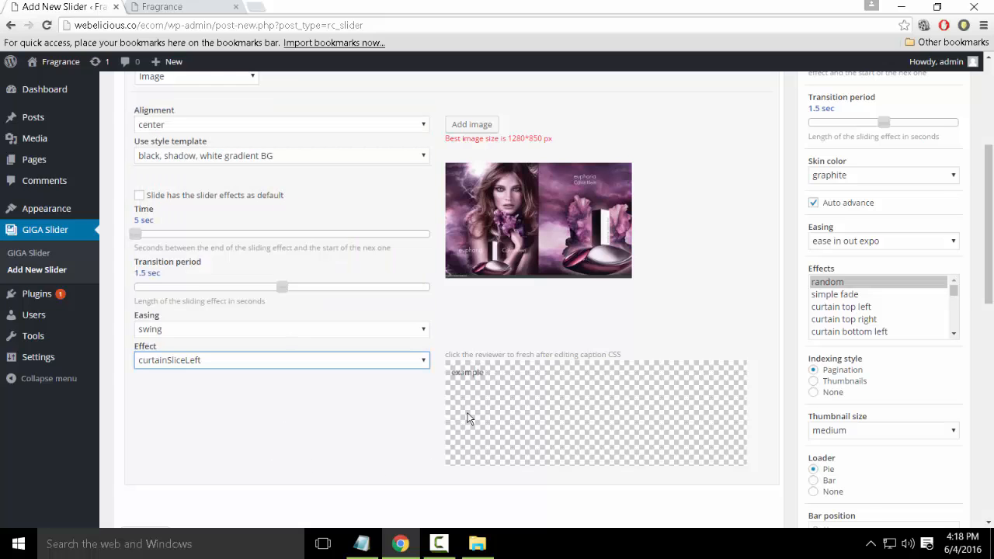
{"action": "scroll", "coordinate": [468, 370], "scroll_direction": "up", "scroll_amount": 2}
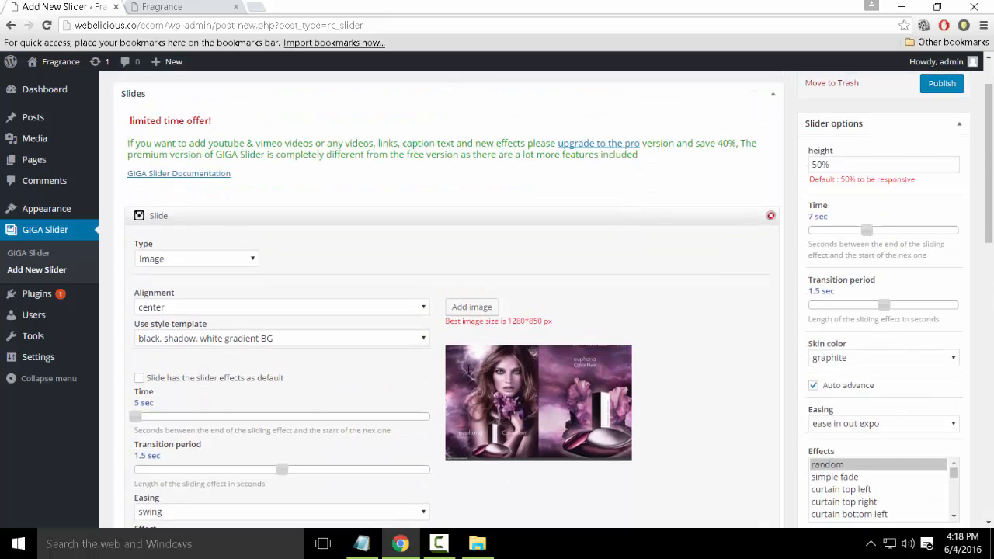
{"action": "scroll", "coordinate": [466, 368], "scroll_direction": "down", "scroll_amount": 2}
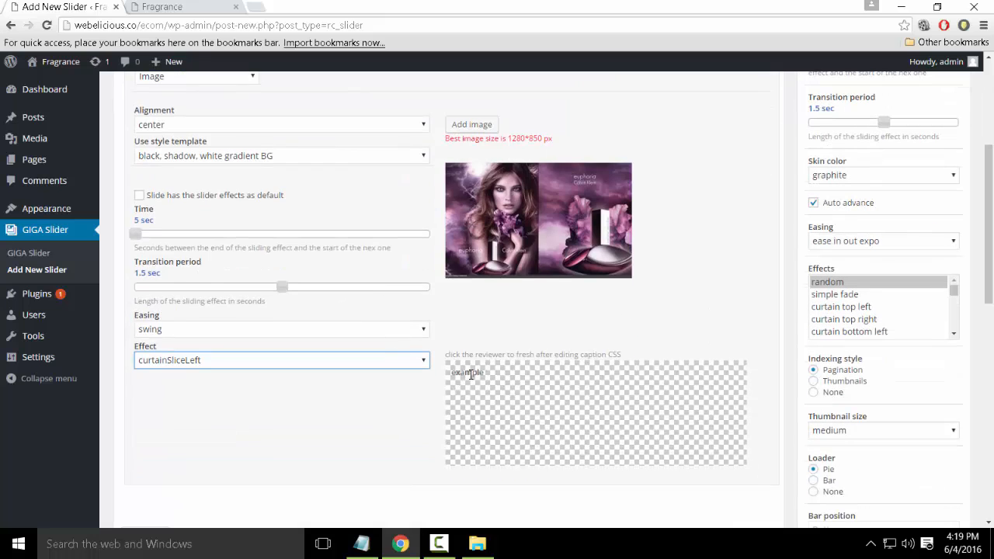
{"action": "left_click", "coordinate": [484, 380]}
{"action": "scroll", "coordinate": [481, 359], "scroll_direction": "up", "scroll_amount": 3}
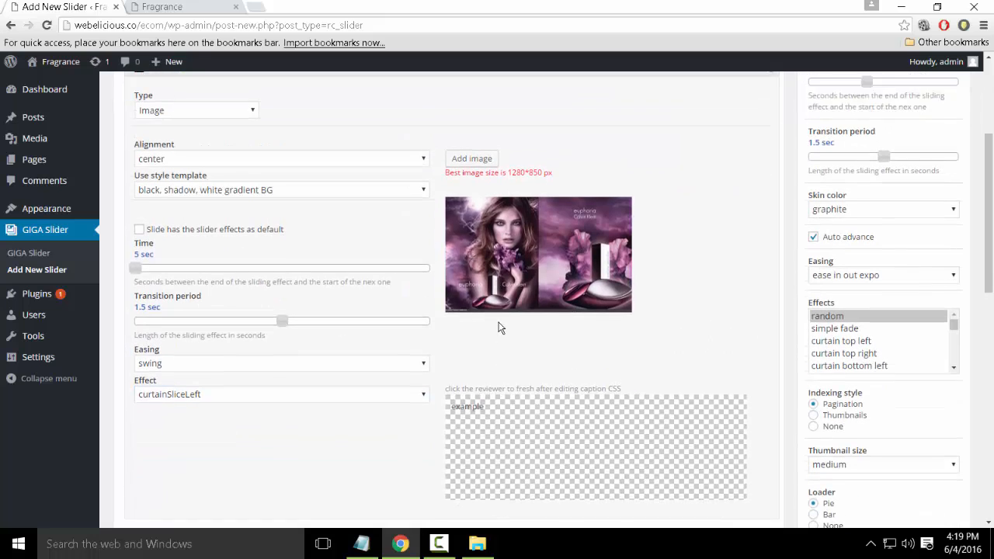
Review the slider's options and the finished first slide, and publish my_slider
{"action": "scroll", "coordinate": [499, 325], "scroll_direction": "up", "scroll_amount": 1}
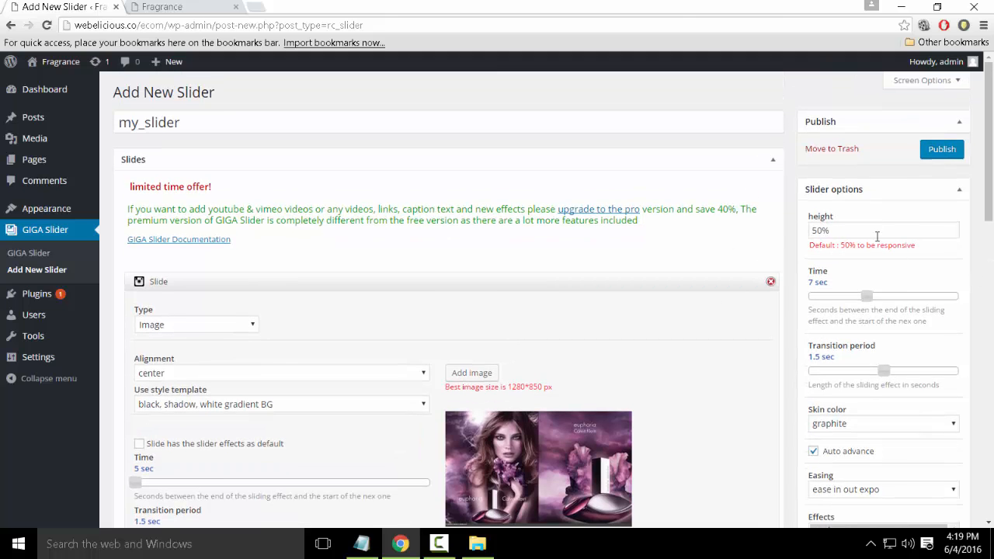
{"action": "scroll", "coordinate": [871, 268], "scroll_direction": "down", "scroll_amount": 2}
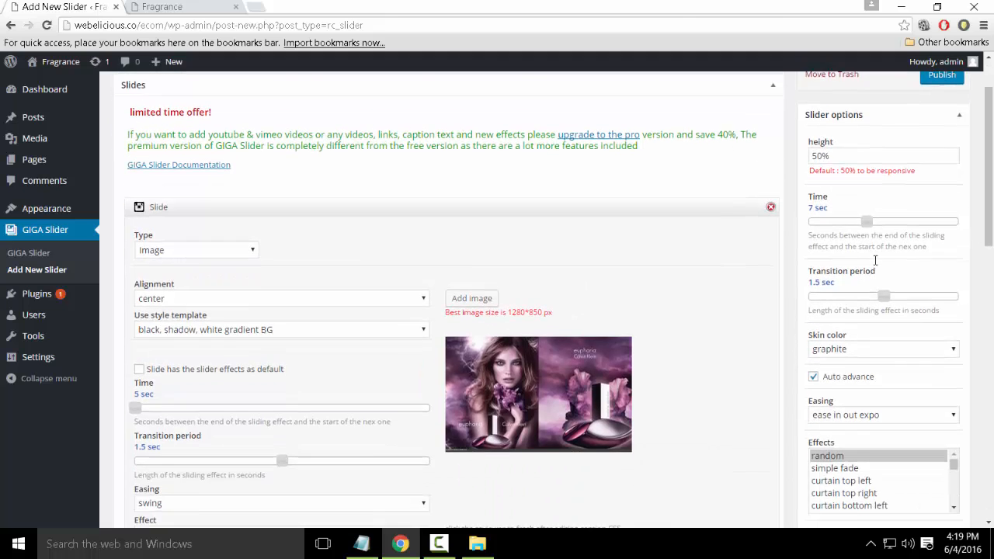
{"action": "scroll", "coordinate": [844, 215], "scroll_direction": "up", "scroll_amount": 2}
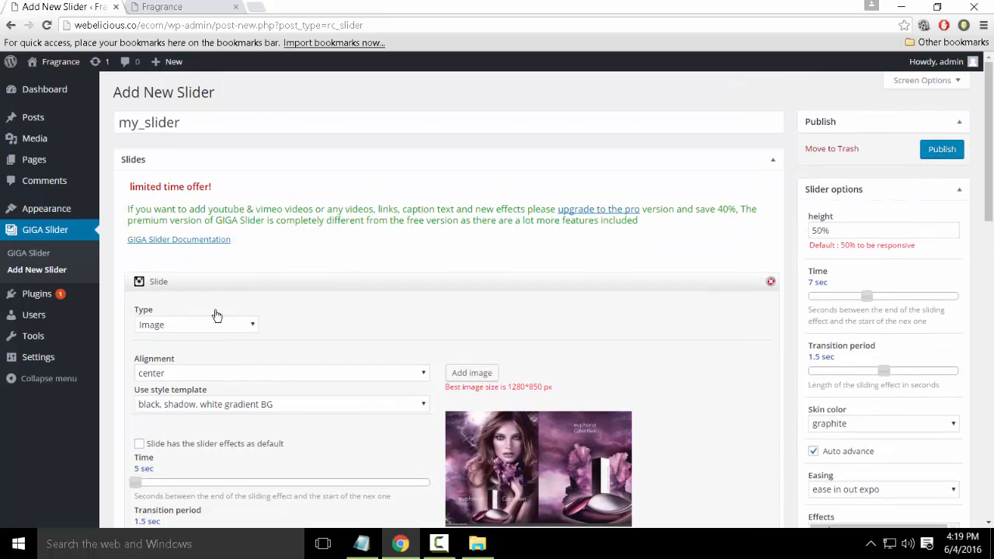
{"action": "scroll", "coordinate": [641, 298], "scroll_direction": "down", "scroll_amount": 1}
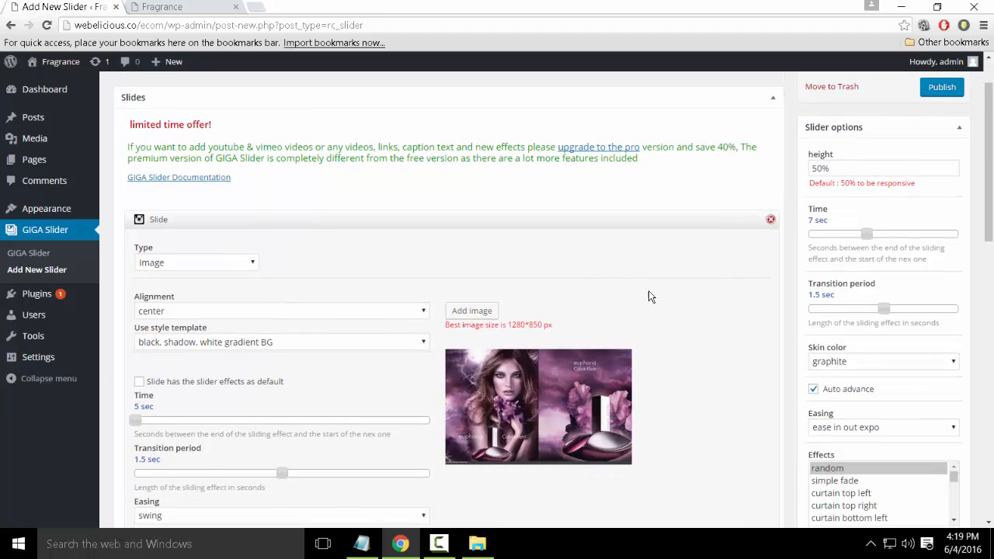
{"action": "scroll", "coordinate": [649, 298], "scroll_direction": "down", "scroll_amount": 2}
{"action": "scroll", "coordinate": [649, 297], "scroll_direction": "up", "scroll_amount": 3}
{"action": "left_click", "coordinate": [942, 152]}
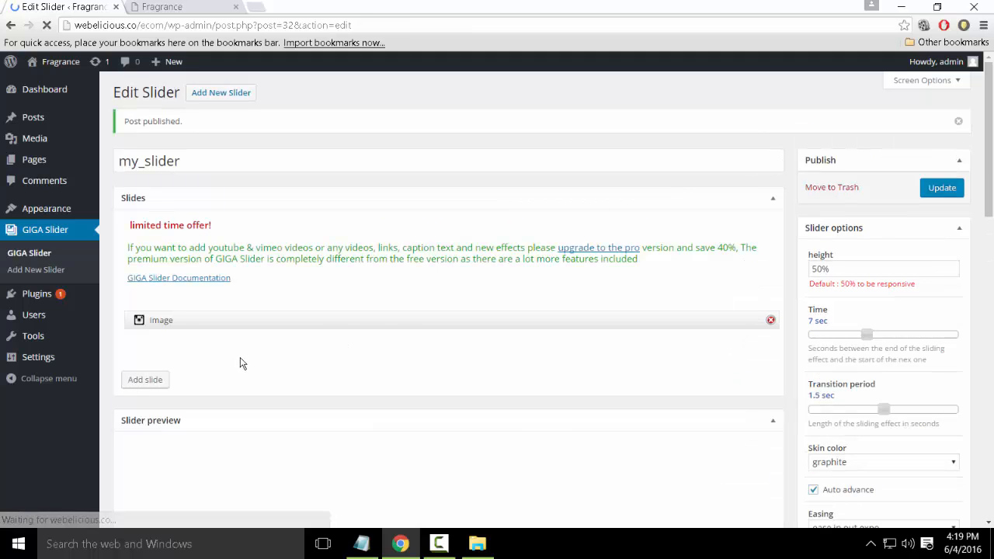
Add a second slide of type Image to my_slider
{"action": "left_click", "coordinate": [156, 381]}
{"action": "scroll", "coordinate": [362, 319], "scroll_direction": "down", "scroll_amount": 1}
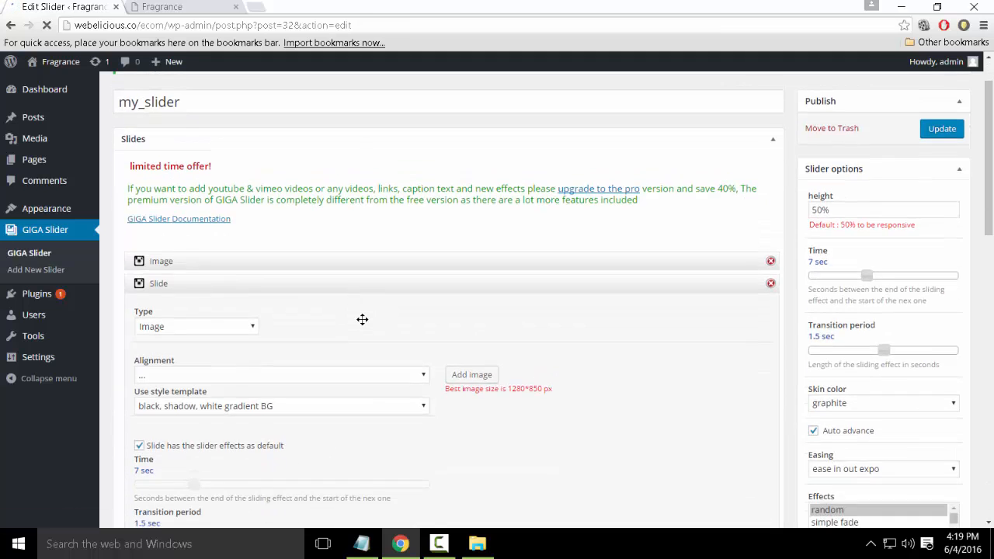
{"action": "scroll", "coordinate": [362, 319], "scroll_direction": "down", "scroll_amount": 3}
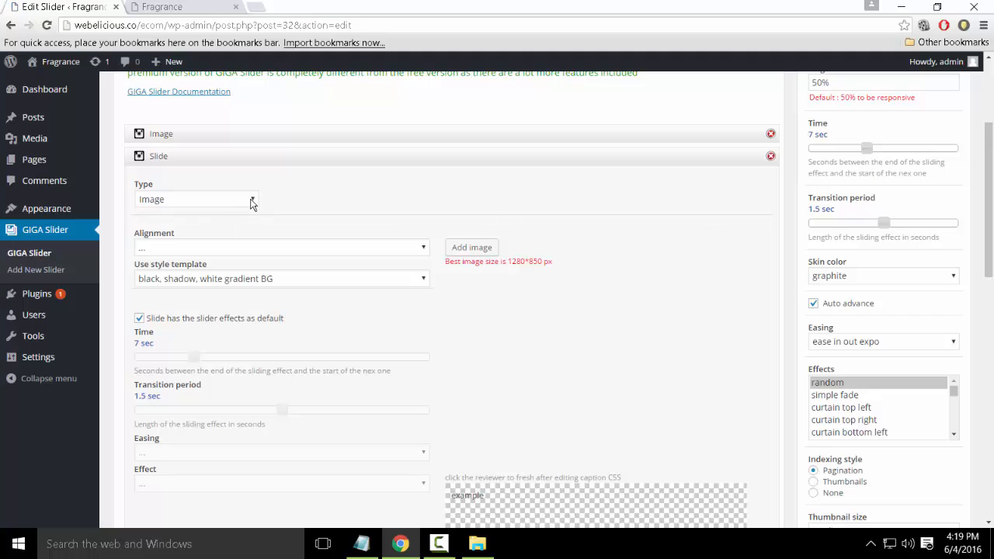
{"action": "left_click", "coordinate": [252, 201]}
{"action": "left_click", "coordinate": [251, 200]}
Give the second slide the dark blue Bleu de Chanel banner, bleu-de-chanel-ad-lg.jpg, from the media library
{"action": "left_click", "coordinate": [471, 247]}
{"action": "left_click", "coordinate": [439, 188]}
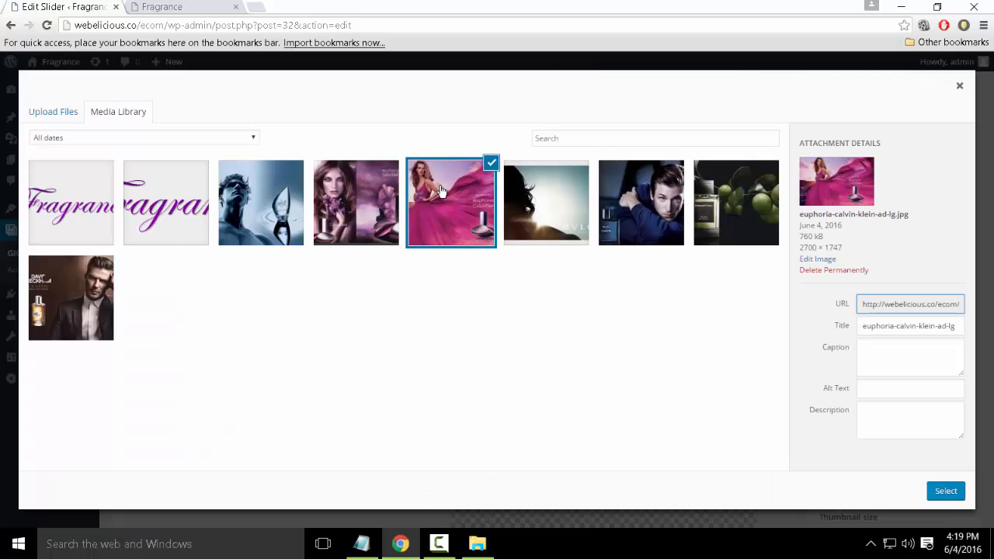
{"action": "left_click", "coordinate": [680, 204]}
{"action": "left_click", "coordinate": [264, 208]}
{"action": "left_click", "coordinate": [71, 298]}
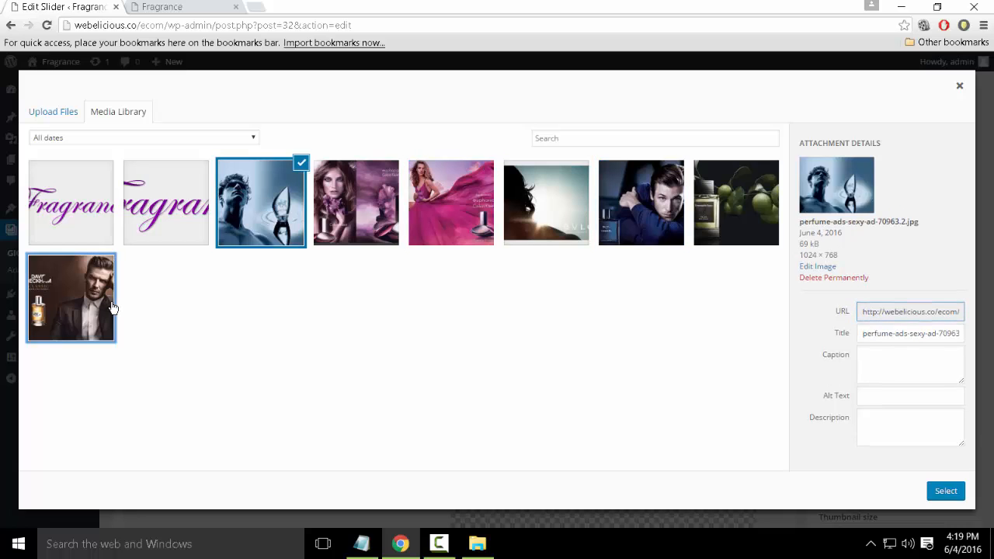
{"action": "left_click", "coordinate": [358, 208]}
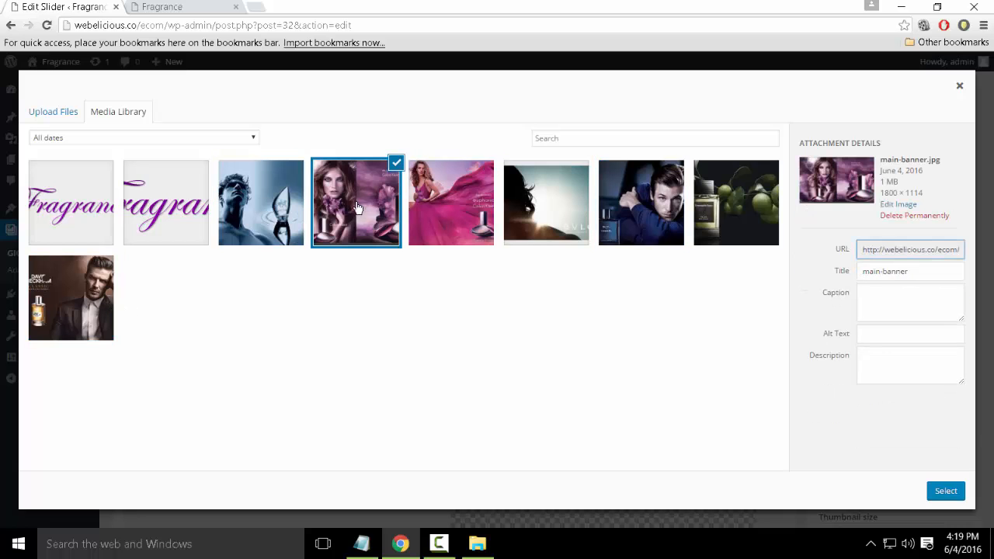
{"action": "left_click", "coordinate": [662, 204]}
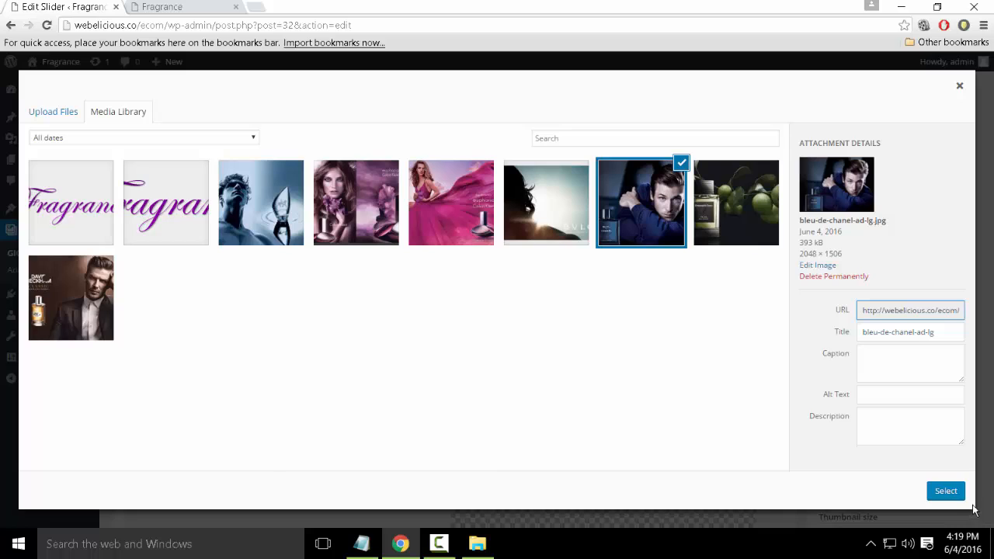
{"action": "left_click", "coordinate": [946, 491]}
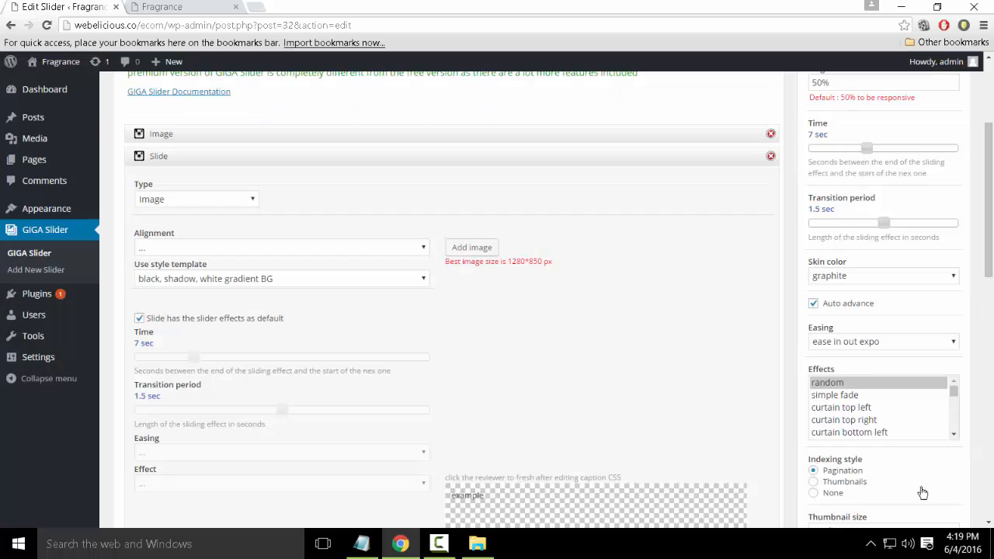
Set the second slide's alignment to center and override the slider's default effects with a time of 5 sec
{"action": "left_click", "coordinate": [425, 248]}
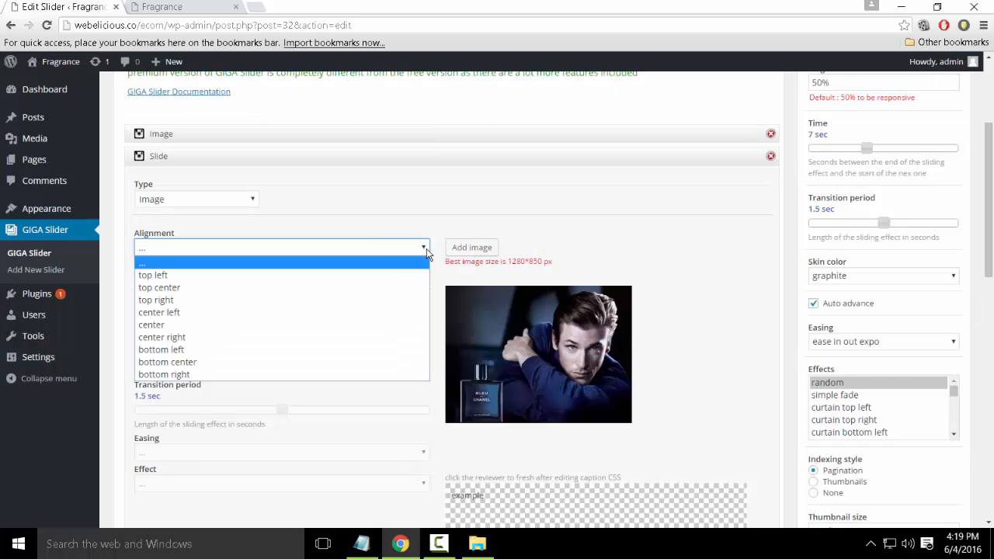
{"action": "left_click", "coordinate": [338, 325]}
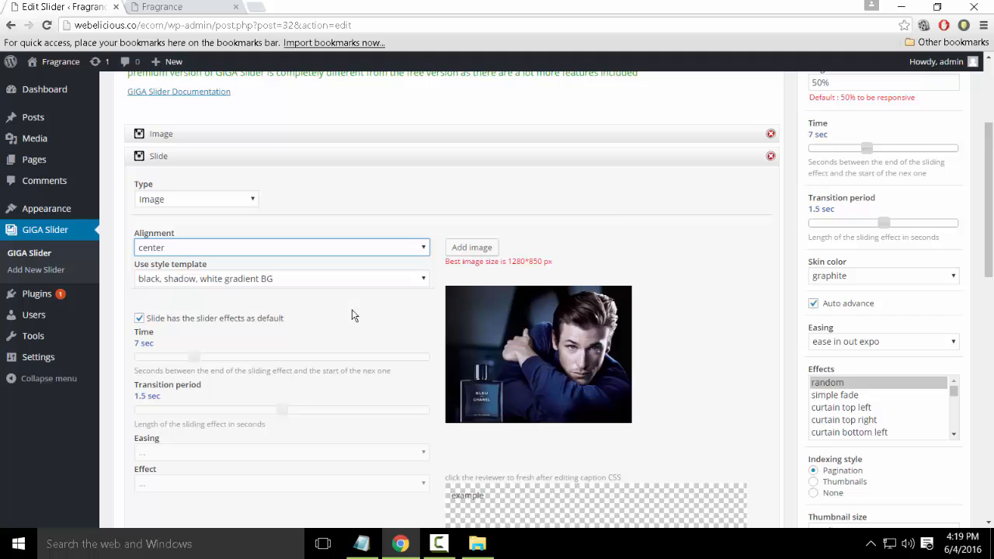
{"action": "left_click", "coordinate": [139, 318]}
{"action": "left_click_drag", "start_coordinate": [194, 356], "coordinate": [117, 359]}
Set the second slide's easing to swing and its effect to curtainSliceLeft
{"action": "left_click", "coordinate": [198, 455]}
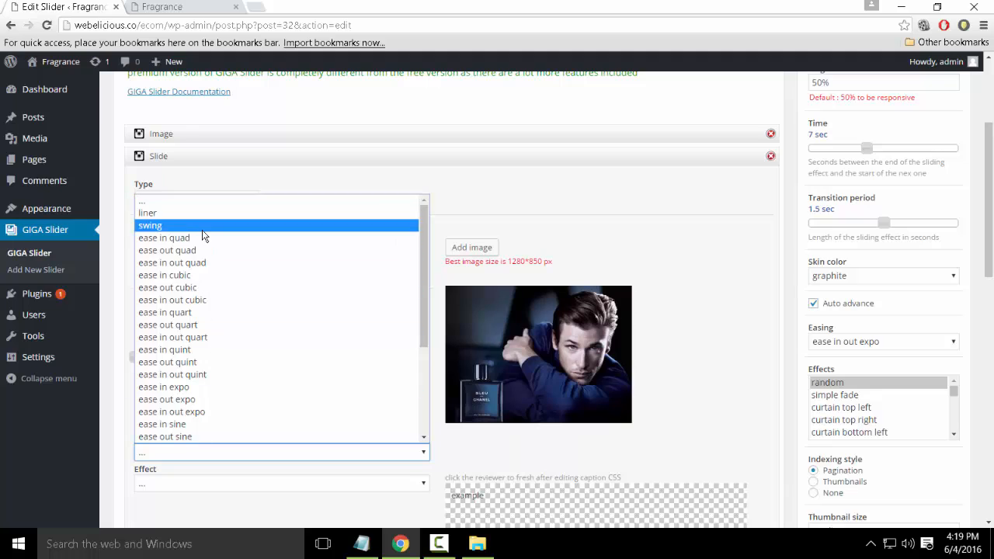
{"action": "left_click", "coordinate": [204, 226]}
{"action": "left_click", "coordinate": [194, 483]}
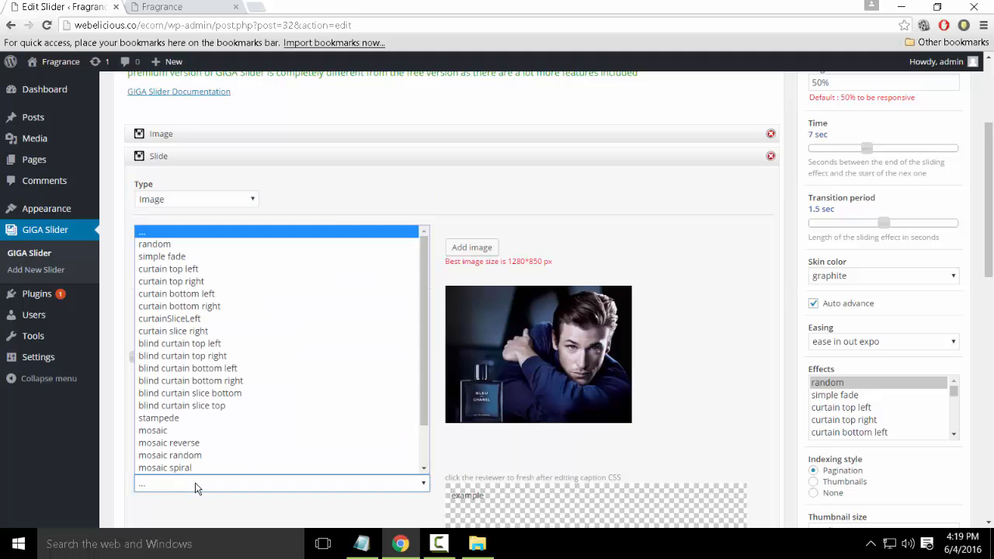
{"action": "left_click", "coordinate": [202, 258]}
{"action": "scroll", "coordinate": [780, 330], "scroll_direction": "down", "scroll_amount": 3}
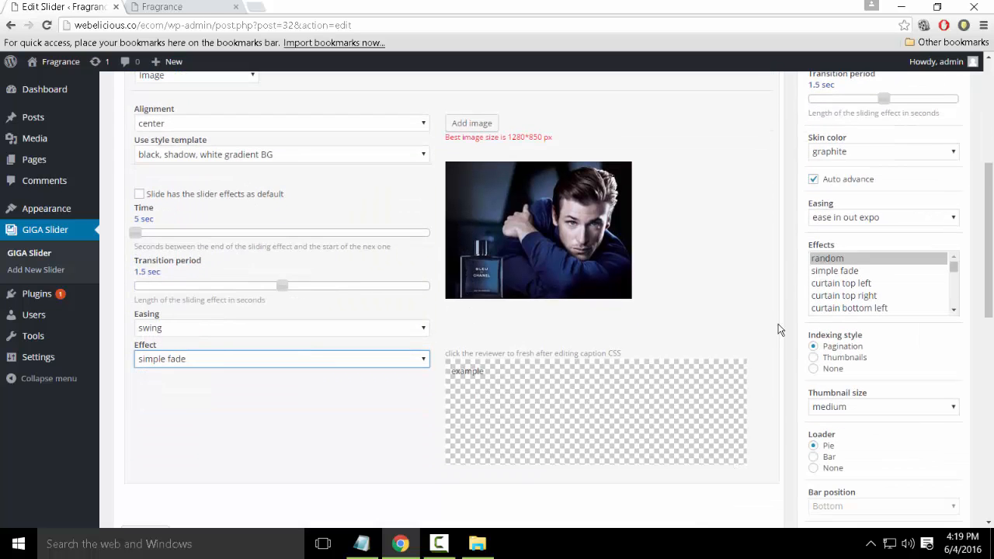
{"action": "scroll", "coordinate": [781, 330], "scroll_direction": "down", "scroll_amount": 3}
{"action": "left_click", "coordinate": [341, 238]}
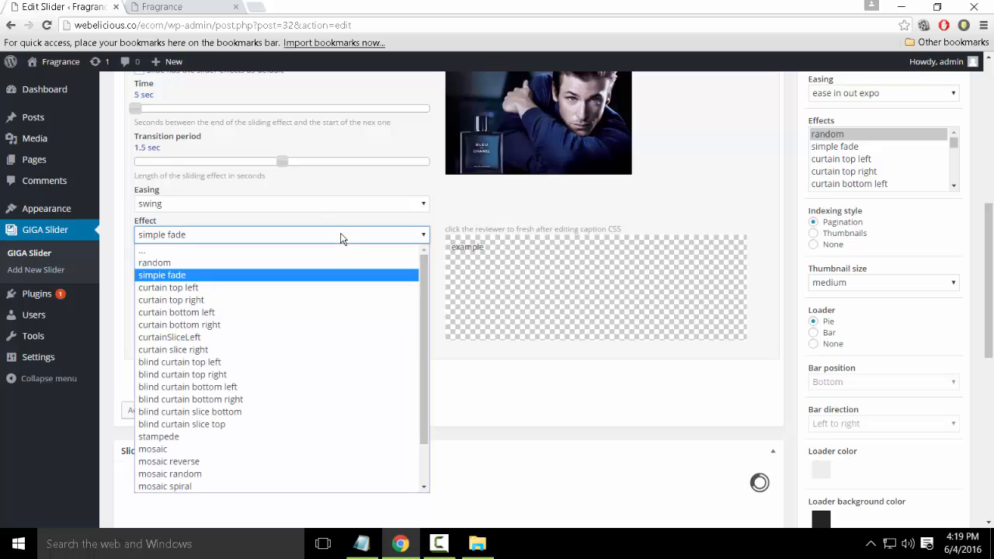
{"action": "left_click", "coordinate": [309, 337]}
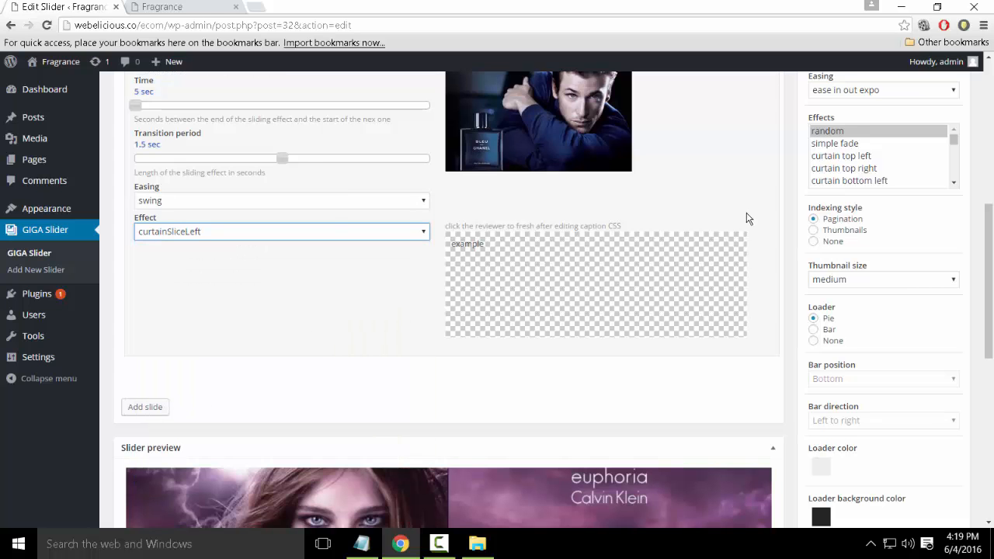
Check the slider preview and update my_slider to save the second slide
{"action": "scroll", "coordinate": [747, 215], "scroll_direction": "down", "scroll_amount": 6}
{"action": "scroll", "coordinate": [747, 217], "scroll_direction": "up", "scroll_amount": 3}
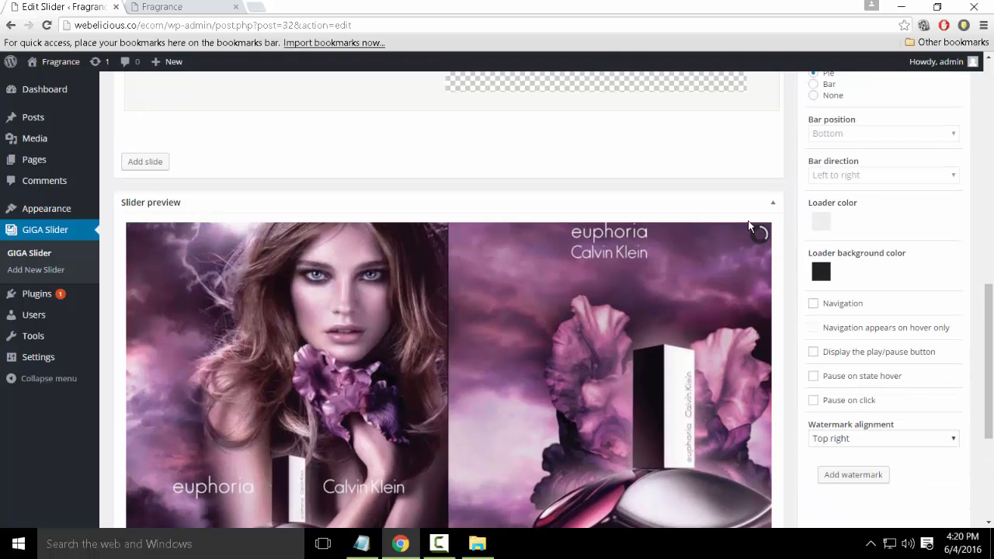
{"action": "scroll", "coordinate": [747, 217], "scroll_direction": "up", "scroll_amount": 10}
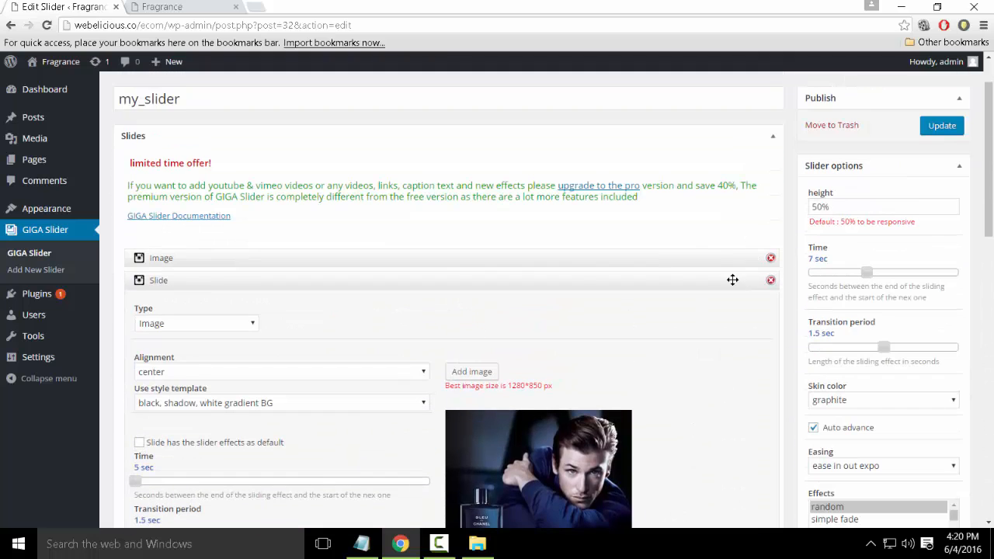
{"action": "left_click", "coordinate": [926, 128]}
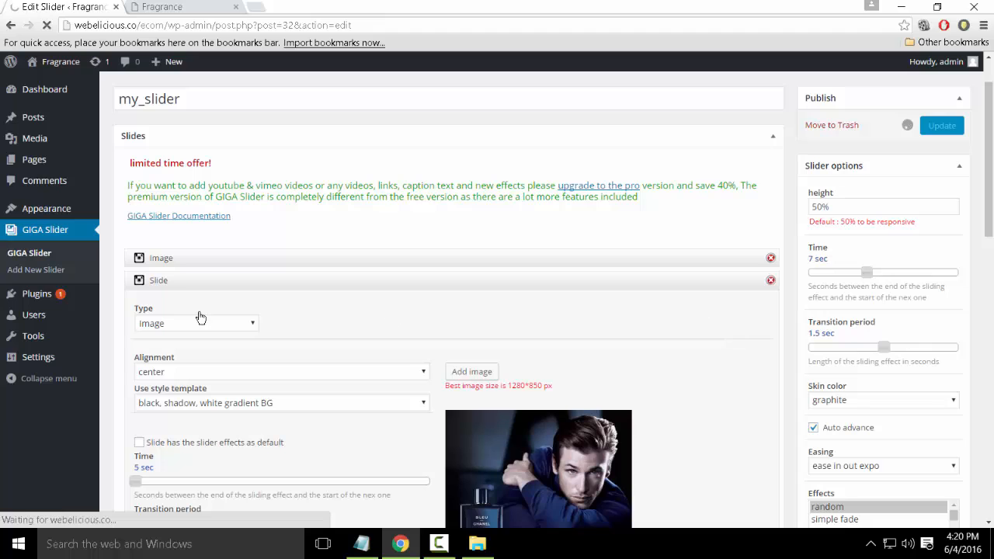
Add a third slide of type Image to the slider and set its alignment to center
{"action": "scroll", "coordinate": [255, 309], "scroll_direction": "down", "scroll_amount": 2}
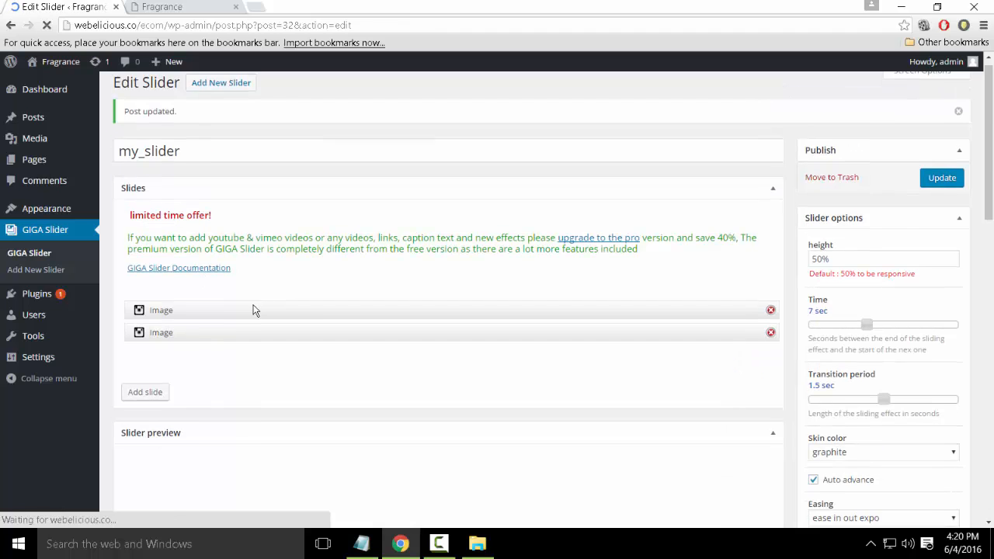
{"action": "left_click", "coordinate": [146, 278]}
{"action": "left_click", "coordinate": [194, 290]}
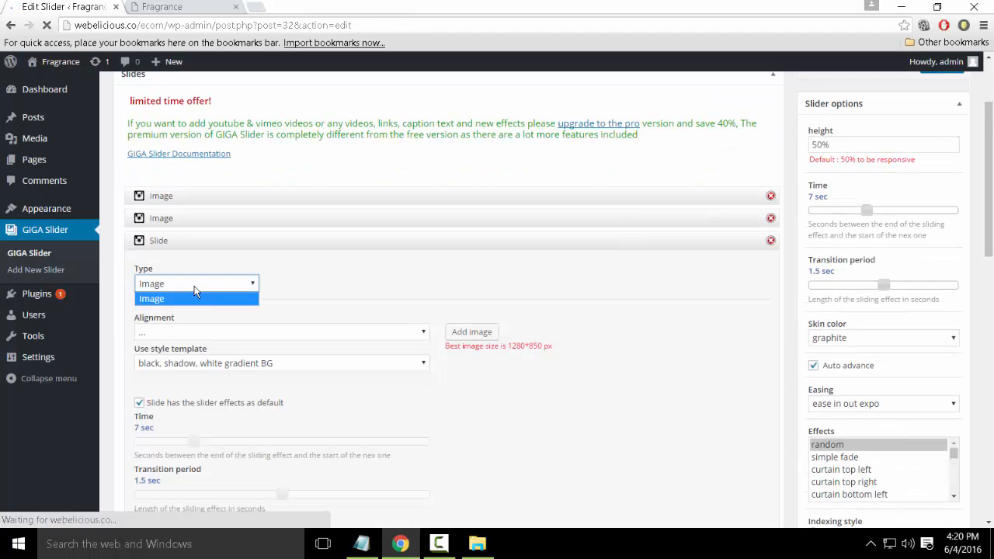
{"action": "left_click", "coordinate": [194, 290]}
{"action": "left_click", "coordinate": [372, 331]}
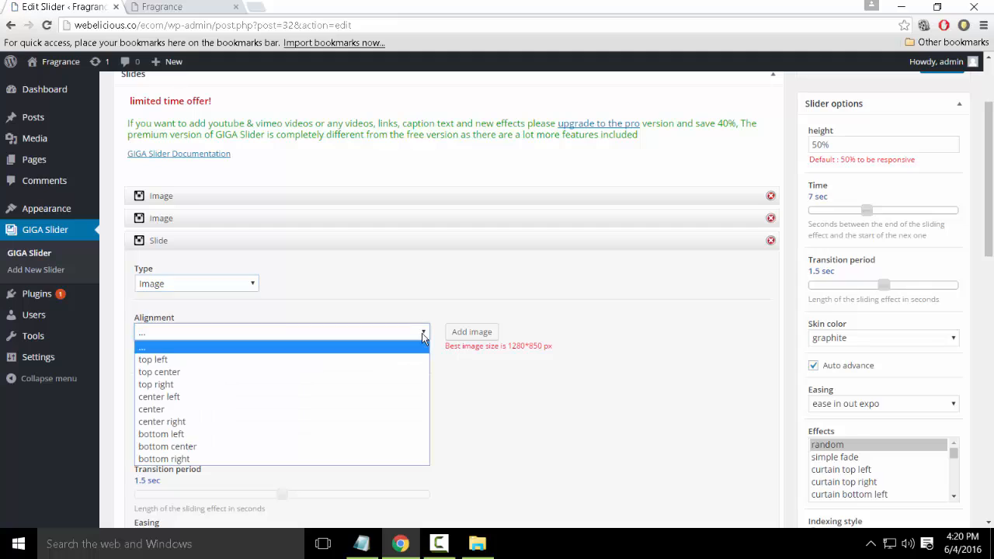
{"action": "left_click", "coordinate": [318, 409]}
Give the third slide the brown David Beckham Classic fragrance banner from the media library
{"action": "left_click", "coordinate": [471, 333]}
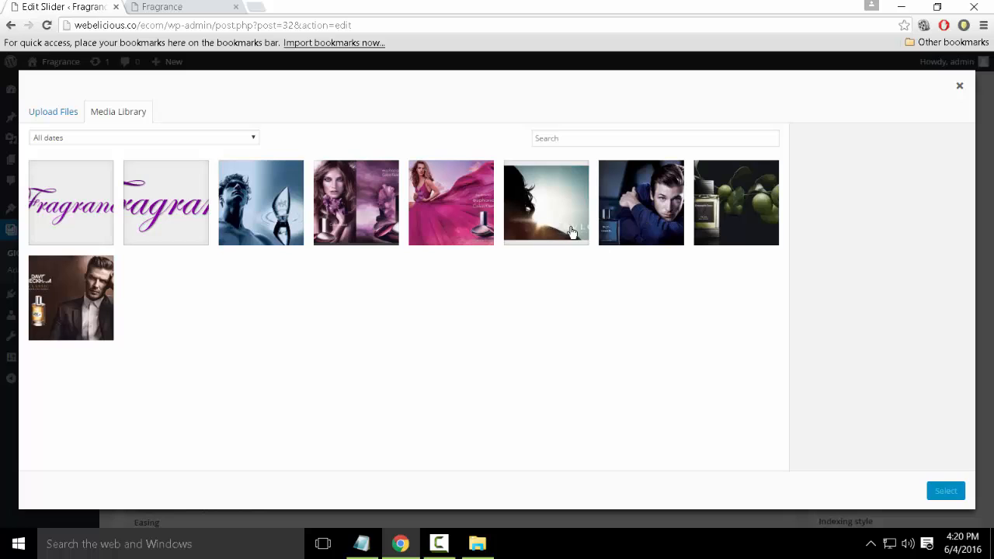
{"action": "left_click", "coordinate": [66, 297]}
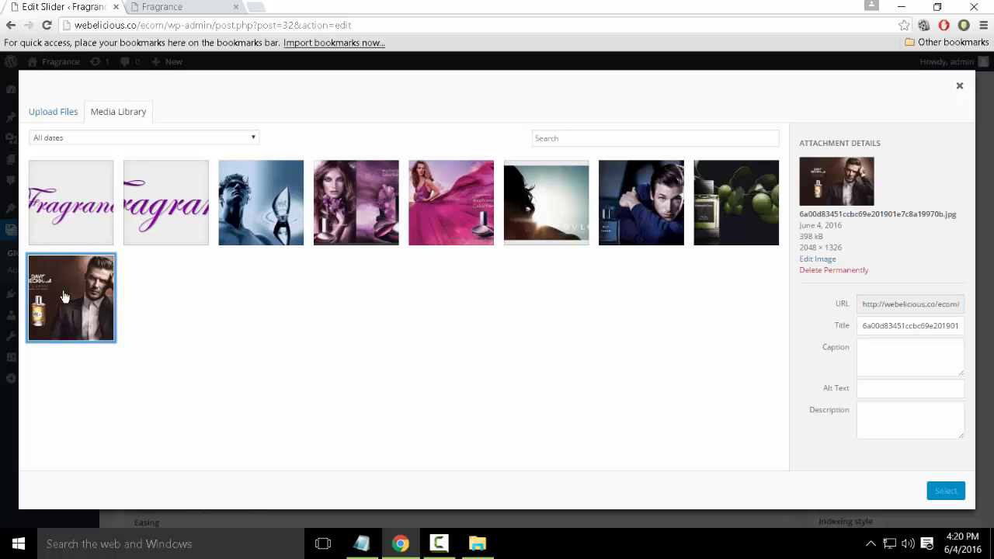
{"action": "left_click", "coordinate": [85, 339]}
{"action": "left_click", "coordinate": [944, 491]}
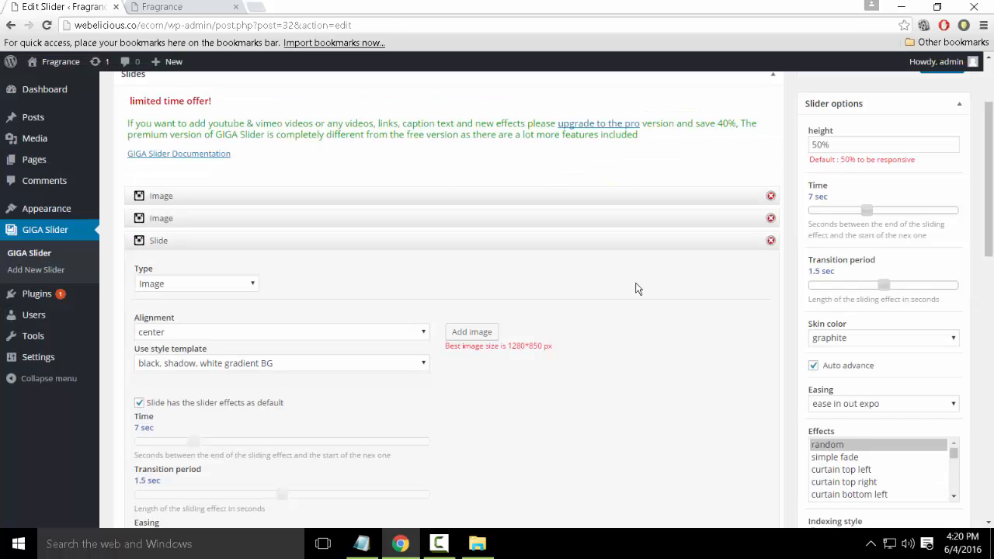
Choose the style template "black, shadow, white gradient BG" for the third slide and override the slider's default effects with a time of 5 sec
{"action": "scroll", "coordinate": [630, 279], "scroll_direction": "down", "scroll_amount": 3}
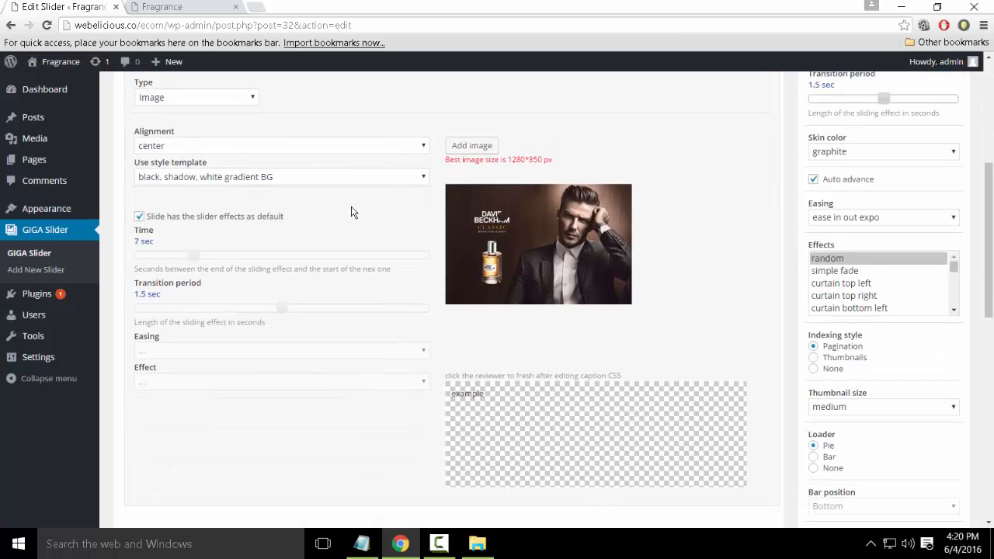
{"action": "left_click", "coordinate": [256, 177]}
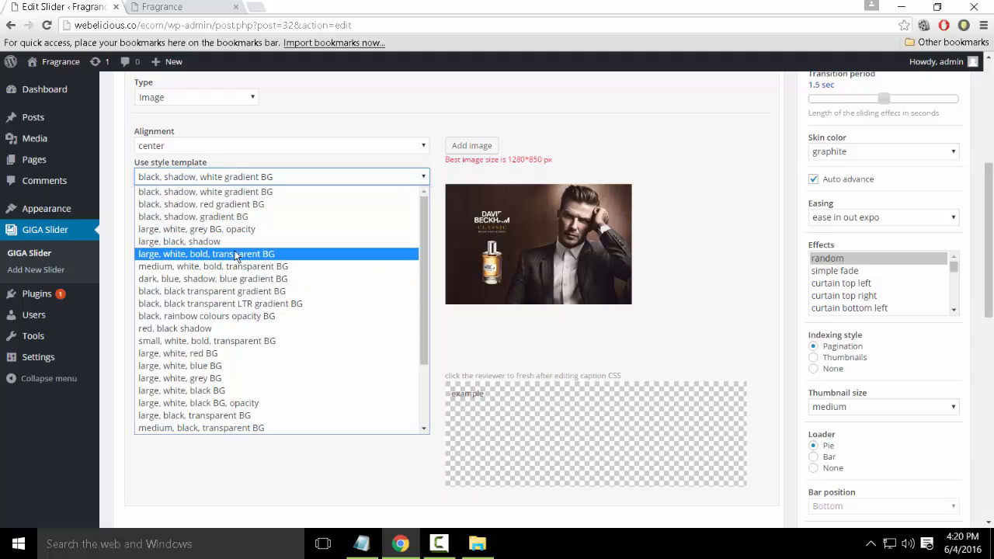
{"action": "left_click", "coordinate": [260, 193]}
{"action": "left_click", "coordinate": [139, 215]}
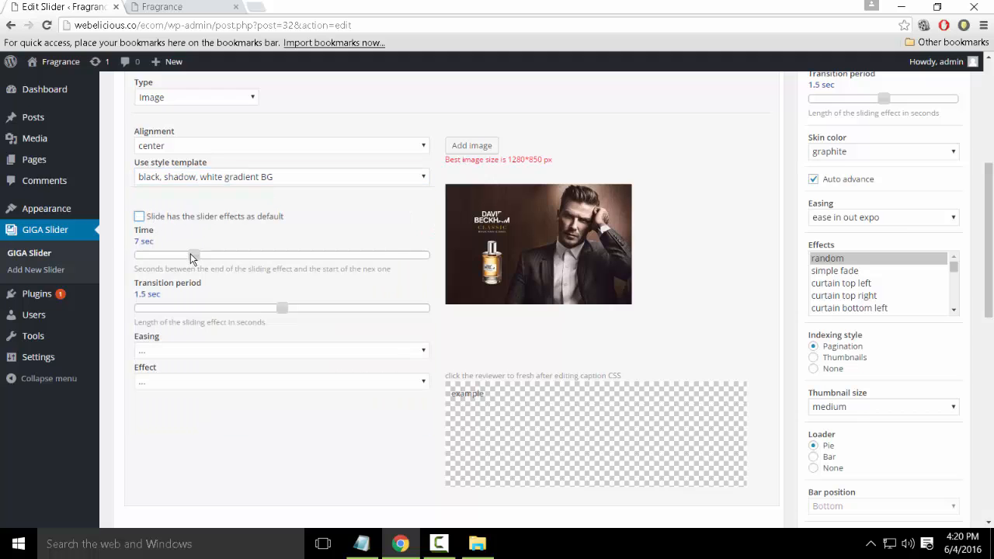
{"action": "left_click_drag", "start_coordinate": [190, 253], "coordinate": [105, 263]}
Set the third slide's easing to swing and its effect to curtainSliceLeft
{"action": "left_click", "coordinate": [199, 350]}
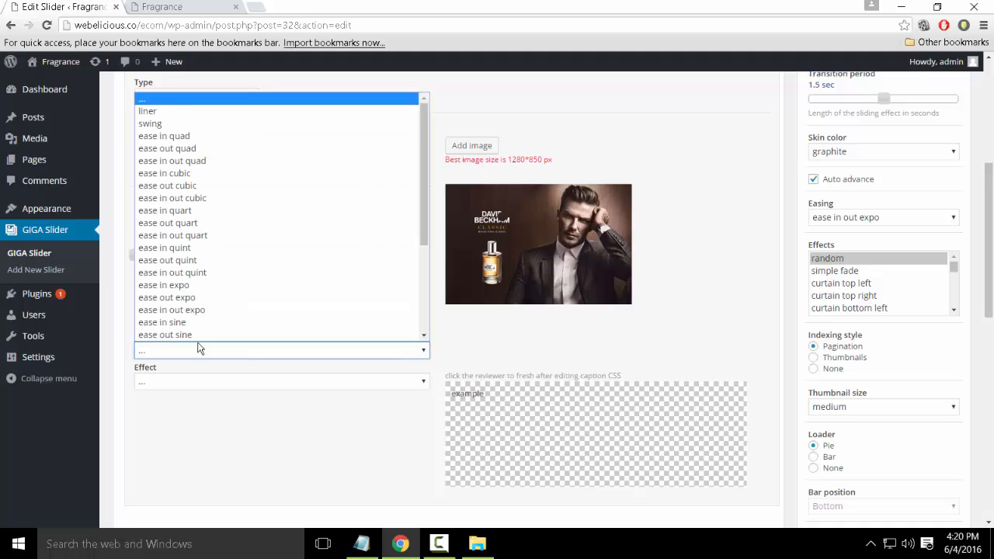
{"action": "left_click", "coordinate": [199, 124]}
{"action": "left_click", "coordinate": [193, 382]}
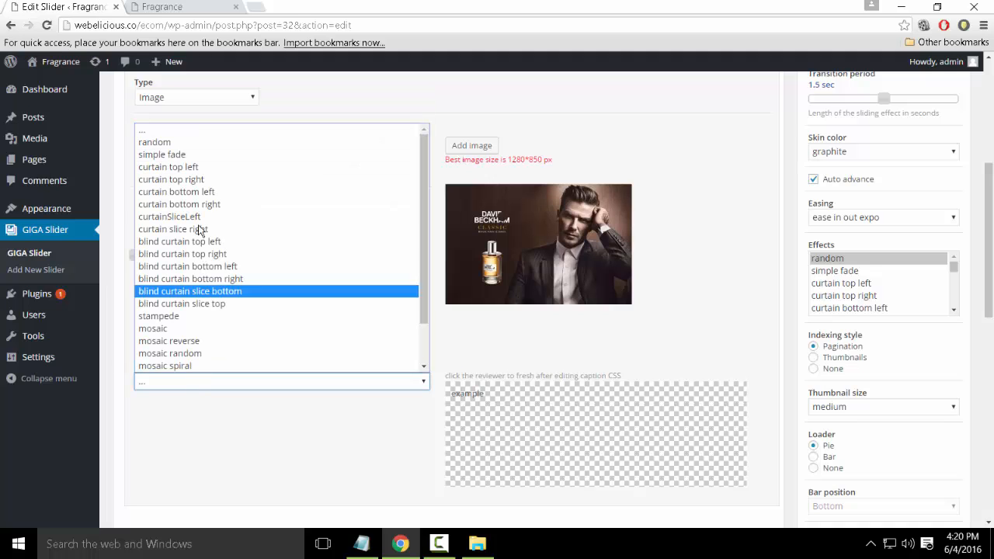
{"action": "left_click", "coordinate": [204, 221]}
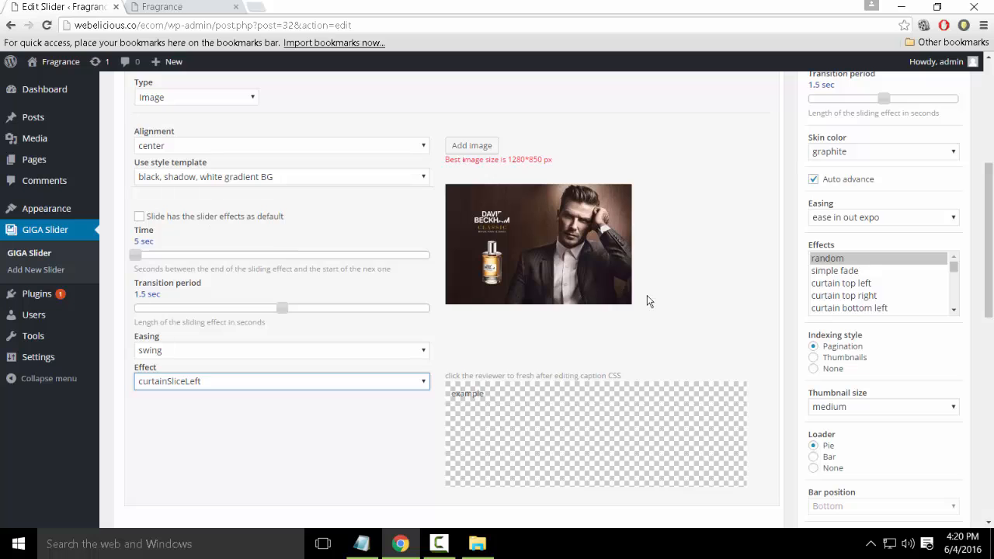
{"action": "scroll", "coordinate": [714, 294], "scroll_direction": "up", "scroll_amount": 2}
{"action": "scroll", "coordinate": [714, 295], "scroll_direction": "down", "scroll_amount": 3}
{"action": "scroll", "coordinate": [714, 296], "scroll_direction": "down", "scroll_amount": 2}
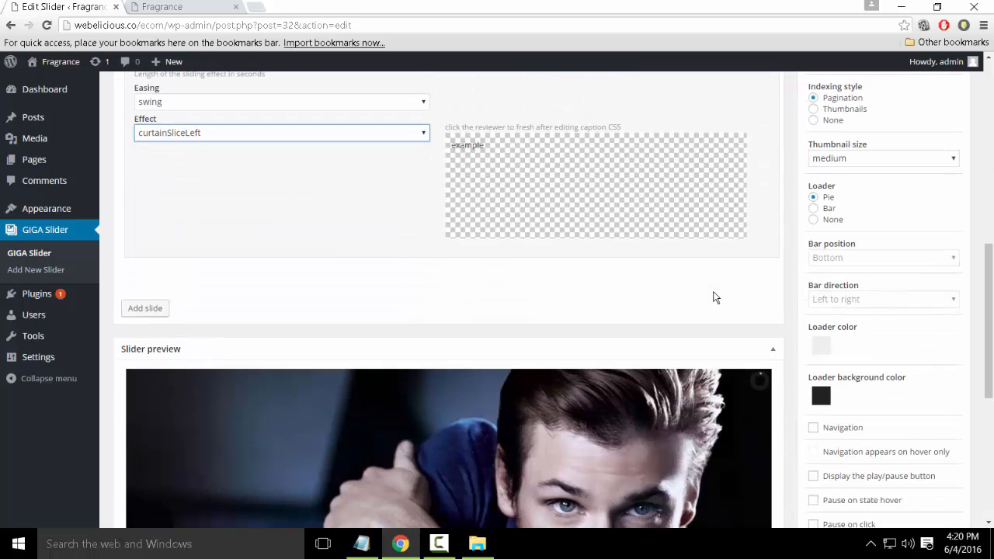
Save the slider with its third slide and check the slider preview
{"action": "scroll", "coordinate": [715, 295], "scroll_direction": "up", "scroll_amount": 6}
{"action": "scroll", "coordinate": [881, 187], "scroll_direction": "up", "scroll_amount": 3}
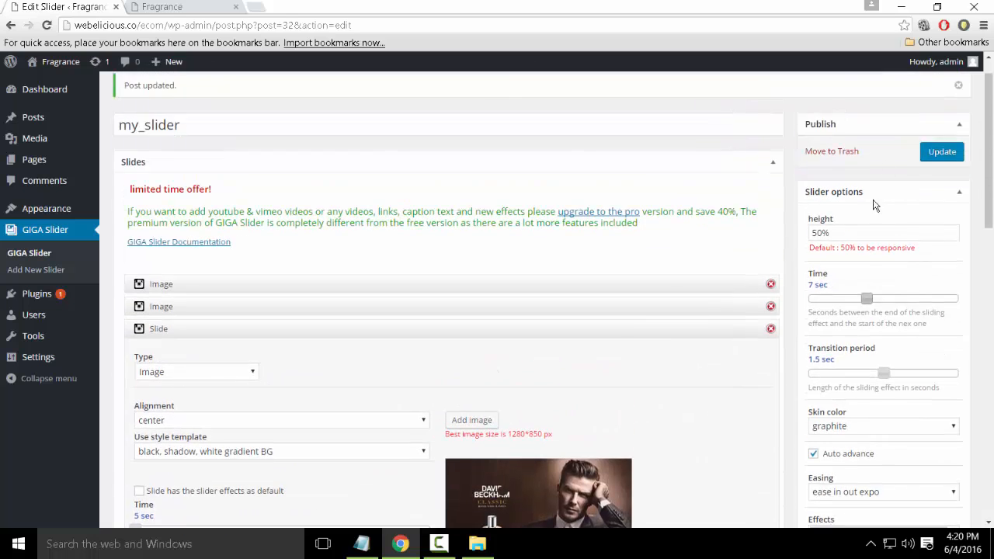
{"action": "left_click", "coordinate": [941, 187]}
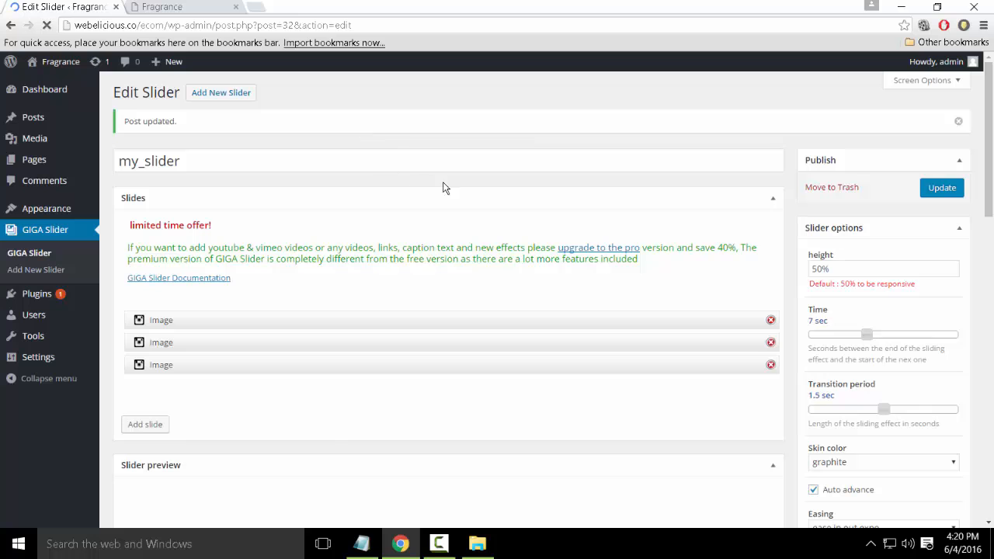
{"action": "scroll", "coordinate": [625, 272], "scroll_direction": "down", "scroll_amount": 2}
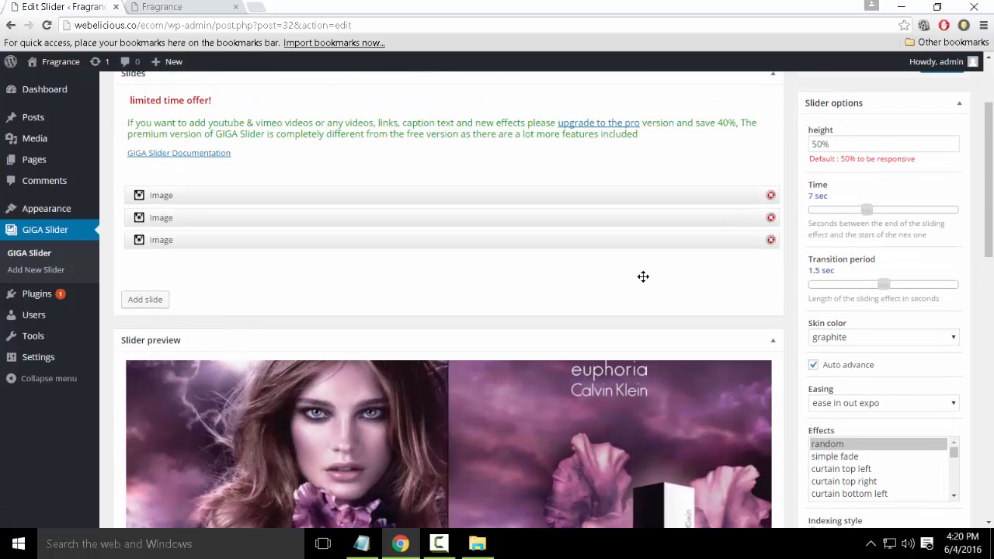
Set the slider's general time between slides to 3 sec
{"action": "scroll", "coordinate": [643, 277], "scroll_direction": "up", "scroll_amount": 1}
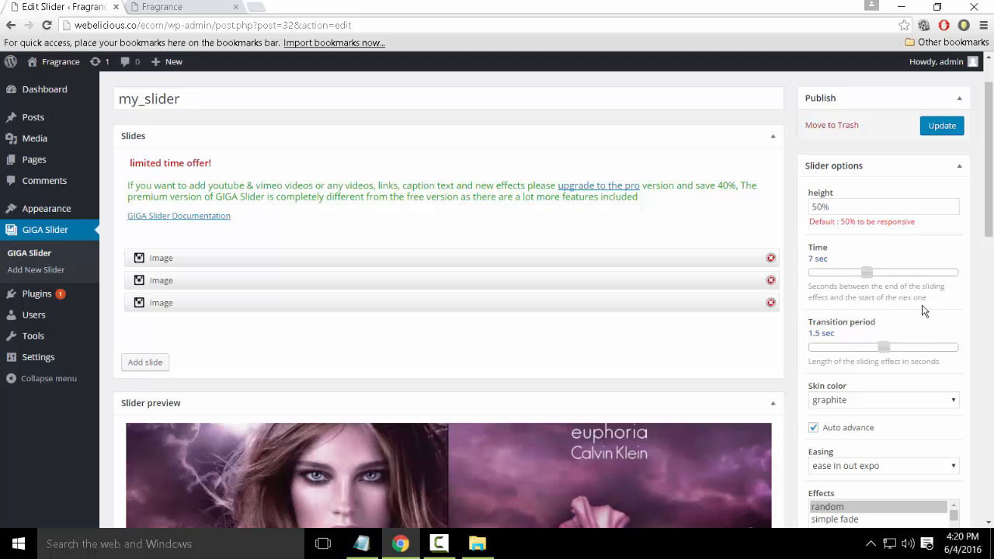
{"action": "left_click_drag", "start_coordinate": [864, 273], "coordinate": [827, 278]}
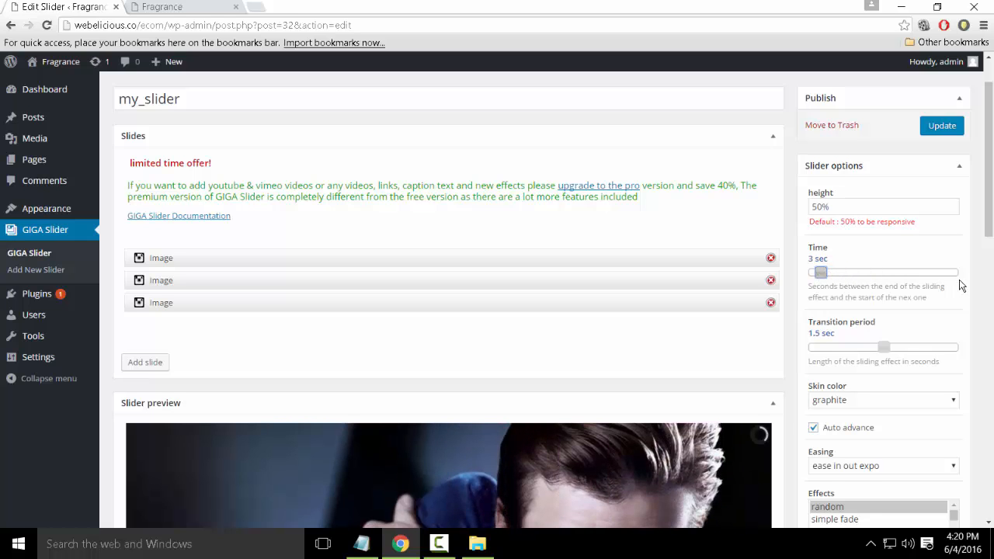
{"action": "scroll", "coordinate": [963, 286], "scroll_direction": "down", "scroll_amount": 4}
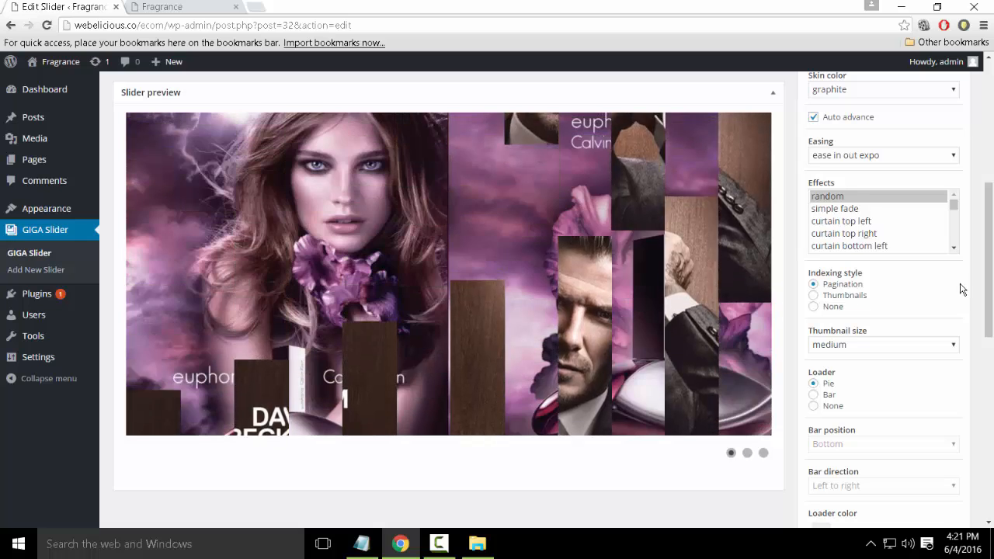
{"action": "scroll", "coordinate": [941, 287], "scroll_direction": "up", "scroll_amount": 3}
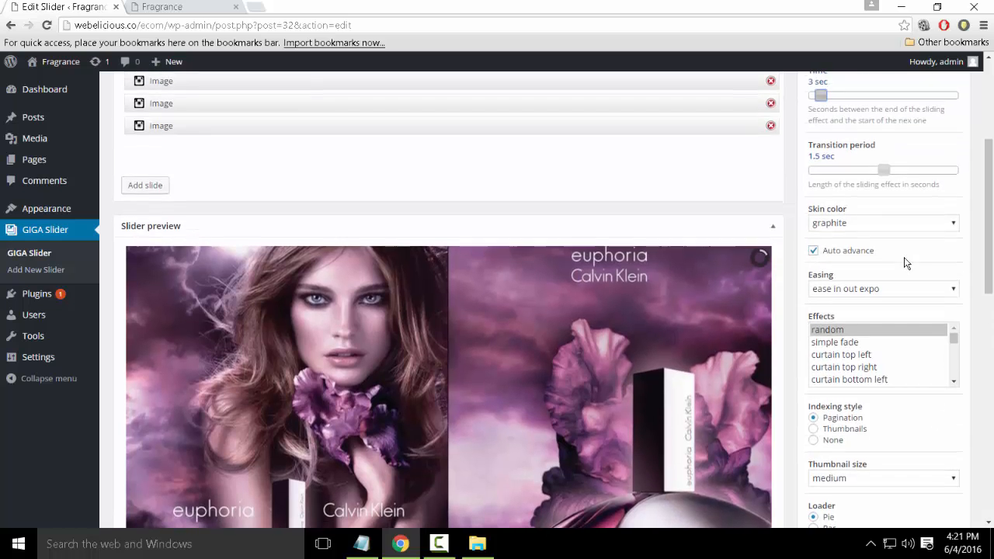
{"action": "scroll", "coordinate": [865, 274], "scroll_direction": "up", "scroll_amount": 3}
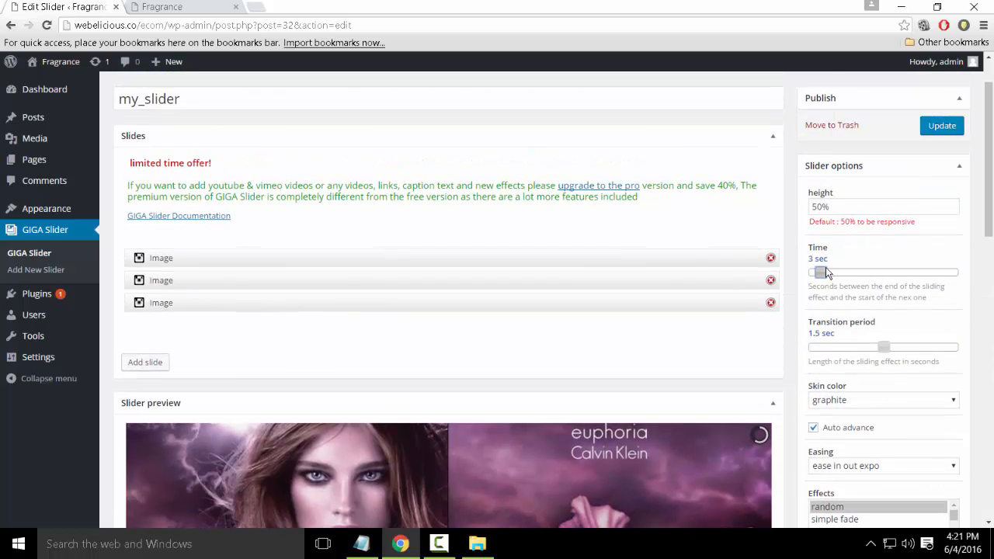
Set the slider height to 100%, update the slider and check the result in its preview
{"action": "left_click", "coordinate": [845, 208]}
{"action": "key", "text": "ctrl+a"}
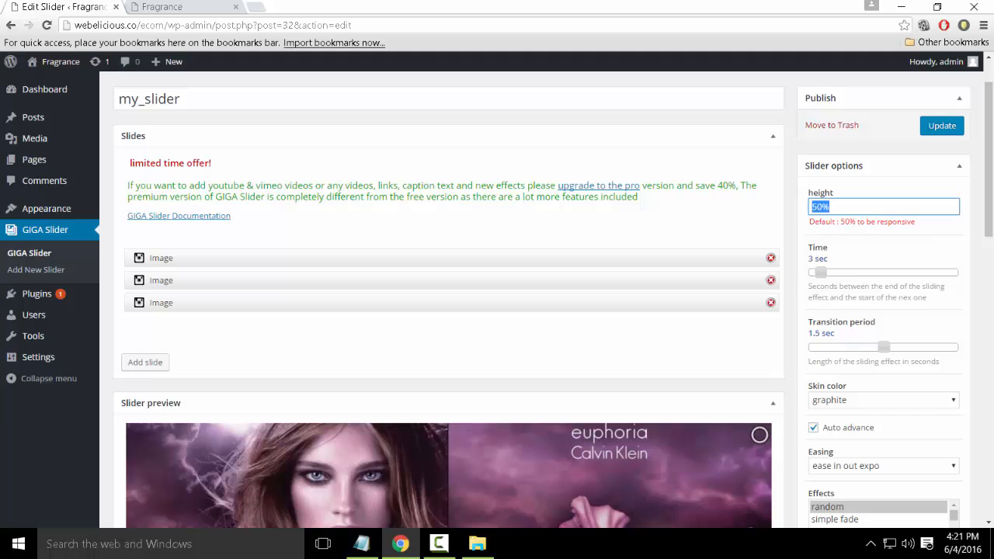
{"action": "type", "text": "100%"}
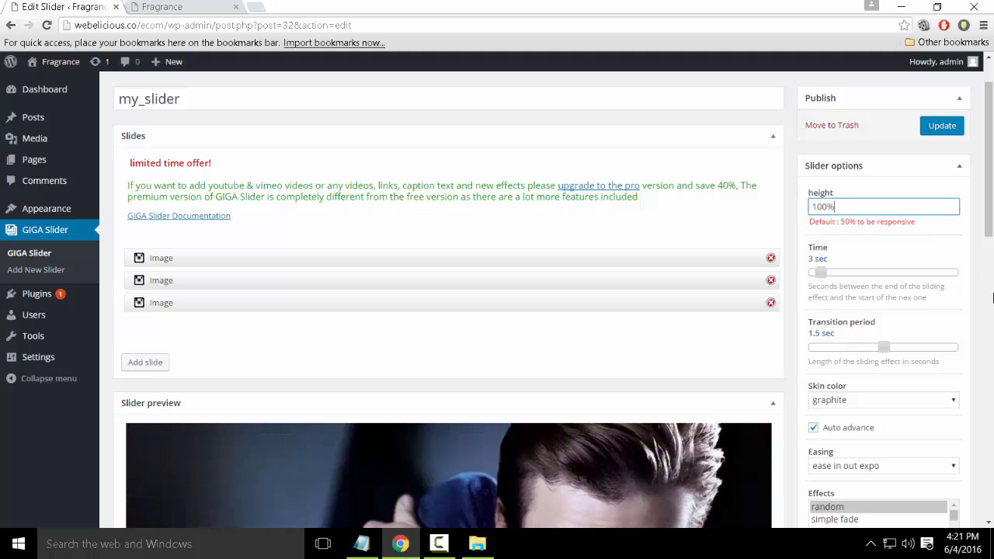
{"action": "left_click", "coordinate": [942, 126]}
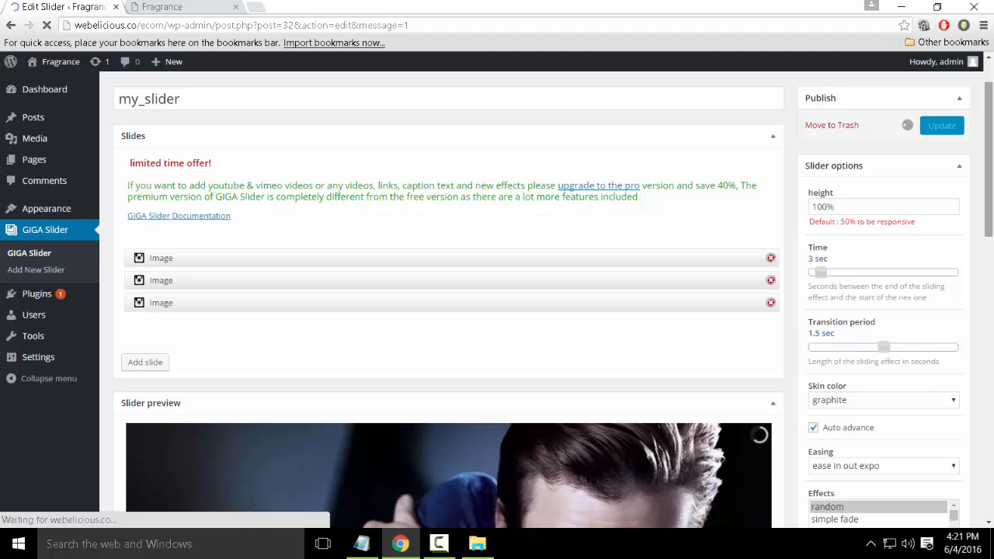
{"action": "scroll", "coordinate": [621, 364], "scroll_direction": "down", "scroll_amount": 6}
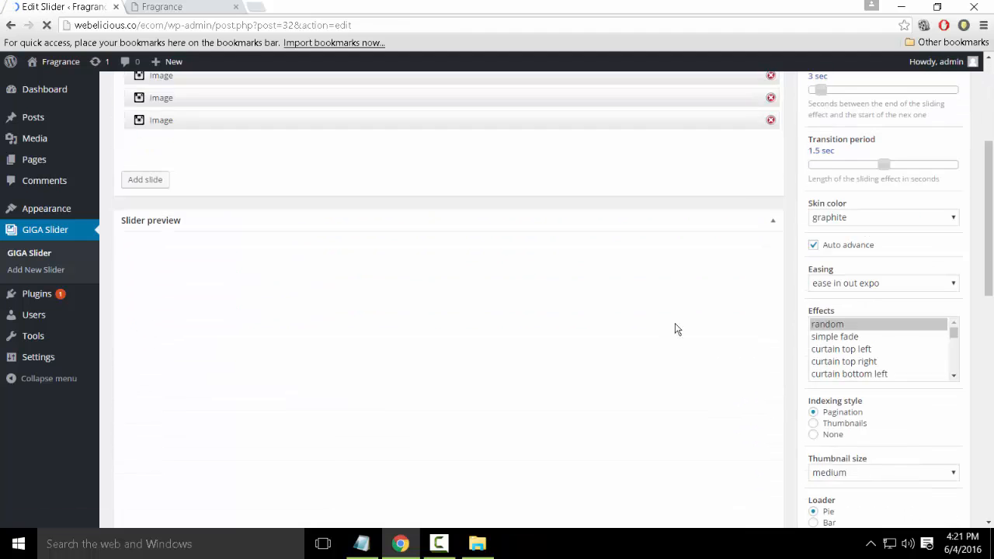
{"action": "scroll", "coordinate": [784, 314], "scroll_direction": "up", "scroll_amount": 1}
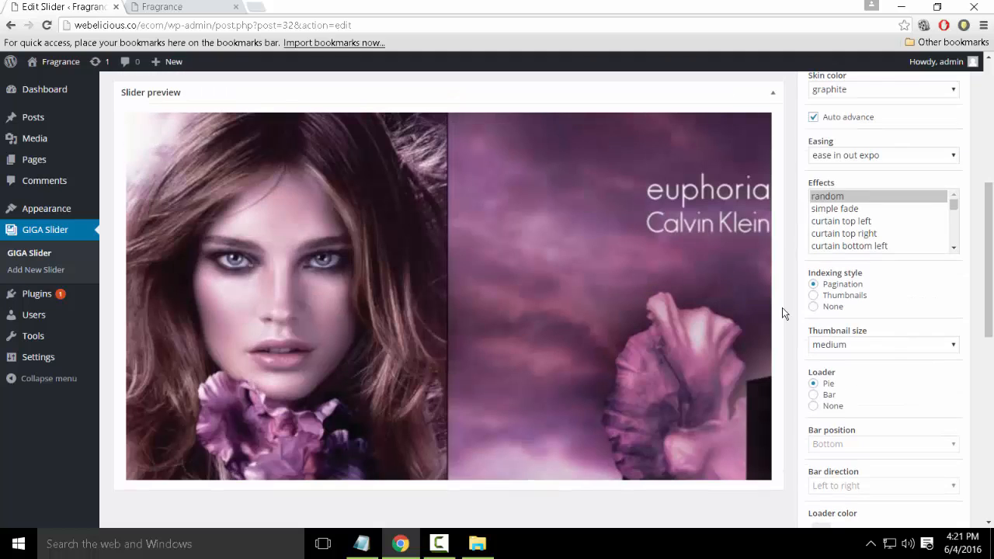
{"action": "scroll", "coordinate": [784, 311], "scroll_direction": "up", "scroll_amount": 1}
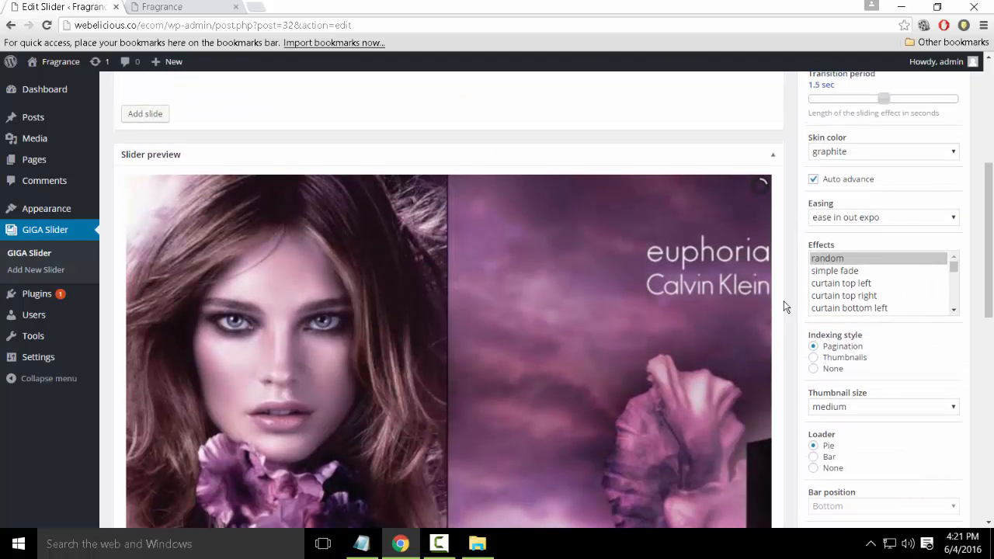
{"action": "scroll", "coordinate": [836, 289], "scroll_direction": "up", "scroll_amount": 3}
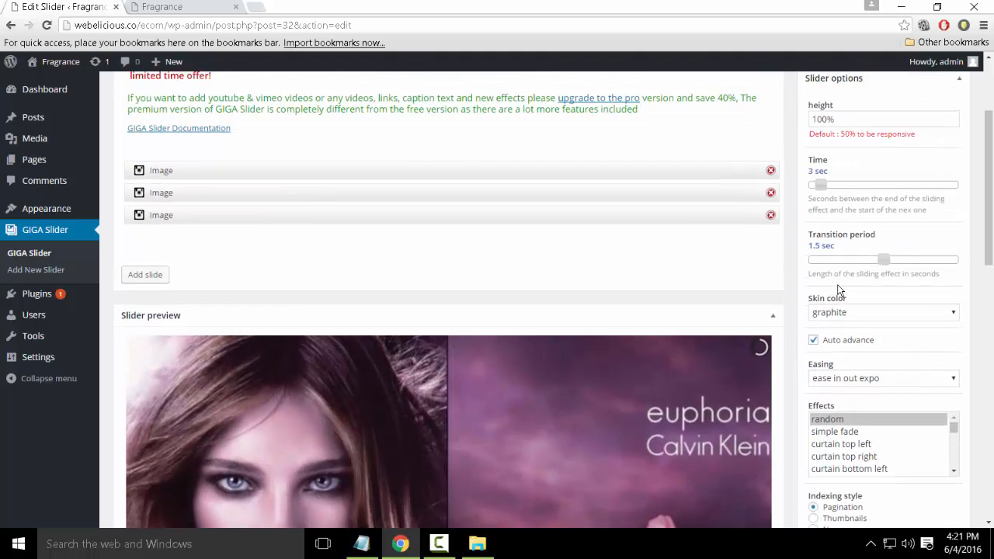
Change the slider's skin color to magenta
{"action": "scroll", "coordinate": [937, 266], "scroll_direction": "down", "scroll_amount": 1}
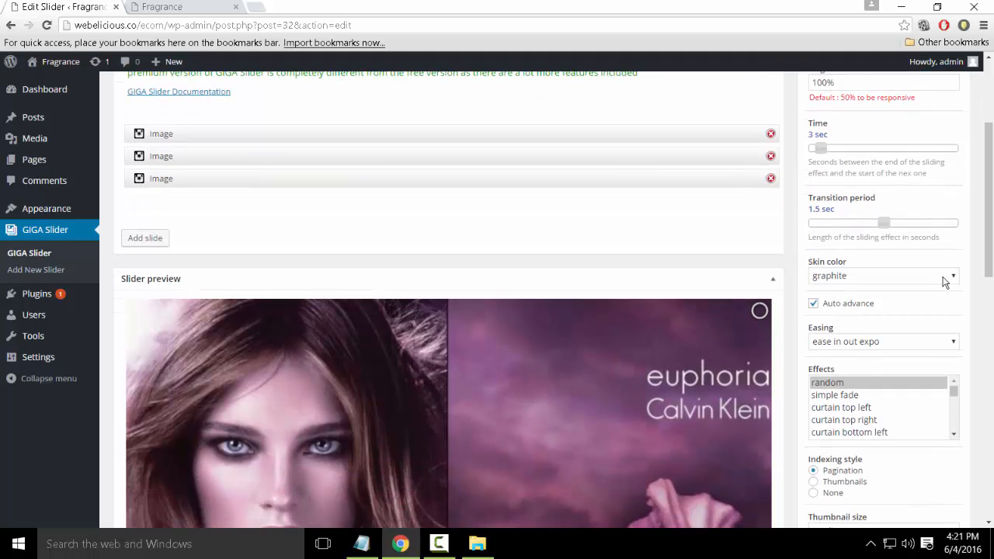
{"action": "left_click", "coordinate": [936, 282]}
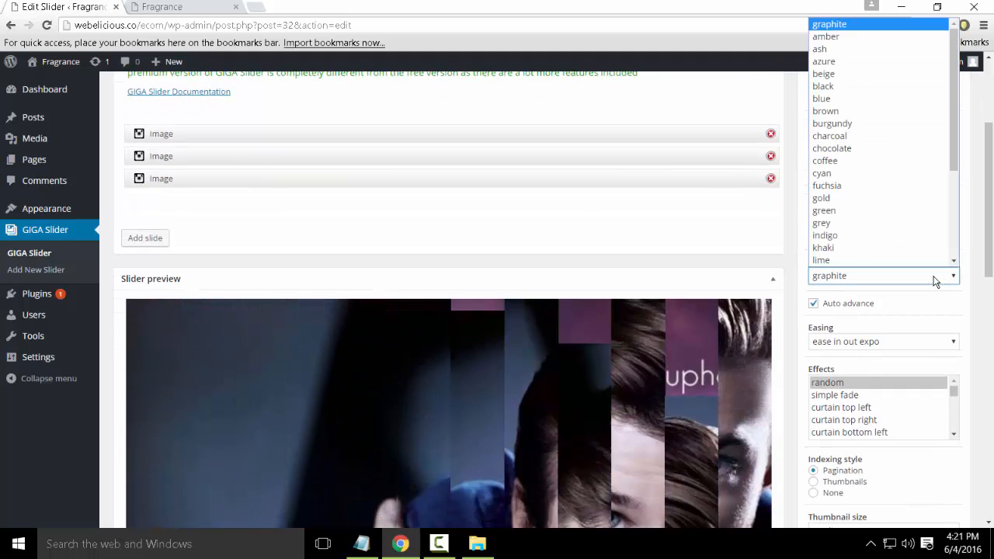
{"action": "scroll", "coordinate": [952, 104], "scroll_direction": "down", "scroll_amount": 4}
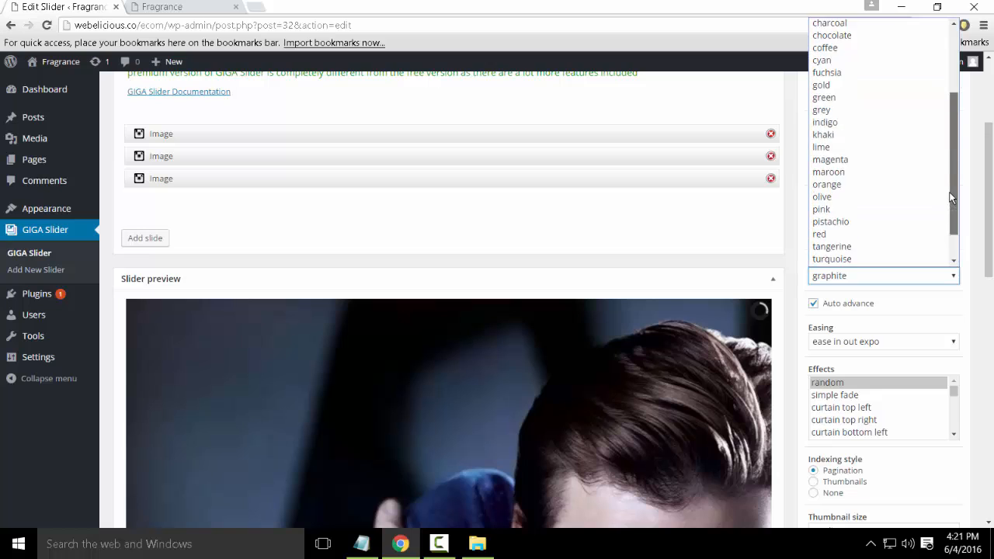
{"action": "left_click", "coordinate": [828, 247]}
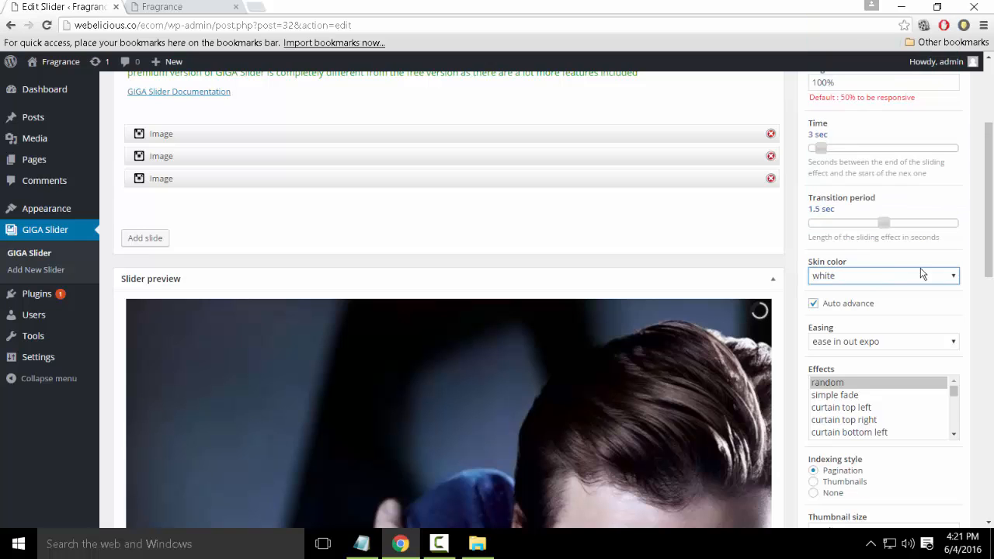
{"action": "scroll", "coordinate": [915, 251], "scroll_direction": "down", "scroll_amount": 1}
{"action": "left_click", "coordinate": [932, 215]}
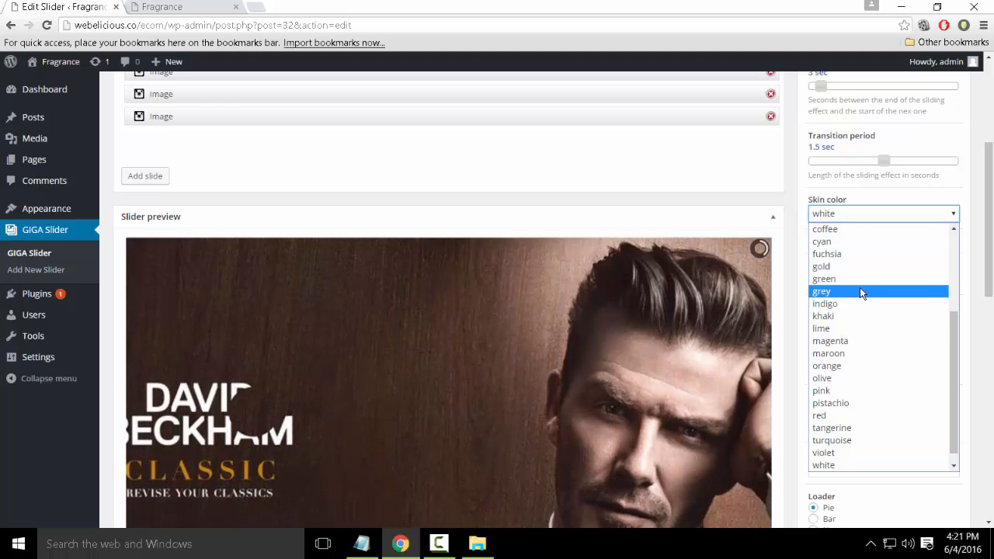
{"action": "left_click", "coordinate": [850, 341]}
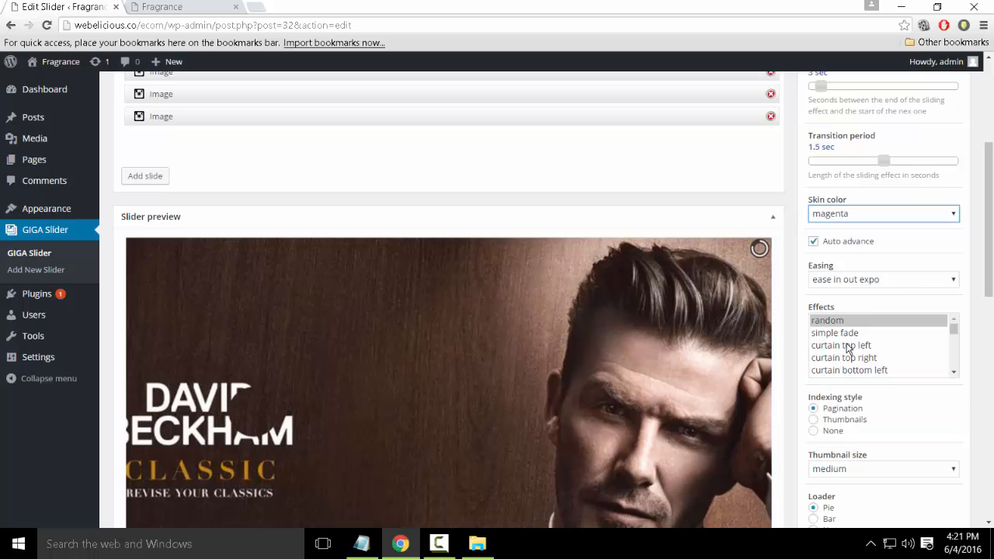
Set the slider's general easing to swing and its effect to simple fade
{"action": "scroll", "coordinate": [976, 265], "scroll_direction": "down", "scroll_amount": 3}
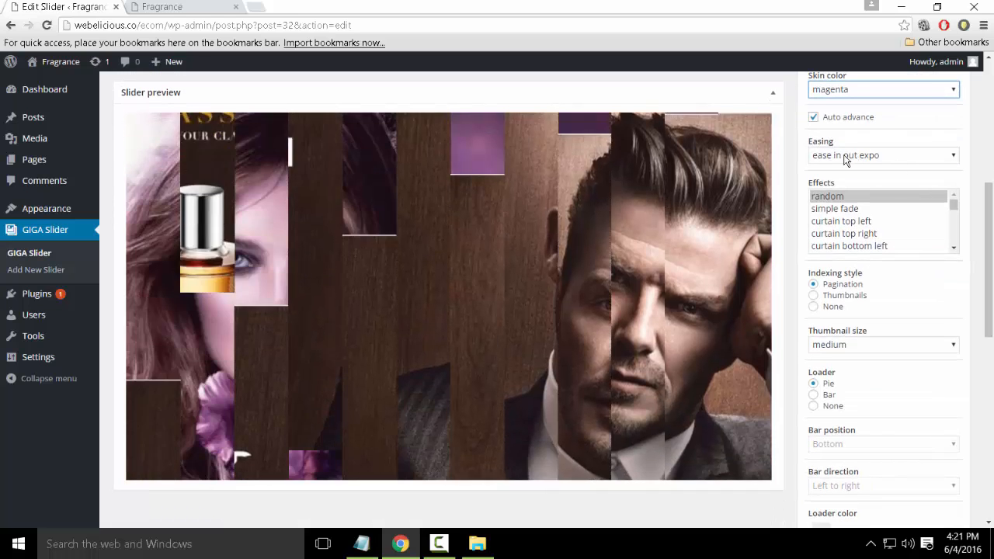
{"action": "left_click", "coordinate": [852, 160]}
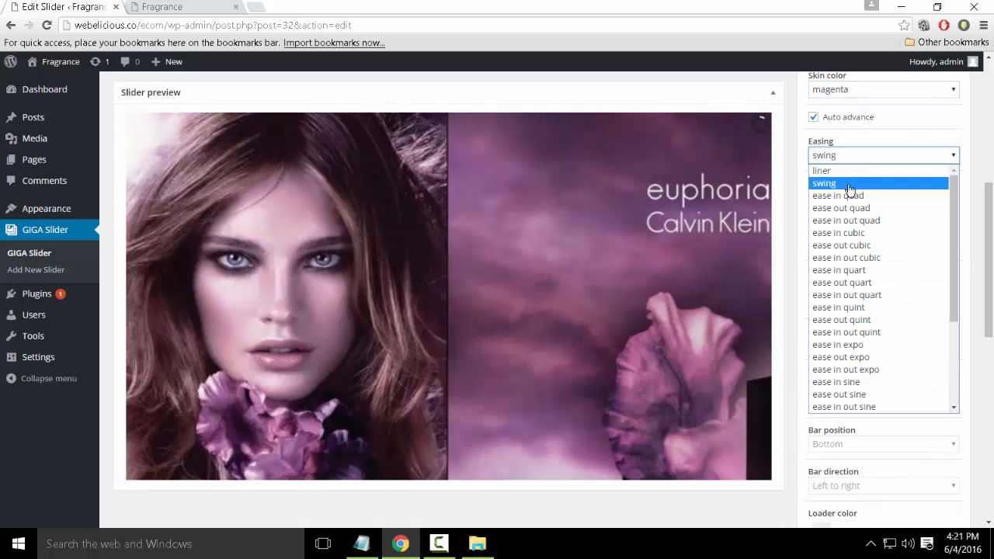
{"action": "left_click", "coordinate": [846, 183]}
{"action": "left_click", "coordinate": [872, 210]}
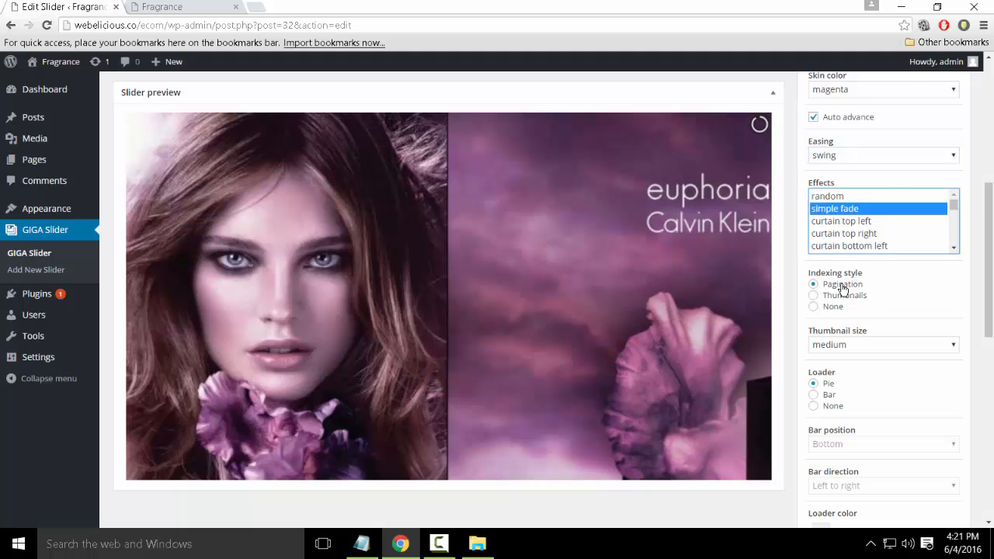
Set the slider's indexing style to Thumbnails with the medium thumbnail size
{"action": "left_click", "coordinate": [837, 309]}
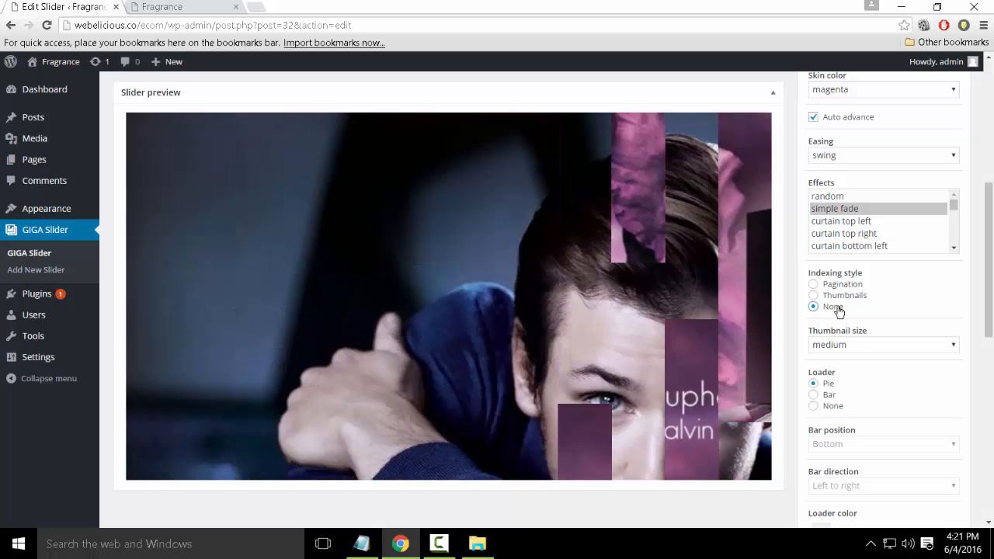
{"action": "left_click", "coordinate": [843, 296]}
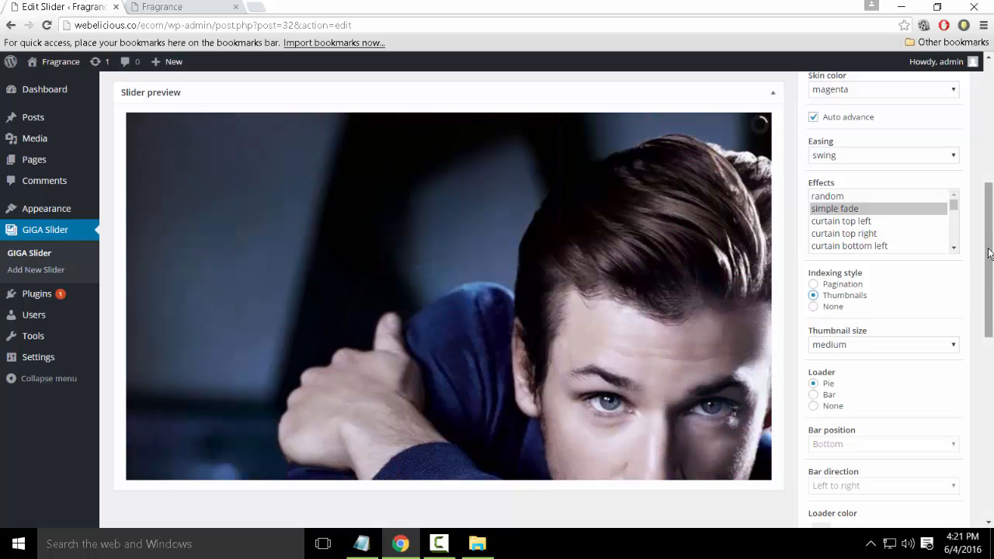
{"action": "left_click_drag", "start_coordinate": [988, 254], "coordinate": [987, 292]}
{"action": "left_click", "coordinate": [831, 225]}
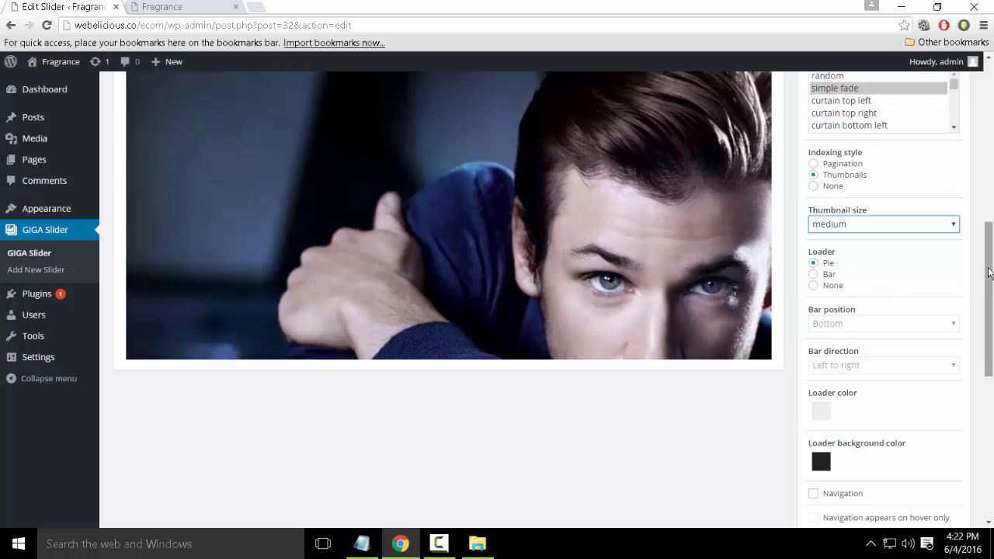
Enable the slider's navigation and make it appear on hover only, without displaying the play/pause button
{"action": "left_click_drag", "start_coordinate": [988, 266], "coordinate": [988, 282]}
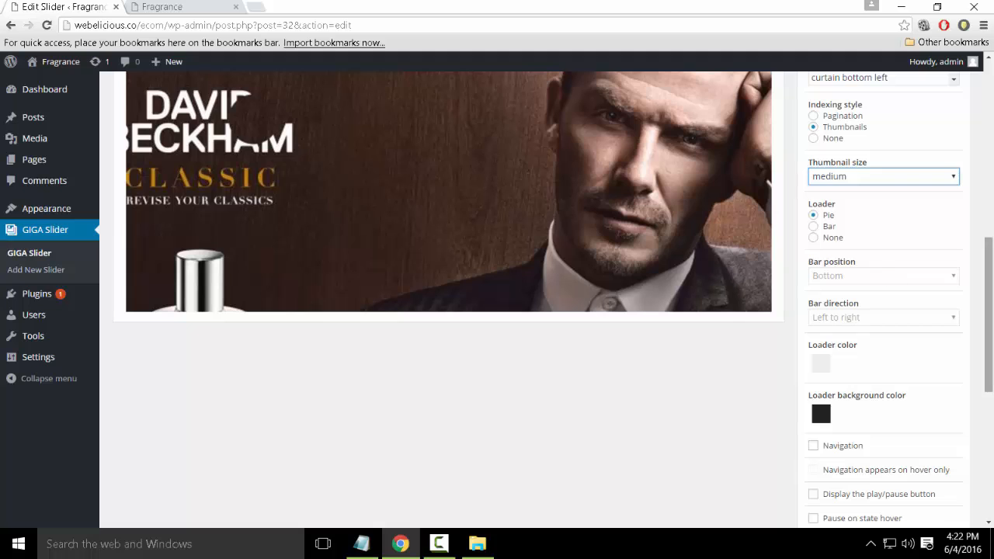
{"action": "left_click_drag", "start_coordinate": [987, 302], "coordinate": [987, 359]}
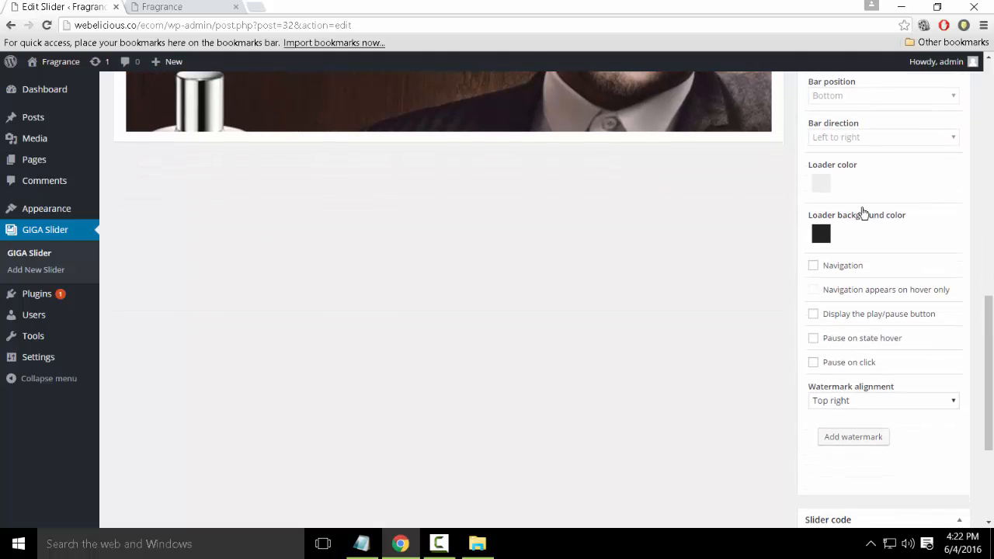
{"action": "left_click", "coordinate": [813, 265]}
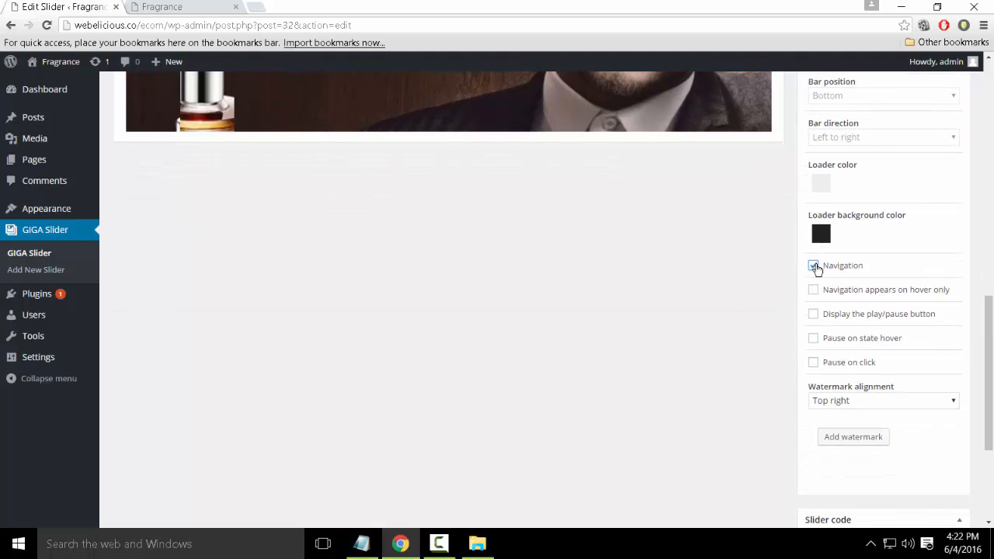
{"action": "left_click", "coordinate": [852, 292]}
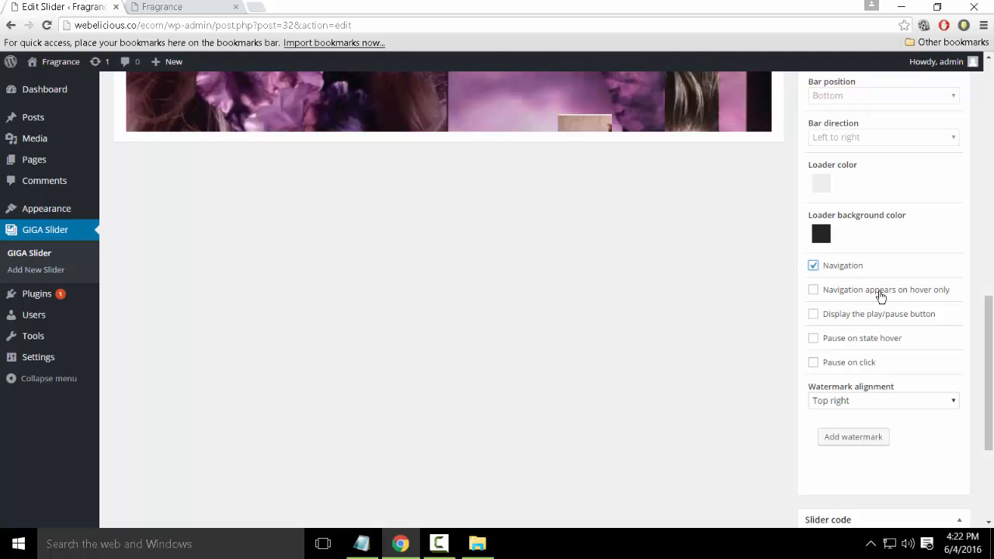
{"action": "left_click", "coordinate": [841, 315]}
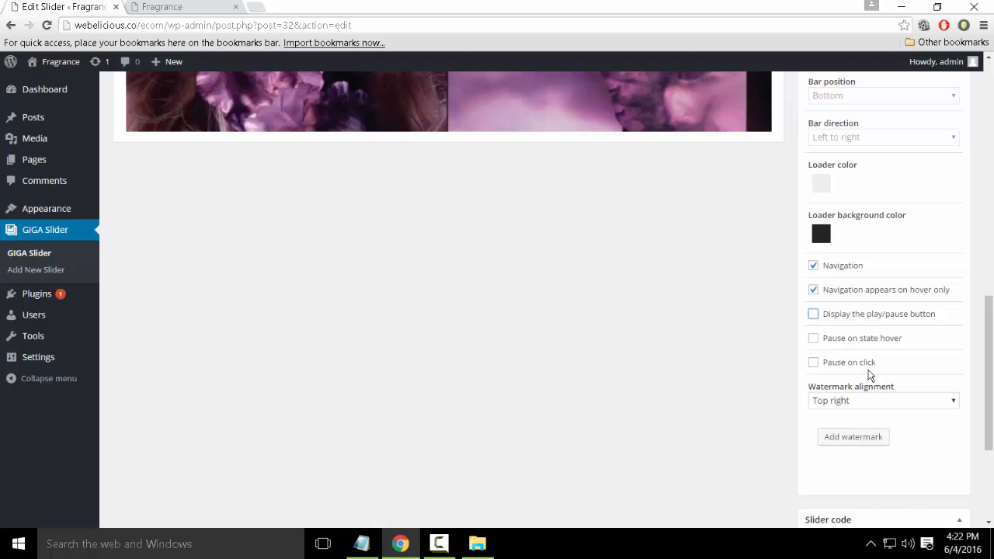
Look through the slider's watermark alignment options
{"action": "scroll", "coordinate": [897, 304], "scroll_direction": "down", "scroll_amount": 2}
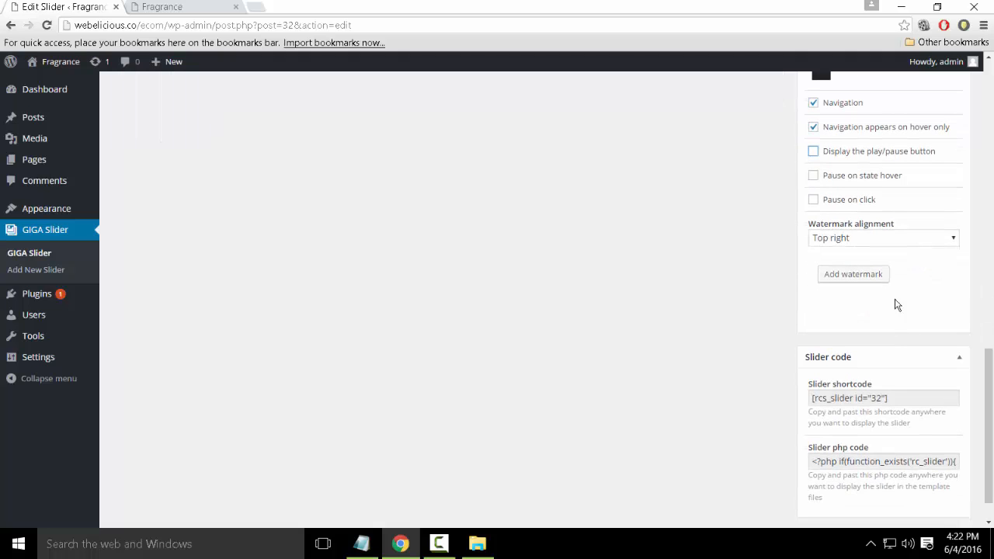
{"action": "left_click", "coordinate": [898, 239]}
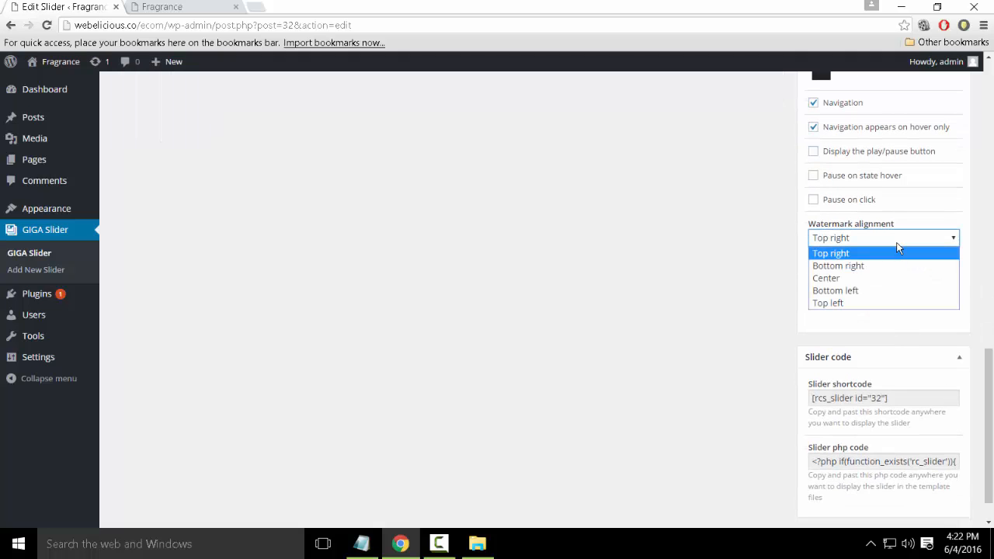
{"action": "left_click", "coordinate": [899, 247]}
{"action": "left_click", "coordinate": [897, 243]}
{"action": "left_click", "coordinate": [897, 242]}
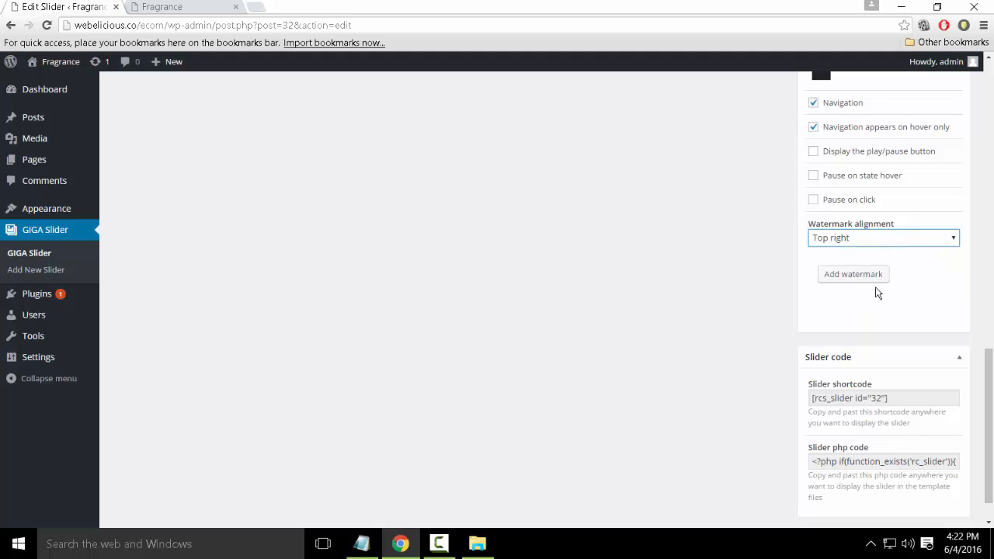
Copy the slider shortcode [rcs_slider id="32"] from the slider code section and update my_slider
{"action": "scroll", "coordinate": [967, 373], "scroll_direction": "down", "scroll_amount": 1}
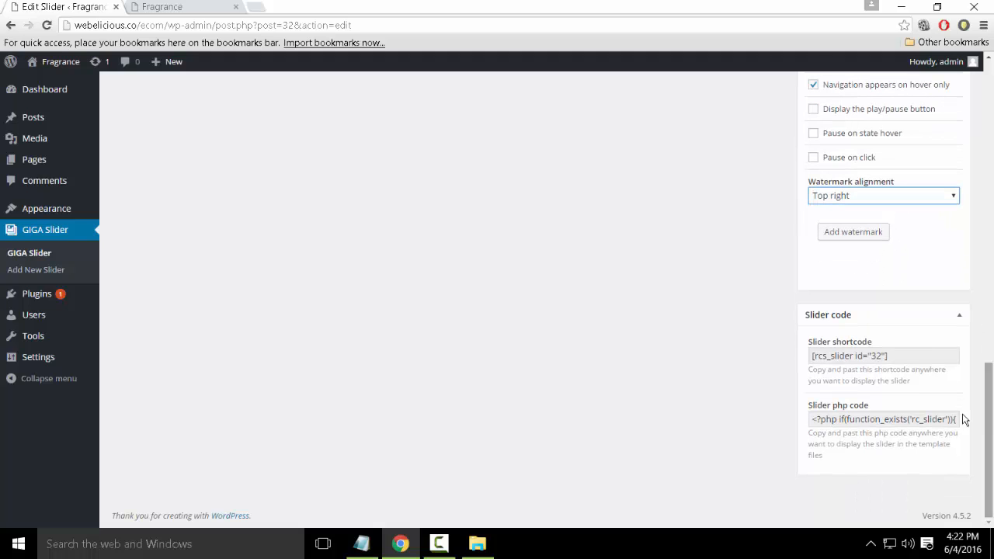
{"action": "left_click", "coordinate": [906, 357]}
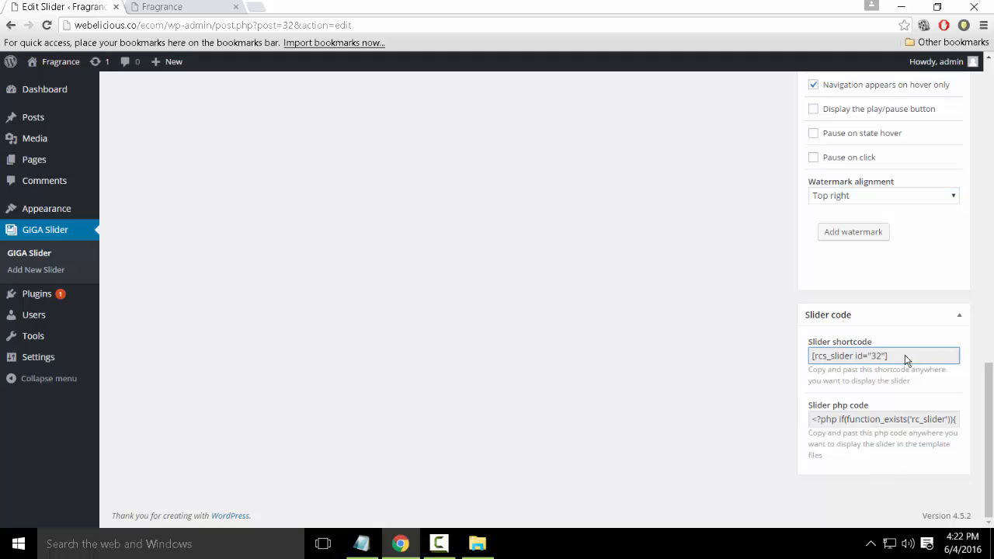
{"action": "mouse_move", "coordinate": [884, 355]}
{"action": "left_mouse_down"}
{"action": "mouse_move", "coordinate": [816, 355]}
{"action": "mouse_move", "coordinate": [887, 357]}
{"action": "left_mouse_up"}
{"action": "left_click", "coordinate": [816, 356]}
{"action": "right_click", "coordinate": [882, 358]}
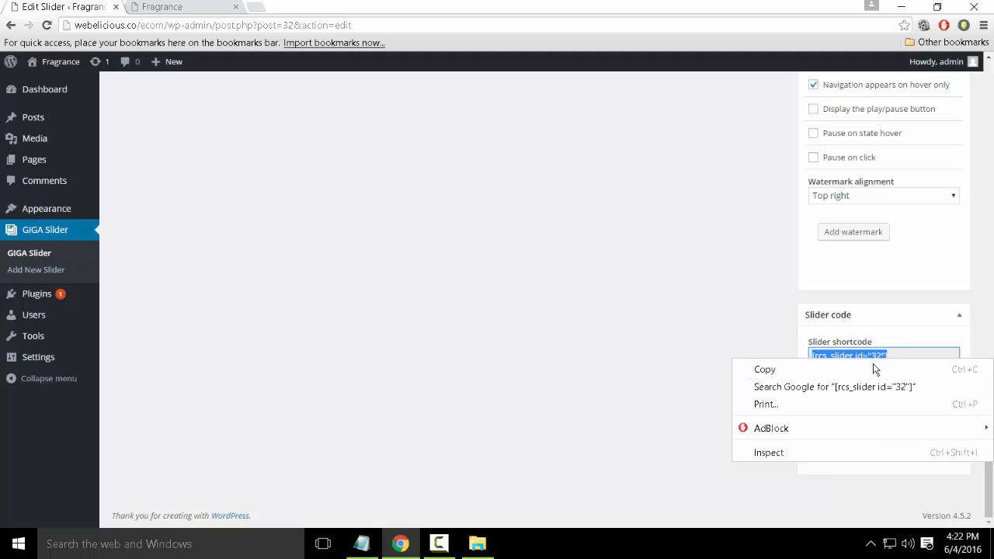
{"action": "left_click", "coordinate": [846, 374]}
{"action": "scroll", "coordinate": [846, 375], "scroll_direction": "up", "scroll_amount": 10}
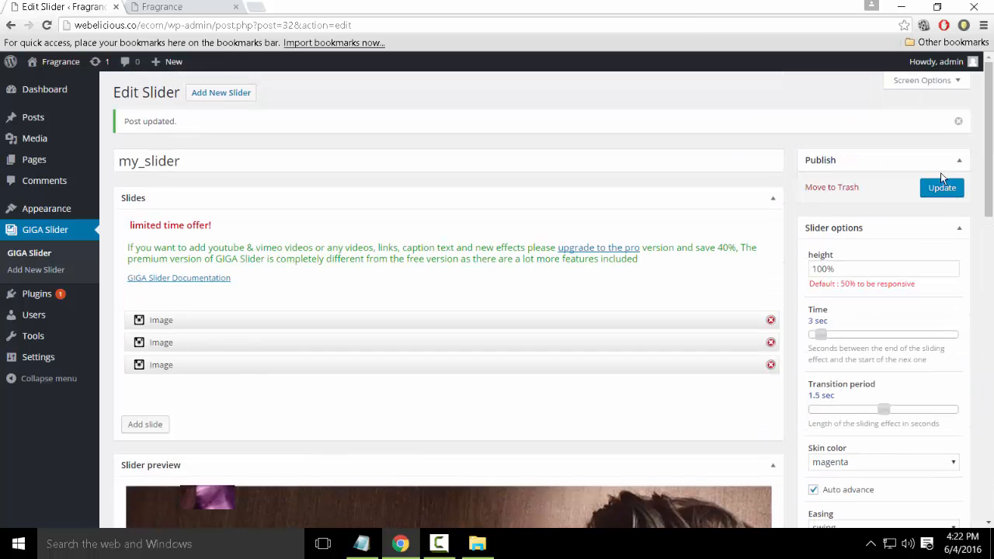
{"action": "left_click", "coordinate": [939, 188]}
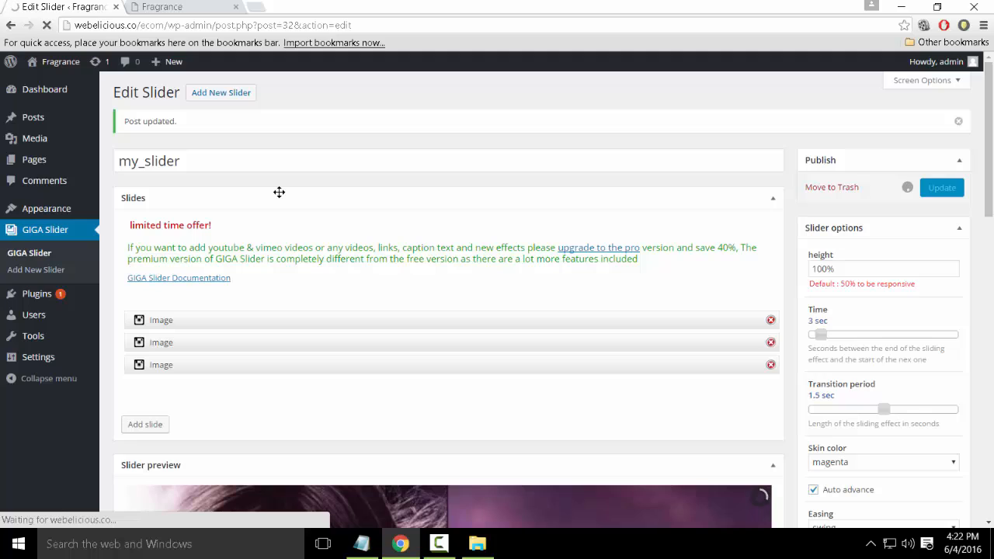
Open the Home page for editing, insert the shortcode [rcs_slider id="32"] as its content and update the page
{"action": "mouse_move", "coordinate": [33, 161]}
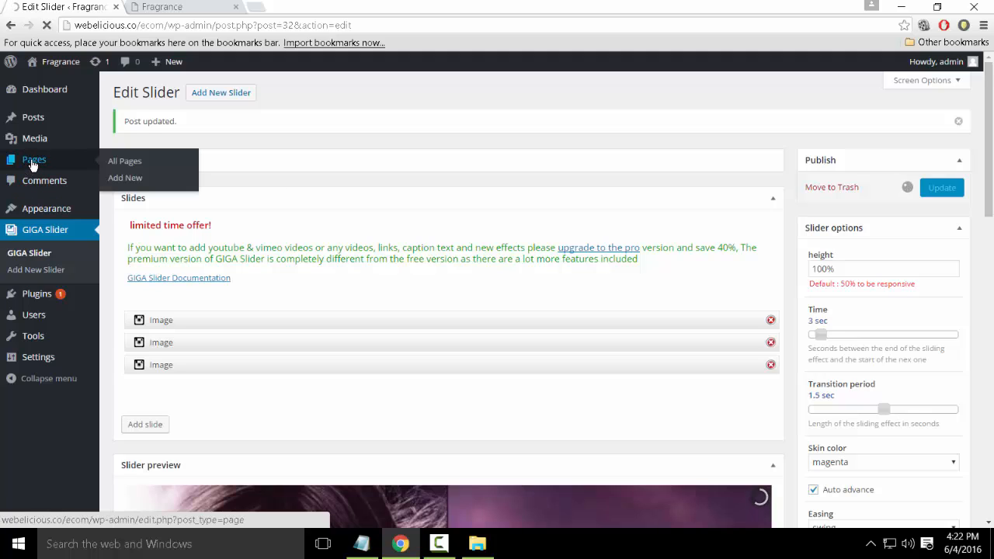
{"action": "left_click", "coordinate": [117, 164]}
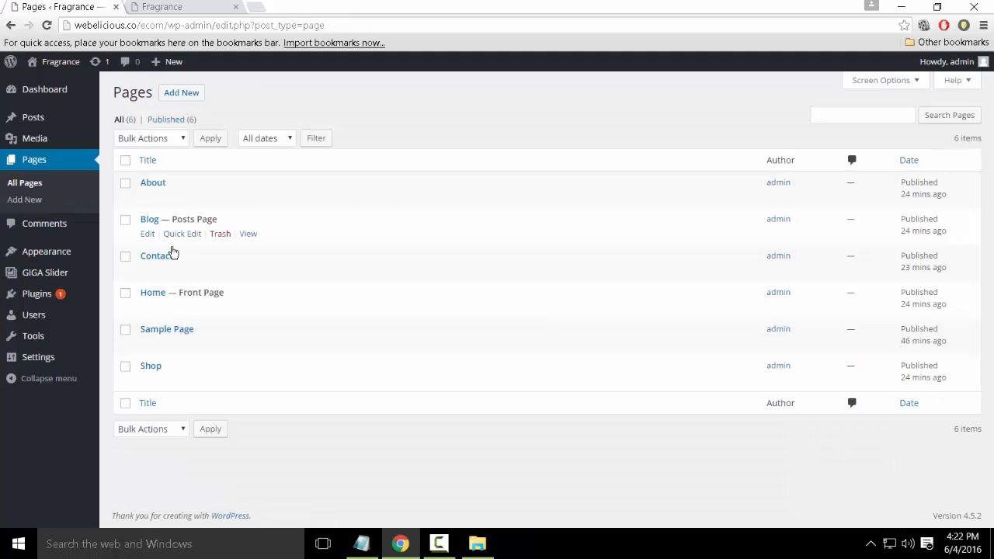
{"action": "left_click", "coordinate": [155, 292]}
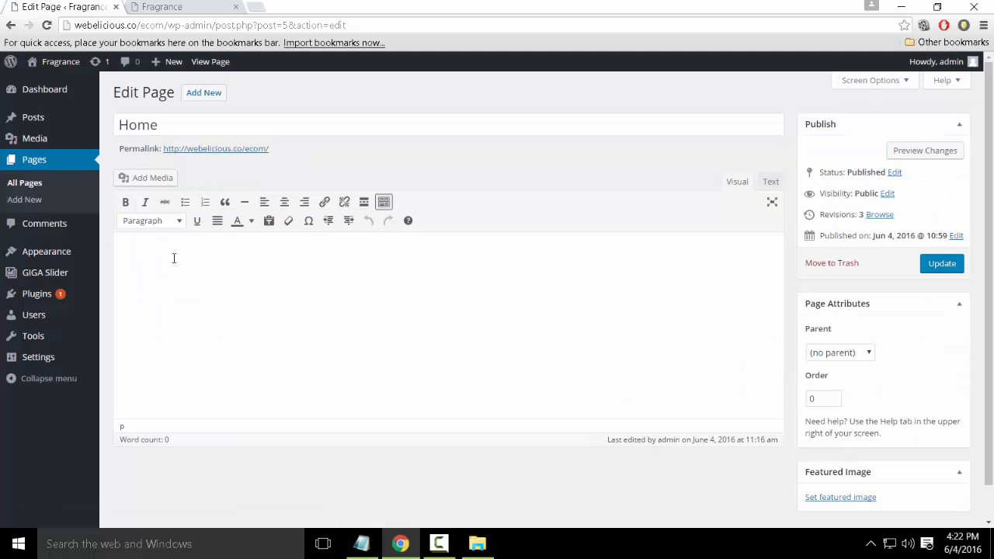
{"action": "left_click", "coordinate": [174, 258]}
{"action": "type", "text": "[rcs_slider id=\"32\"]"}
{"action": "left_click", "coordinate": [924, 264]}
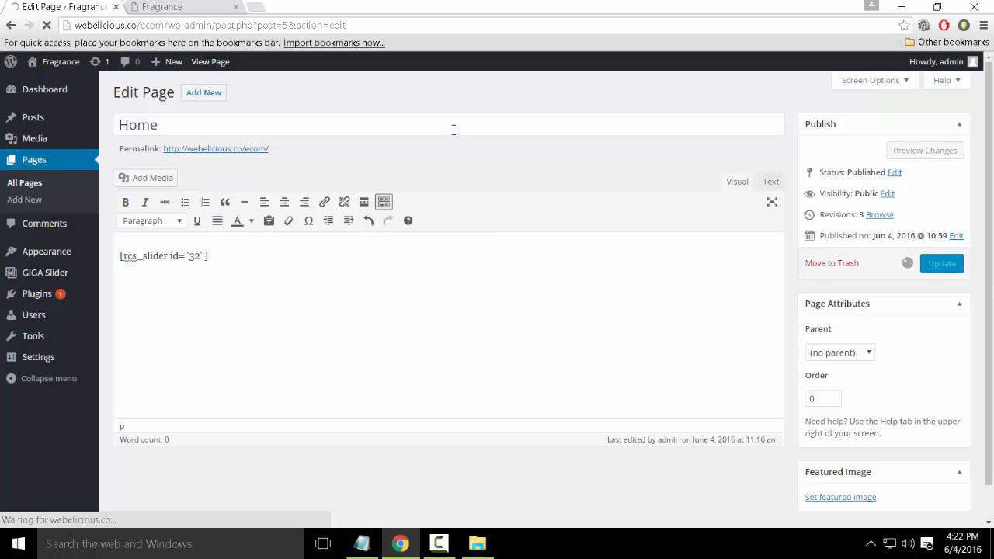
Reload the Fragrance site's front page to check for the slider
{"action": "left_click", "coordinate": [169, 6]}
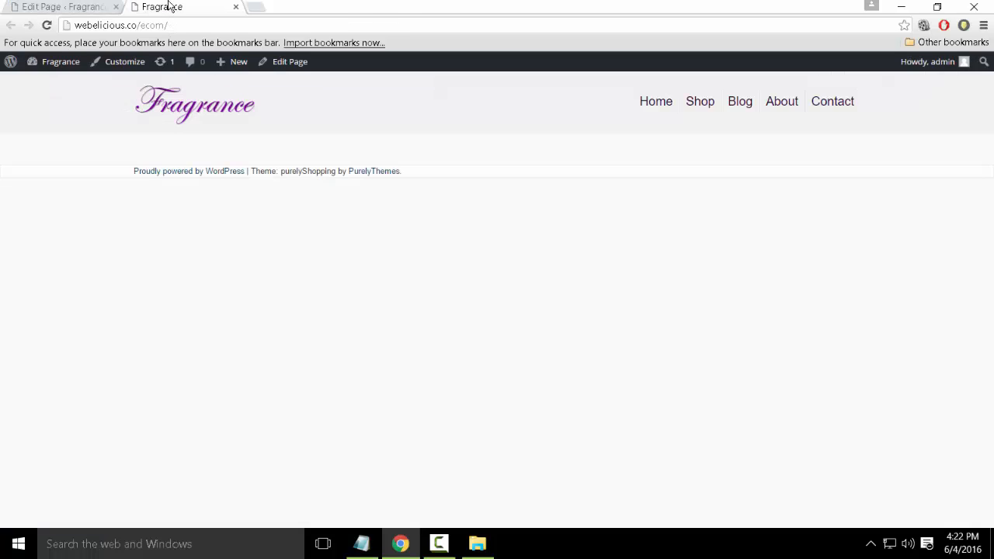
{"action": "left_click", "coordinate": [247, 23]}
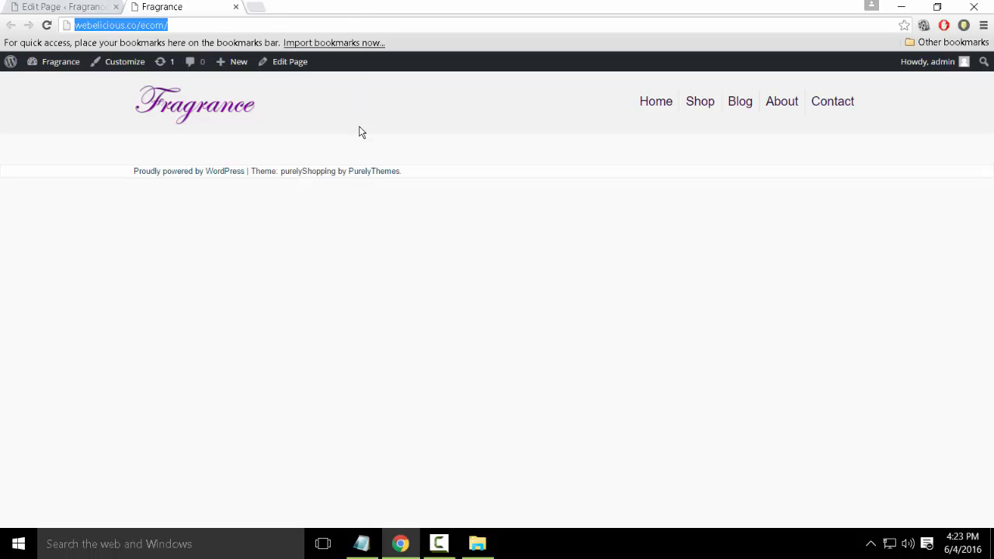
{"action": "key", "text": "Return"}
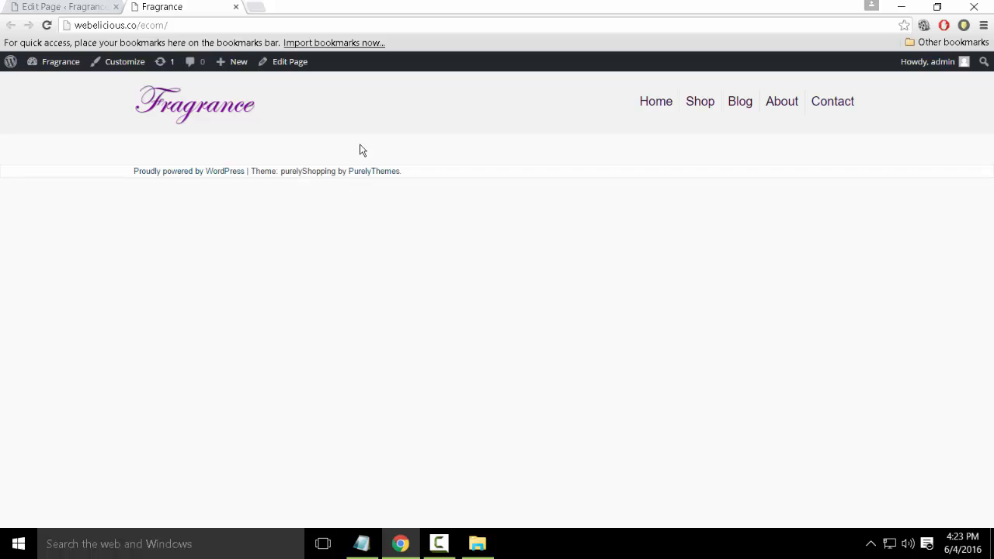
Examine the Home page's parent options, editor toolbar rows and paragraph format list in the page editor
{"action": "left_click", "coordinate": [90, 6]}
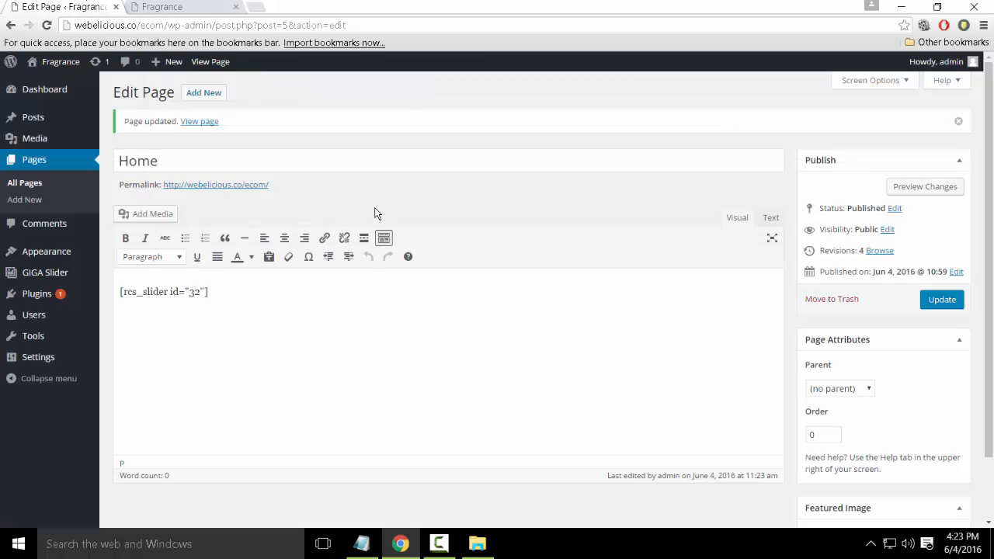
{"action": "left_click", "coordinate": [829, 391]}
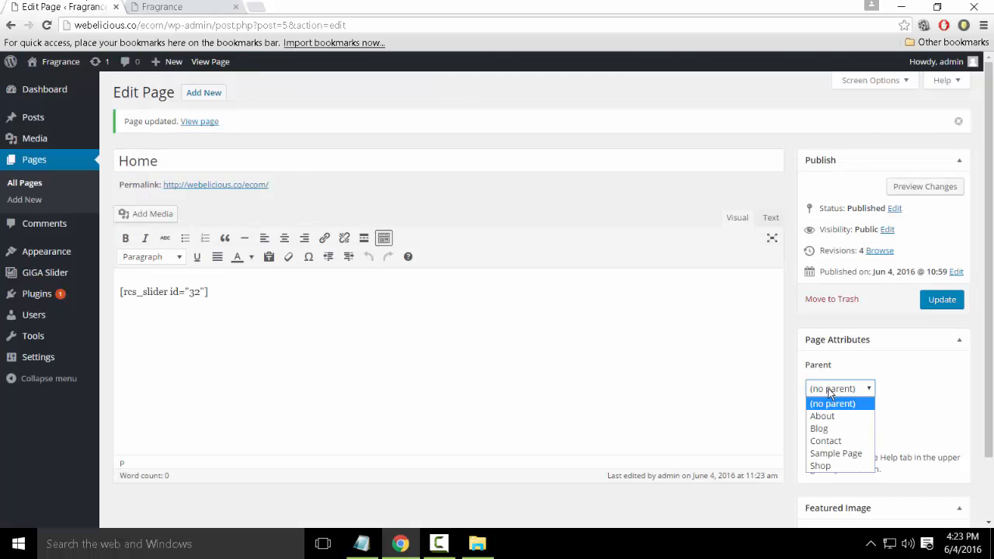
{"action": "left_click", "coordinate": [830, 392]}
{"action": "scroll", "coordinate": [970, 400], "scroll_direction": "down", "scroll_amount": 2}
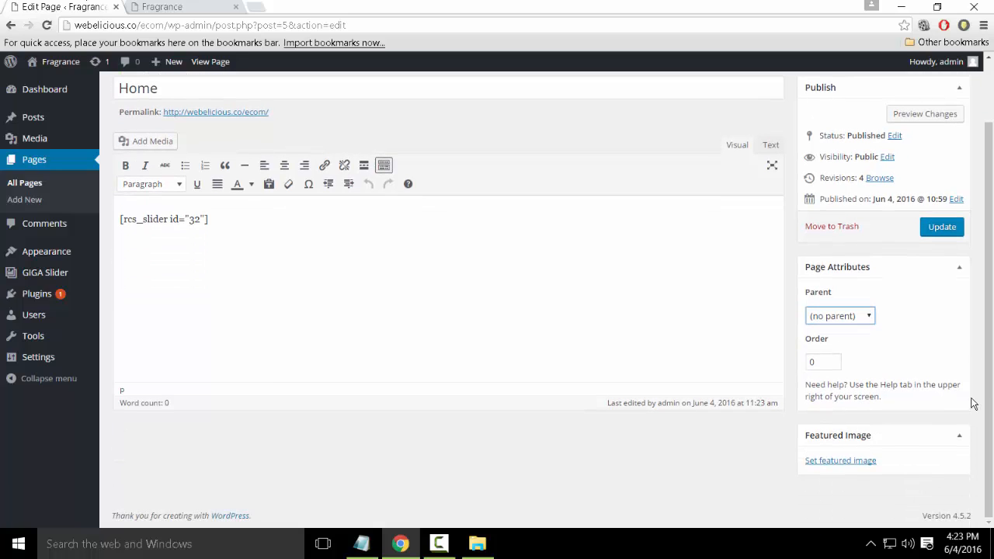
{"action": "left_click", "coordinate": [535, 308]}
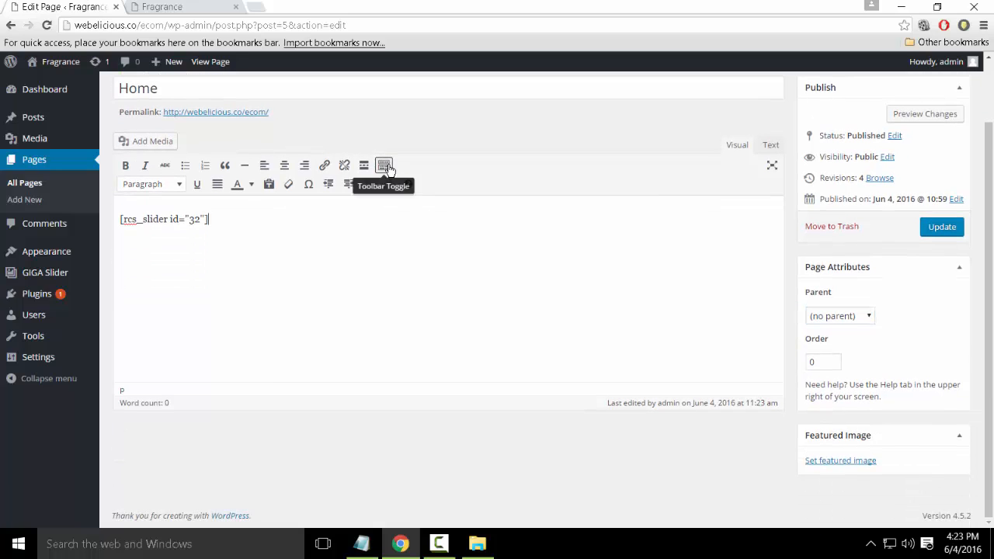
{"action": "left_click", "coordinate": [386, 167]}
{"action": "left_click", "coordinate": [386, 167]}
{"action": "scroll", "coordinate": [403, 269], "scroll_direction": "up", "scroll_amount": 1}
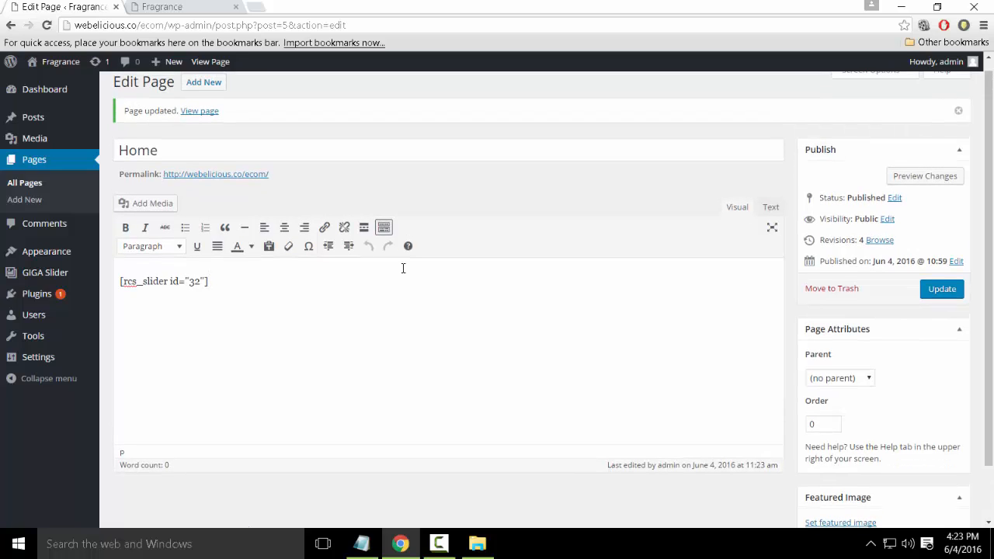
{"action": "left_click", "coordinate": [177, 251]}
{"action": "left_click", "coordinate": [177, 252]}
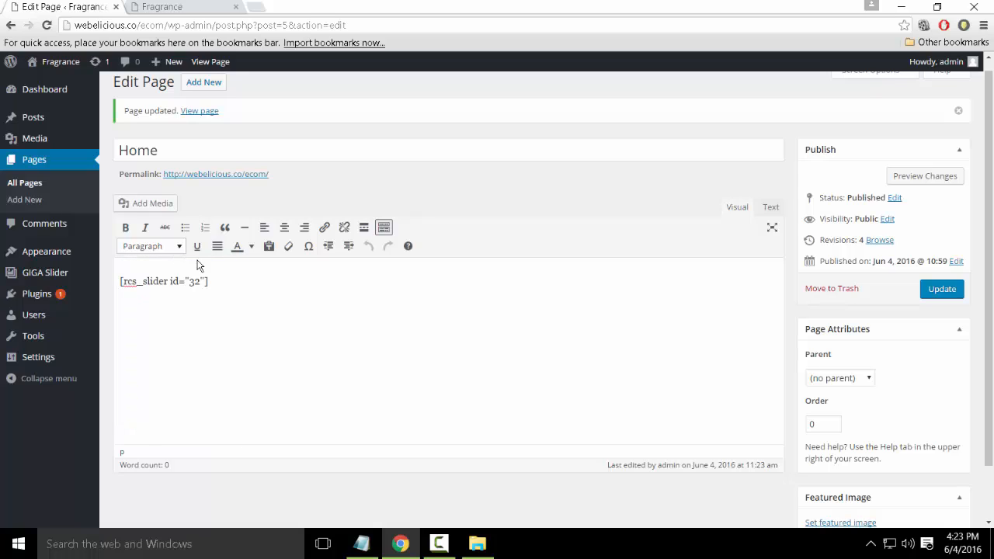
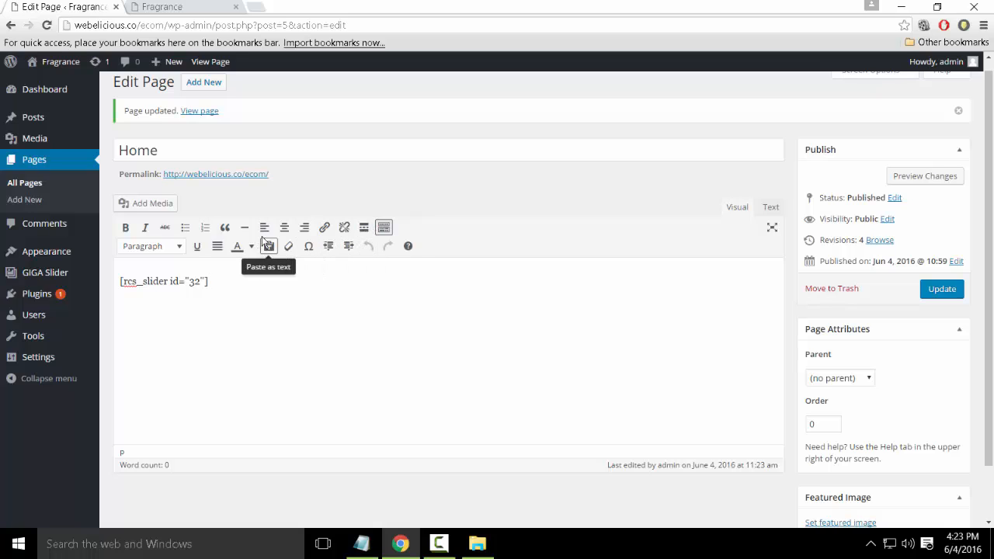
Check the site's front page again and delete the slider shortcode from the Home page's content
{"action": "left_click", "coordinate": [167, 6]}
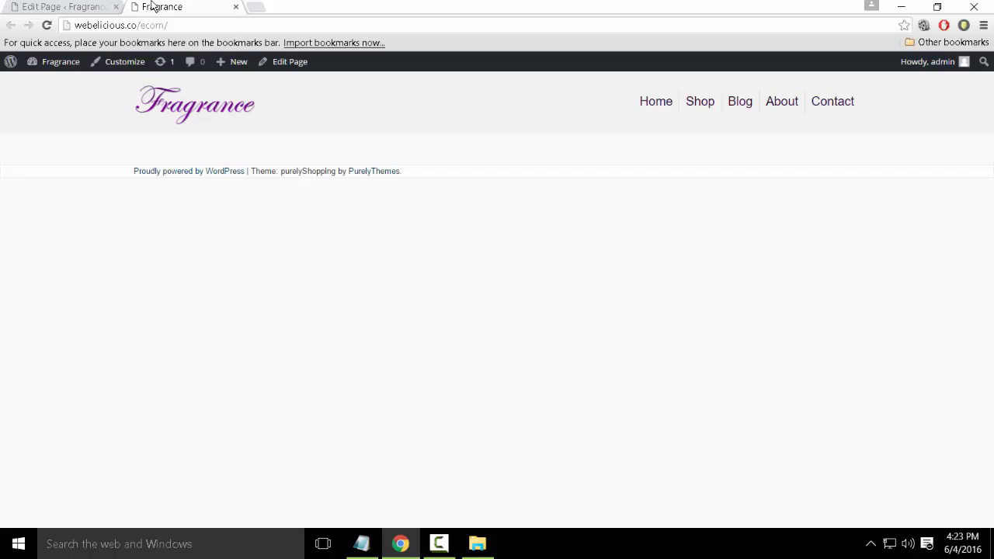
{"action": "left_click", "coordinate": [81, 6]}
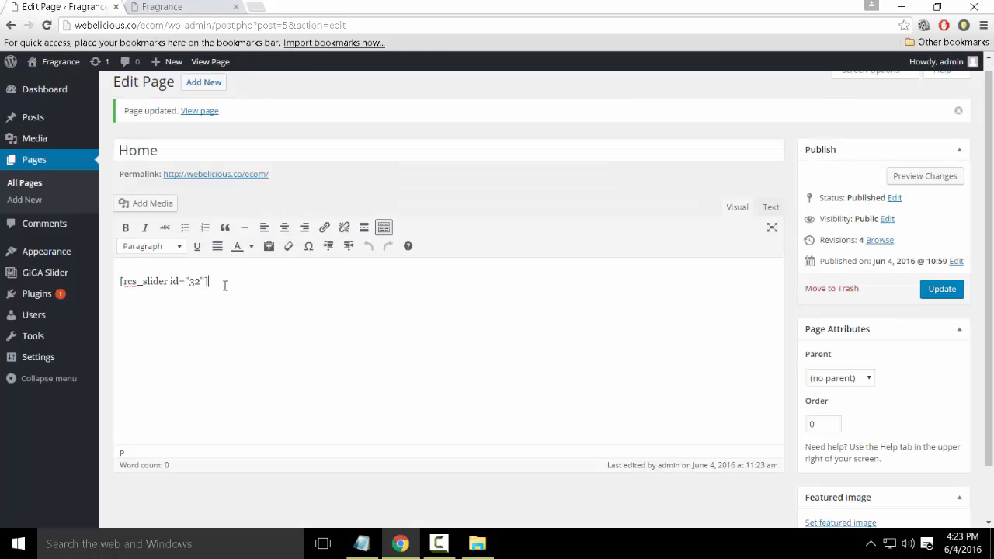
{"action": "left_click_drag", "start_coordinate": [224, 284], "coordinate": [121, 281]}
{"action": "key", "text": "Delete"}
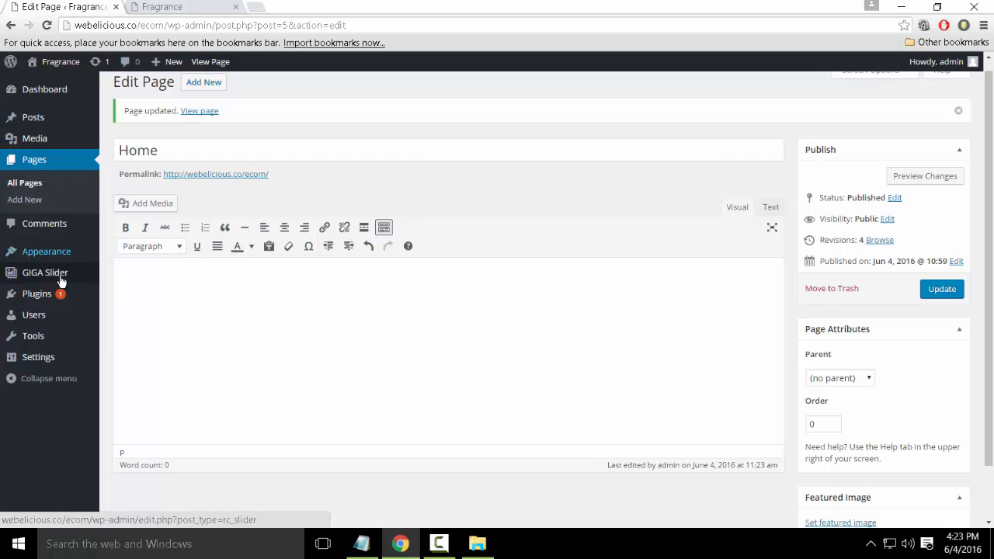
Leave the Home page without saving and remove the Home custom link from the main menu
{"action": "mouse_move", "coordinate": [62, 257]}
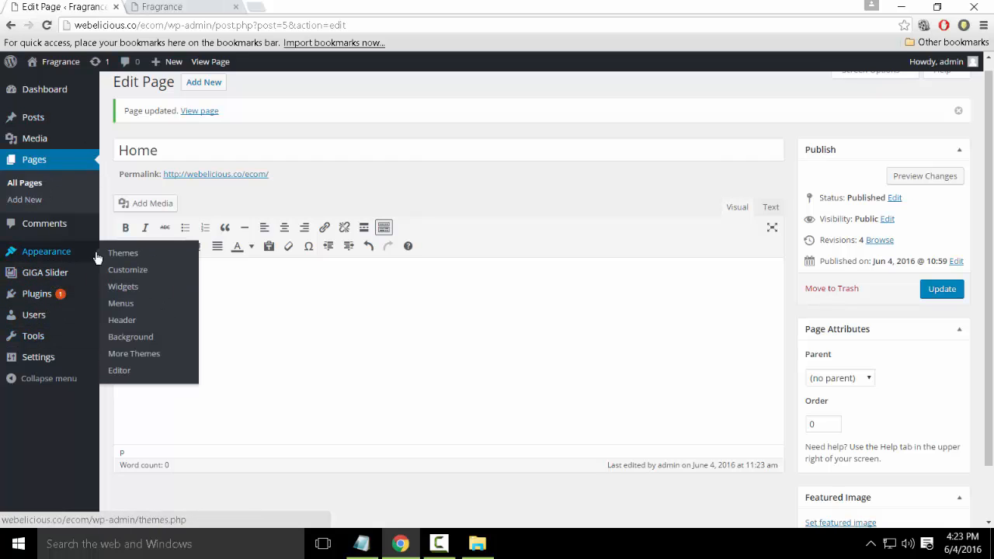
{"action": "left_click", "coordinate": [124, 304]}
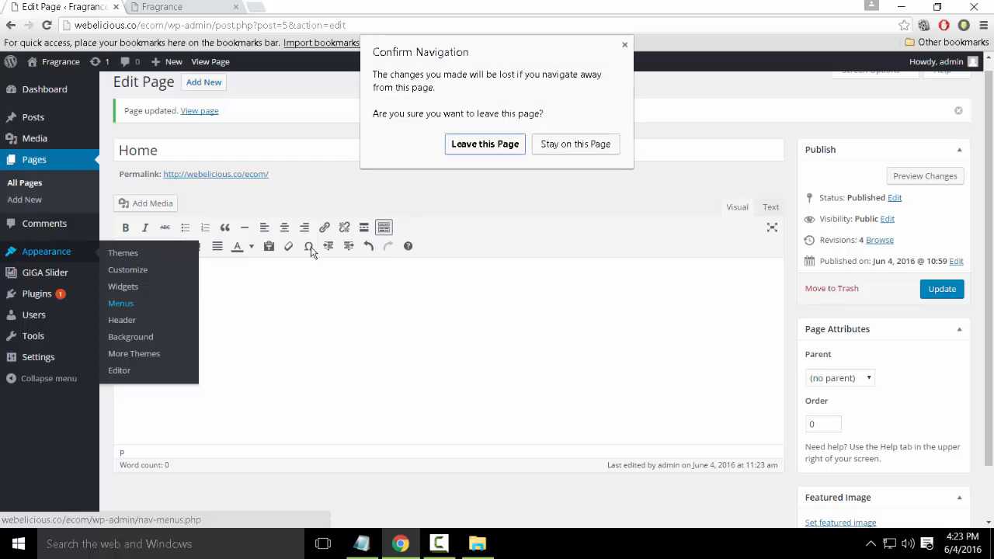
{"action": "left_click", "coordinate": [476, 148]}
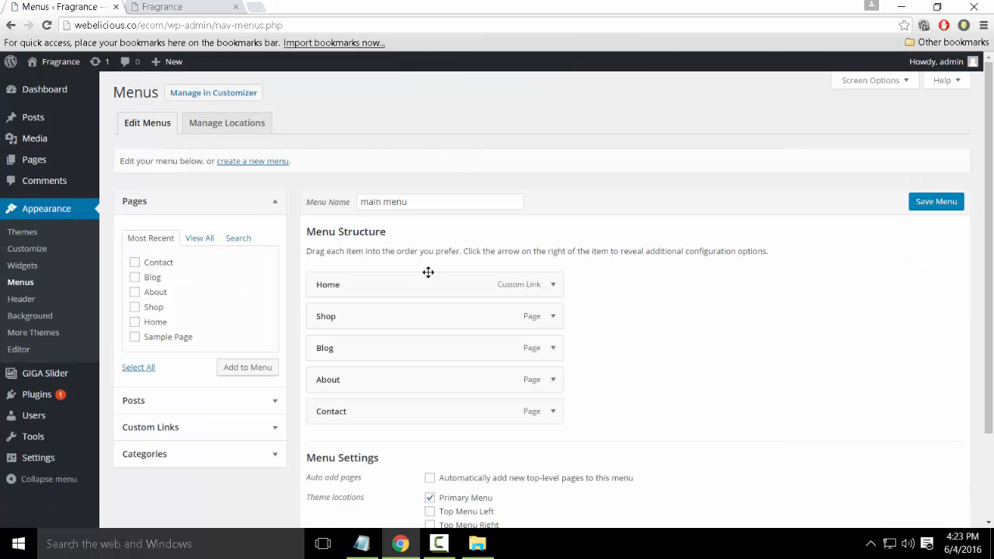
{"action": "left_click_drag", "start_coordinate": [442, 285], "coordinate": [186, 361]}
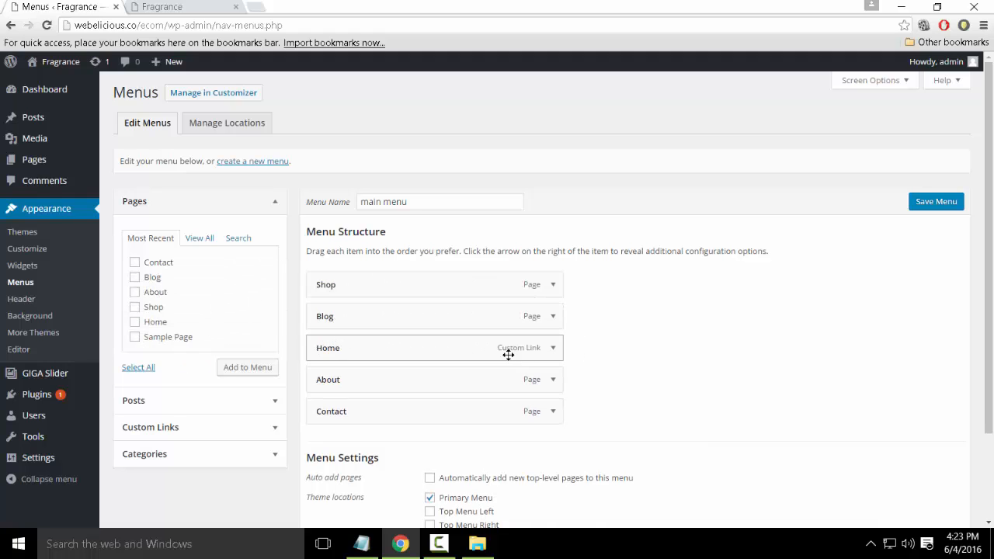
{"action": "left_click", "coordinate": [553, 348]}
{"action": "left_click", "coordinate": [329, 468]}
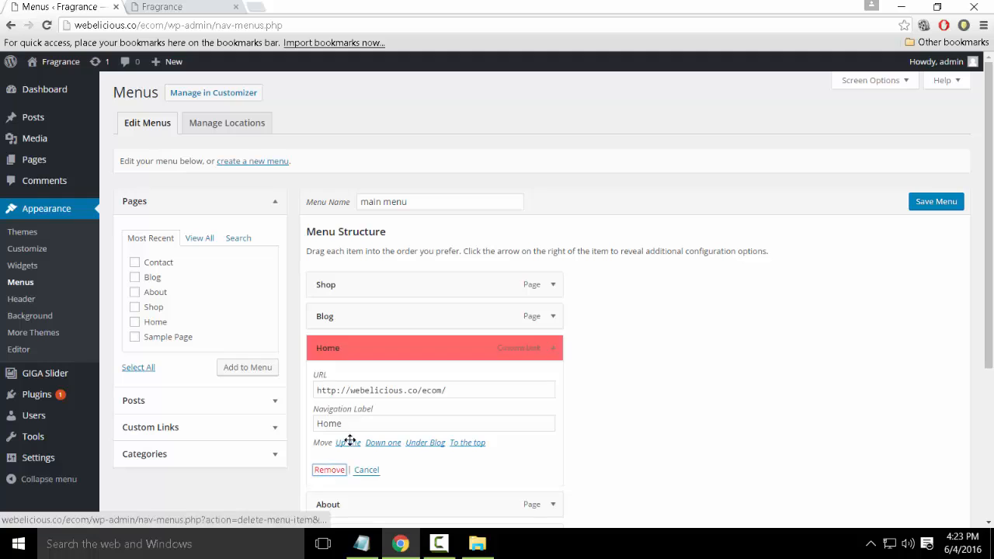
Add the Home page to the main menu as its first item, above Shop, and save the menu
{"action": "left_click", "coordinate": [147, 325]}
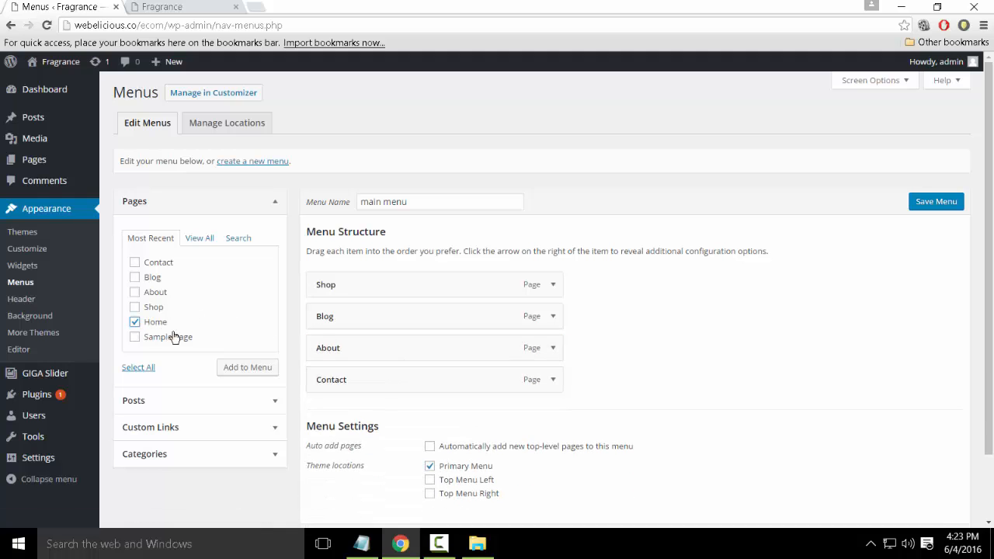
{"action": "left_click", "coordinate": [242, 370]}
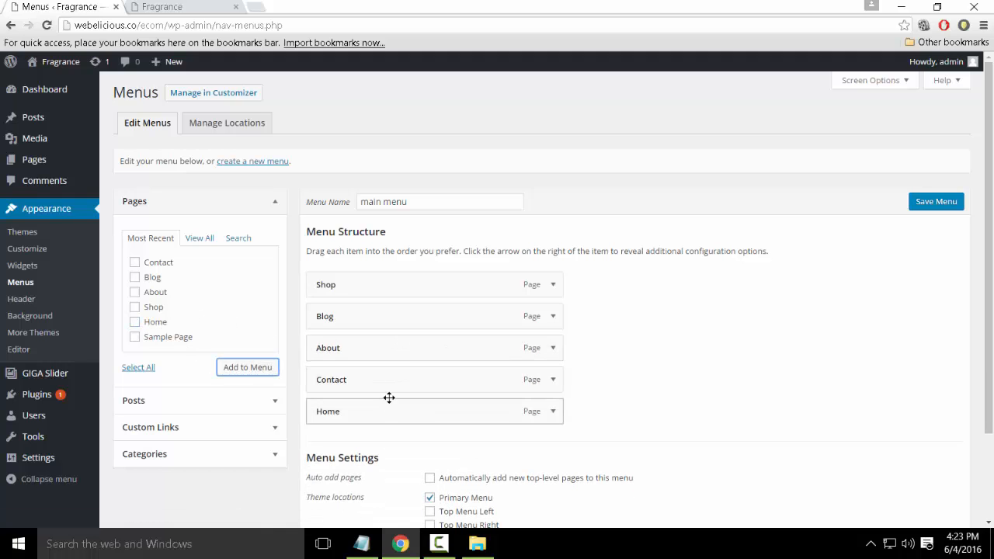
{"action": "left_click_drag", "start_coordinate": [388, 397], "coordinate": [389, 272]}
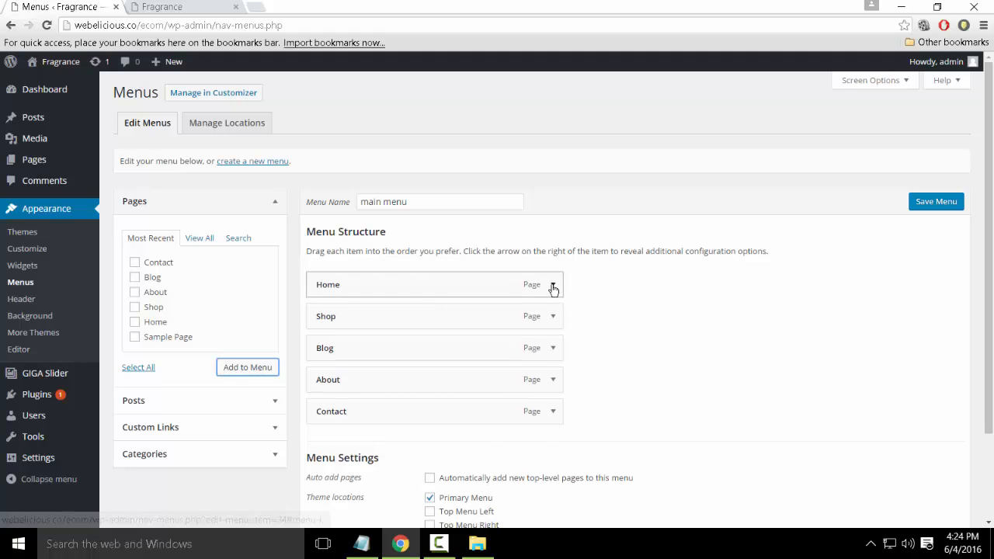
{"action": "left_click", "coordinate": [553, 286]}
{"action": "left_click", "coordinate": [553, 286]}
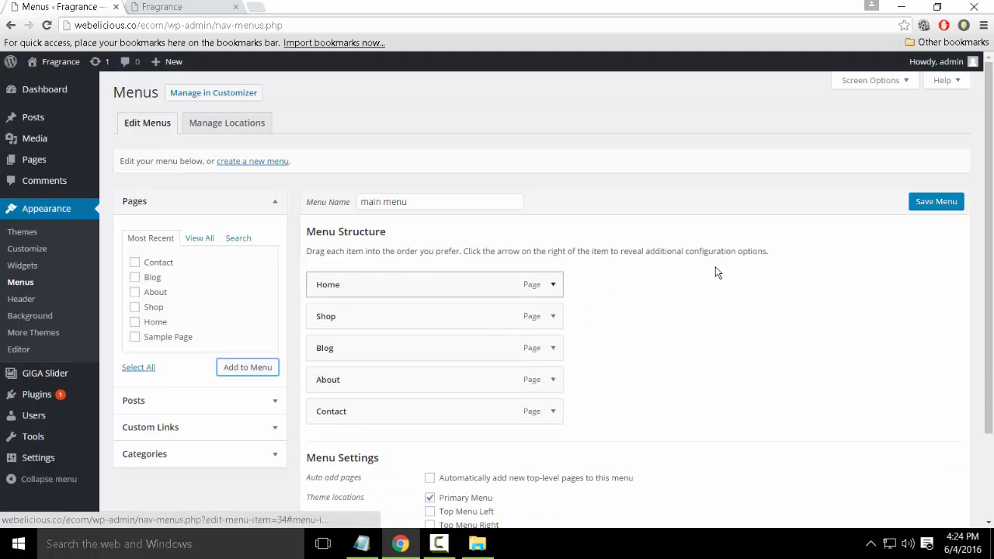
{"action": "left_click", "coordinate": [913, 208]}
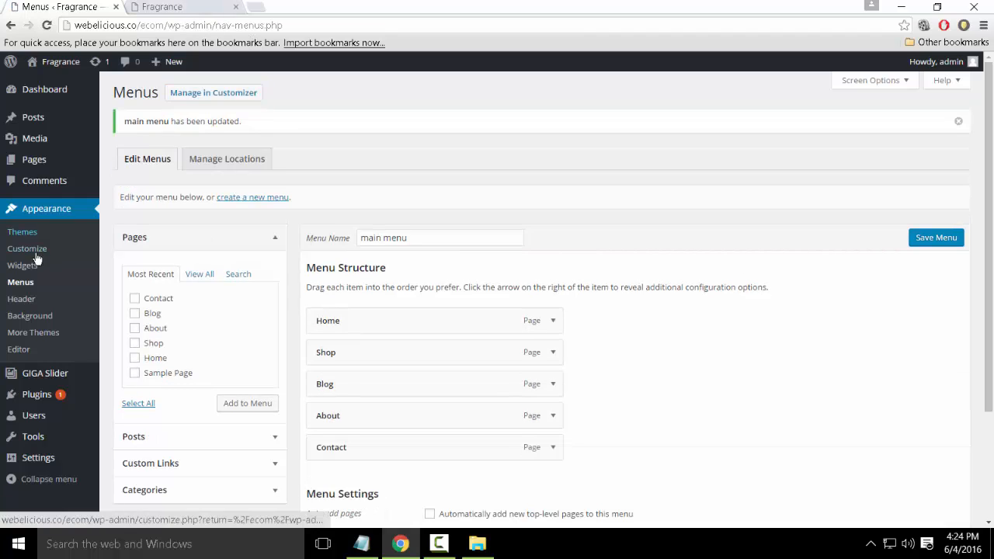
Reopen the Home page for editing and update it with the [rcs_slider id="32"] shortcode kept as its content
{"action": "left_click", "coordinate": [37, 162]}
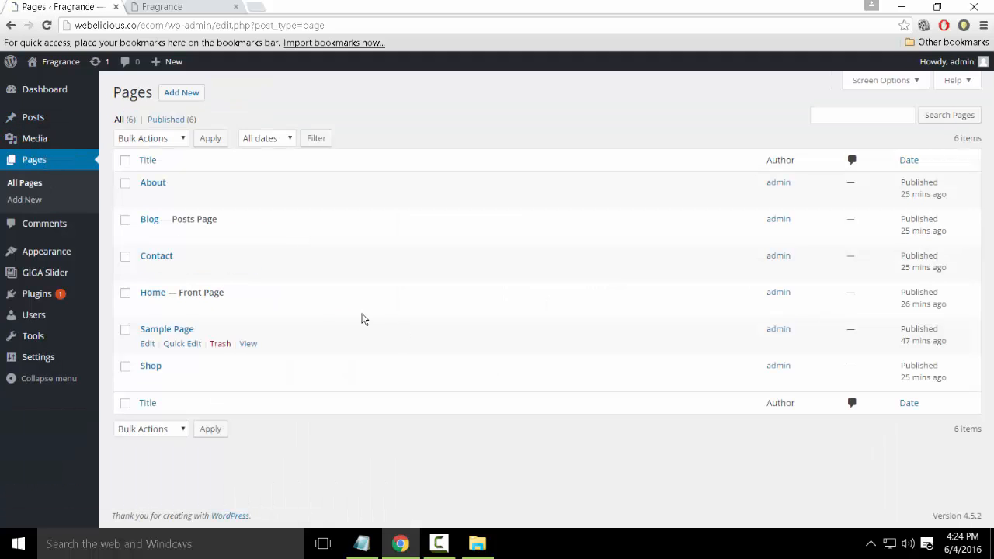
{"action": "left_click", "coordinate": [155, 295]}
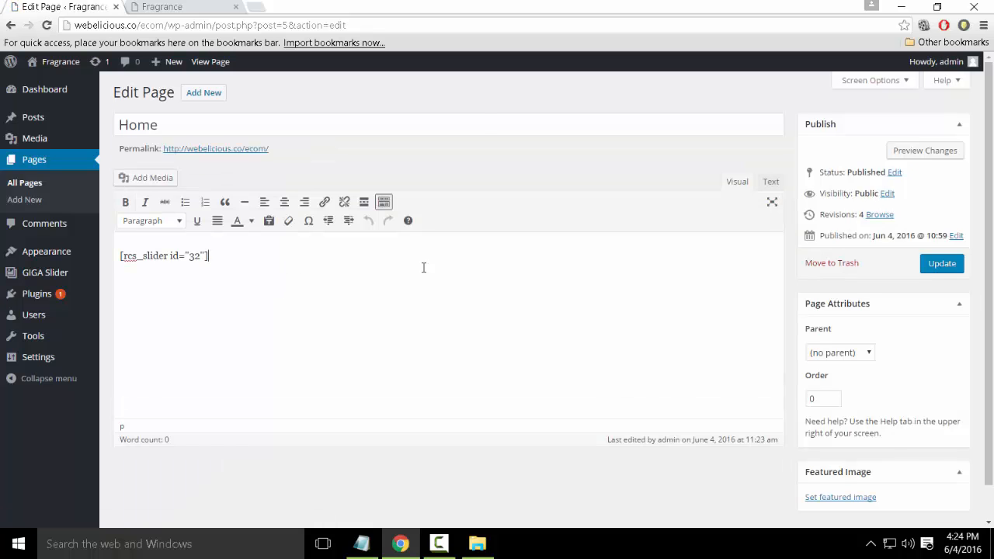
{"action": "left_click", "coordinate": [953, 304]}
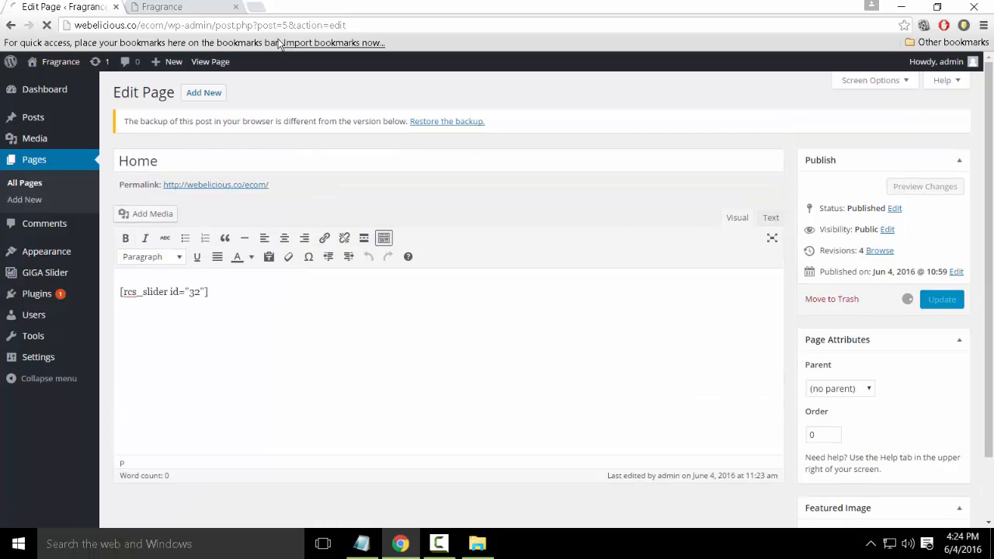
Check the site's front page in its open tab, close that tab, and view the updated Home page from the editor
{"action": "left_click", "coordinate": [200, 6]}
{"action": "left_click", "coordinate": [198, 114]}
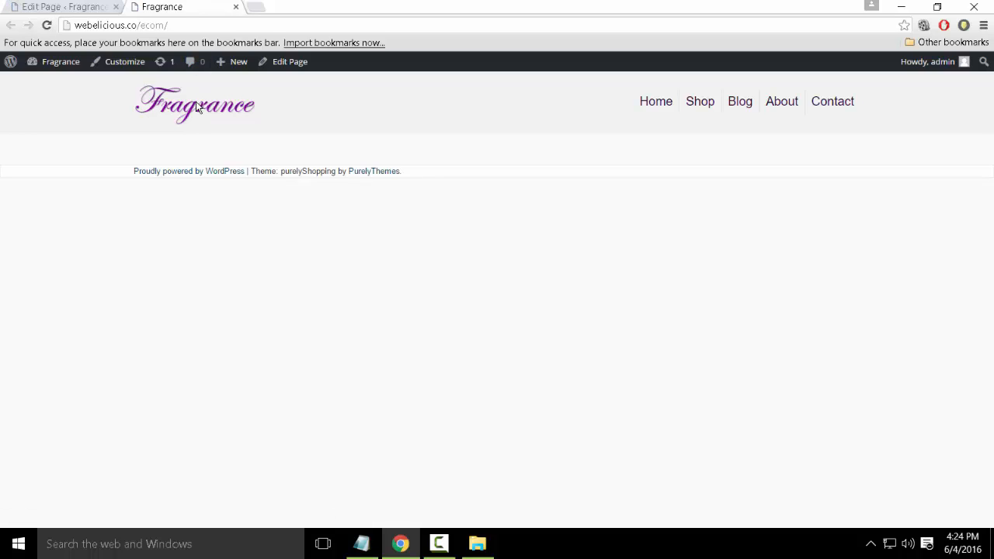
{"action": "left_click", "coordinate": [197, 112]}
{"action": "left_click", "coordinate": [237, 27]}
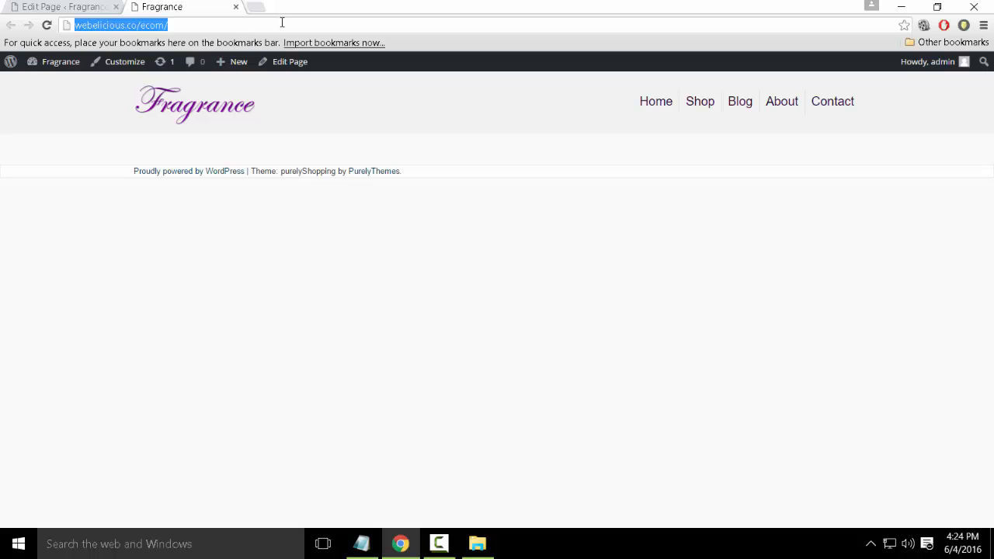
{"action": "left_click", "coordinate": [236, 6]}
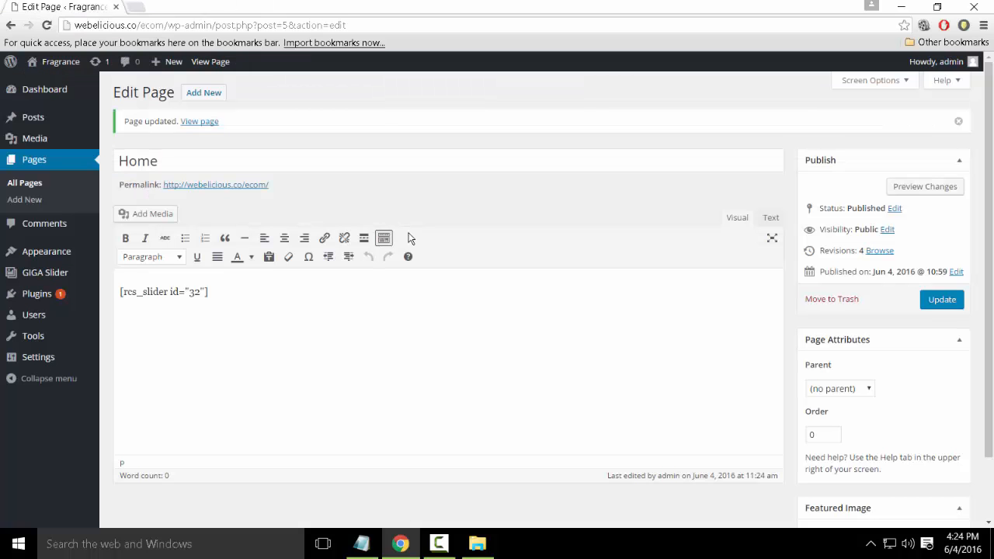
{"action": "left_click", "coordinate": [208, 124]}
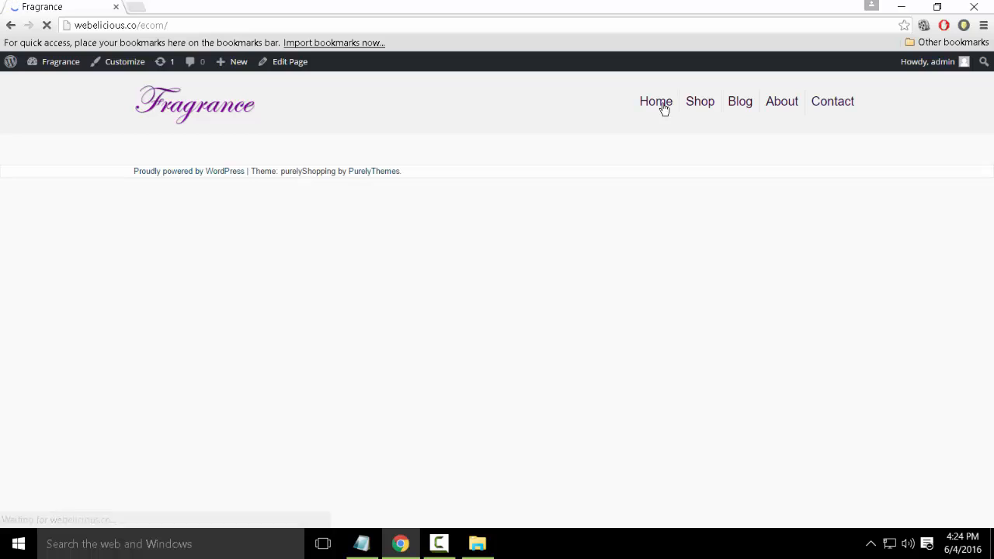
{"action": "left_click", "coordinate": [11, 25]}
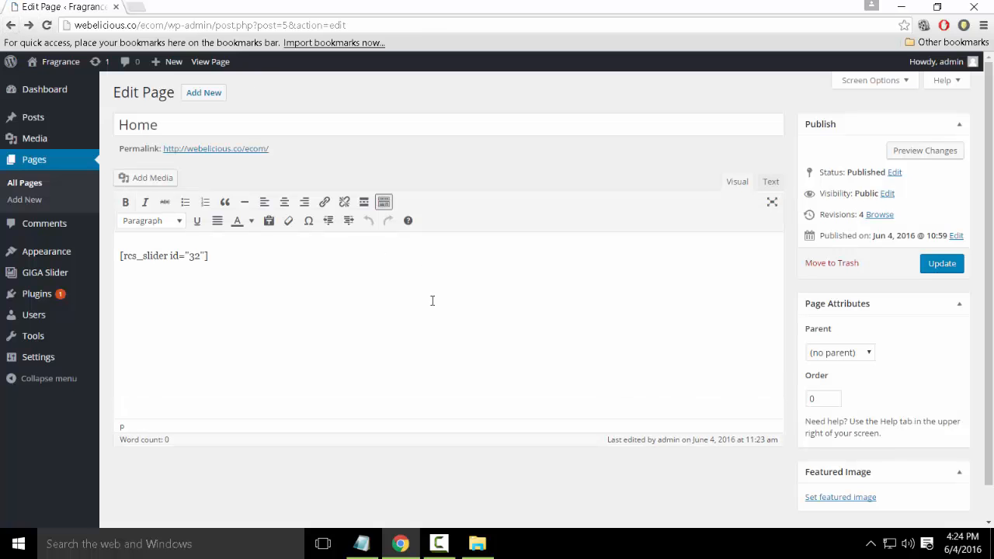
Look at the menu settings in the theme Customizer and return to editing the Home page
{"action": "mouse_move", "coordinate": [46, 259]}
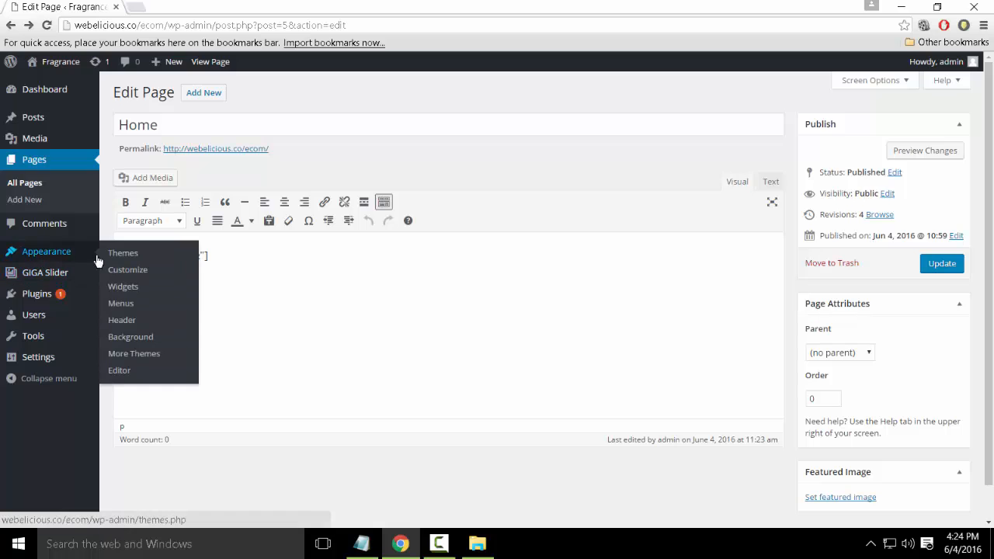
{"action": "left_click", "coordinate": [144, 277]}
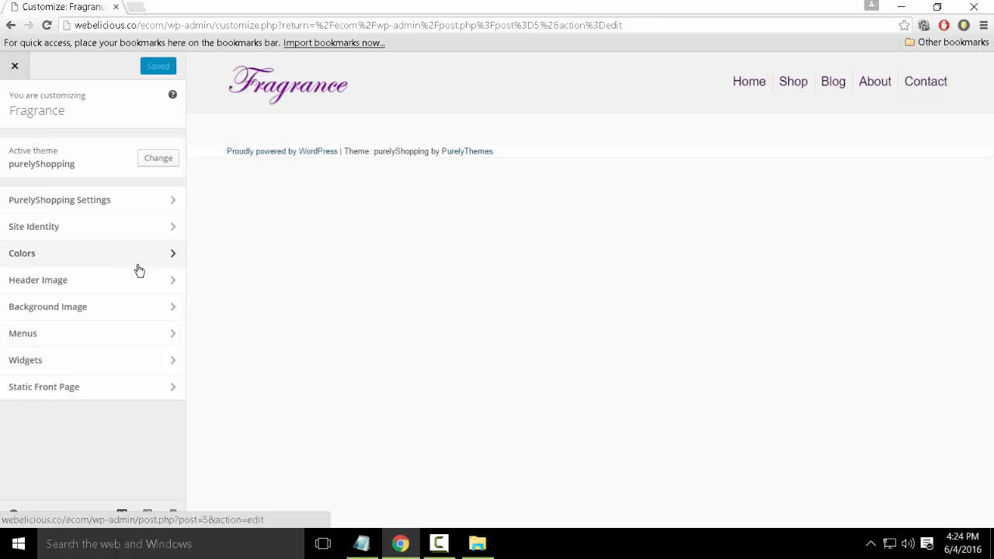
{"action": "left_click", "coordinate": [143, 335]}
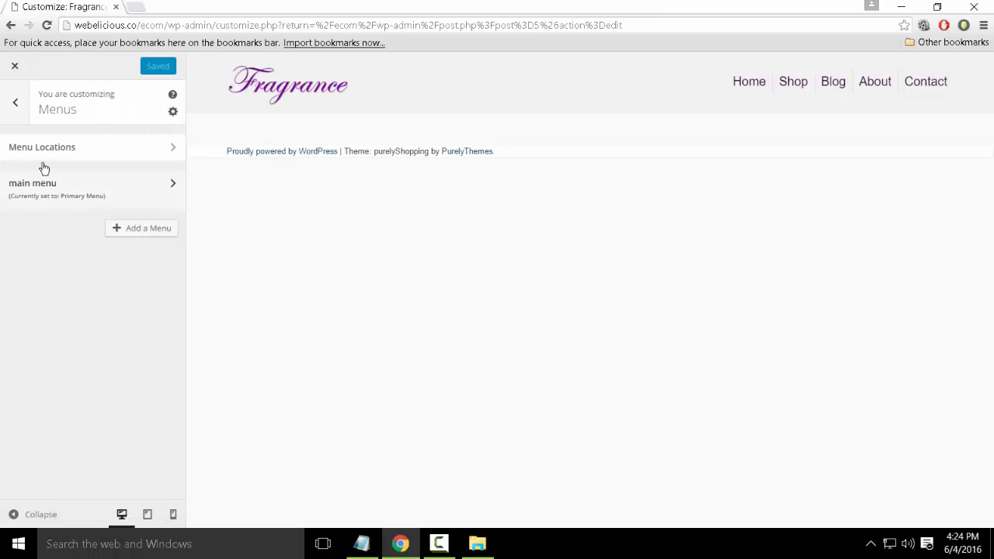
{"action": "left_click", "coordinate": [16, 68]}
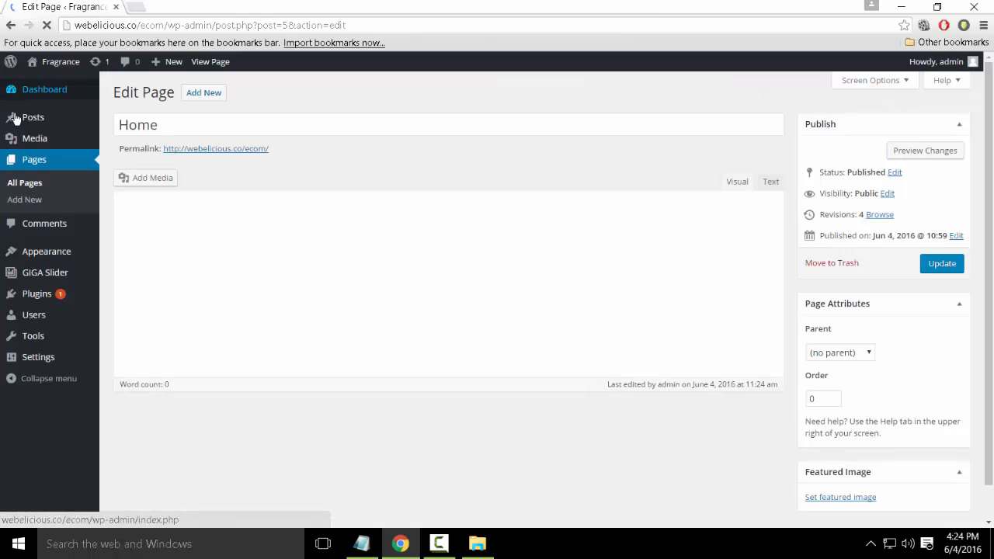
Reselect Home as the static front page in the Reading settings and save the changes
{"action": "mouse_move", "coordinate": [58, 356]}
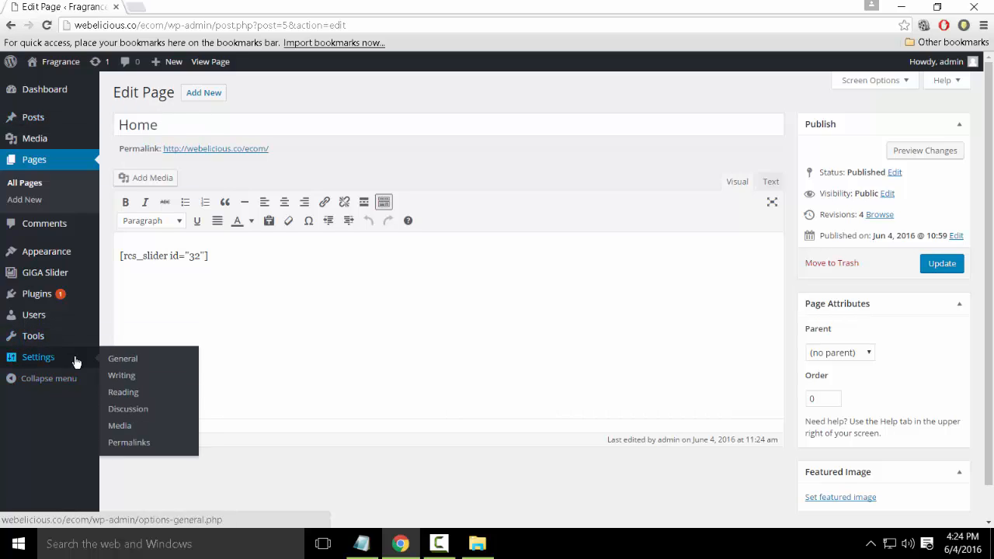
{"action": "left_click", "coordinate": [138, 393]}
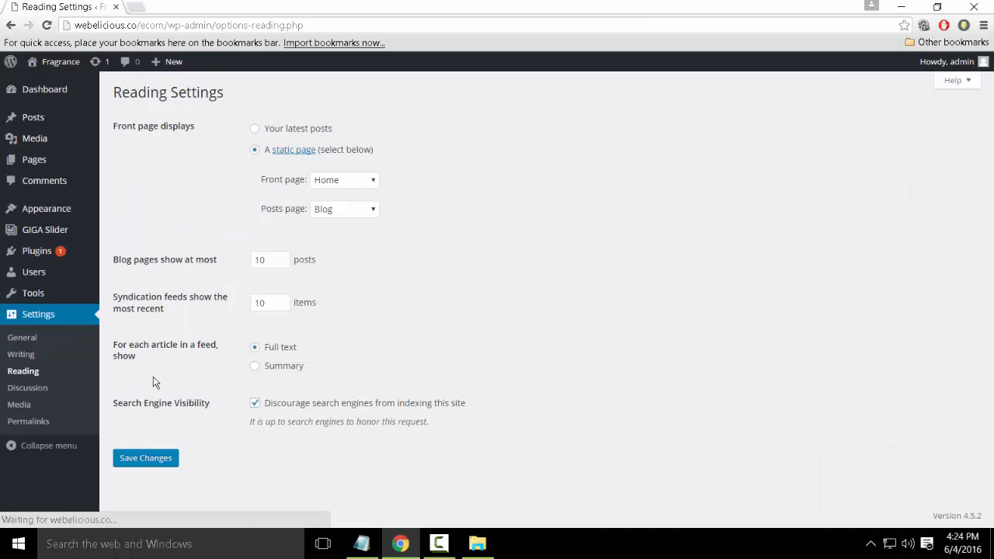
{"action": "left_click", "coordinate": [368, 181]}
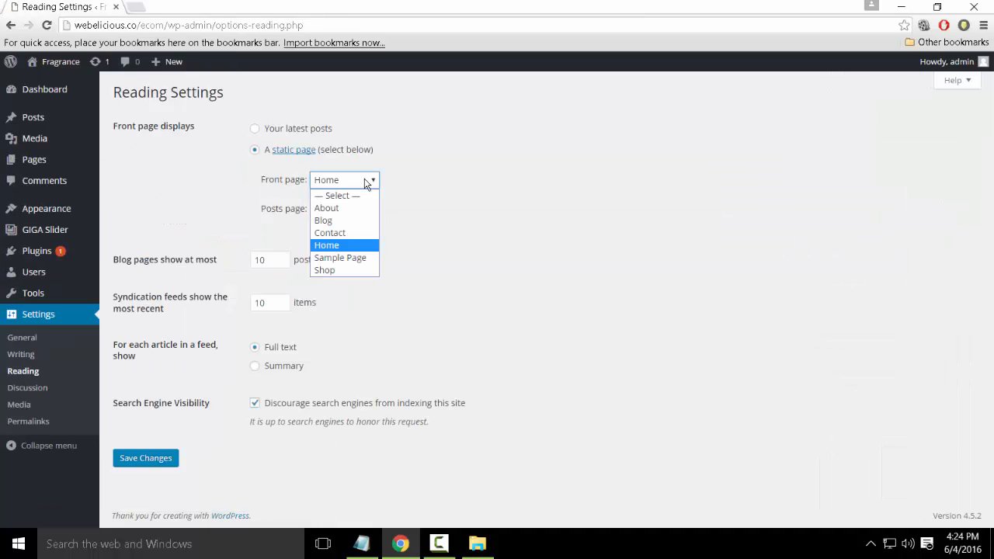
{"action": "left_click", "coordinate": [358, 245]}
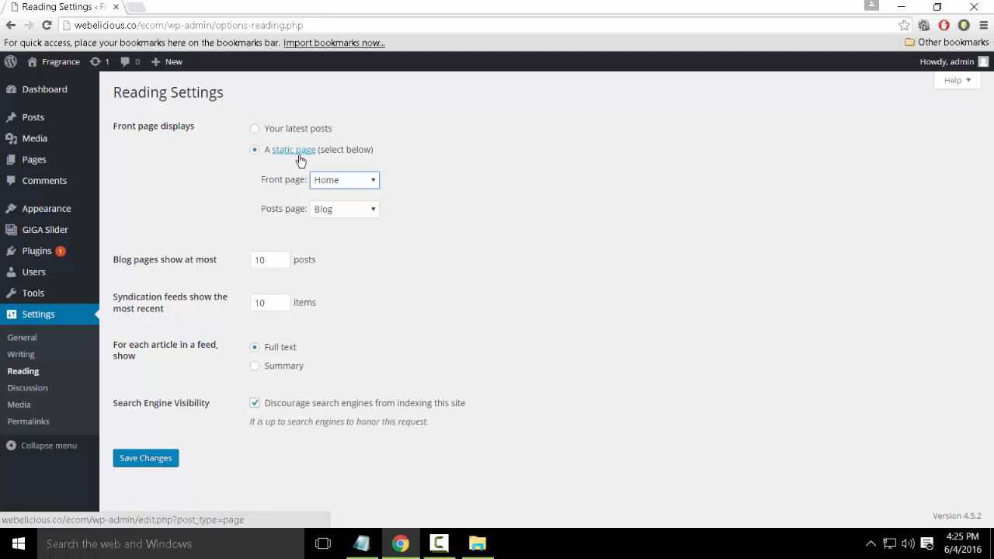
{"action": "left_click", "coordinate": [346, 185]}
{"action": "left_click", "coordinate": [347, 245]}
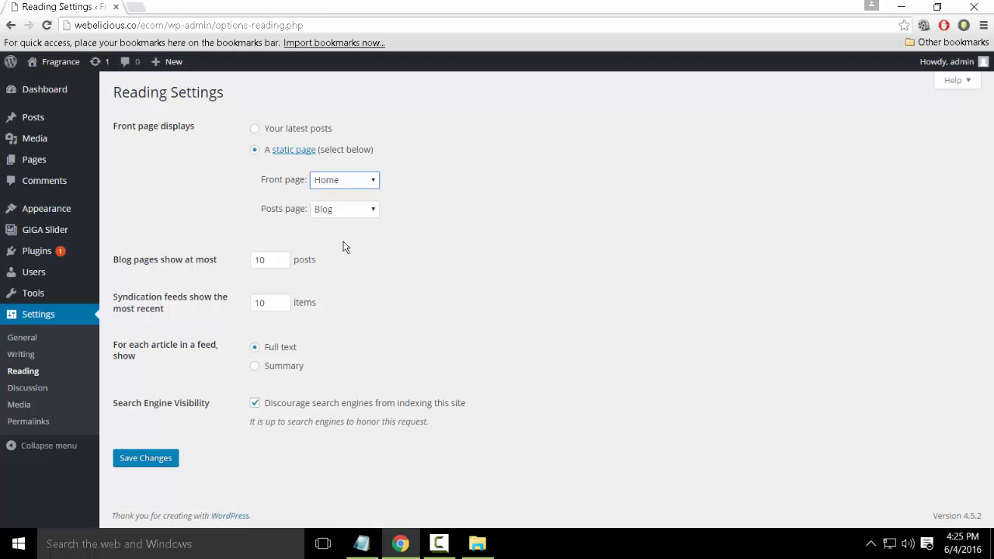
{"action": "left_click", "coordinate": [145, 458]}
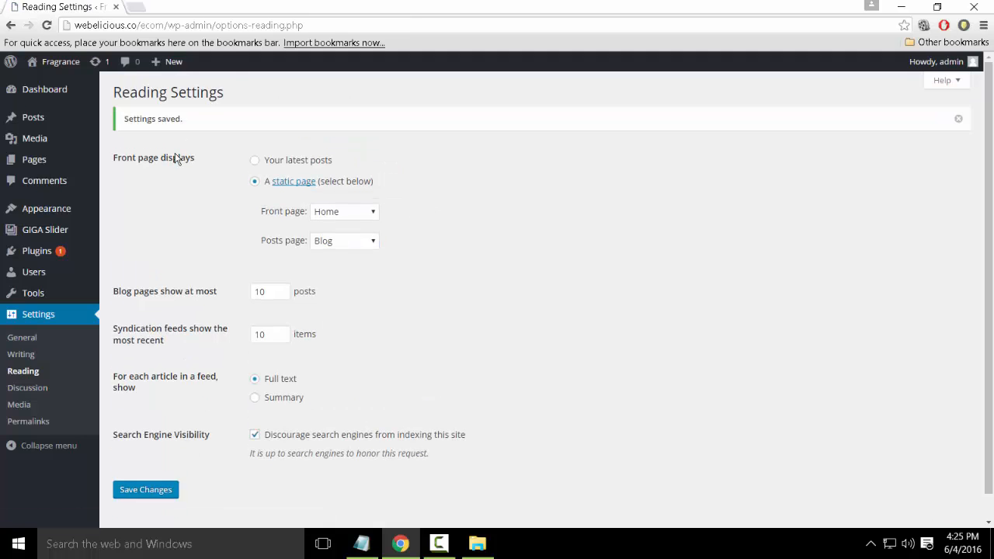
View the Home page in a new tab, then open it for editing and inspect its shortcode in the text view
{"action": "mouse_move", "coordinate": [52, 237]}
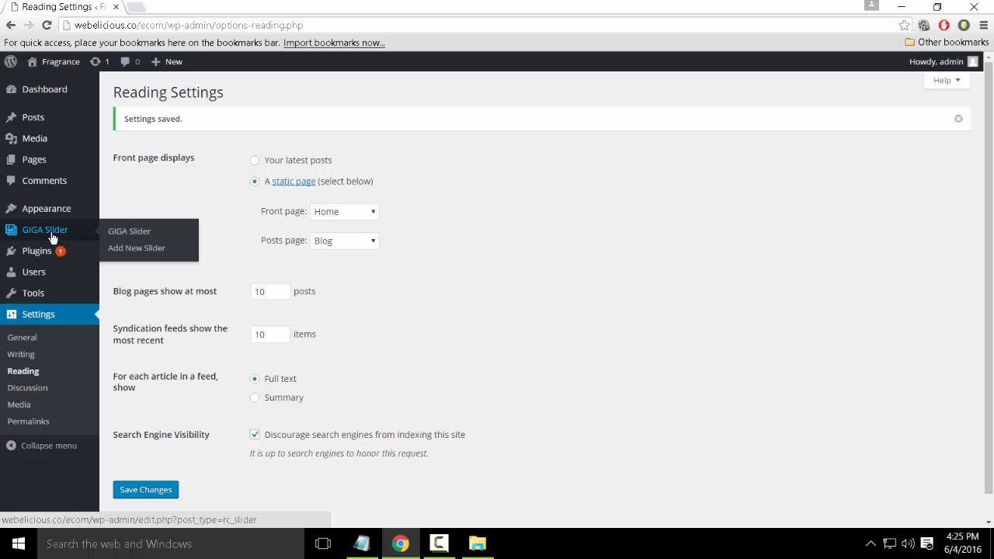
{"action": "mouse_move", "coordinate": [63, 215]}
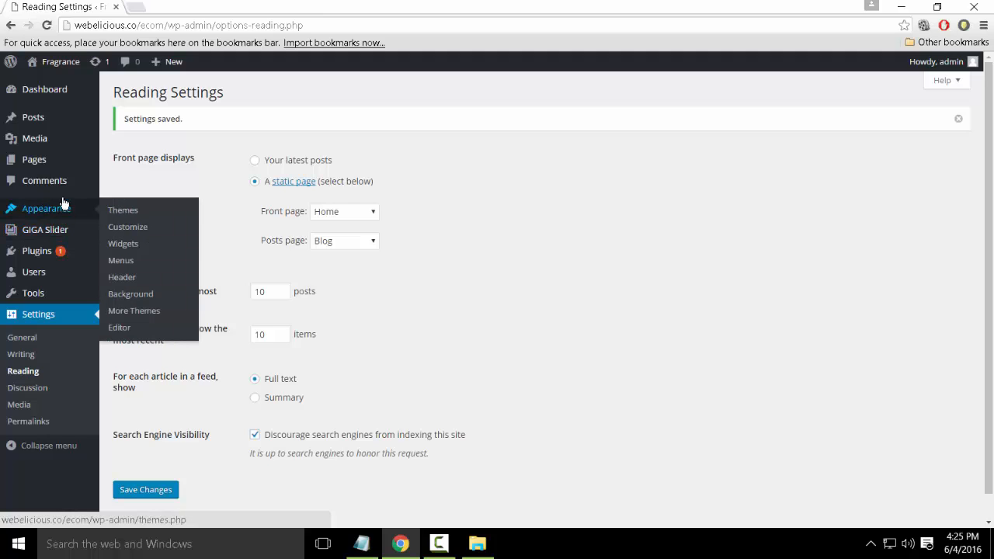
{"action": "mouse_move", "coordinate": [43, 165]}
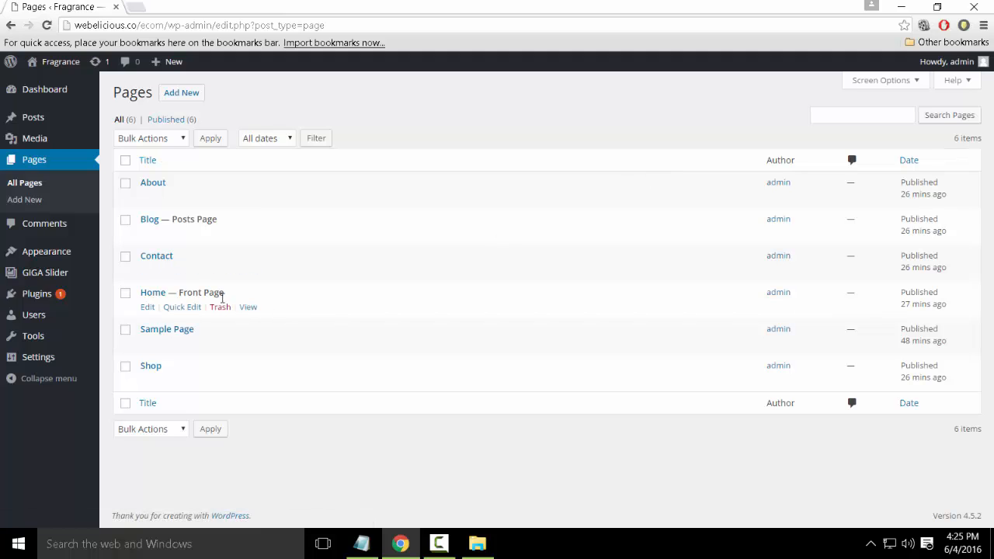
{"action": "middle_click", "coordinate": [249, 307]}
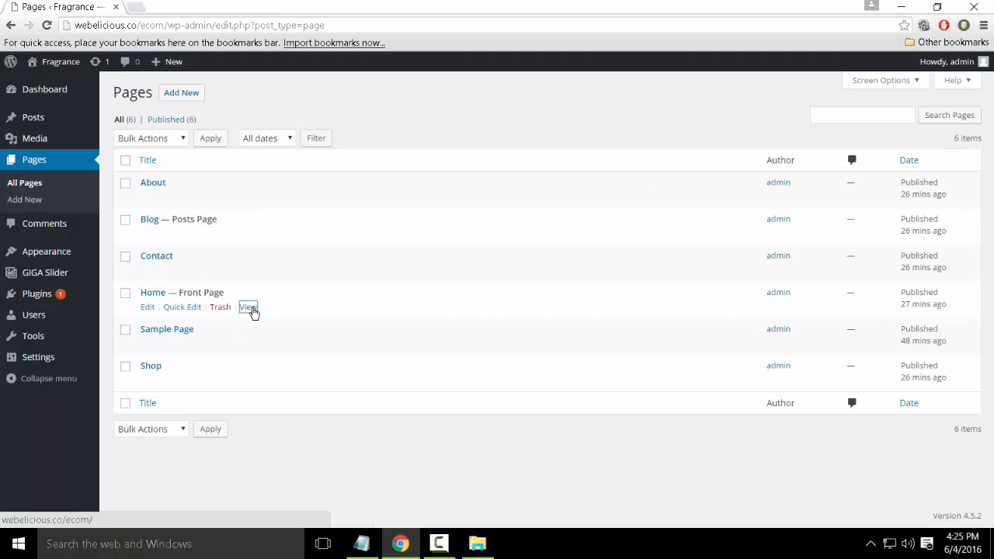
{"action": "left_click", "coordinate": [152, 294]}
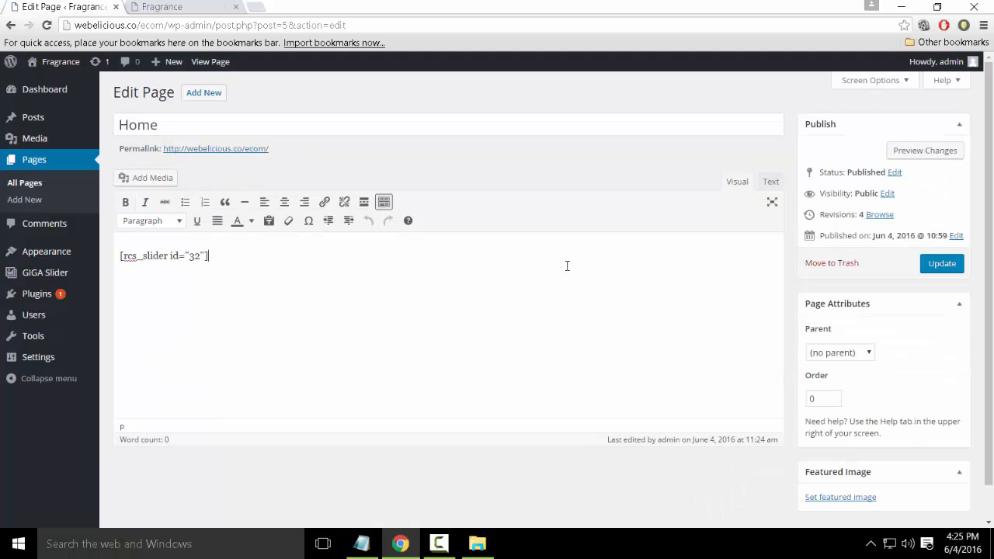
{"action": "left_click", "coordinate": [781, 185]}
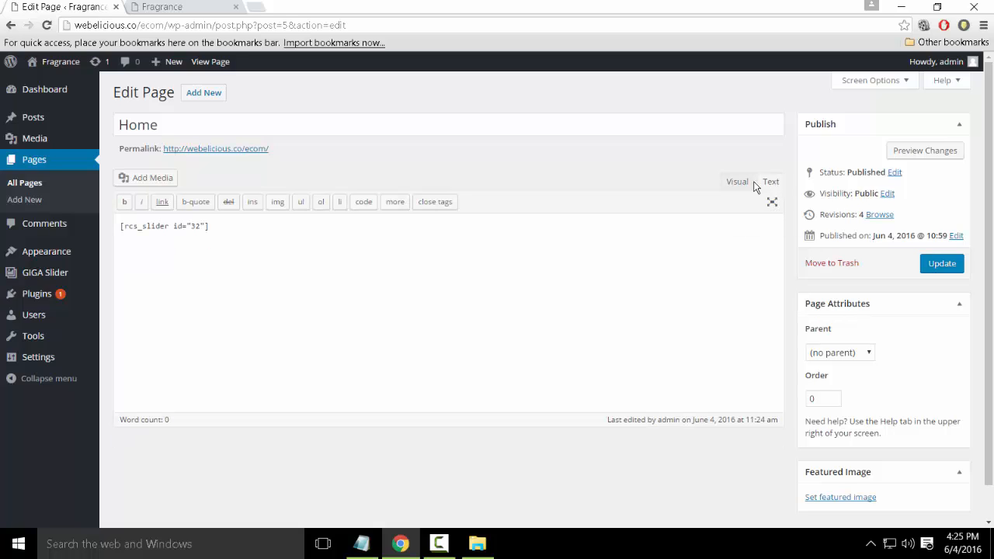
{"action": "left_click", "coordinate": [743, 185]}
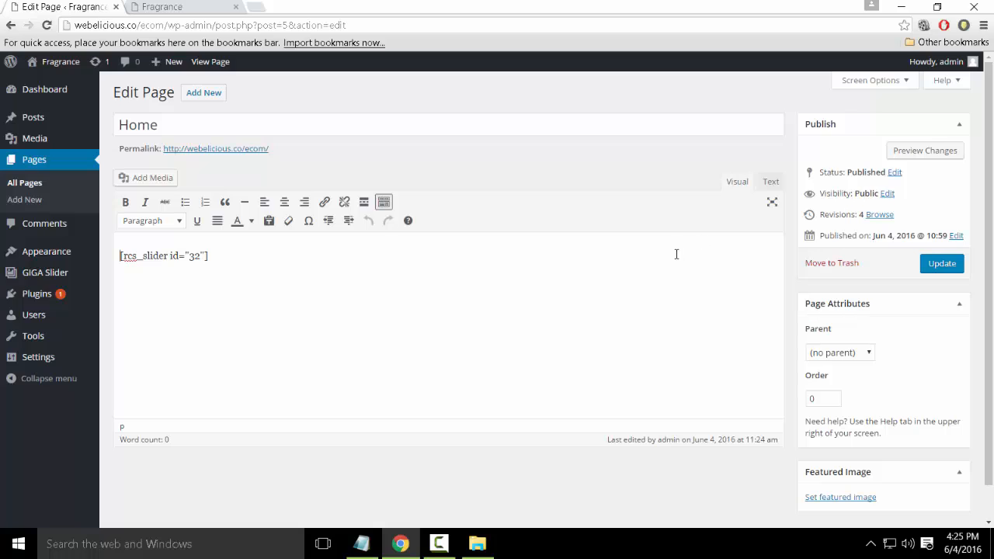
{"action": "left_click", "coordinate": [361, 205]}
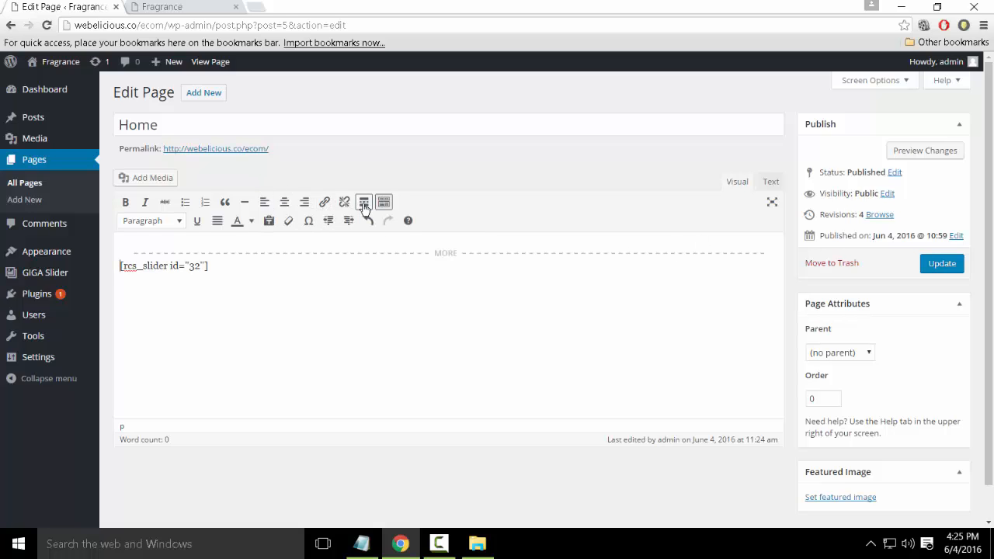
{"action": "left_click", "coordinate": [368, 220]}
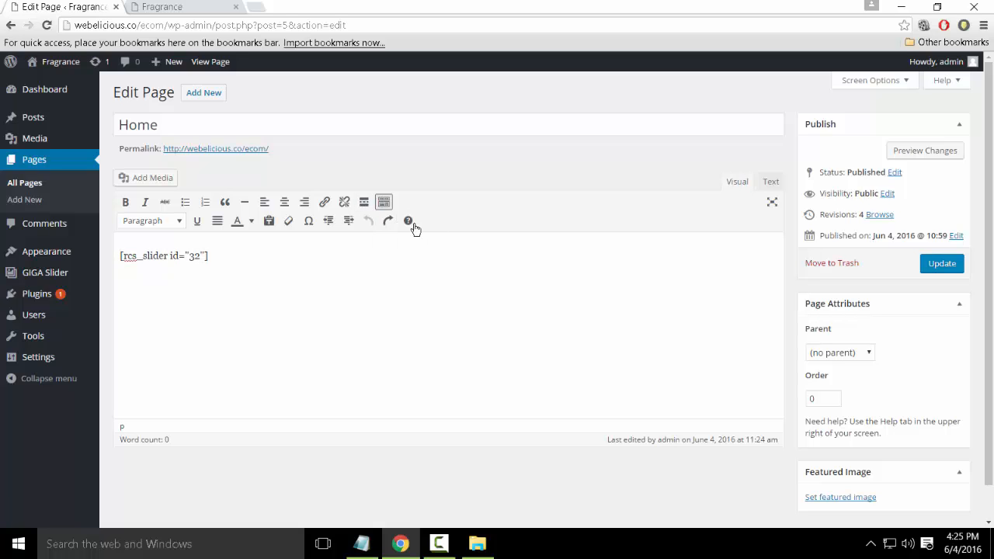
{"action": "scroll", "coordinate": [384, 253], "scroll_direction": "down", "scroll_amount": 1}
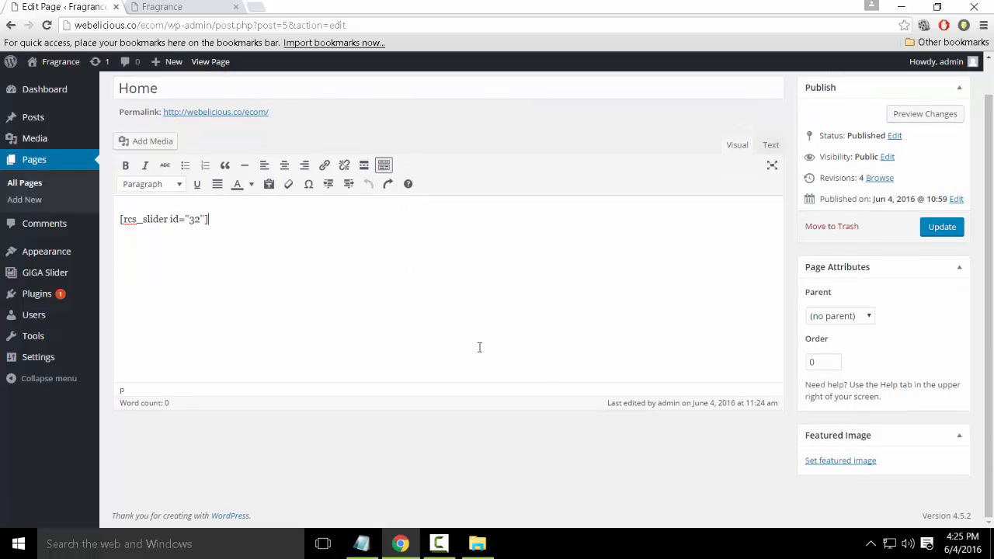
{"action": "left_click", "coordinate": [845, 461]}
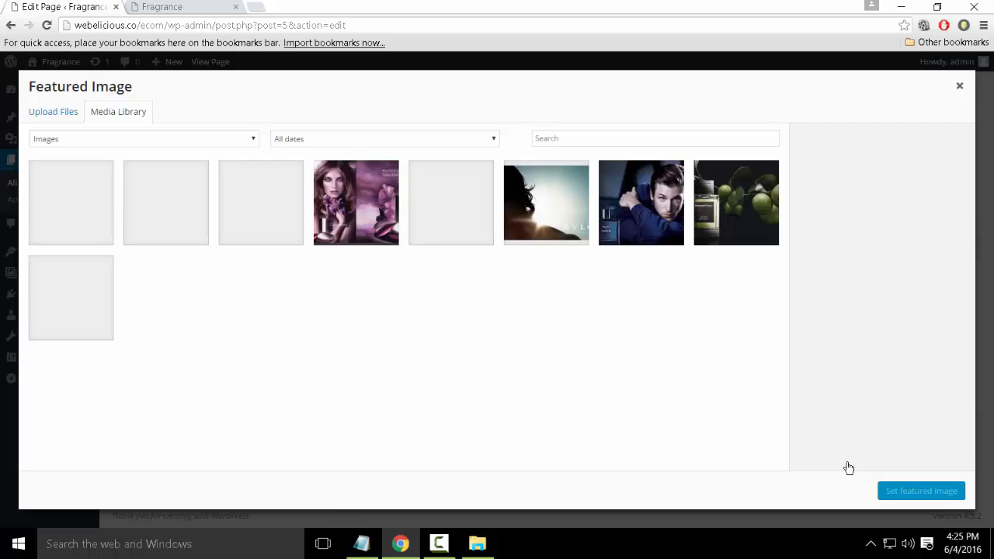
{"action": "key", "text": "Escape"}
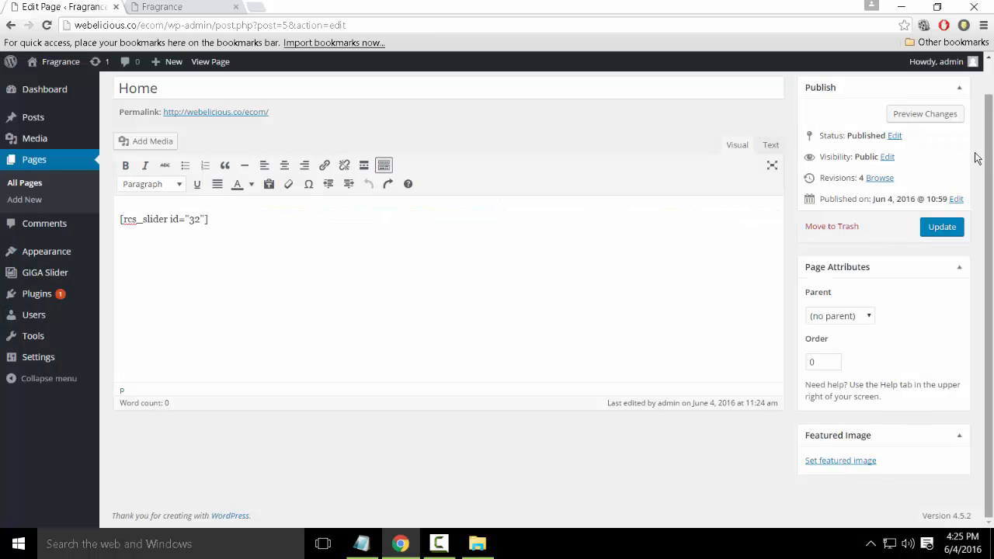
Preview the Home page from the editor and look at the Site Identity settings in the theme Customizer
{"action": "left_click", "coordinate": [926, 117]}
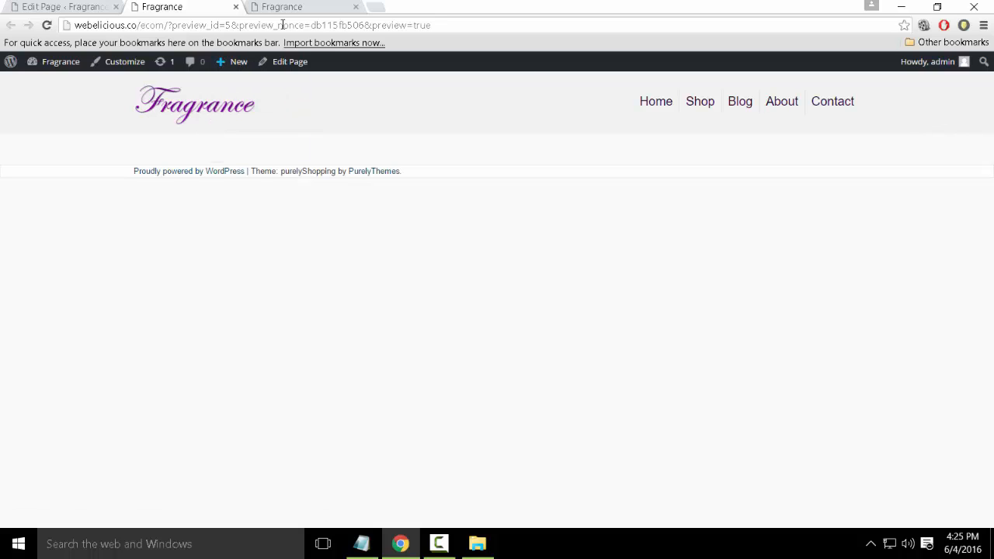
{"action": "left_click", "coordinate": [23, 6]}
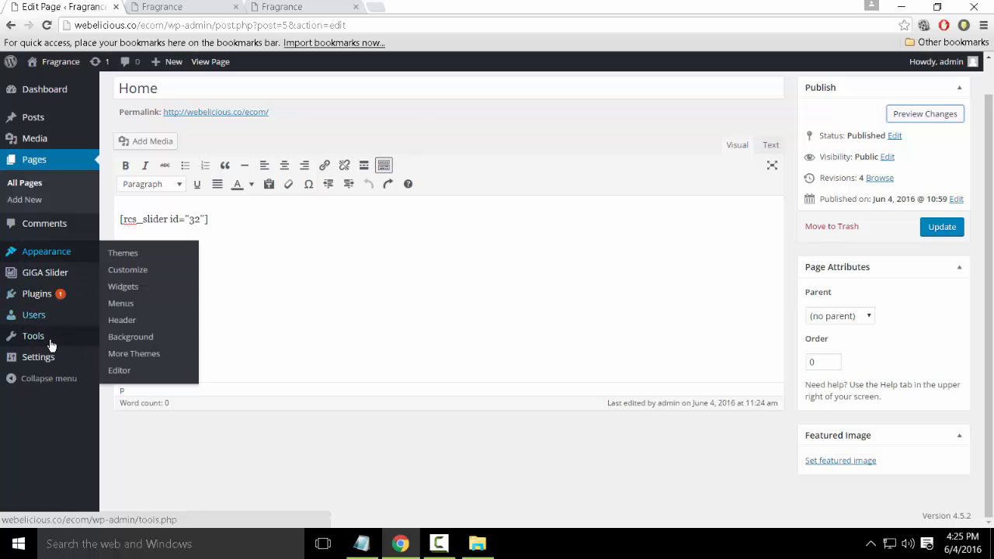
{"action": "mouse_move", "coordinate": [51, 364]}
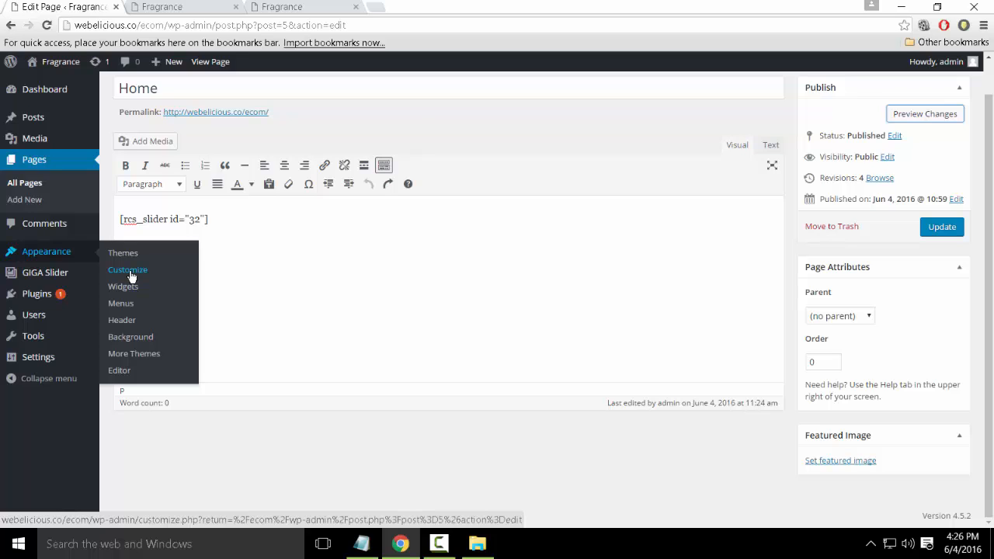
{"action": "left_click", "coordinate": [130, 274]}
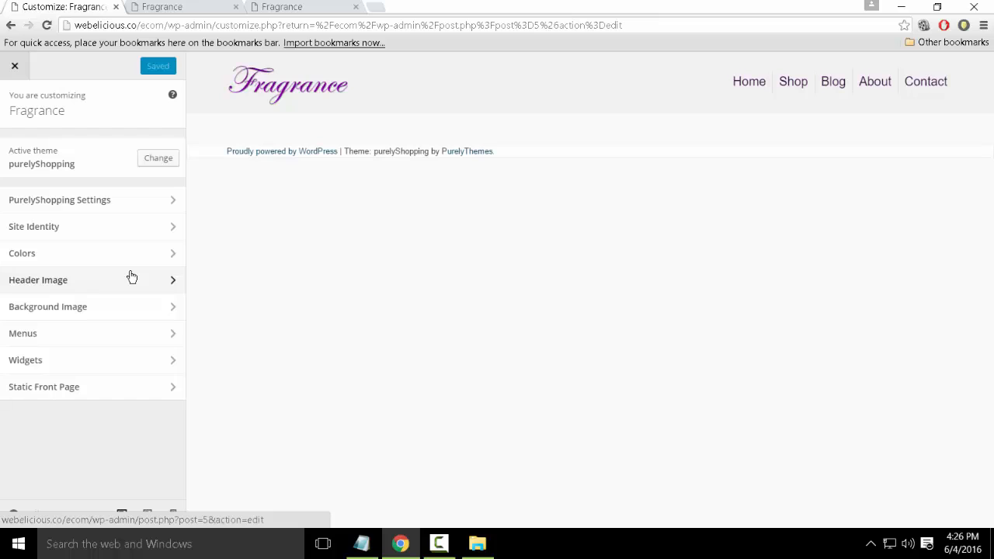
{"action": "left_click", "coordinate": [164, 230]}
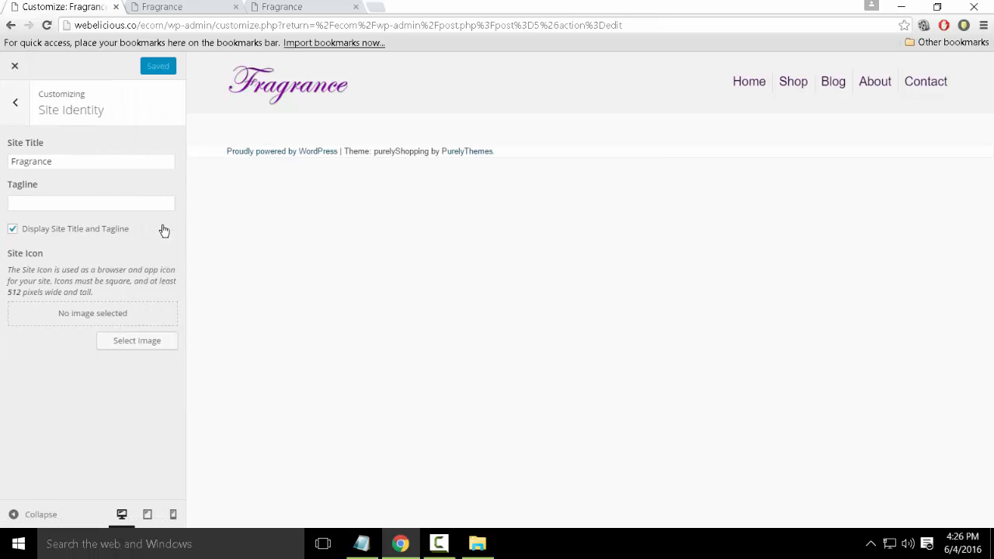
{"action": "left_click", "coordinate": [18, 104]}
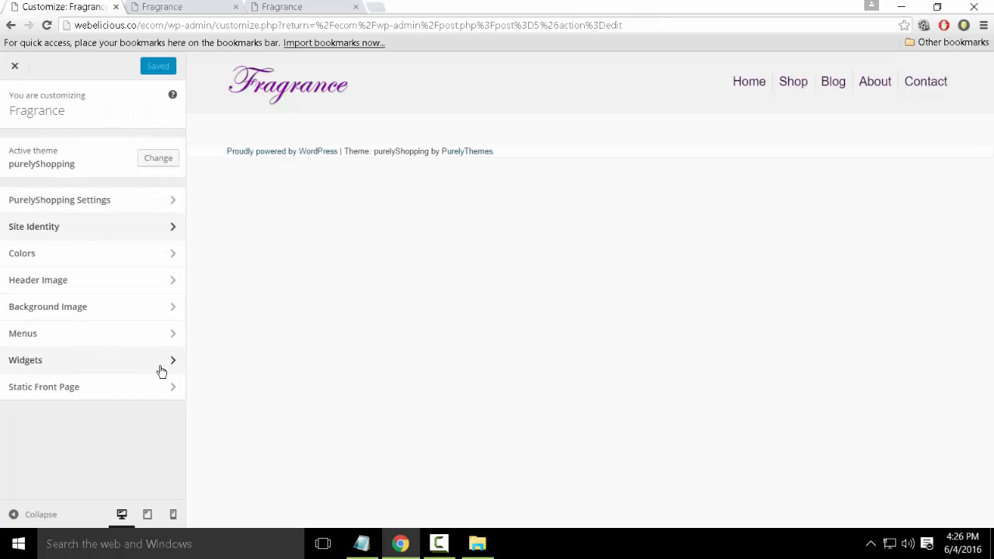
Check the Customizer's static front page settings, reselecting Home as the front page and reviewing the posts page choice
{"action": "left_click", "coordinate": [172, 388]}
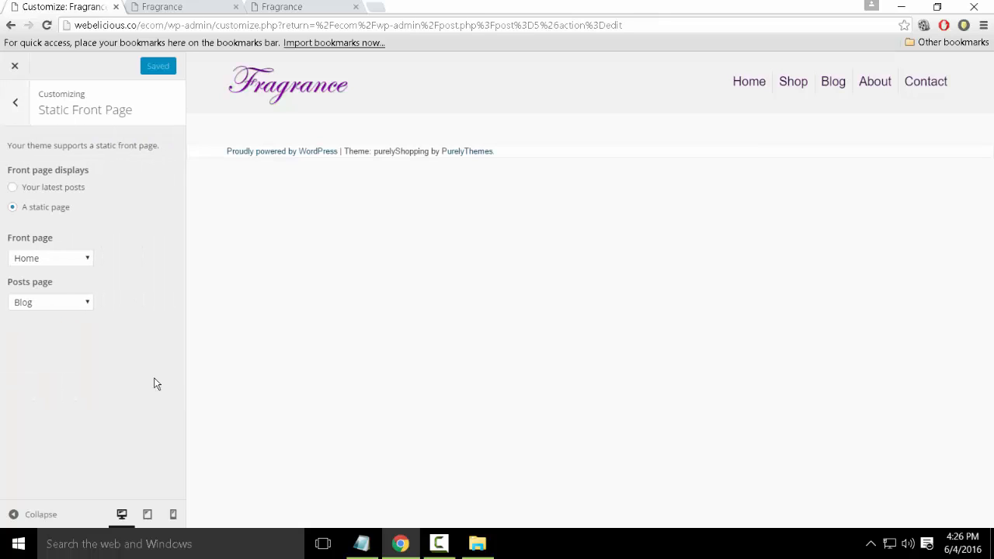
{"action": "left_click", "coordinate": [87, 261]}
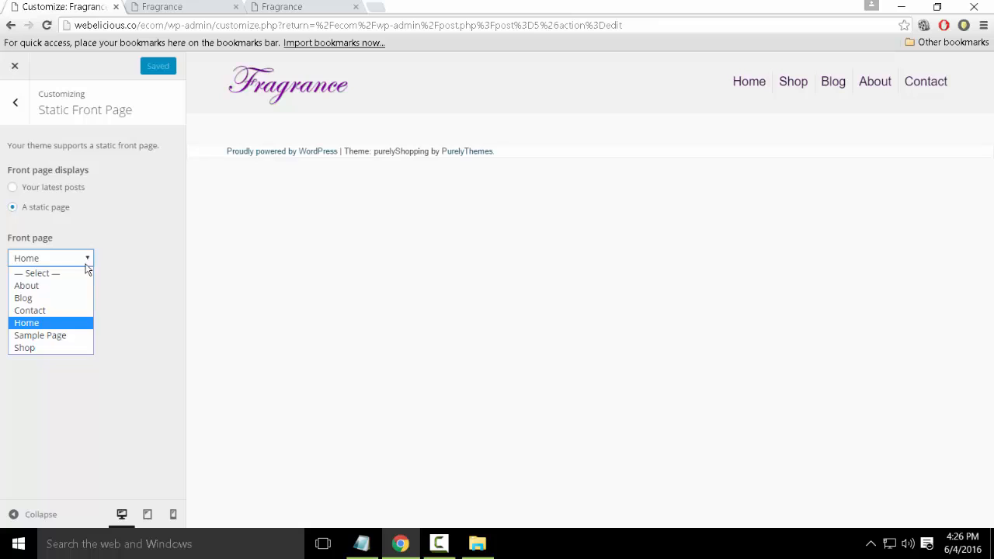
{"action": "left_click", "coordinate": [80, 323]}
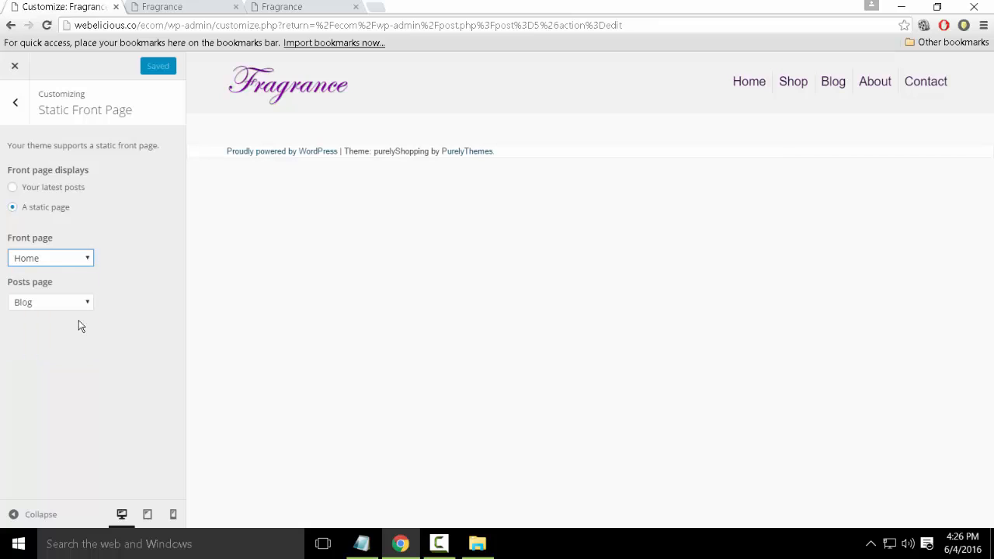
{"action": "left_click", "coordinate": [82, 306]}
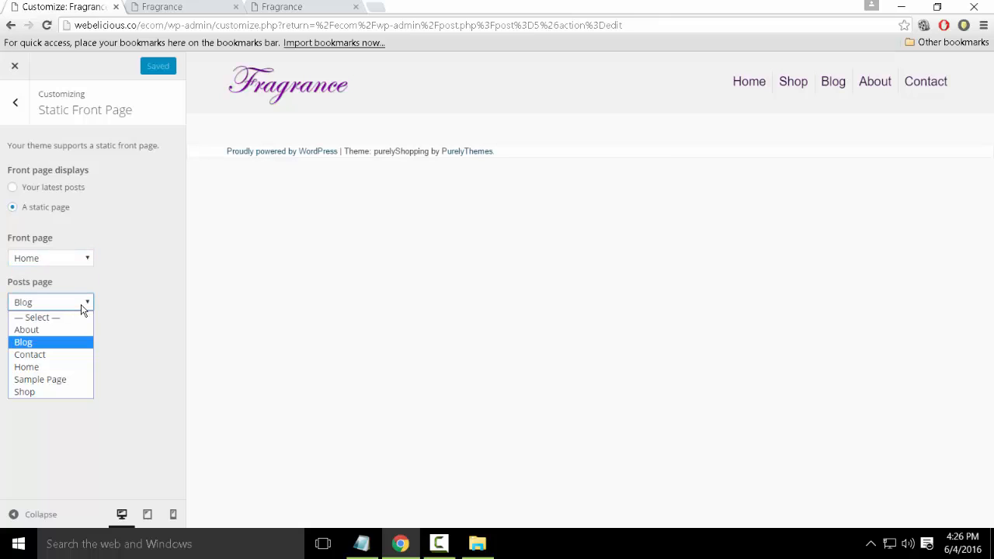
{"action": "left_click", "coordinate": [82, 308]}
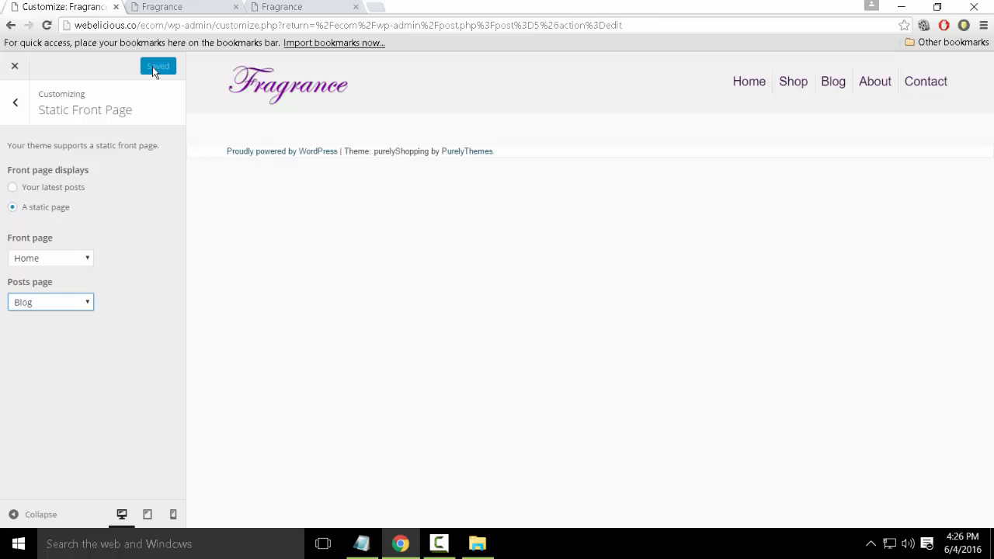
{"action": "left_click", "coordinate": [14, 106]}
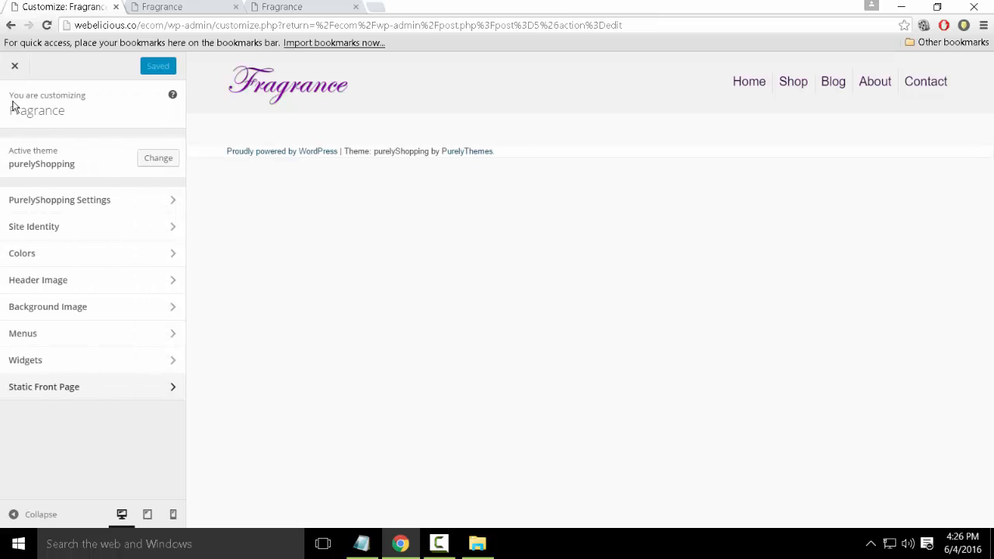